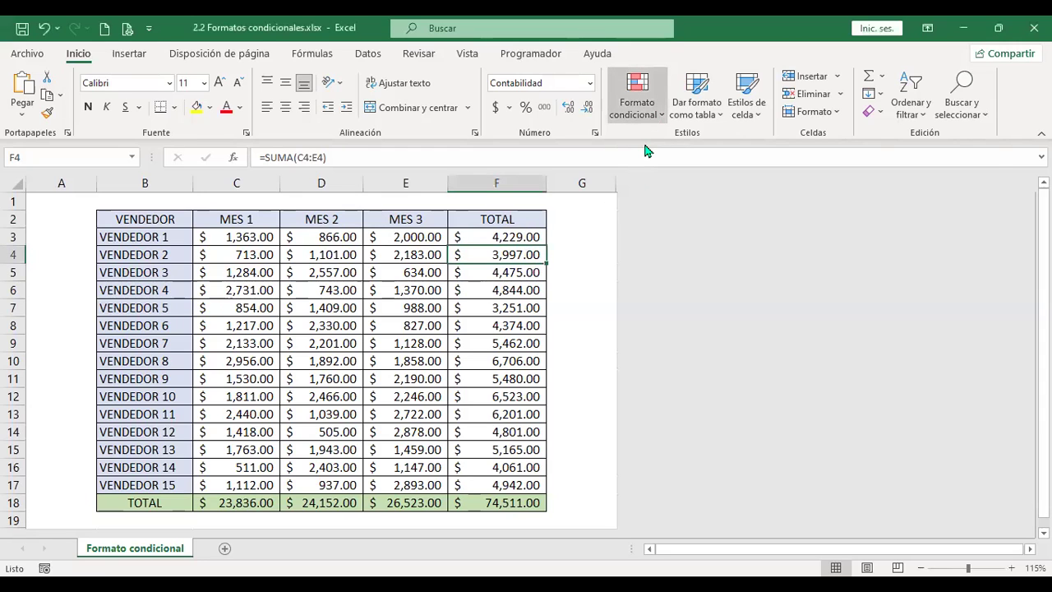
pyautogui.click(636, 103)
pyautogui.moveTo(774, 148)
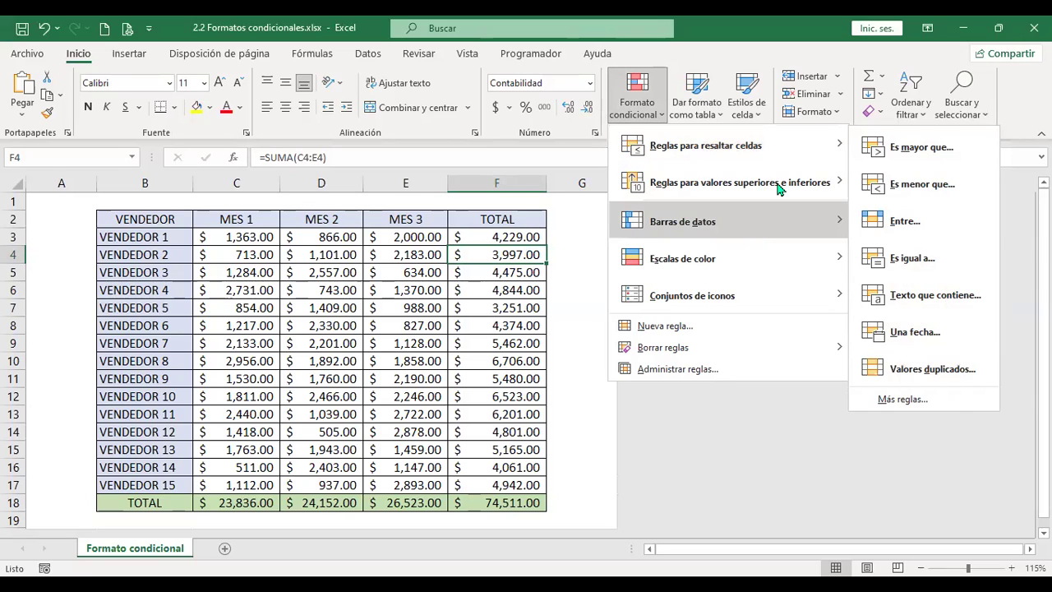
pyautogui.moveTo(778, 189)
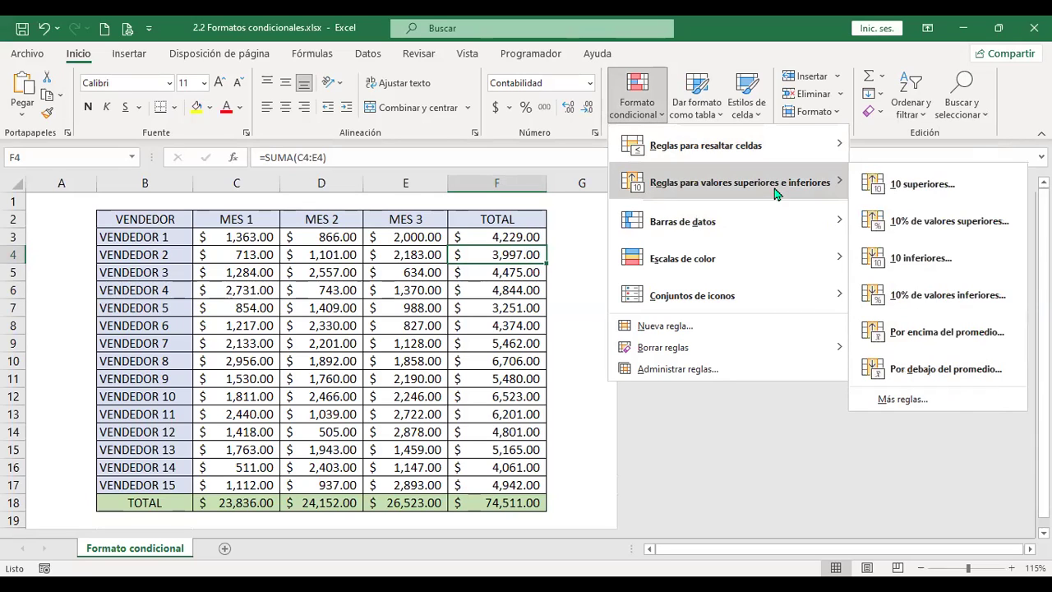
pyautogui.click(519, 206)
# Step: Apply a conditional format to the vendor totals in F3:F17 that gives values greater than 4500 a green fill with dark green text
pyautogui.click(520, 236)
pyautogui.scroll(-2, 521, 237)
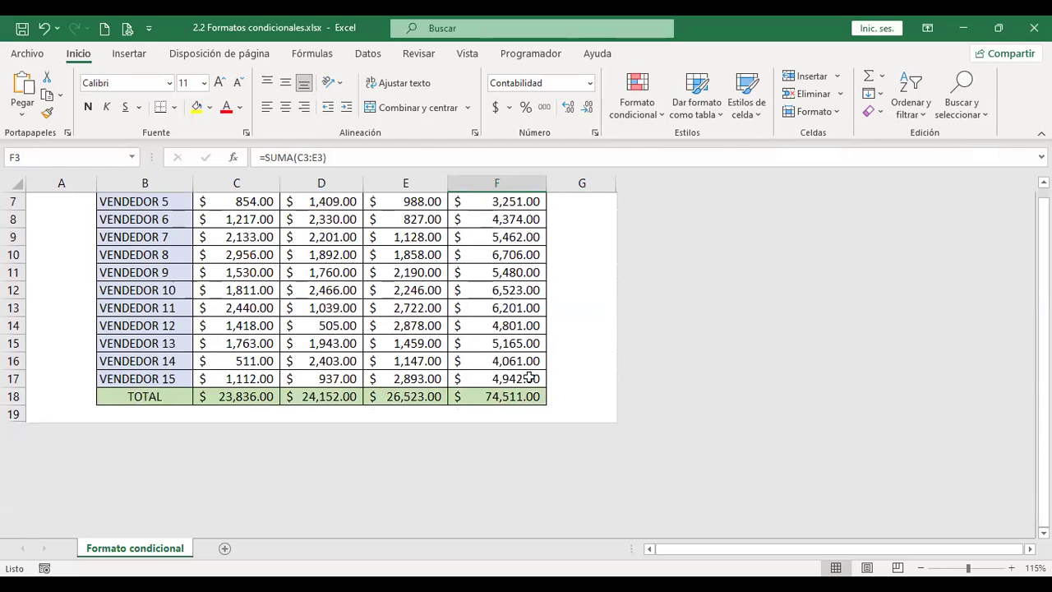
pyautogui.scroll(2, 575, 345)
pyautogui.hotkey('ctrl', 'shift', 'Down')
pyautogui.hotkey('shift', 'Up')
pyautogui.scroll(-3, 533, 286)
pyautogui.scroll(3, 532, 279)
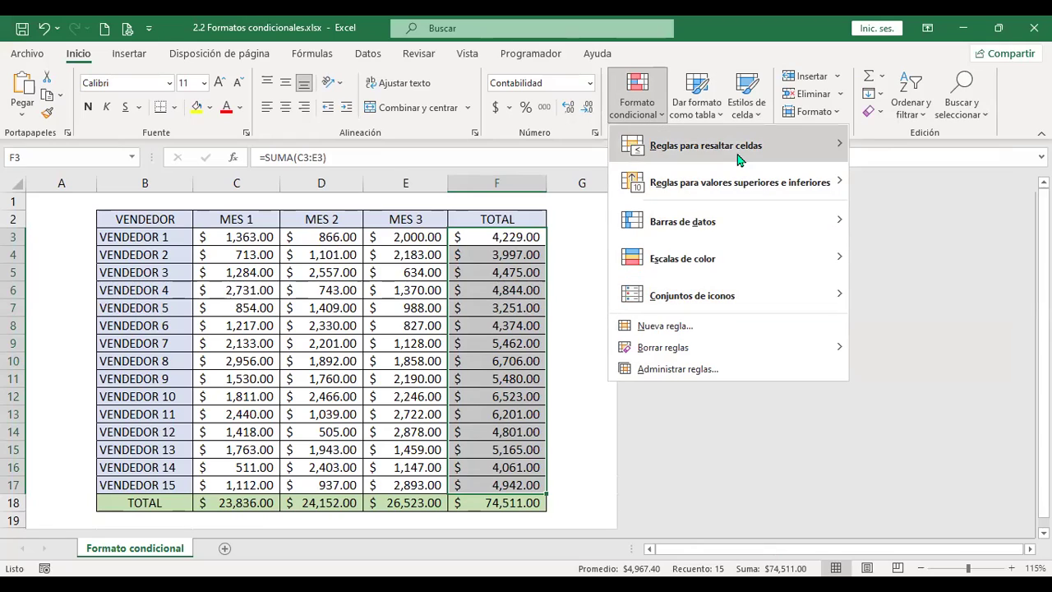
pyautogui.moveTo(740, 159)
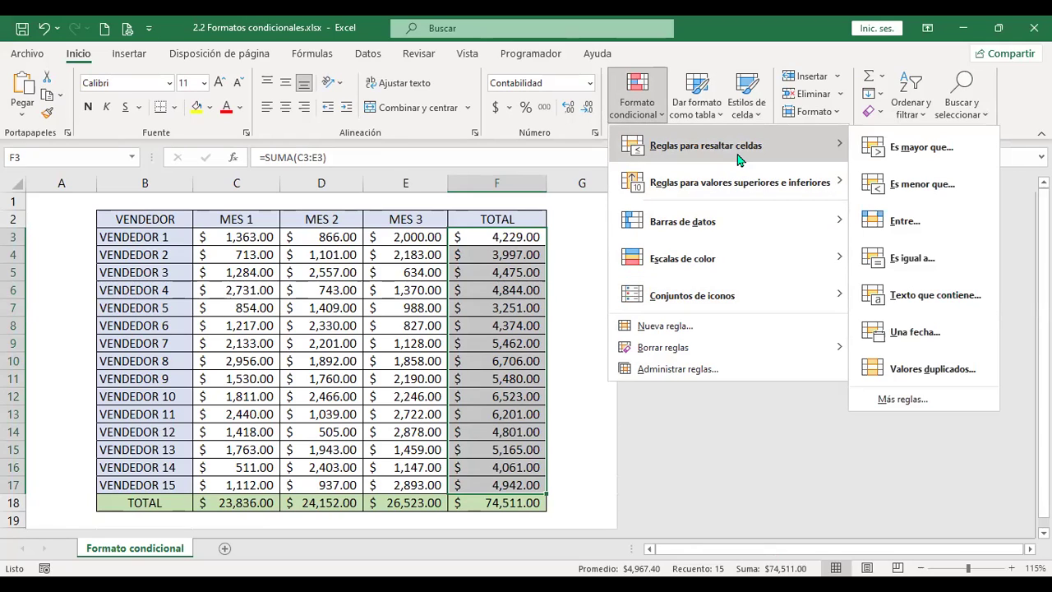
pyautogui.click(936, 153)
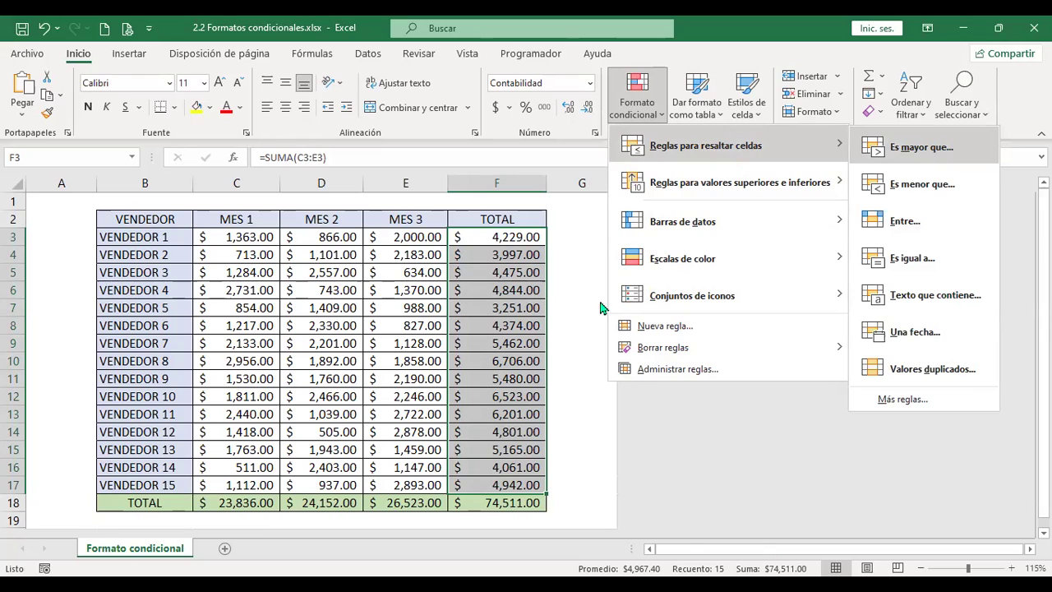
pyautogui.write('4500')
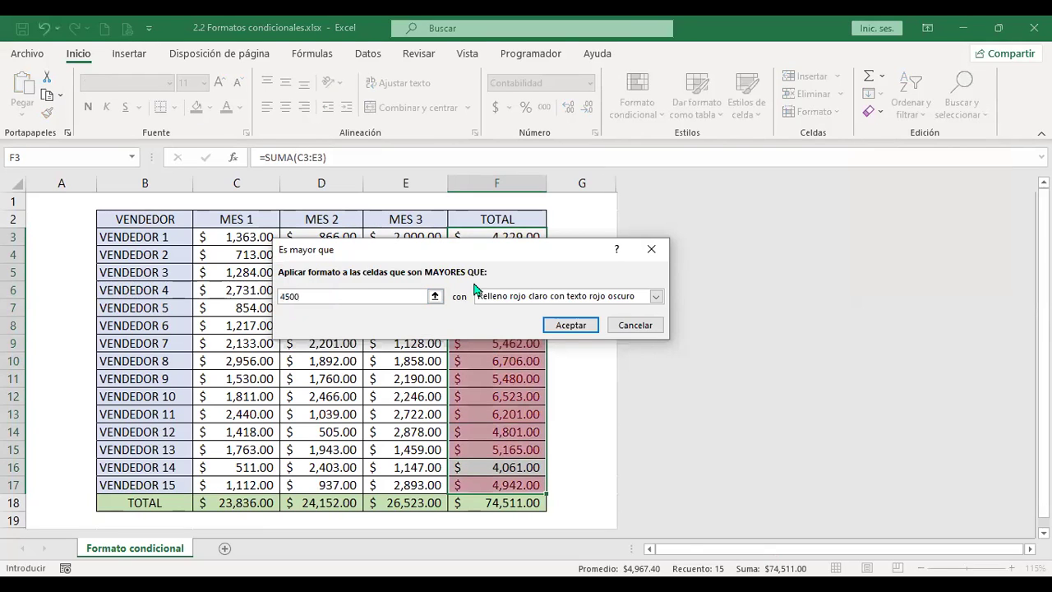
pyautogui.click(533, 300)
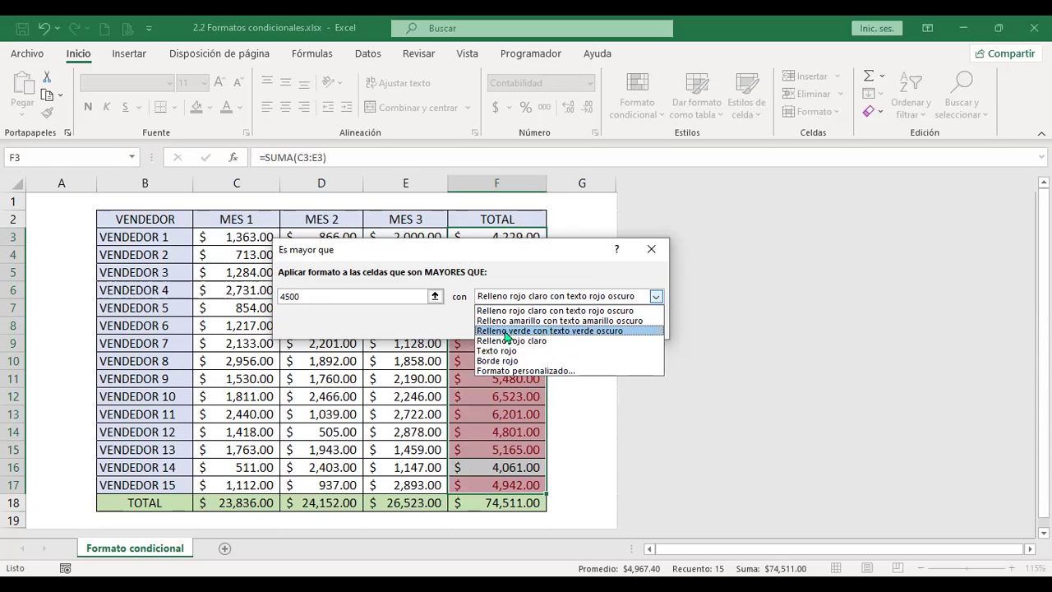
pyautogui.click(625, 339)
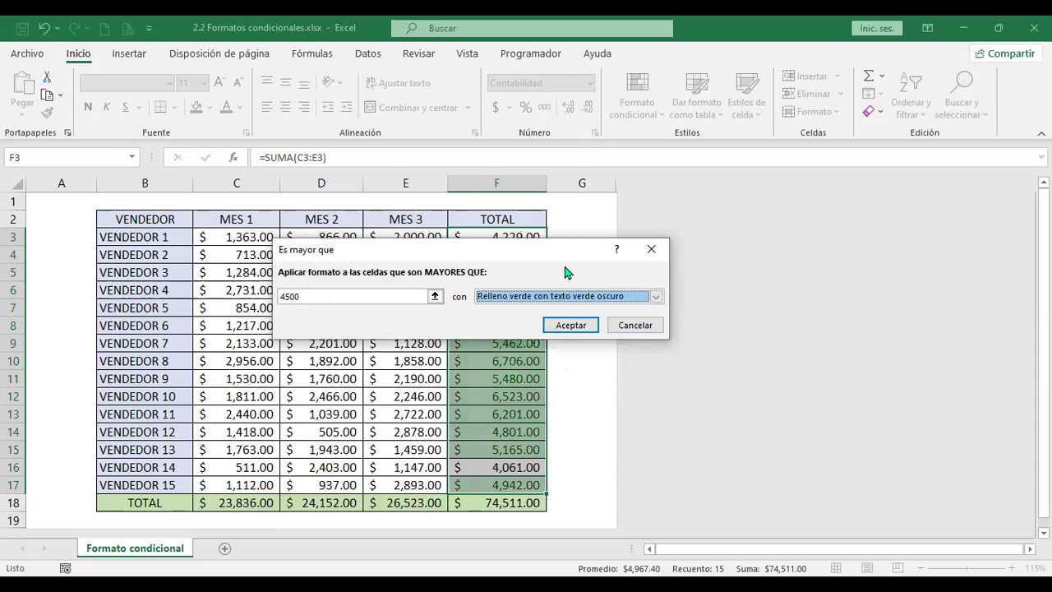
pyautogui.click(571, 327)
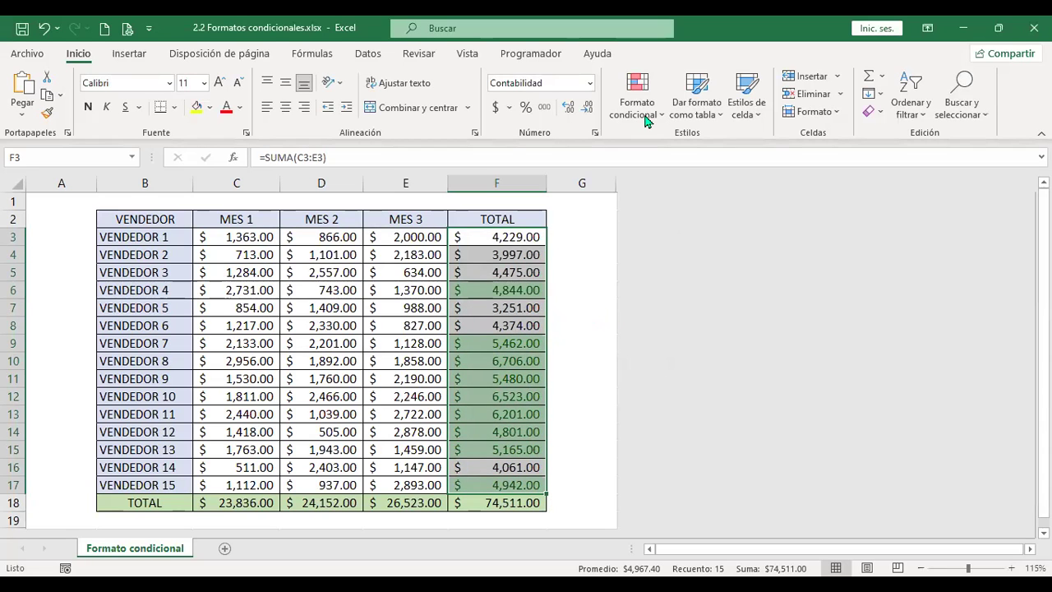
# Step: Add a highlight rule to the same totals that gives values less than 4500 a light red fill with dark red text
pyautogui.click(648, 115)
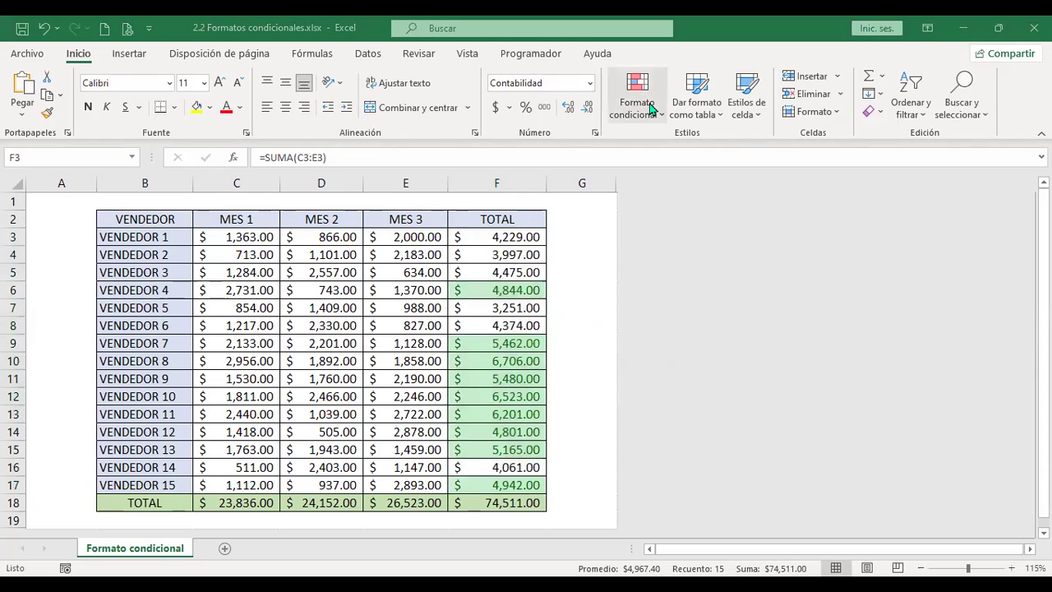
pyautogui.click(650, 110)
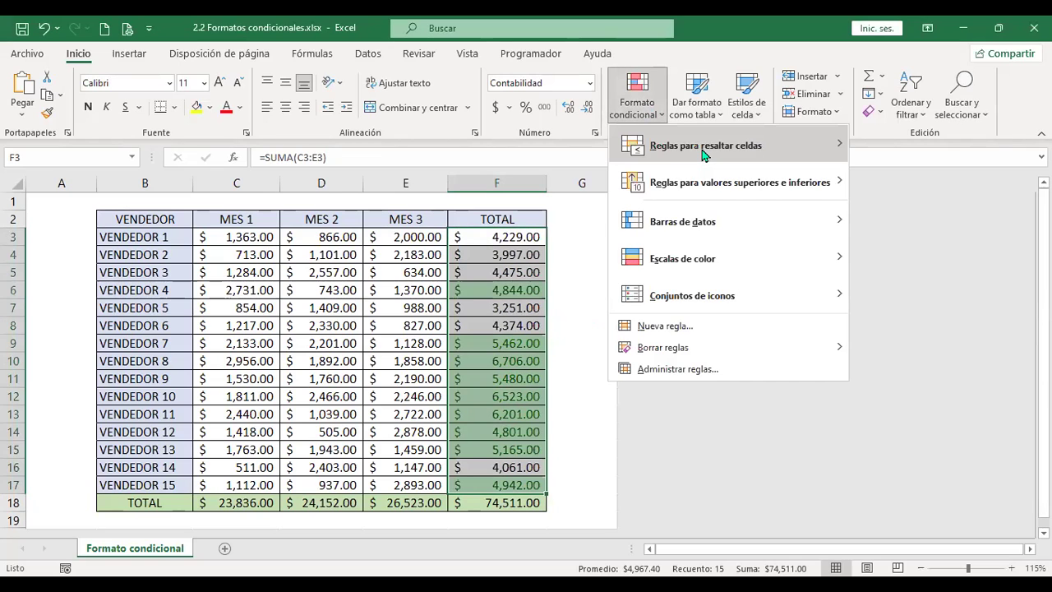
pyautogui.moveTo(702, 151)
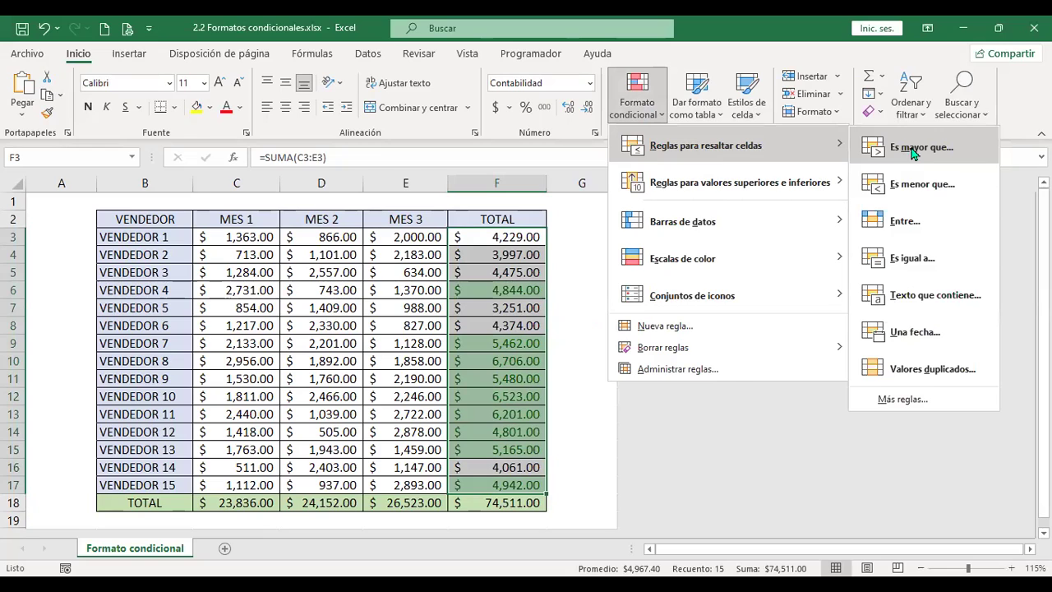
pyautogui.click(942, 192)
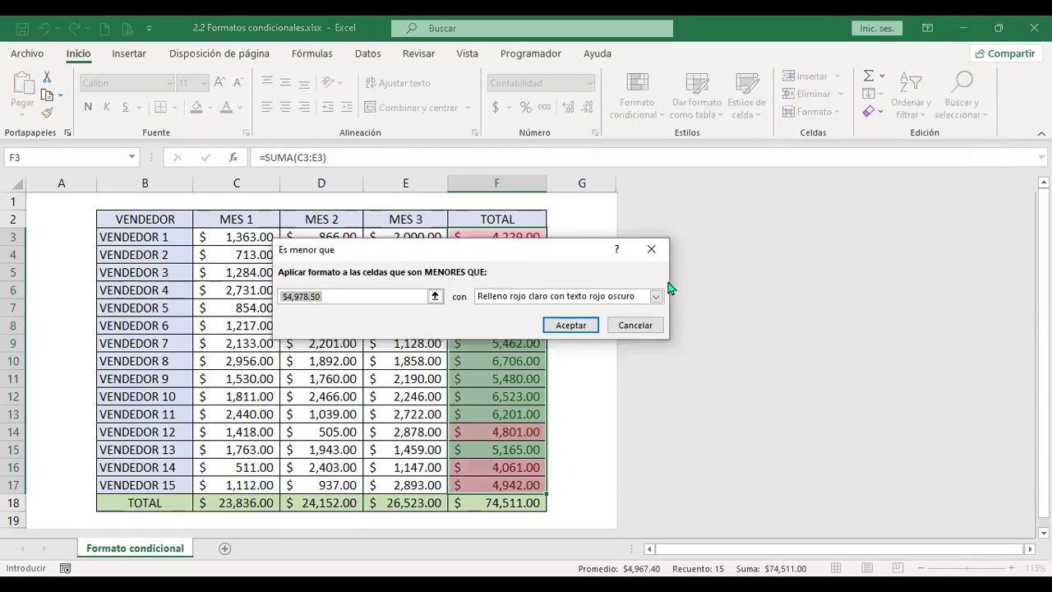
pyautogui.write('4500')
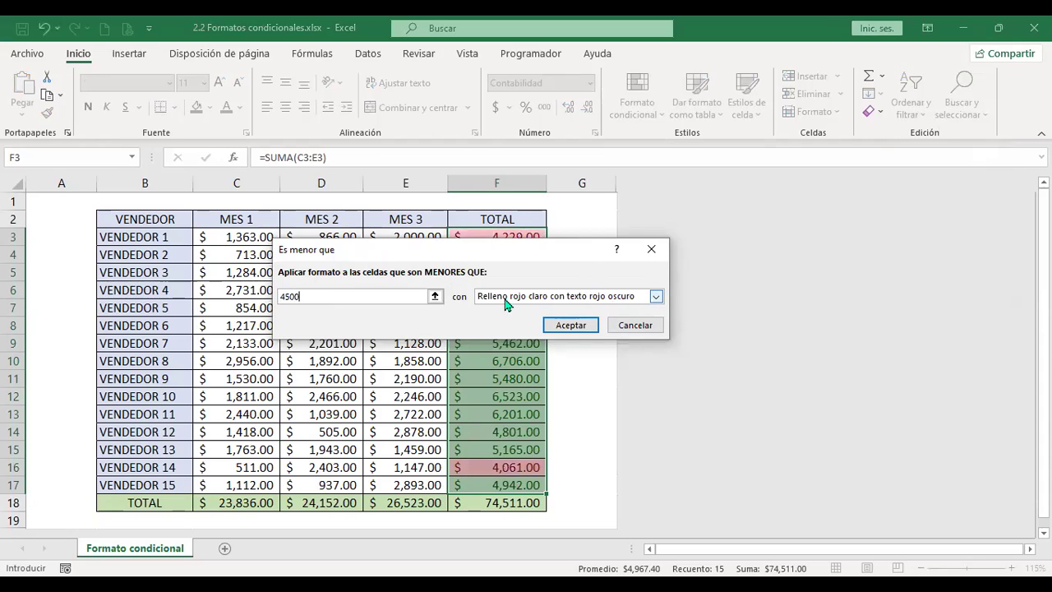
pyautogui.click(655, 297)
pyautogui.click(575, 246)
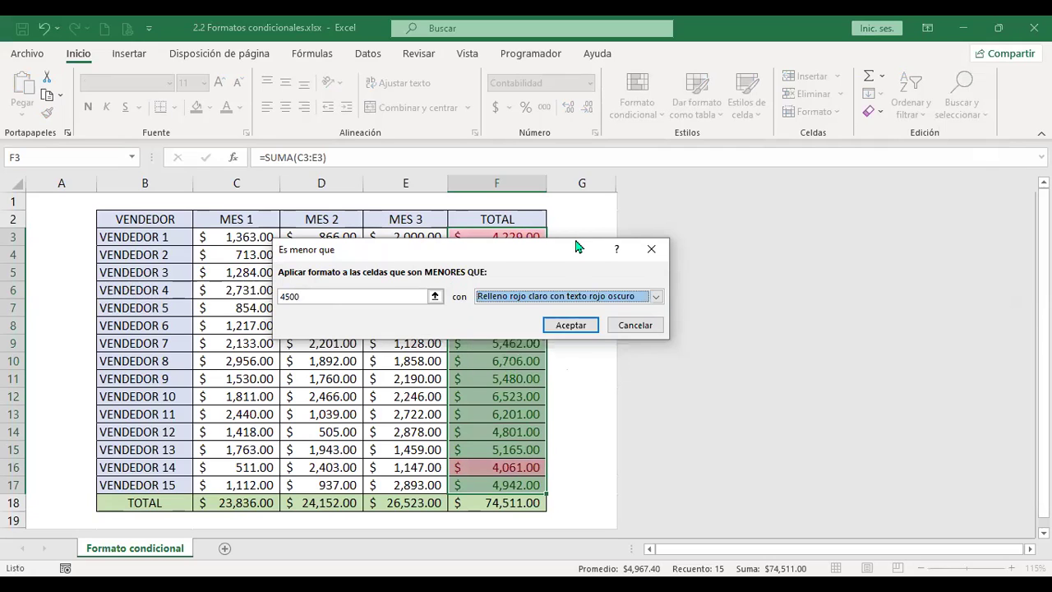
pyautogui.click(589, 326)
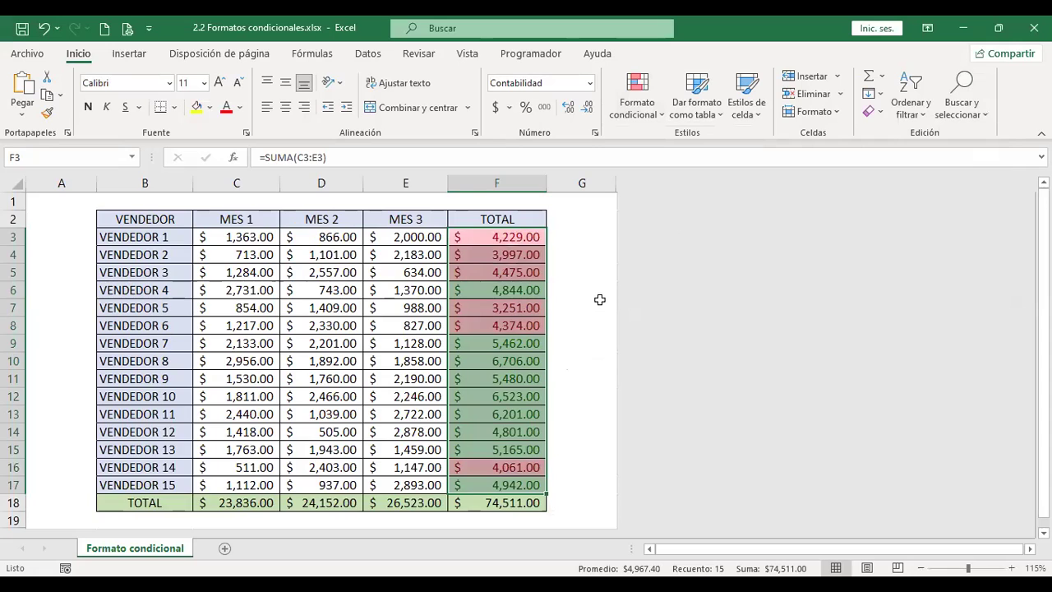
pyautogui.scroll(-2, 599, 300)
pyautogui.scroll(2, 598, 306)
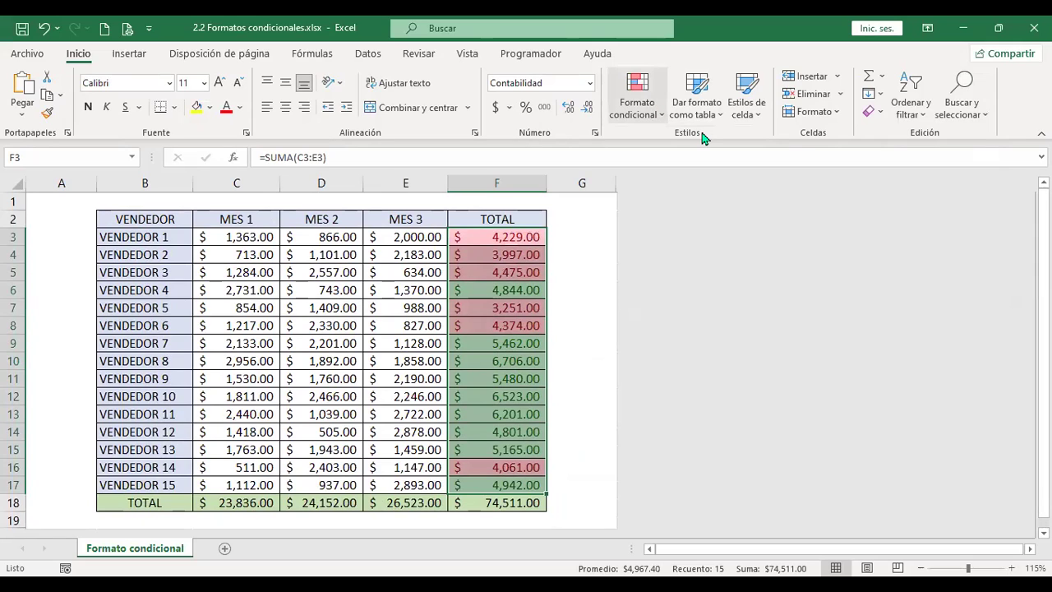
pyautogui.click(637, 95)
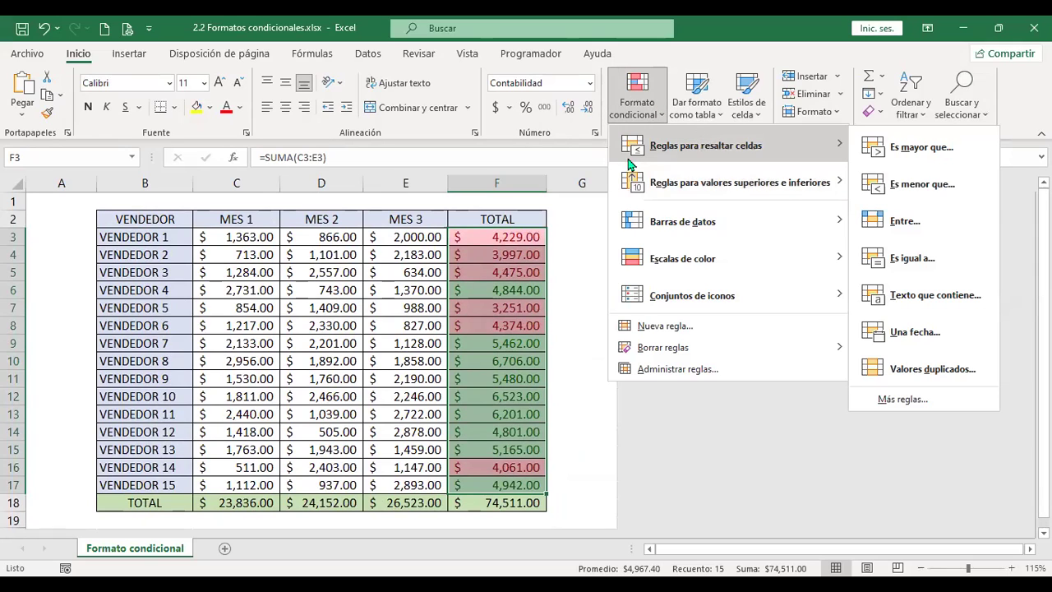
pyautogui.click(419, 237)
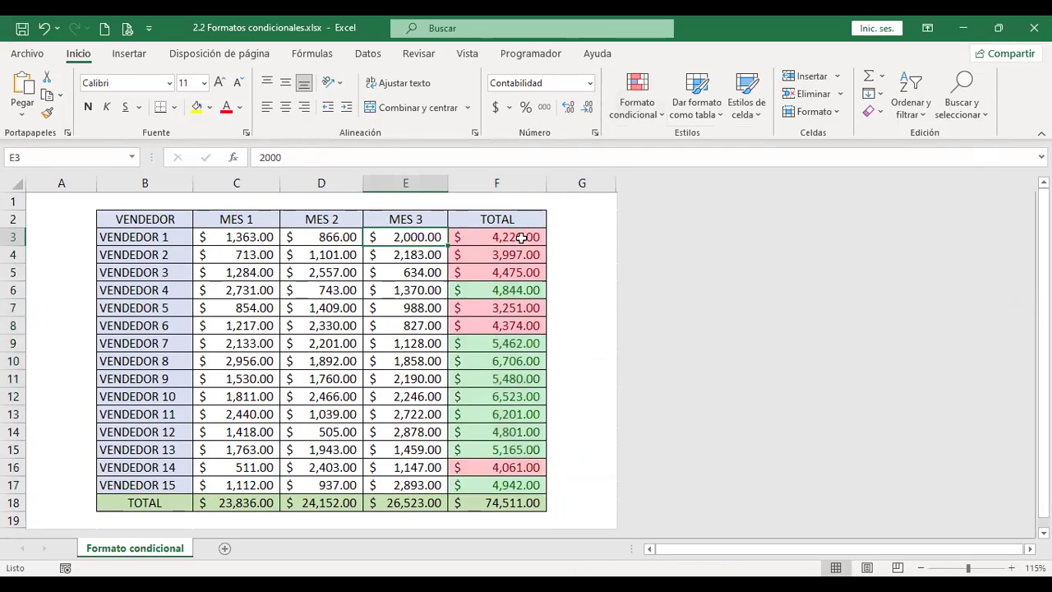
pyautogui.moveTo(520, 238); pyautogui.dragTo(519, 272)
pyautogui.scroll(-3, 519, 271)
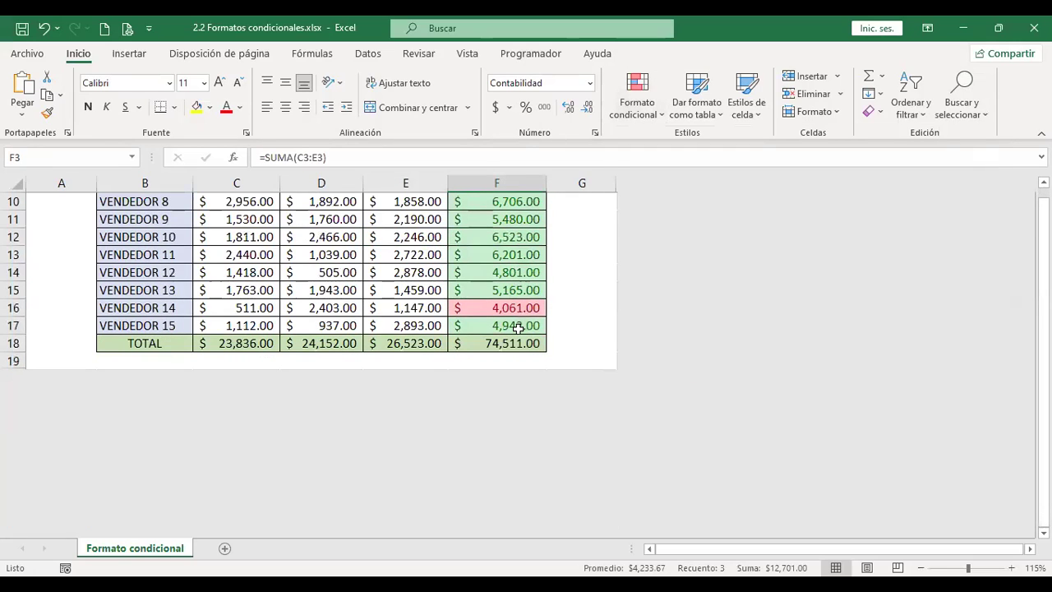
pyautogui.keyDown('shift'); pyautogui.click(526, 324); pyautogui.keyUp('shift')
# Step: Highlight the MES 3 values in E3:E17 that are between 4000 and 5000 with a yellow fill and dark yellow text
pyautogui.scroll(1, 530, 320)
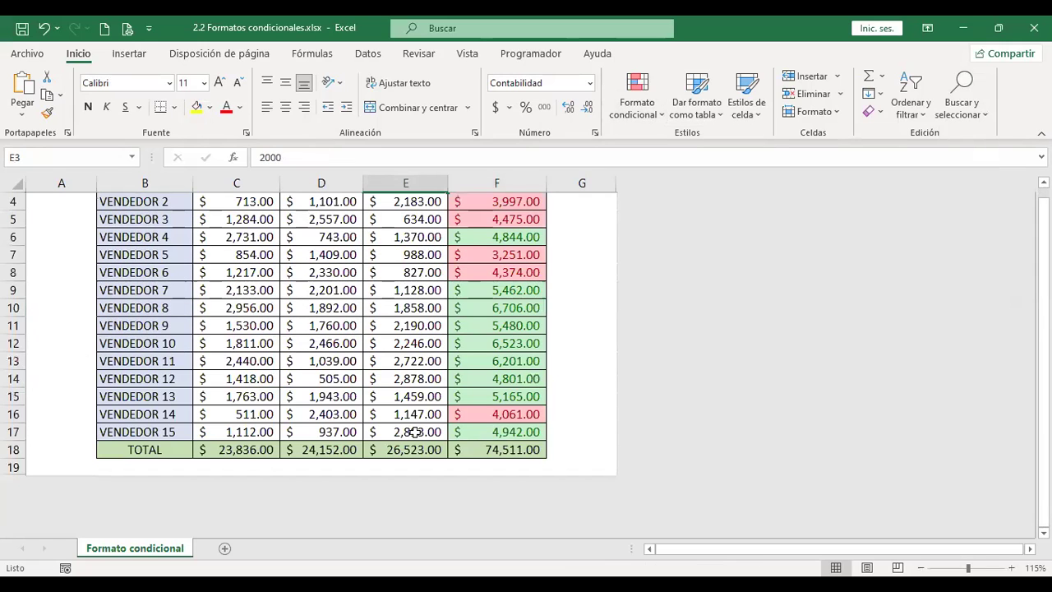
pyautogui.keyDown('shift'); pyautogui.click(414, 431); pyautogui.keyUp('shift')
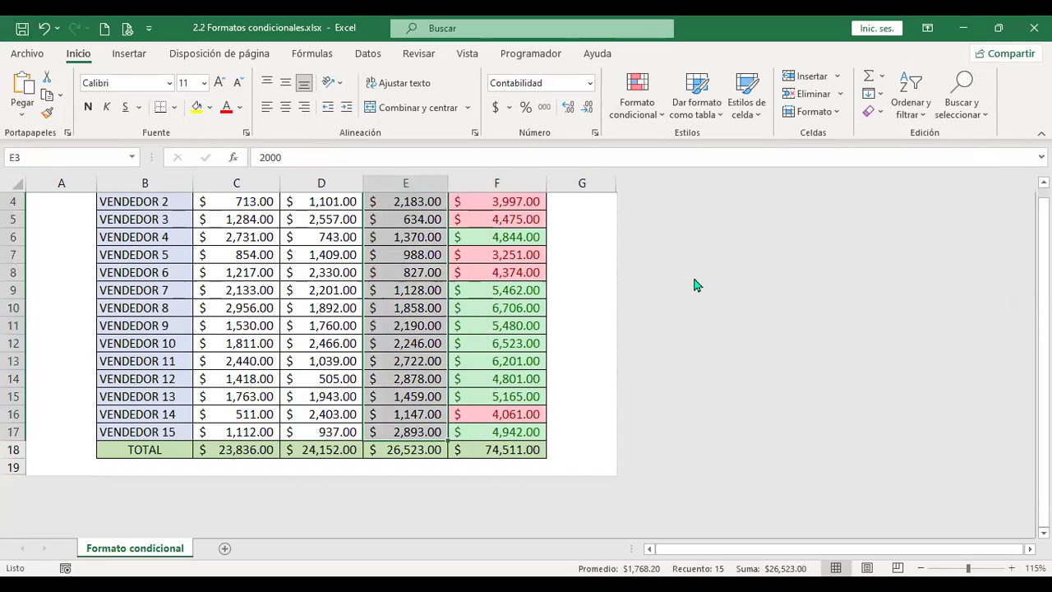
pyautogui.scroll(1, 692, 274)
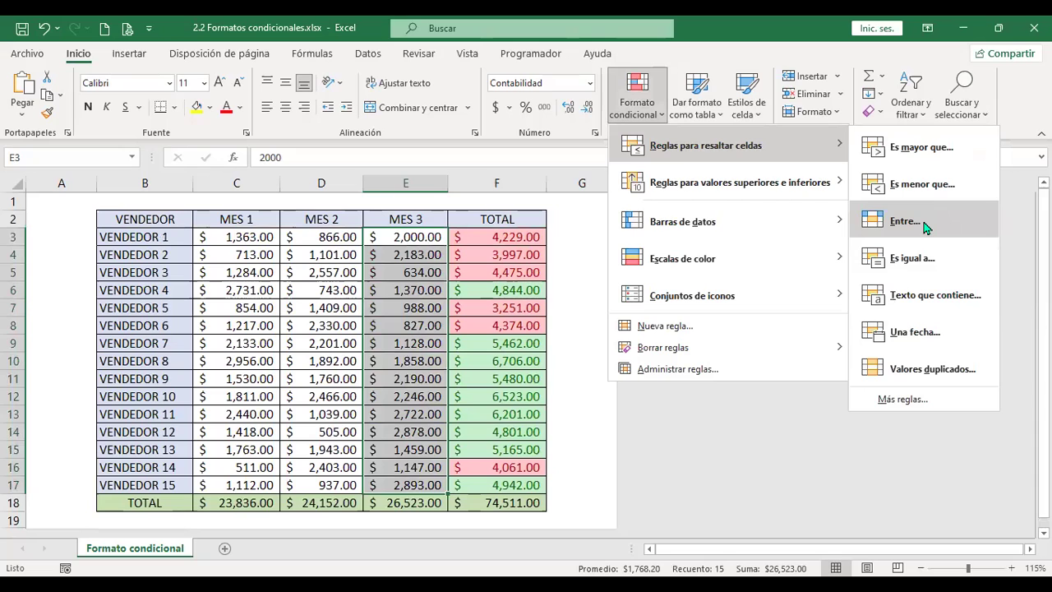
pyautogui.click(926, 227)
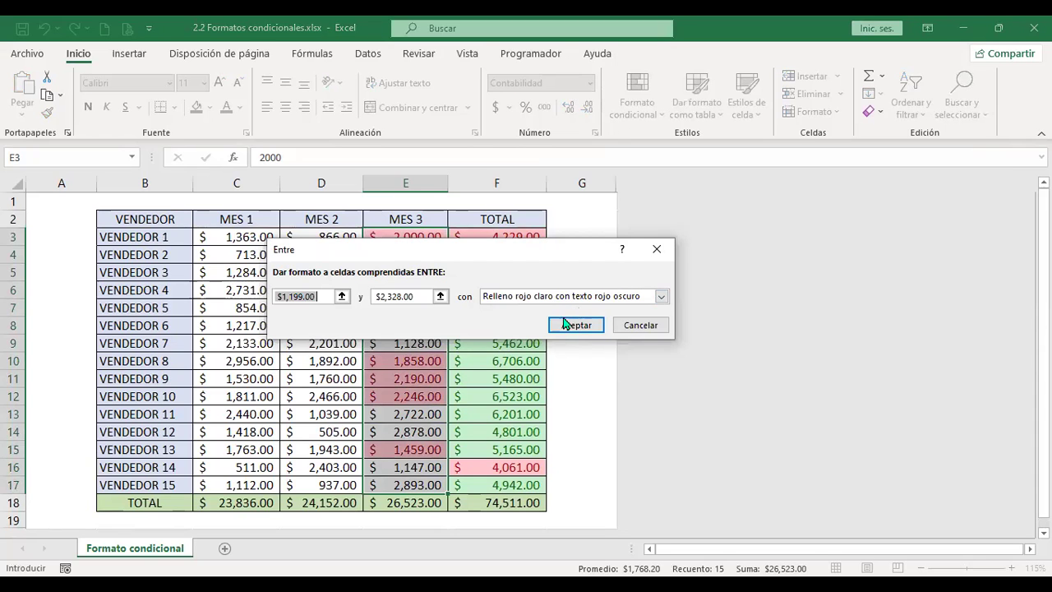
pyautogui.write('4000')
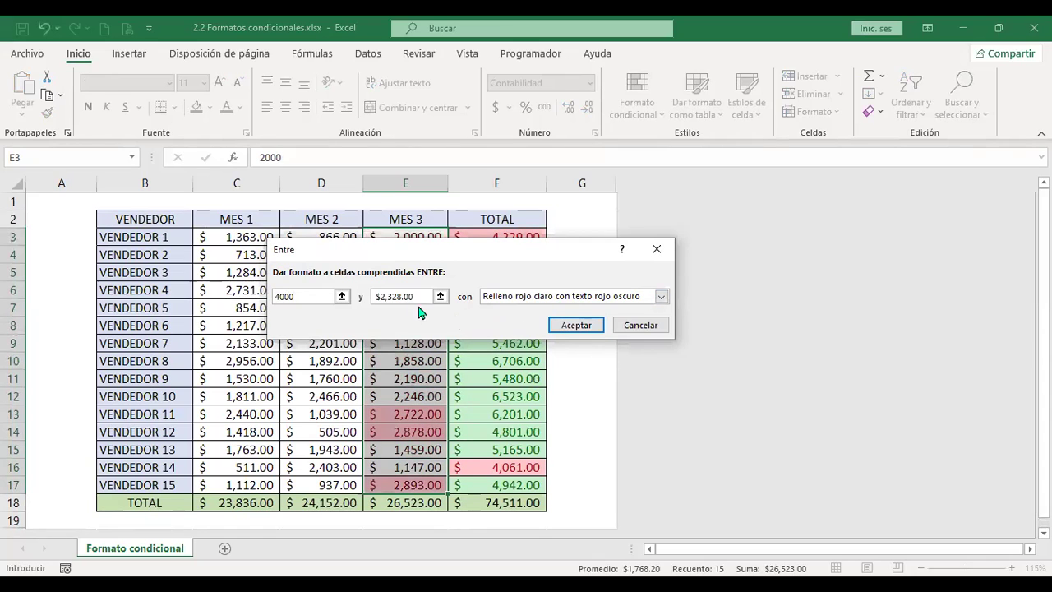
pyautogui.moveTo(419, 295); pyautogui.dragTo(355, 298)
pyautogui.write('5')
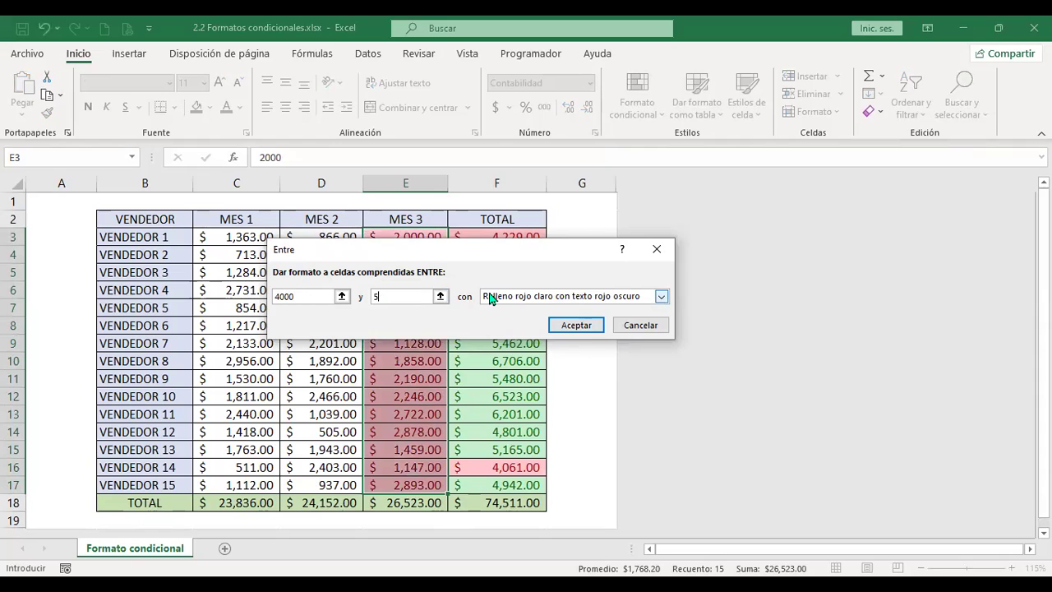
pyautogui.write('000')
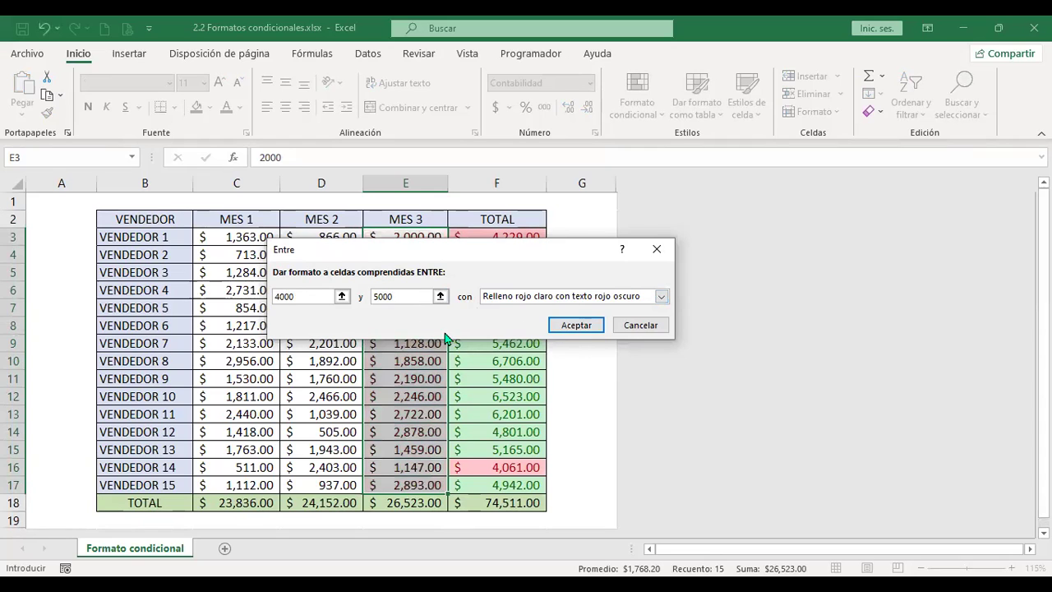
pyautogui.click(549, 298)
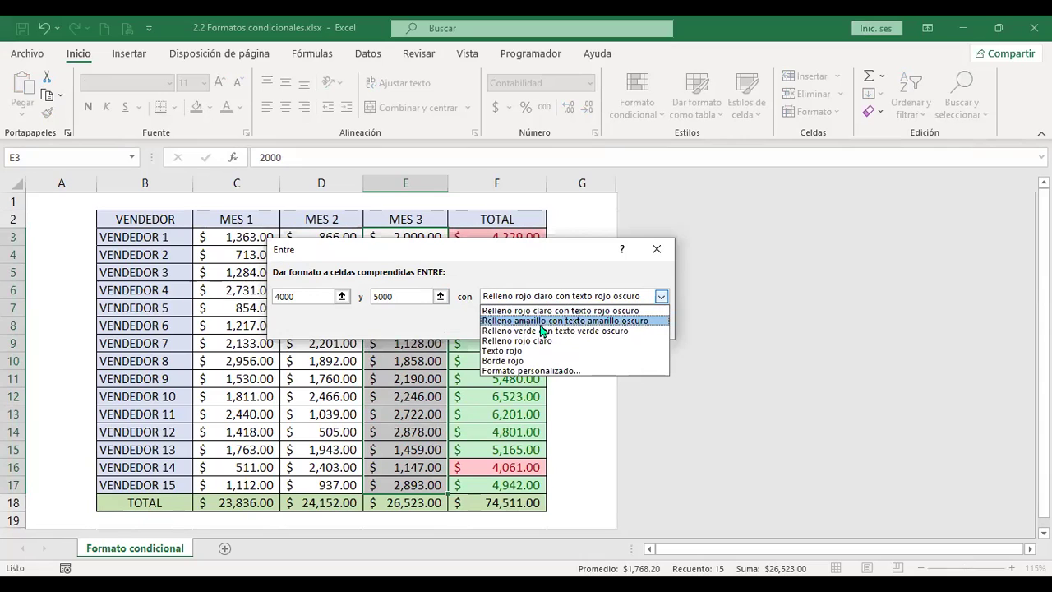
pyautogui.click(553, 321)
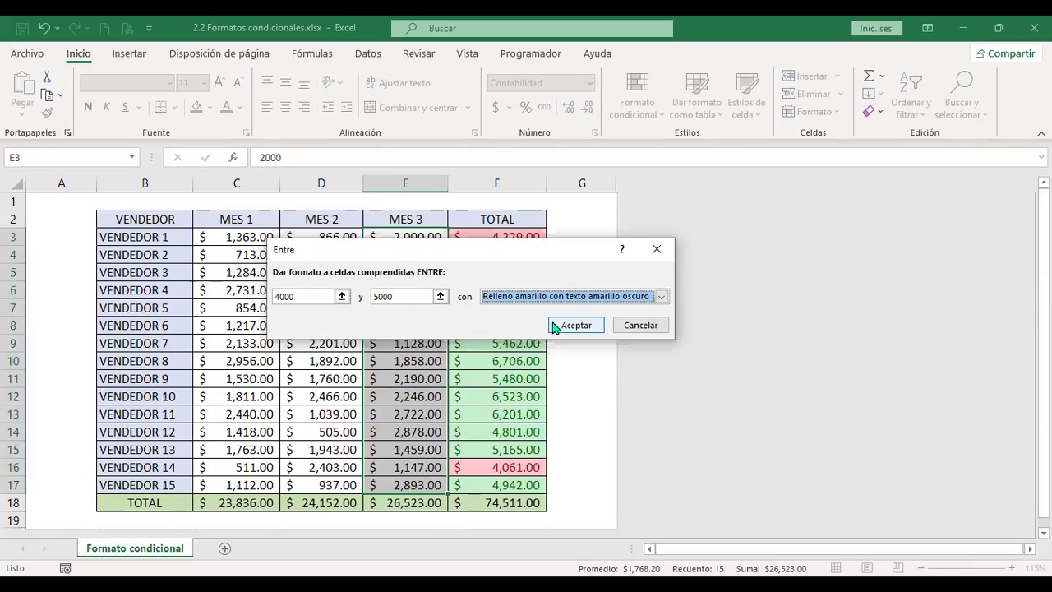
pyautogui.click(575, 325)
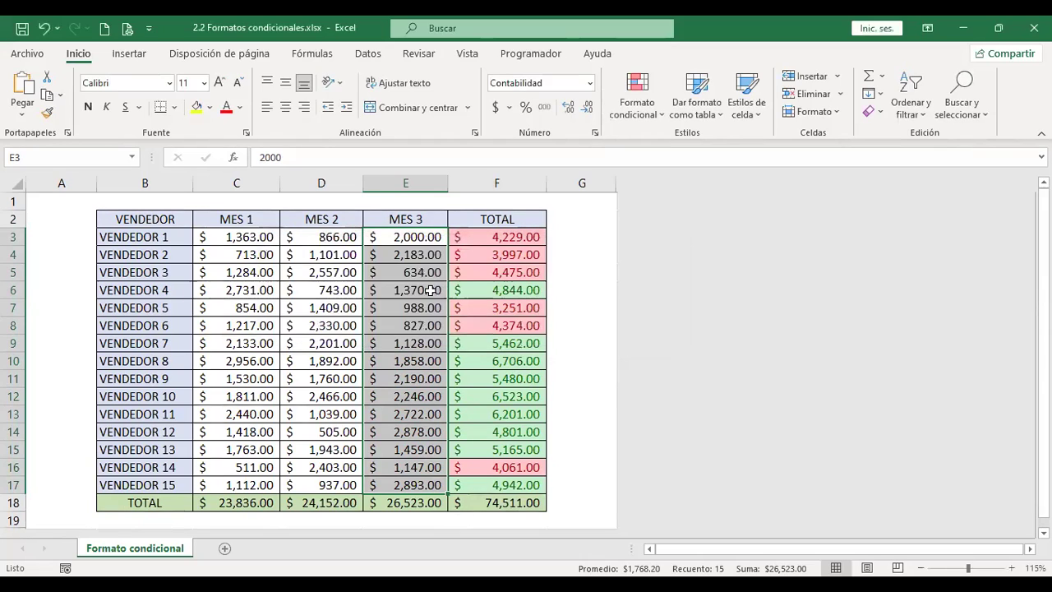
# Step: Highlight the MES 3 values in E3:E17 that are between 1000 and 2000 with a yellow fill and dark yellow text
pyautogui.scroll(-1, 429, 298)
pyautogui.scroll(-3, 427, 303)
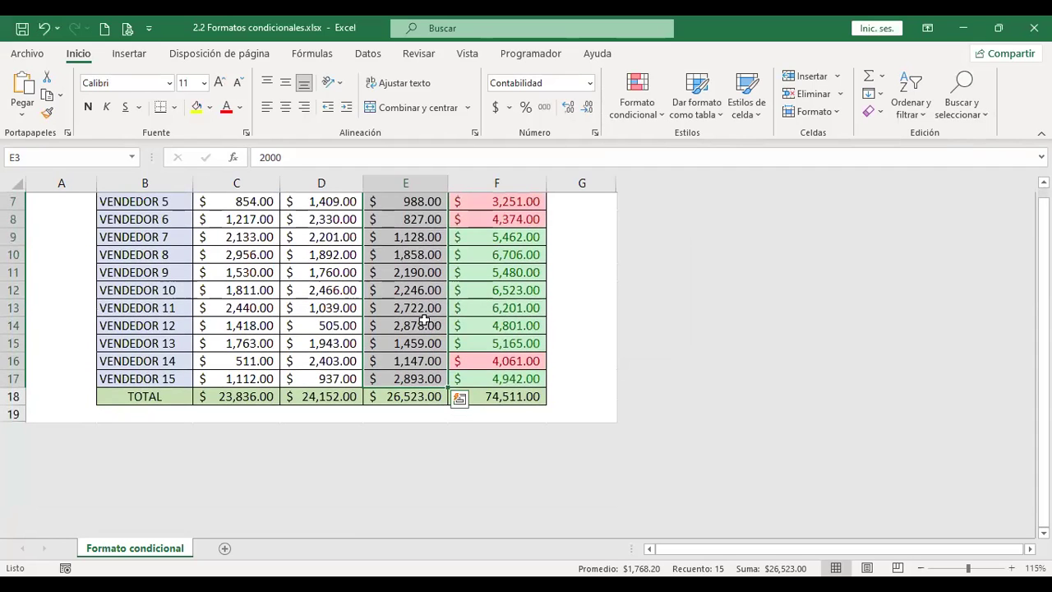
pyautogui.scroll(1, 423, 319)
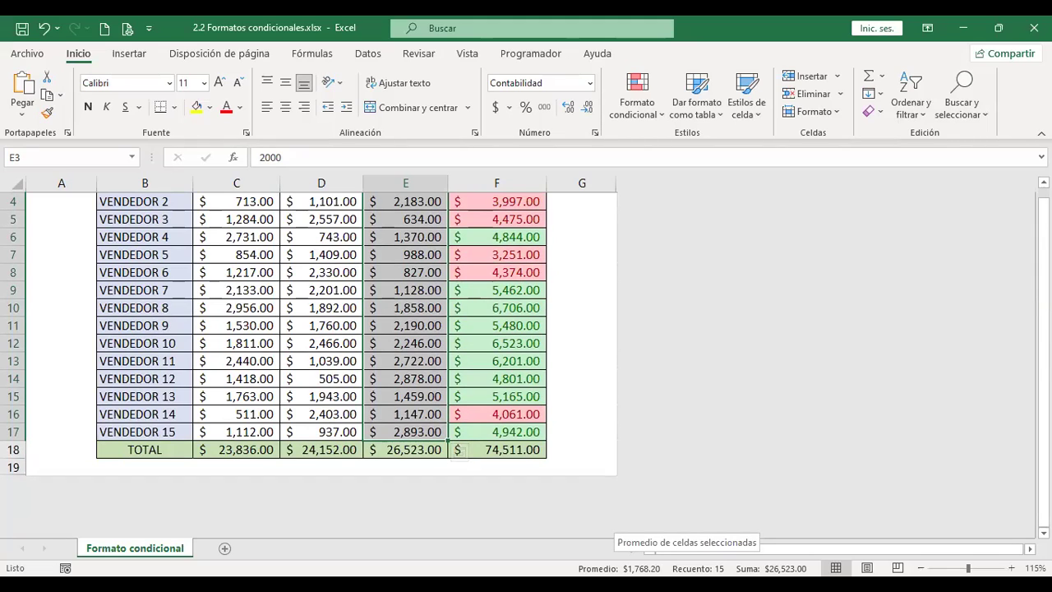
pyautogui.click(650, 121)
pyautogui.moveTo(701, 148)
pyautogui.click(932, 227)
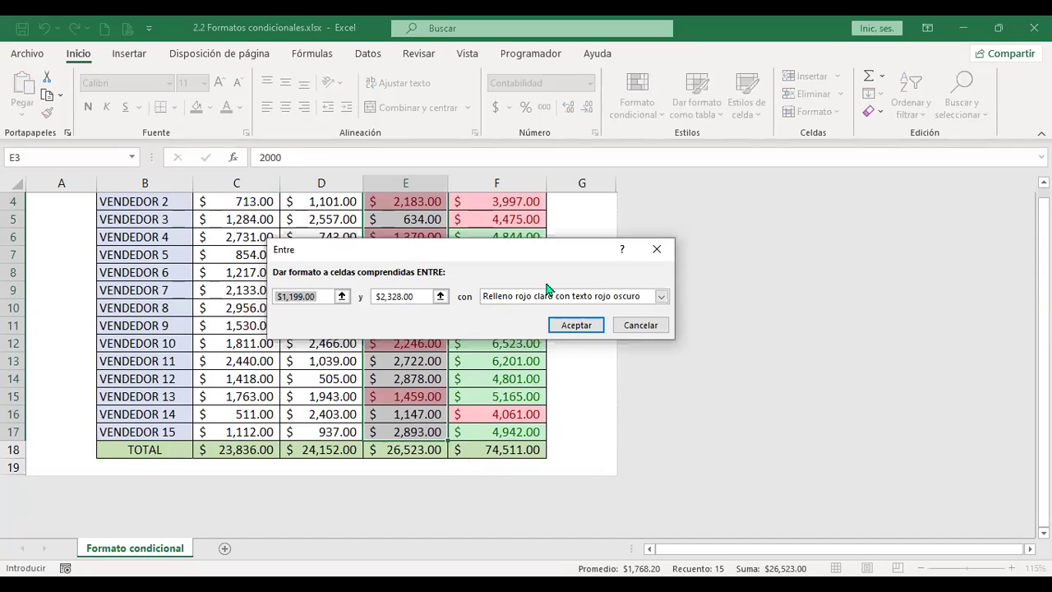
pyautogui.write('1000')
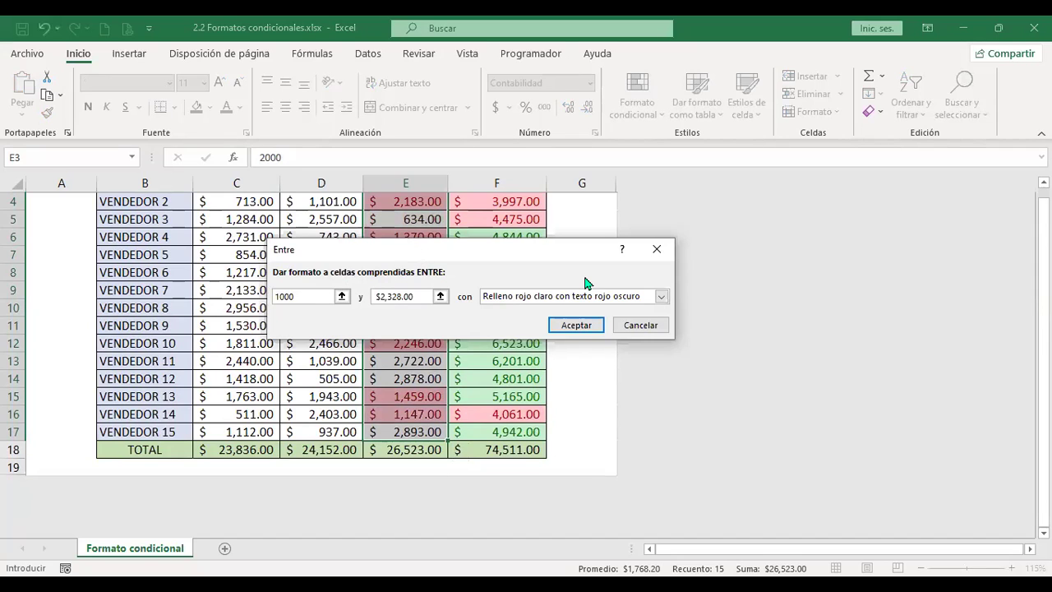
pyautogui.press('Tab')
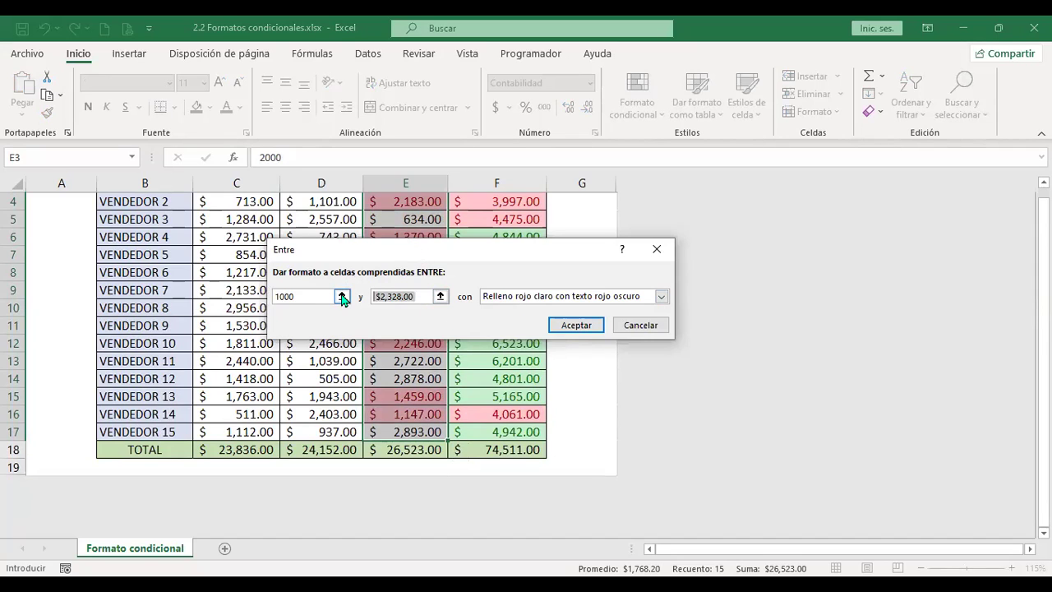
pyautogui.write('2000')
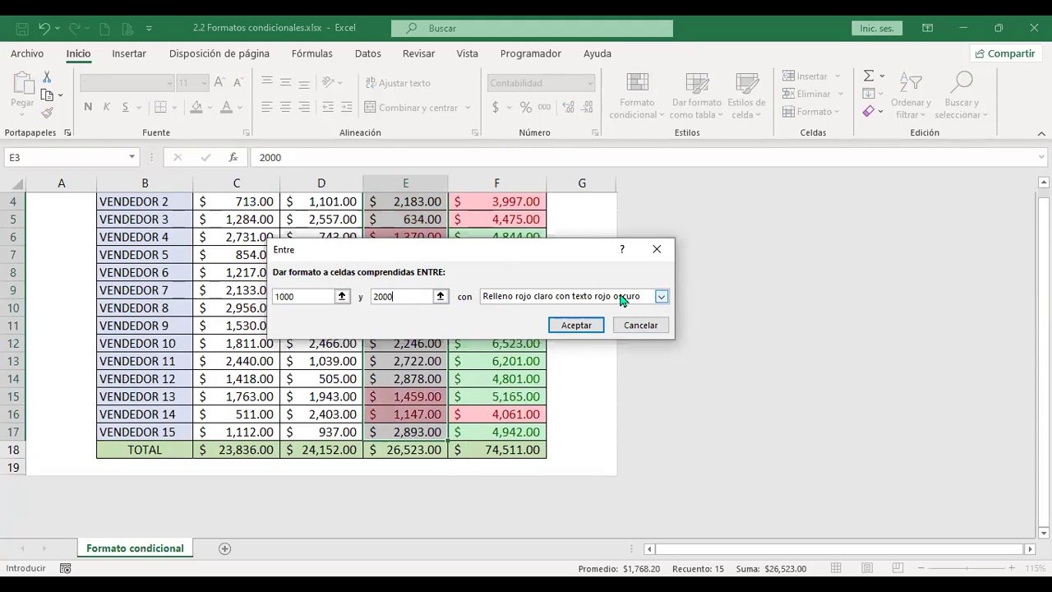
pyautogui.click(621, 298)
pyautogui.click(579, 326)
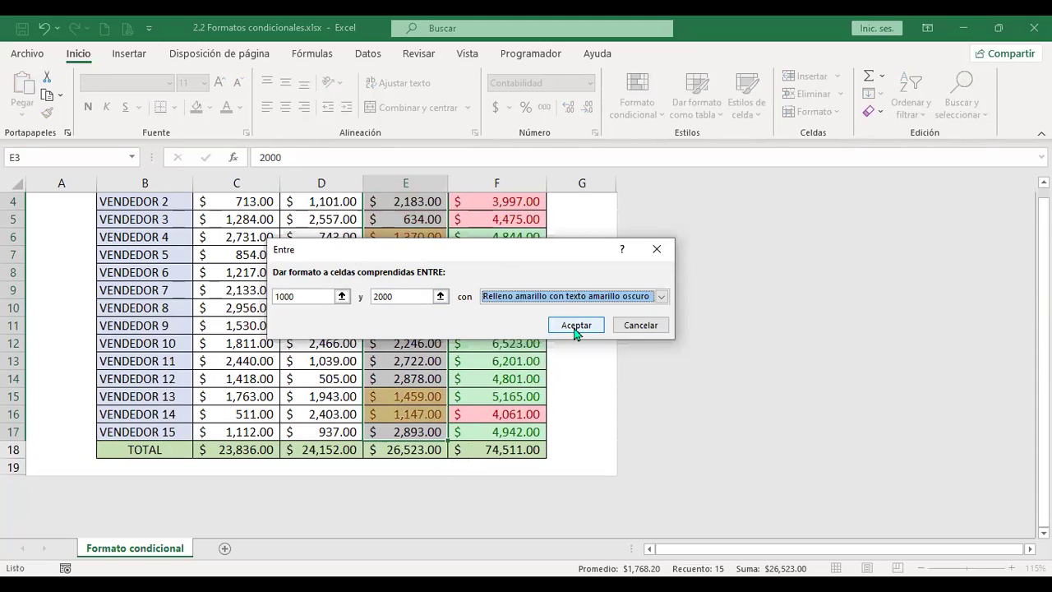
pyautogui.click(575, 326)
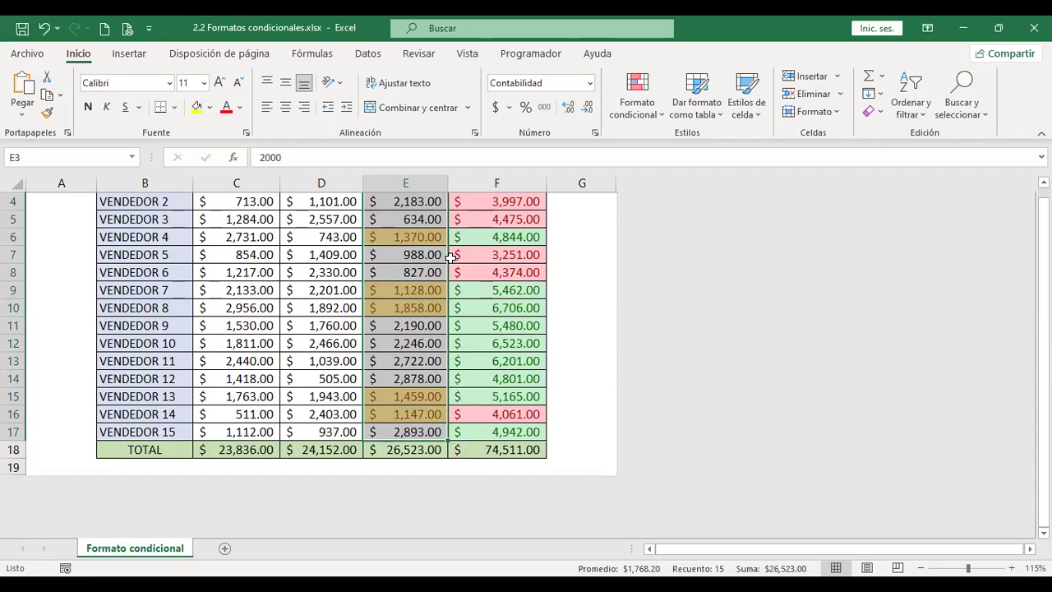
# Step: Add an equal-to highlight rule to the MES 3 values in E3:E17 that gives 1500 a light red fill
pyautogui.scroll(1, 451, 257)
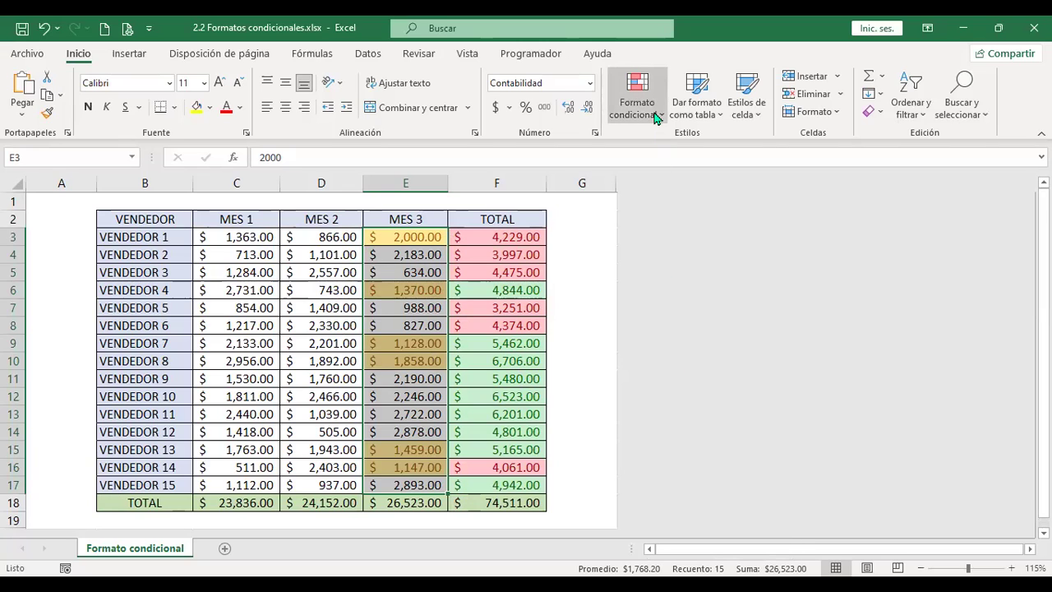
pyautogui.moveTo(672, 145)
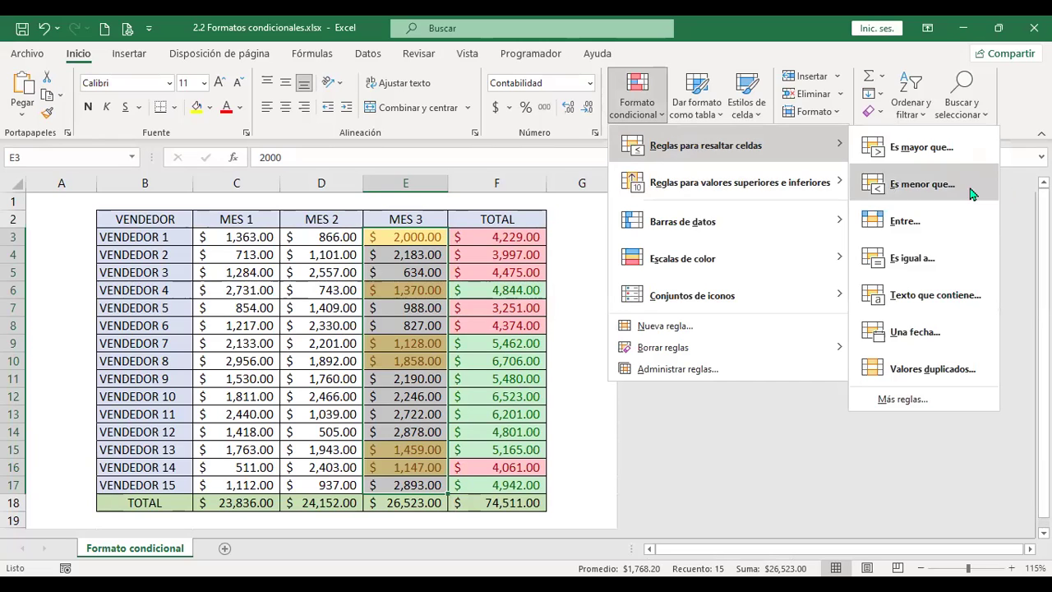
pyautogui.click(912, 258)
pyautogui.write('1500')
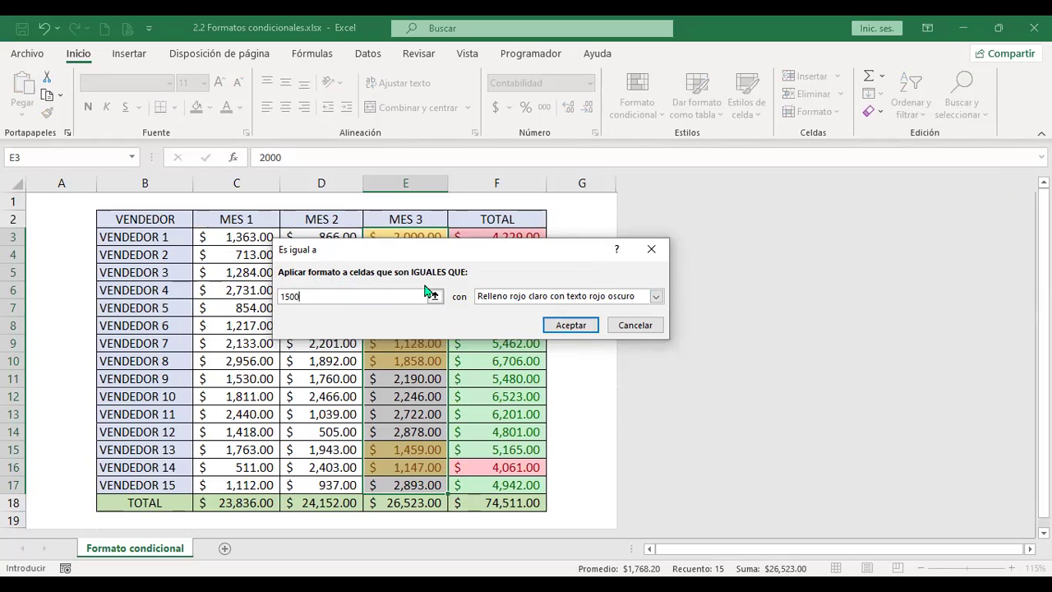
pyautogui.click(612, 302)
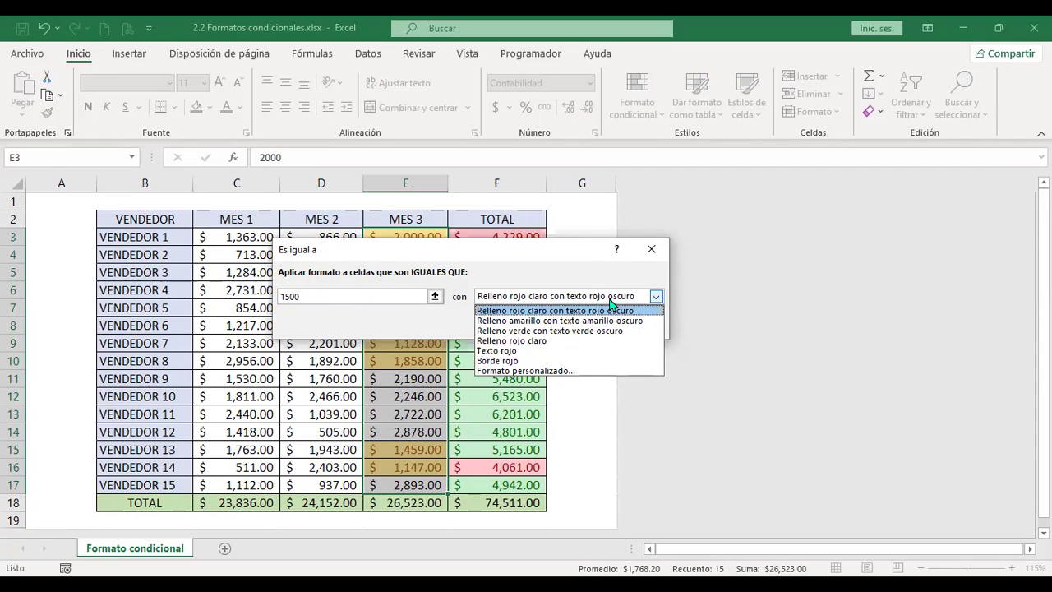
pyautogui.click(542, 348)
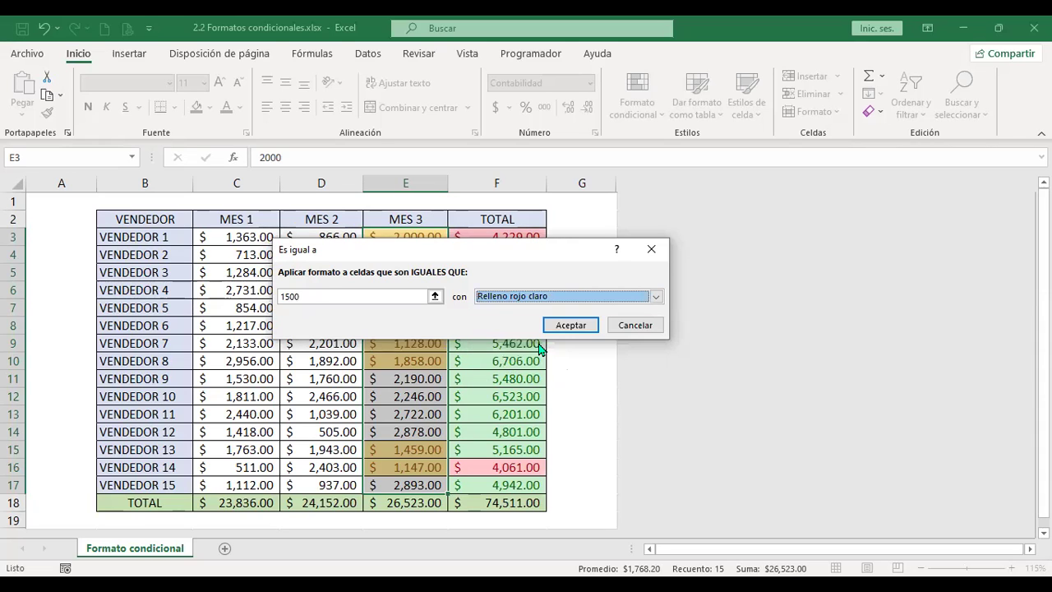
pyautogui.click(583, 325)
pyautogui.scroll(-1, 398, 392)
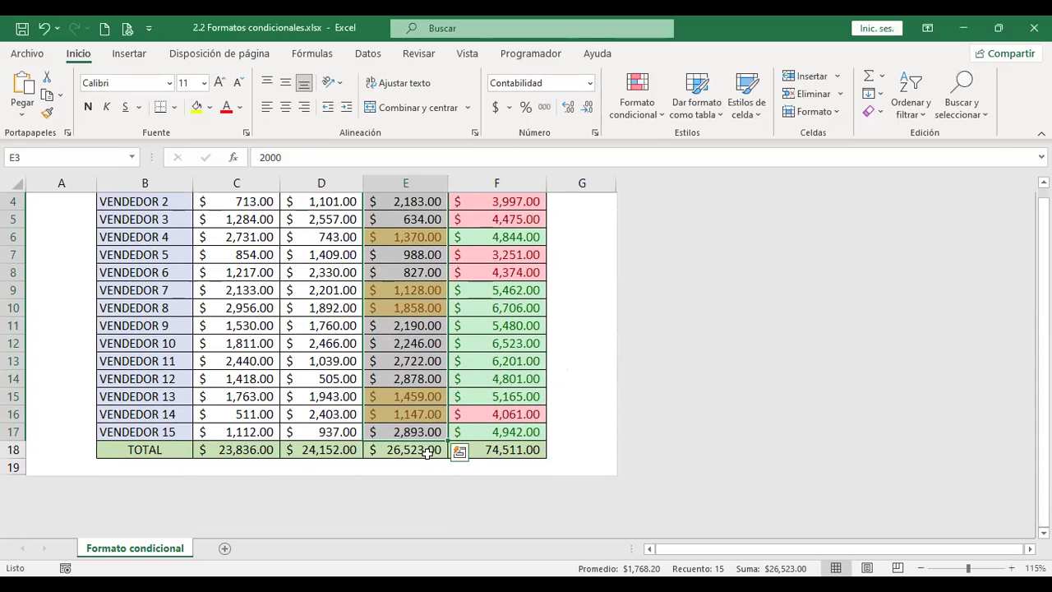
# Step: Add an equal-to rule to E3:E17 that shows values of 2000 in red text, and inspect the formatted MES 3 cells up close
pyautogui.scroll(1, 414, 463)
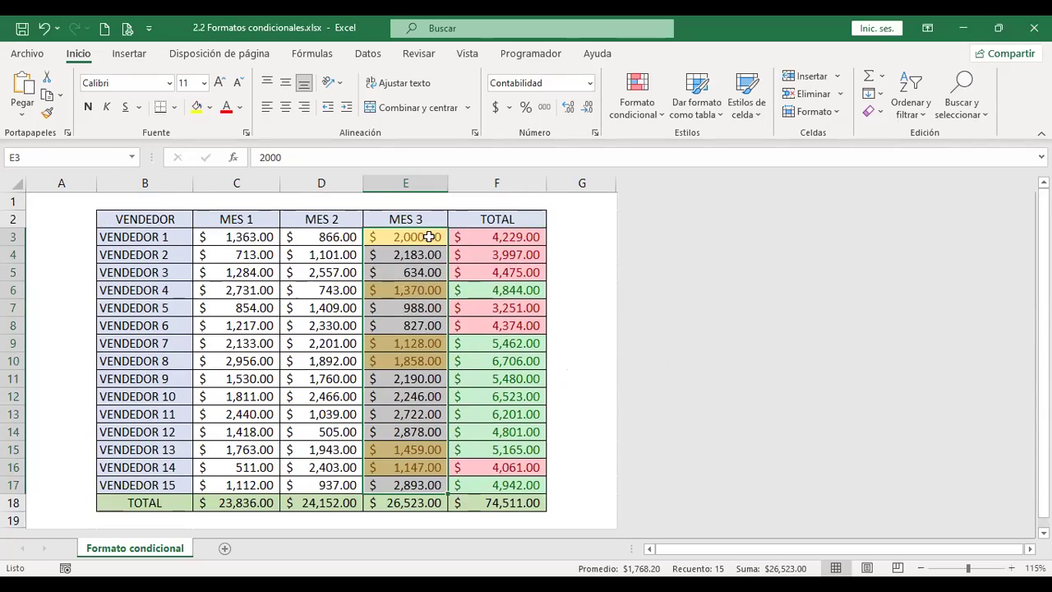
pyautogui.click(648, 114)
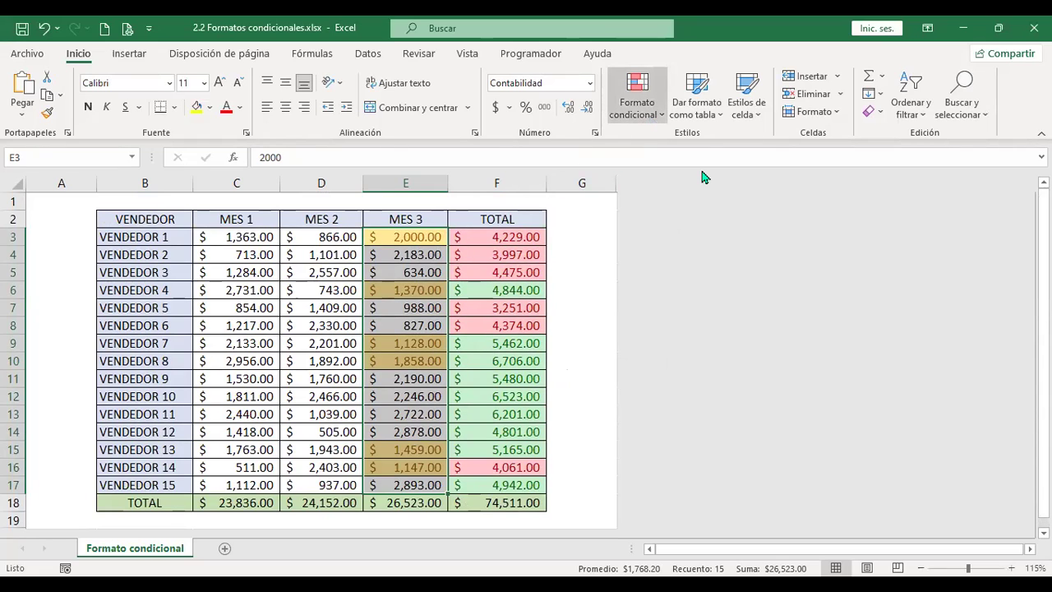
pyautogui.moveTo(706, 152)
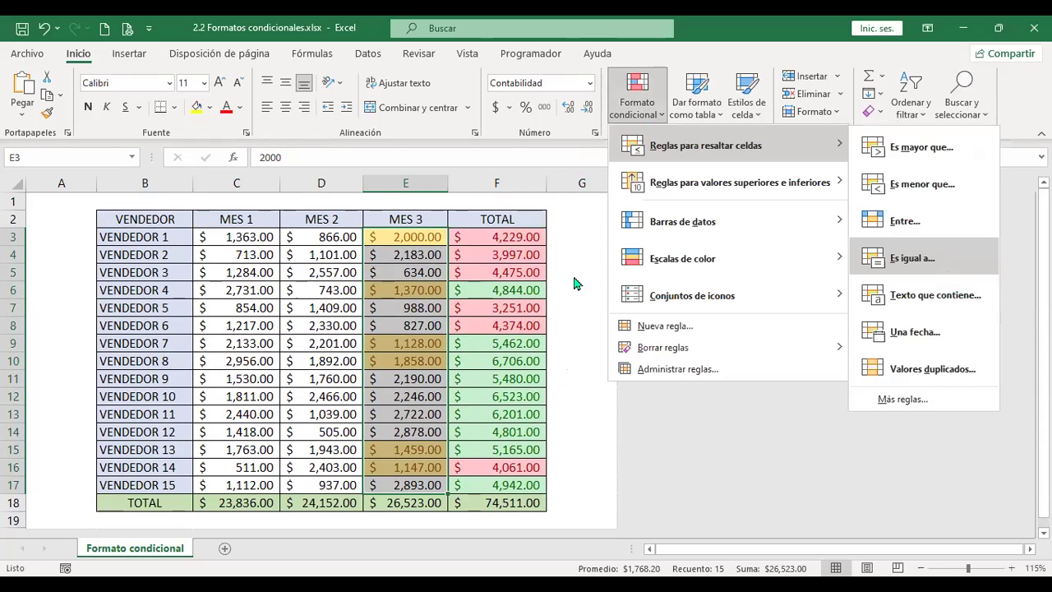
pyautogui.press('Return')
pyautogui.write('2000')
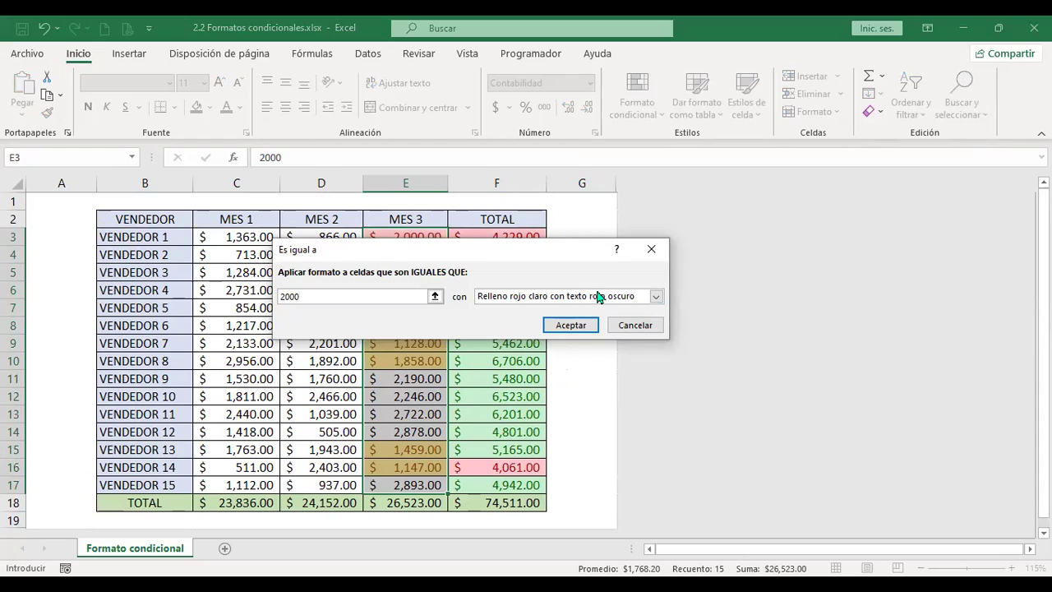
pyautogui.click(598, 296)
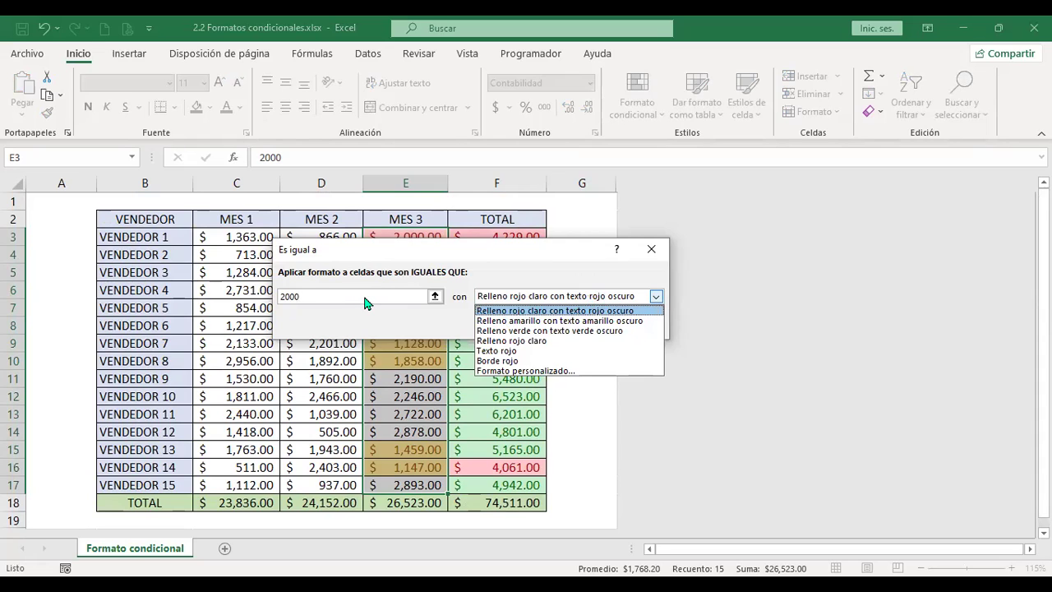
pyautogui.click(525, 351)
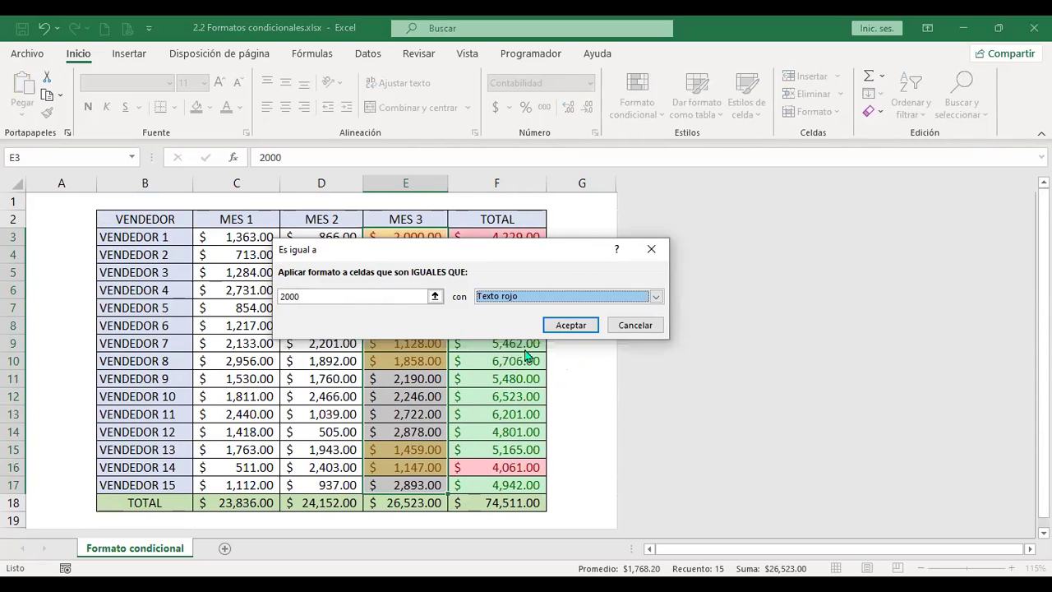
pyautogui.click(590, 319)
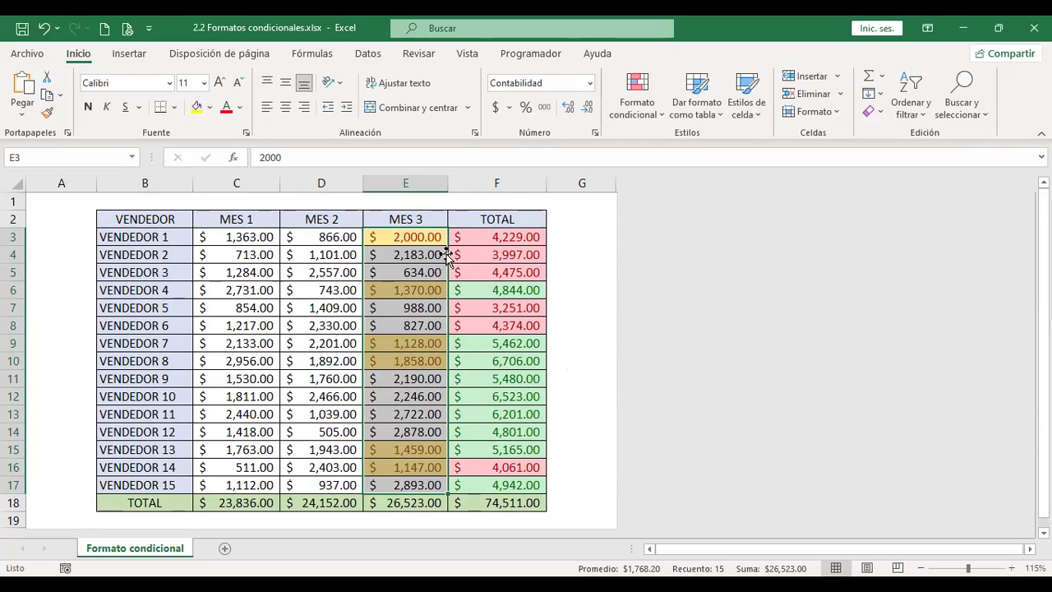
pyautogui.click(430, 260)
pyautogui.keyDown('ctrl'); pyautogui.scroll(3, 485, 298); pyautogui.keyUp('ctrl')
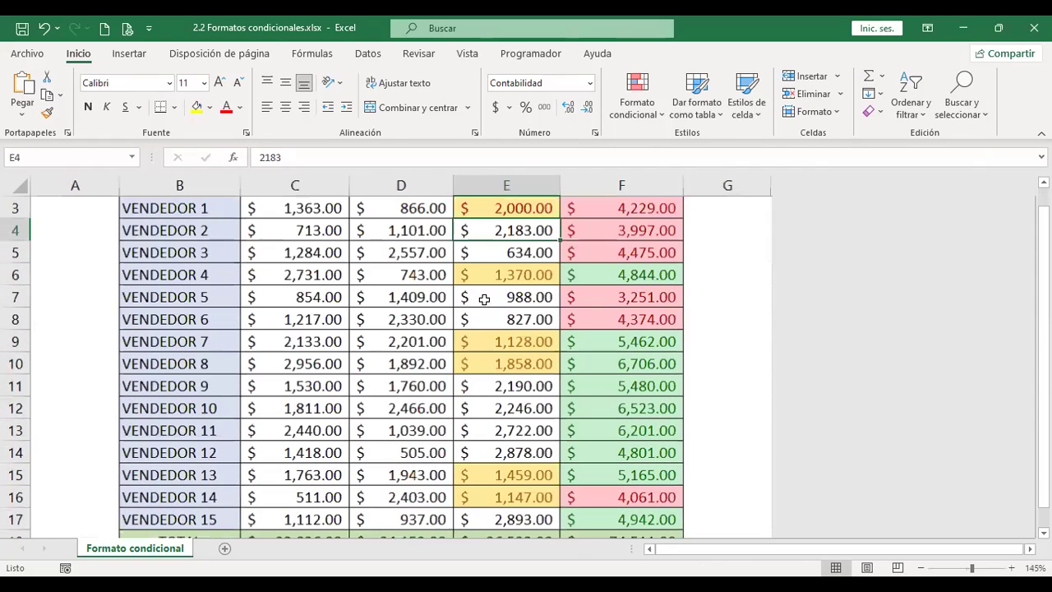
pyautogui.scroll(1, 576, 298)
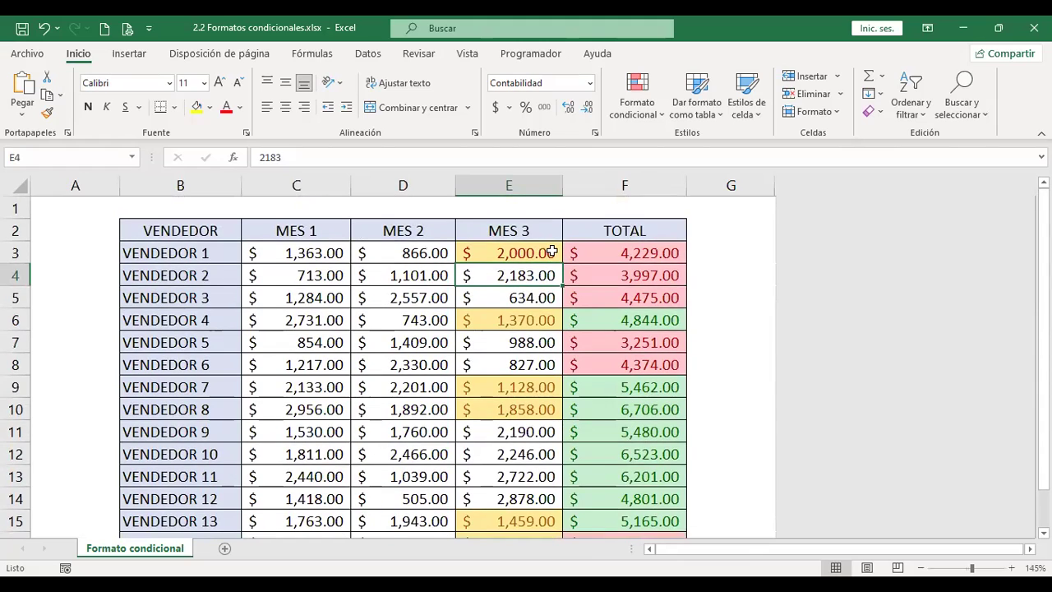
pyautogui.keyDown('ctrl'); pyautogui.scroll(1, 573, 274); pyautogui.keyUp('ctrl')
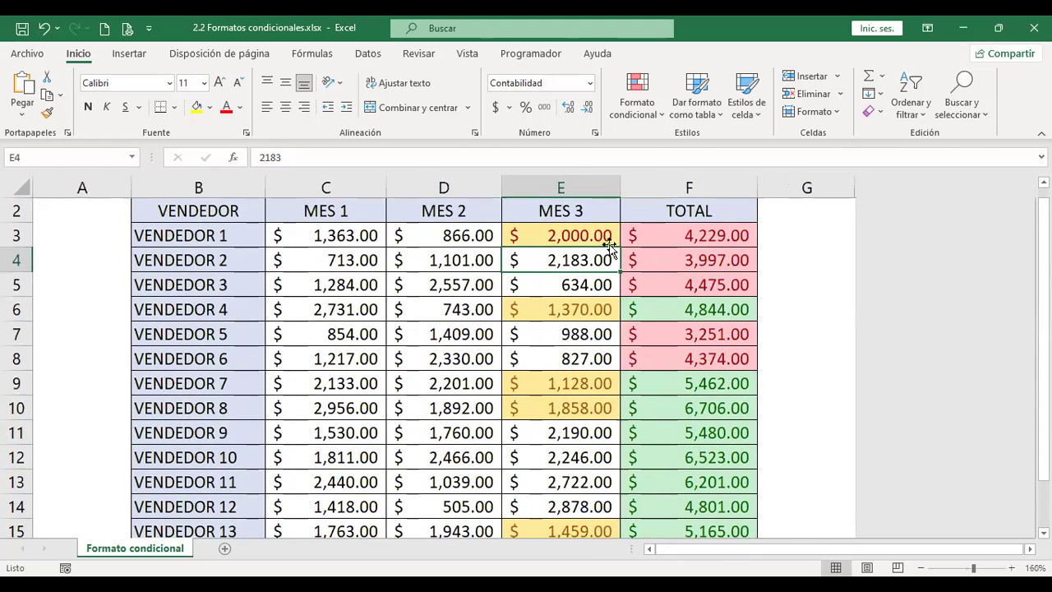
pyautogui.scroll(1, 598, 247)
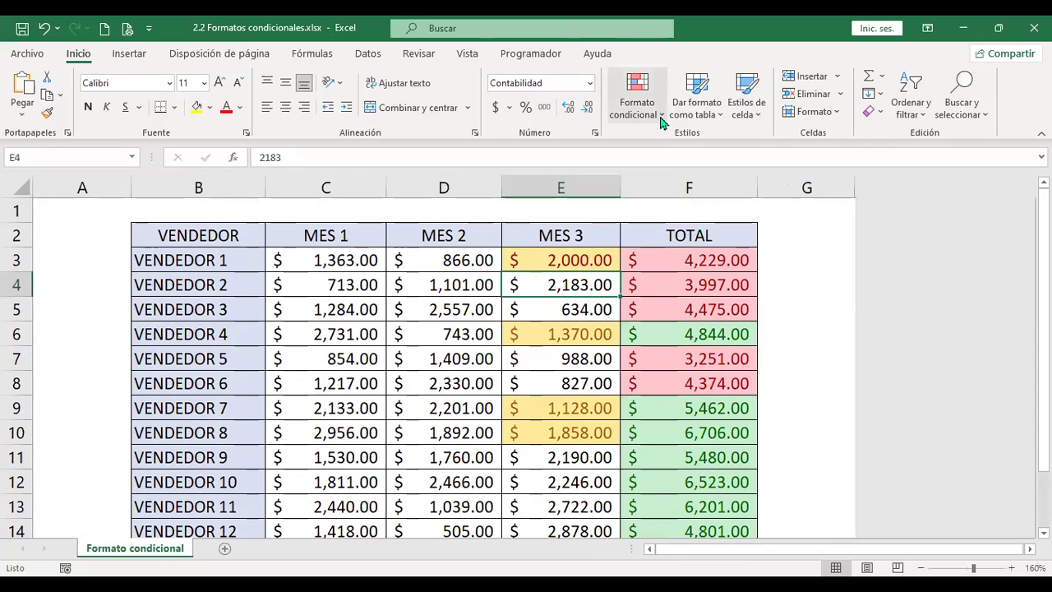
pyautogui.click(636, 92)
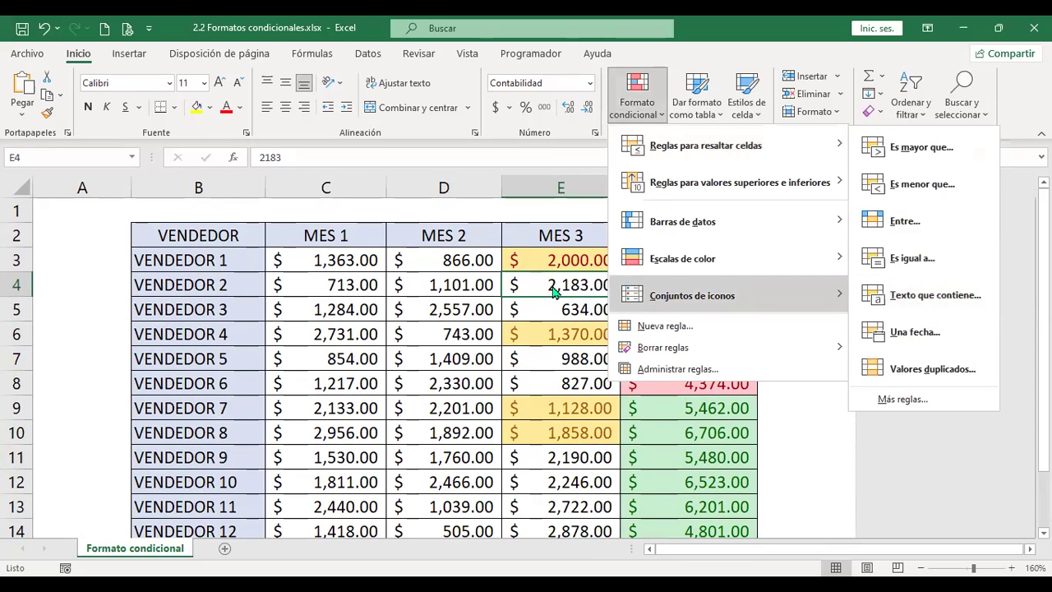
pyautogui.click(485, 288)
# Step: Replace the generic vendor labels in B3:B6 with the salespeople's first names
pyautogui.click(198, 256)
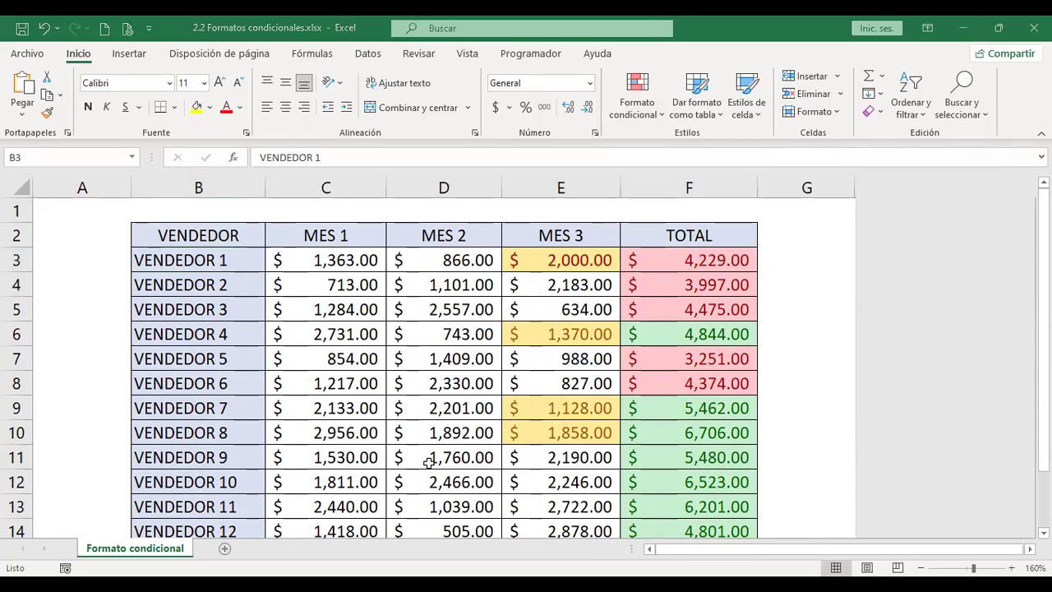
pyautogui.click(212, 261)
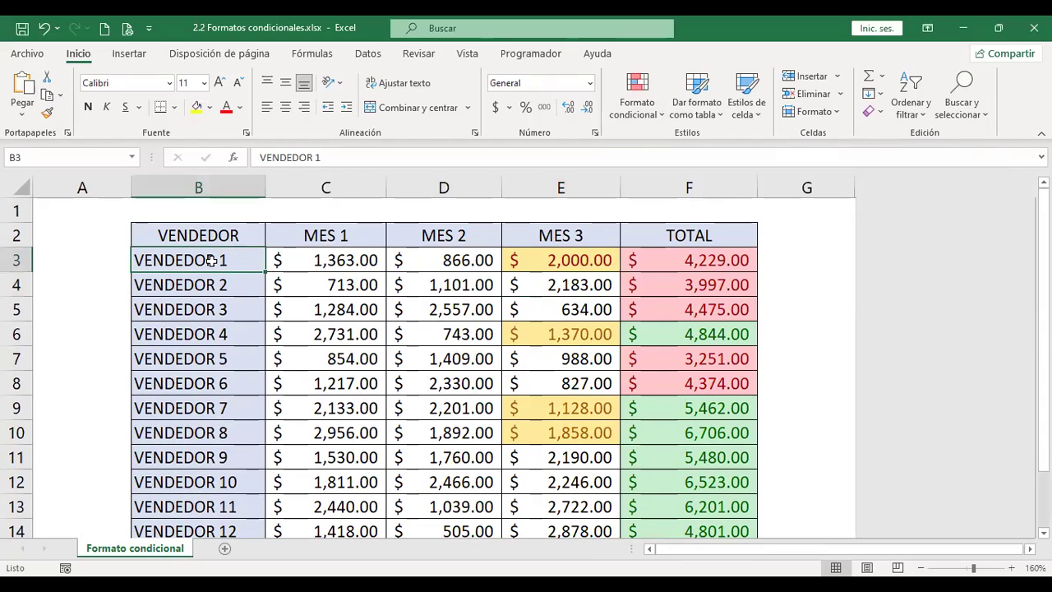
pyautogui.write('Andrés')
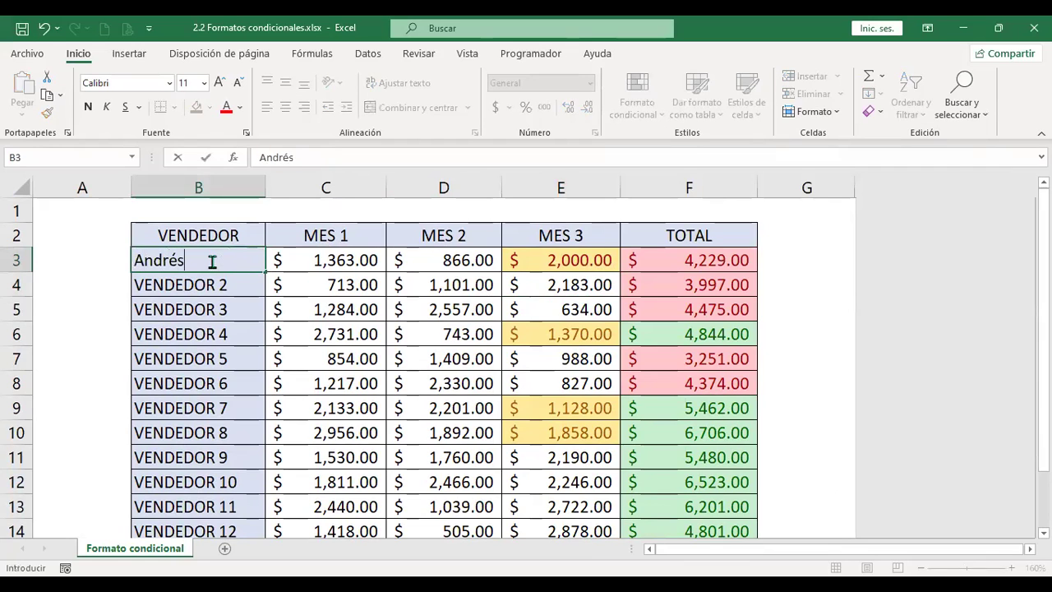
pyautogui.press('Return')
pyautogui.write('Arlen')
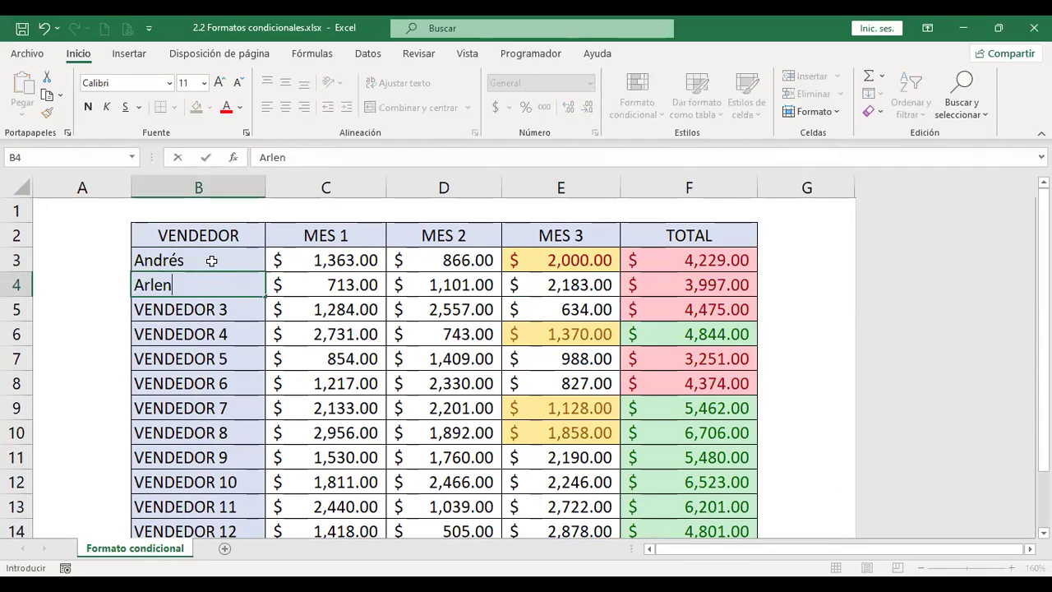
pyautogui.press('Return')
pyautogui.write('Beatri')
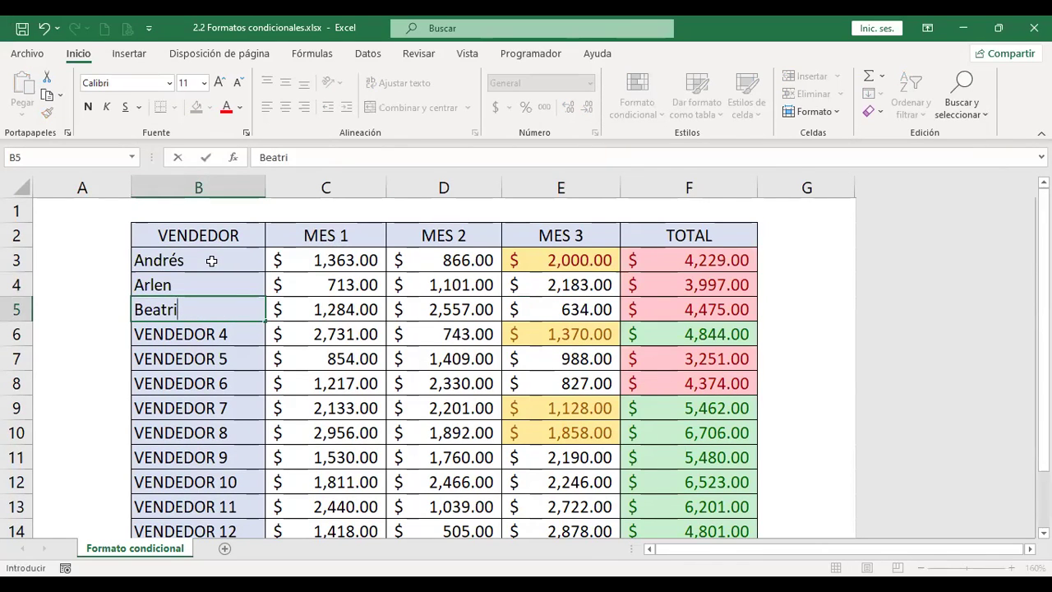
pyautogui.write('z')
pyautogui.press('Return')
pyautogui.write('Breny')
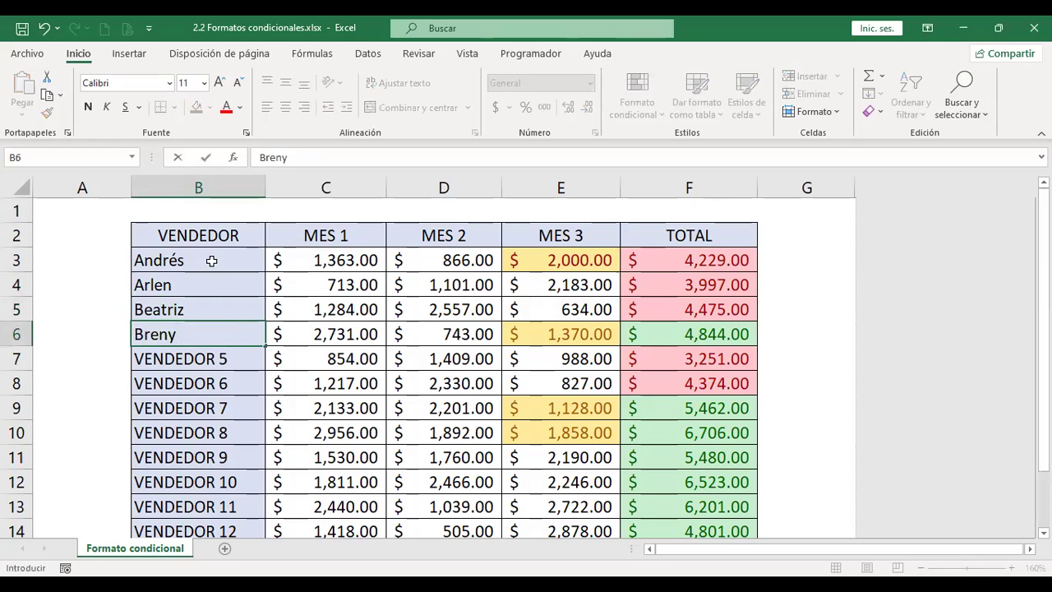
pyautogui.press('Return')
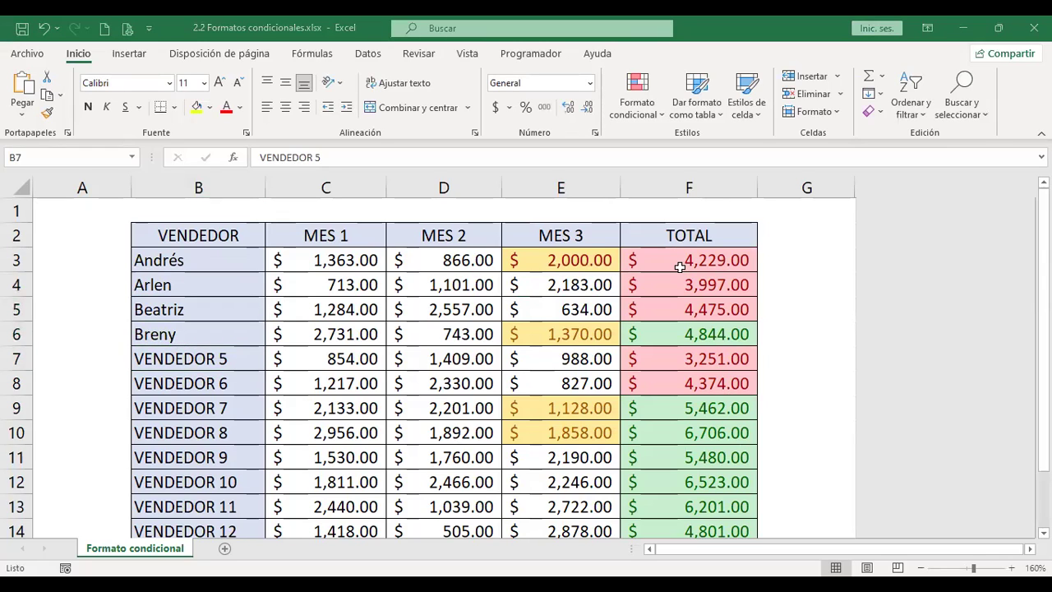
# Step: Enter salespeople's first names in B7 and B8 in place of the labels for vendors 5 and 6
pyautogui.click(194, 360)
pyautogui.write('Celina')
pyautogui.press('Return')
pyautogui.write('Eduardo')
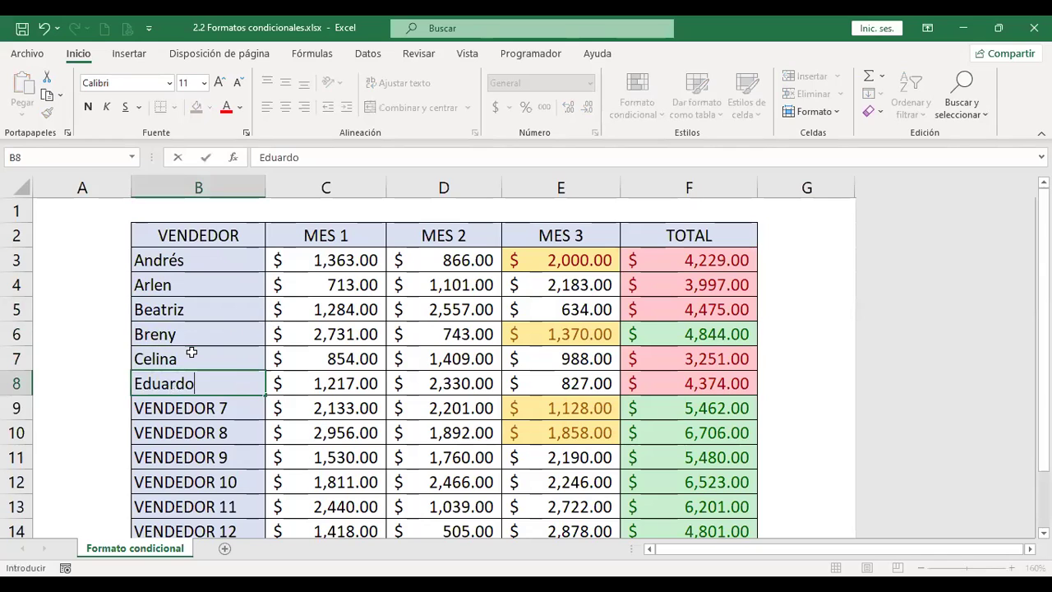
pyautogui.press('Return')
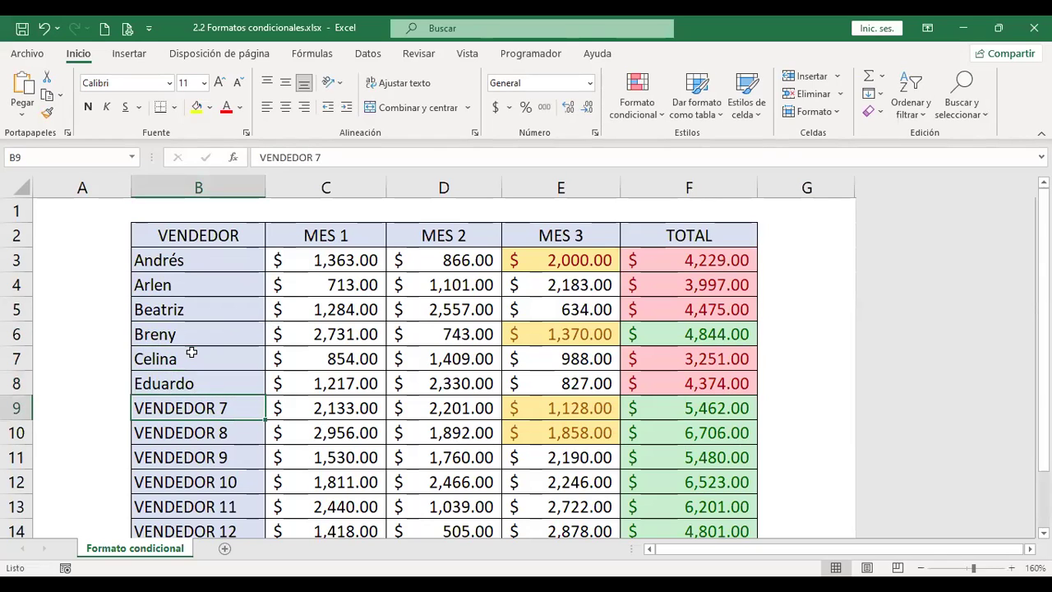
# Step: Replace the vendor labels in B9, B10 and B11 with the first names already used in B3, B5 and B7
pyautogui.write('Andrés')
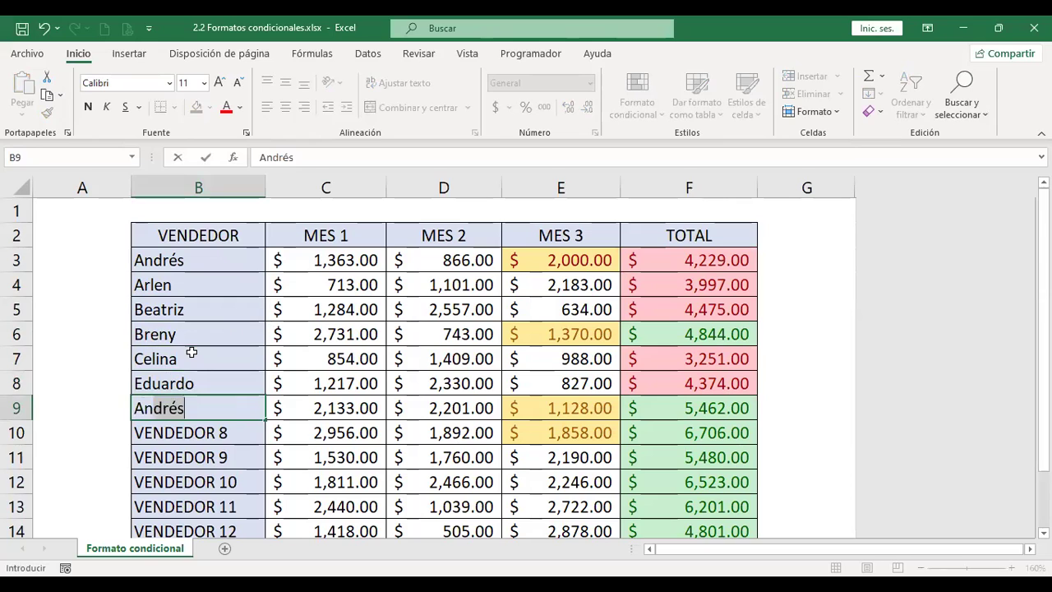
pyautogui.hotkey('ctrl', 'Return')
pyautogui.press('Return')
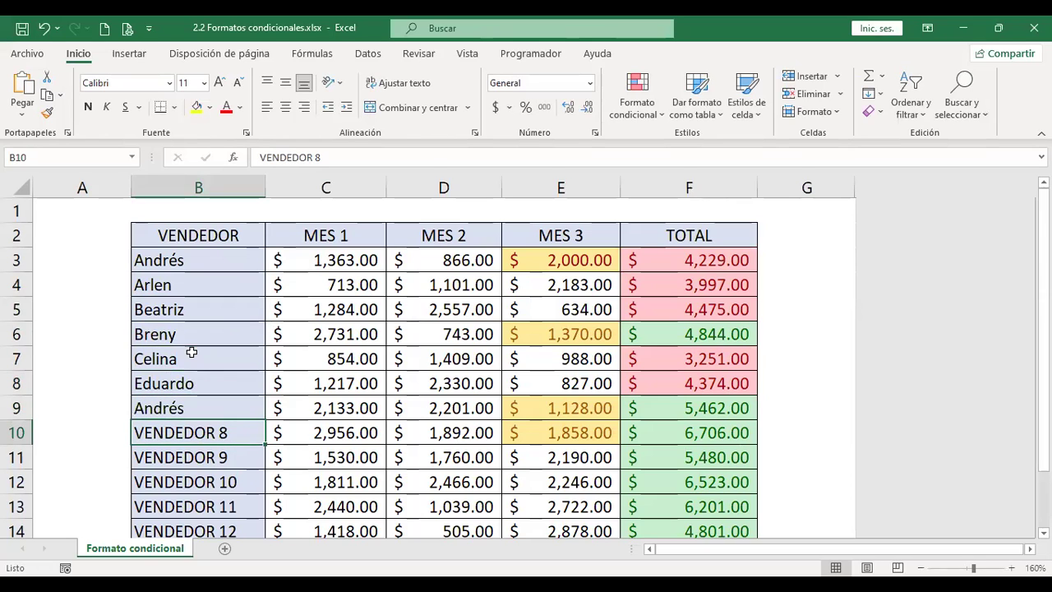
pyautogui.write('Beatriz')
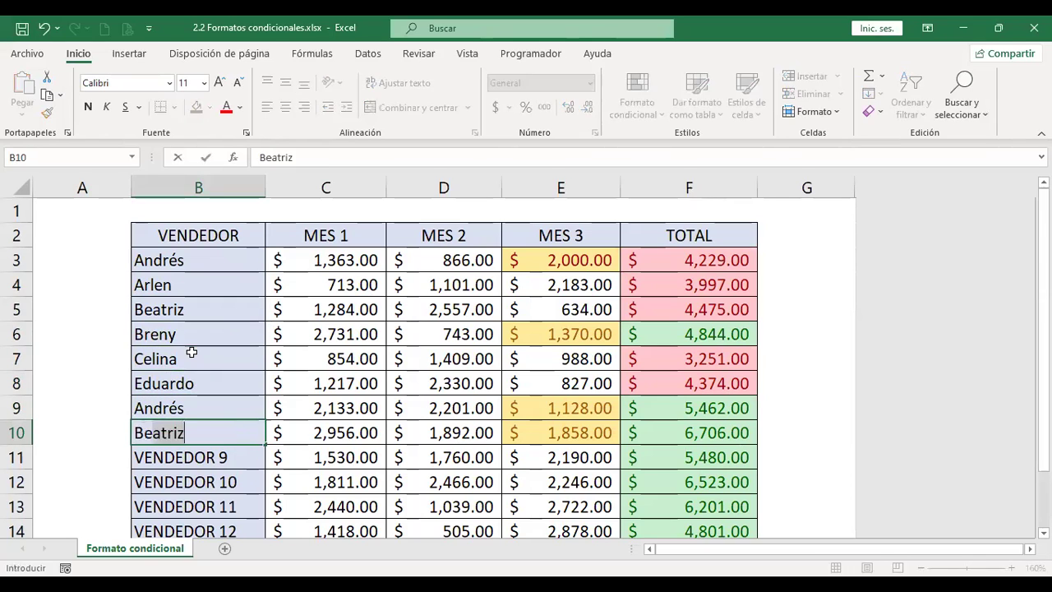
pyautogui.press('Return')
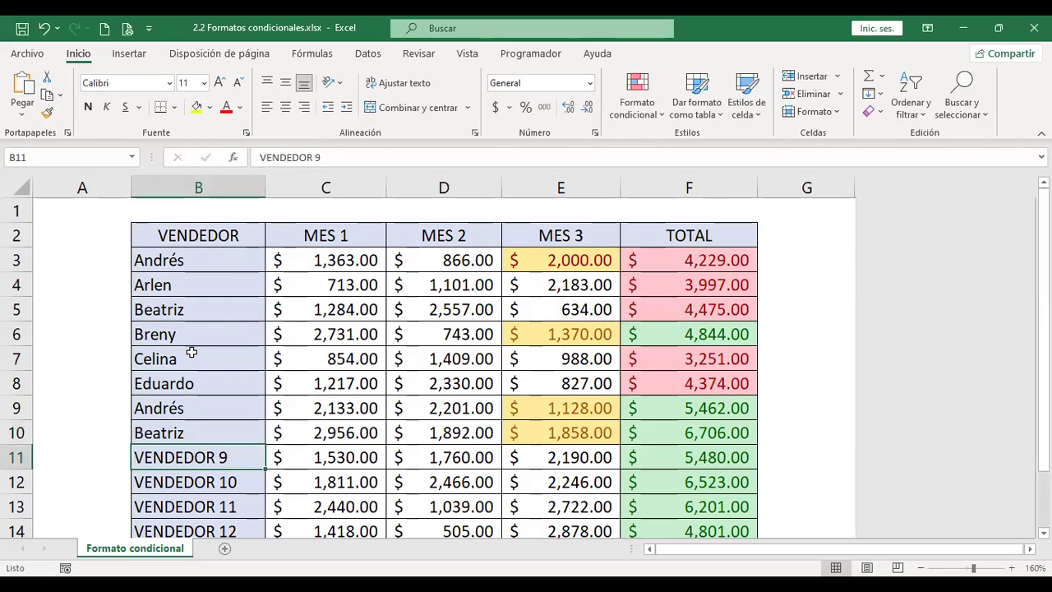
pyautogui.write('Celina')
pyautogui.press('Return')
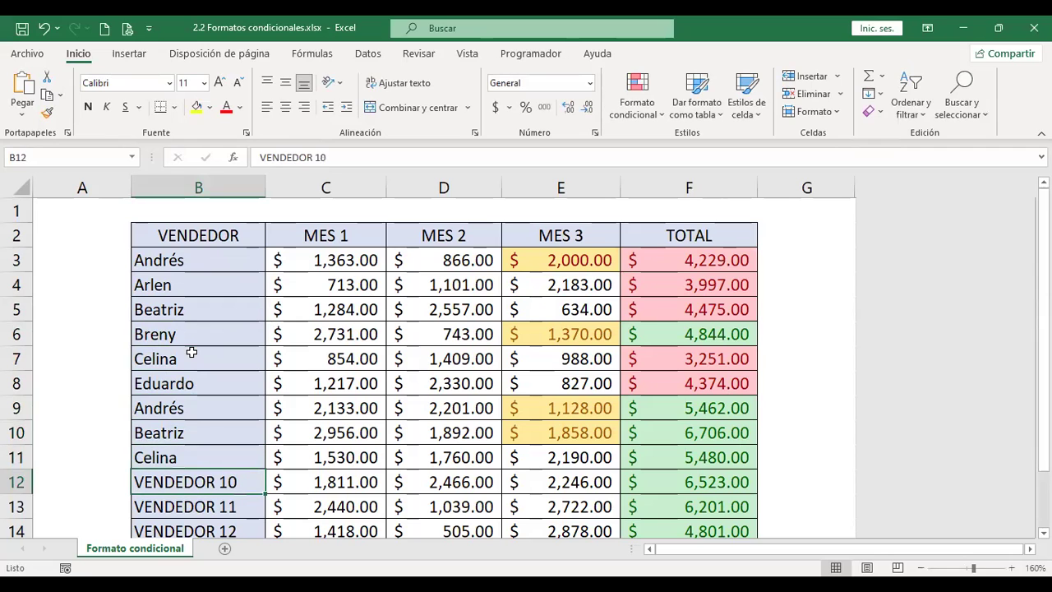
# Step: Replace the vendor labels in B12 and B14 with the first names from B3 and B5, and enter a new first name in B13
pyautogui.scroll(-2, 209, 435)
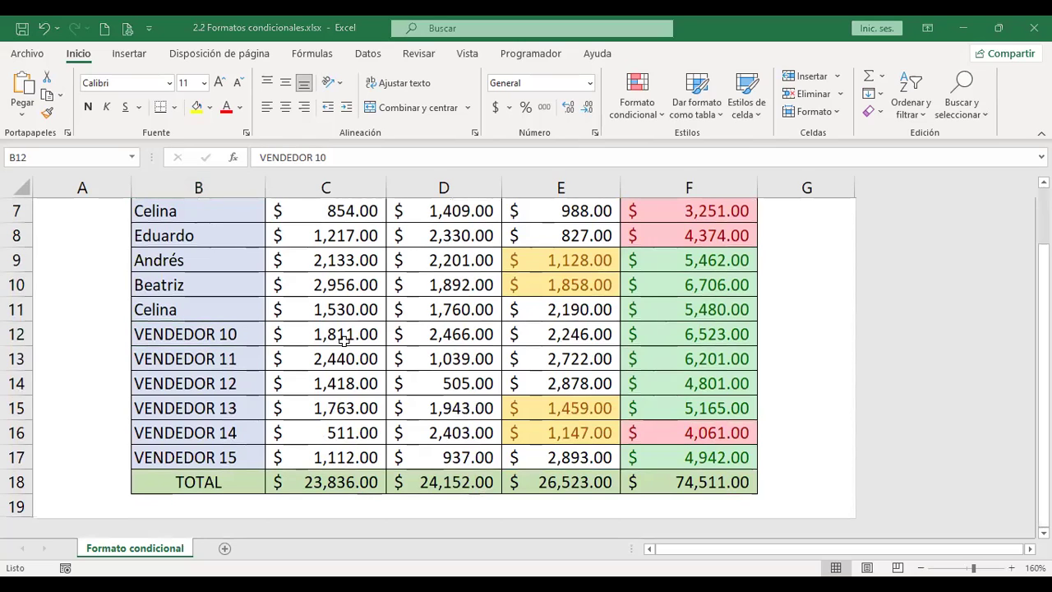
pyautogui.click(184, 342)
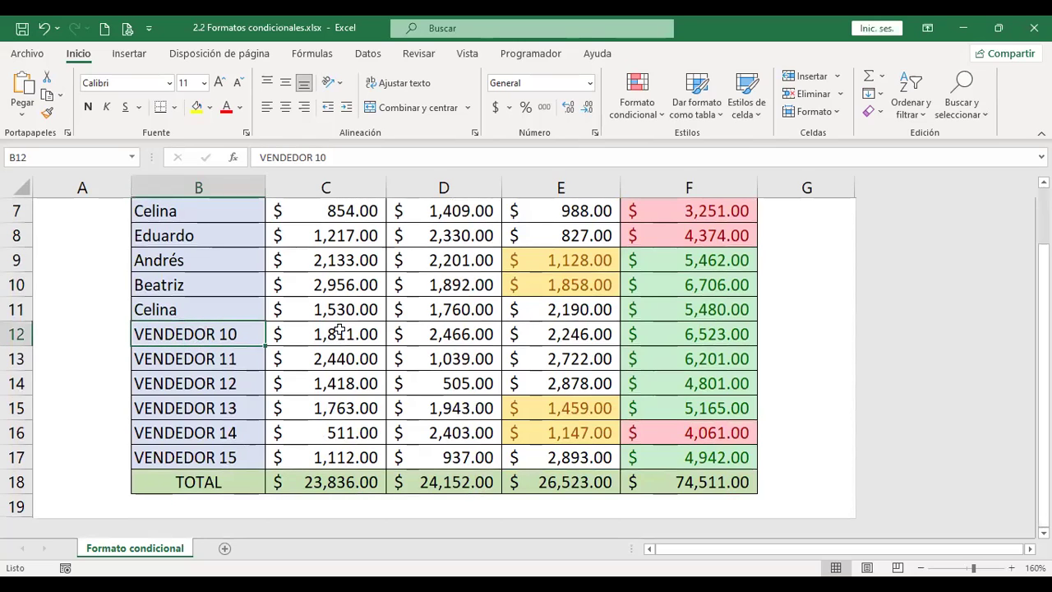
pyautogui.write('Andrés')
pyautogui.press('Return')
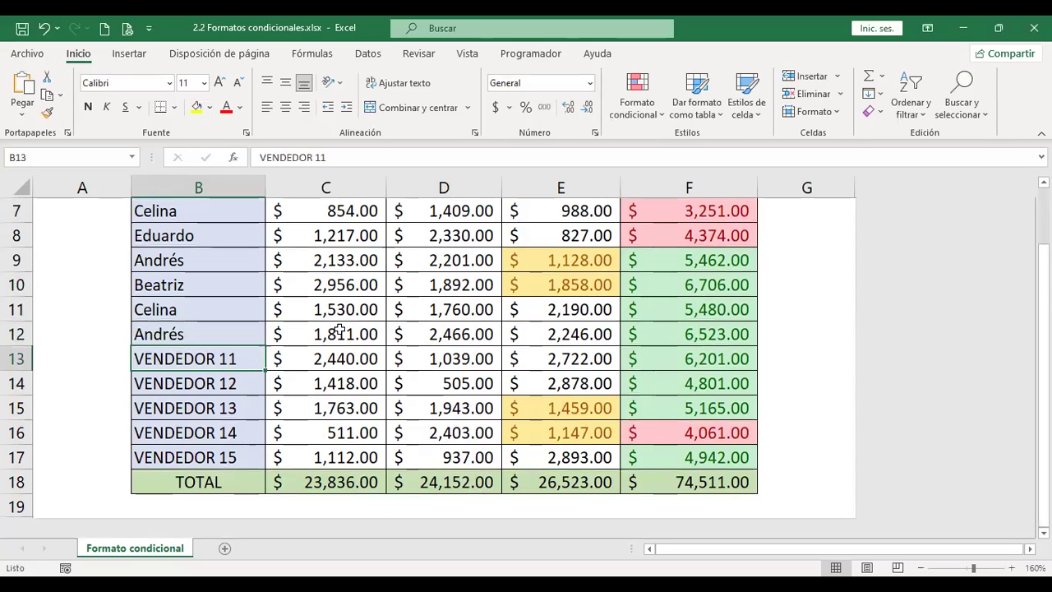
pyautogui.write('Eliza')
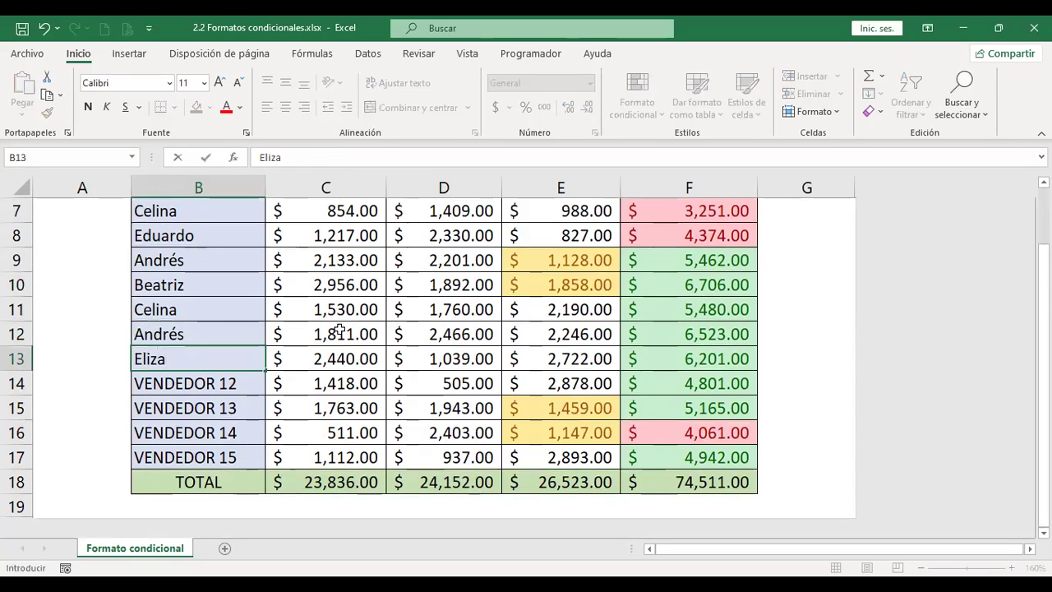
pyautogui.write('beth')
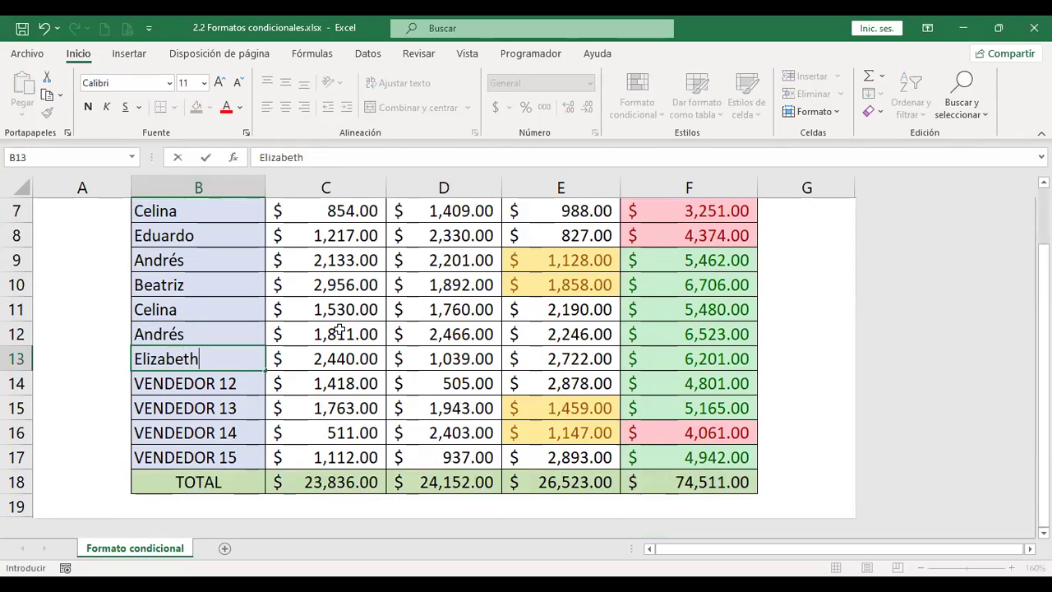
pyautogui.press('Return')
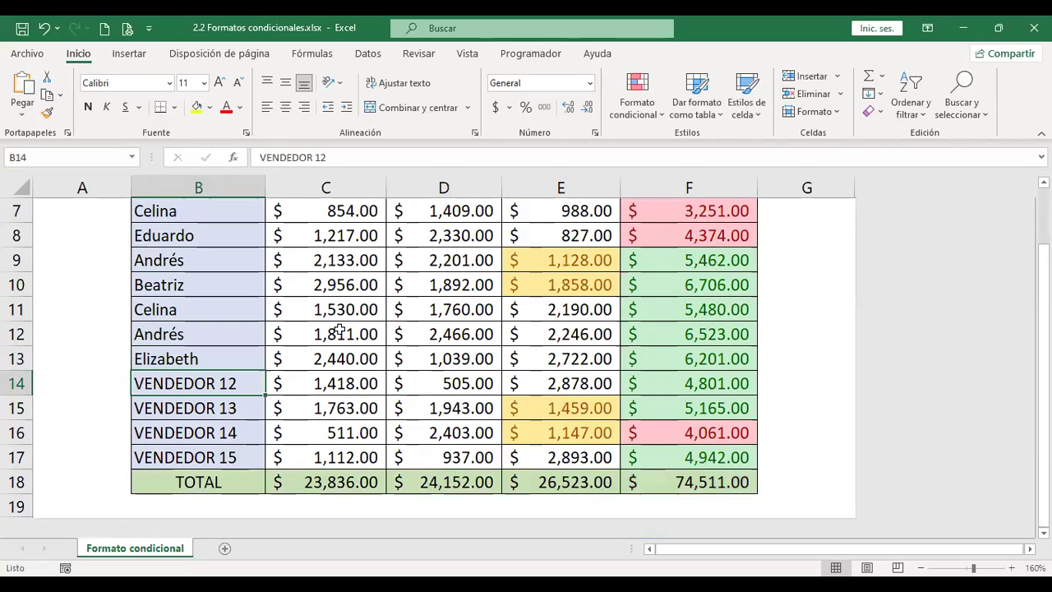
pyautogui.write('Beatriz')
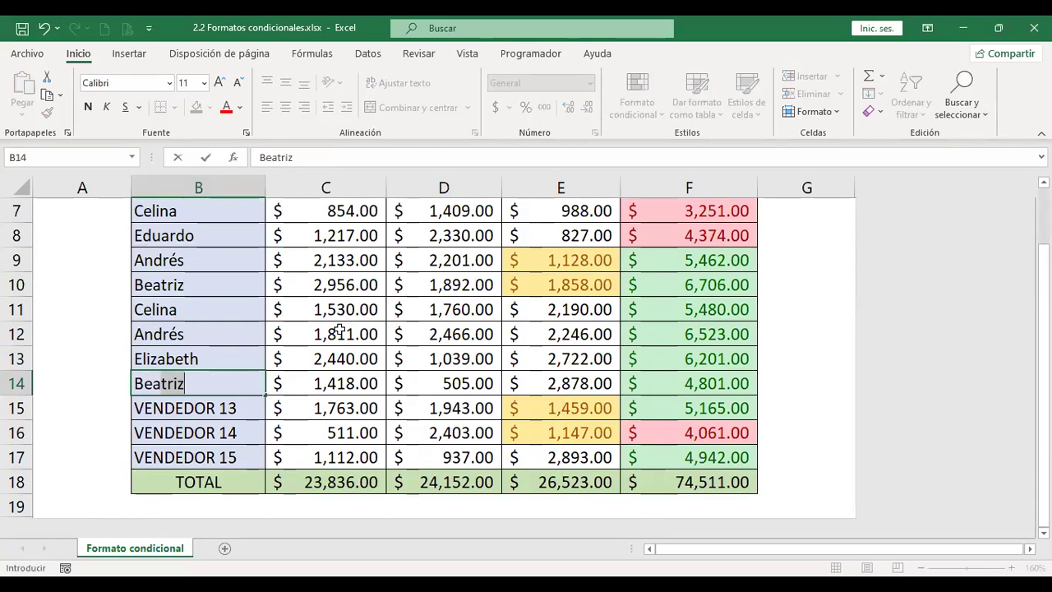
pyautogui.press('Return')
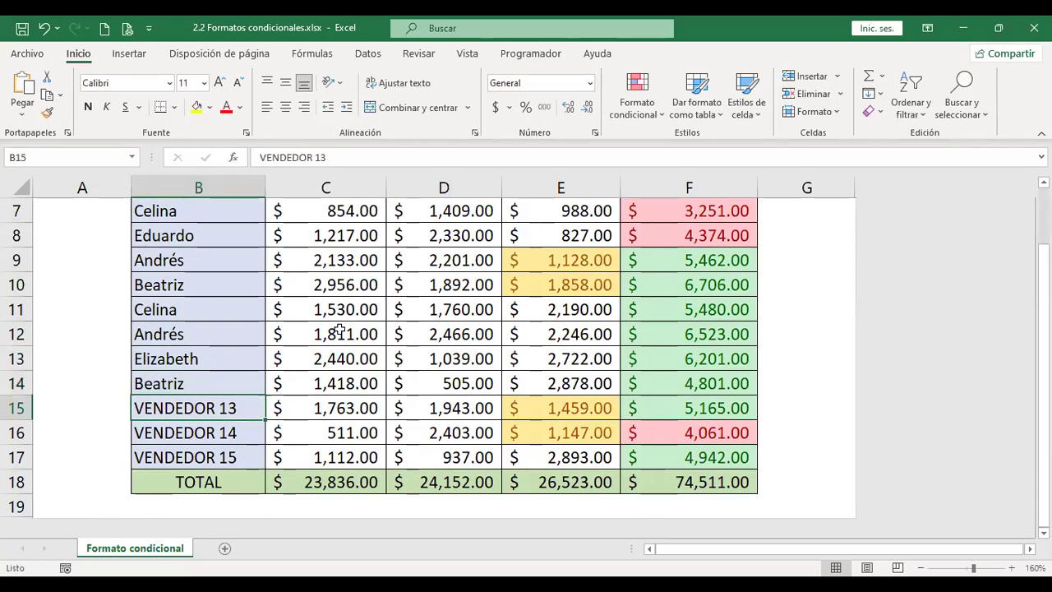
# Step: Replace the vendor labels in B15 and B16 with the first names from B6 and B7, and enter a new first name in B17
pyautogui.scroll(2, 218, 349)
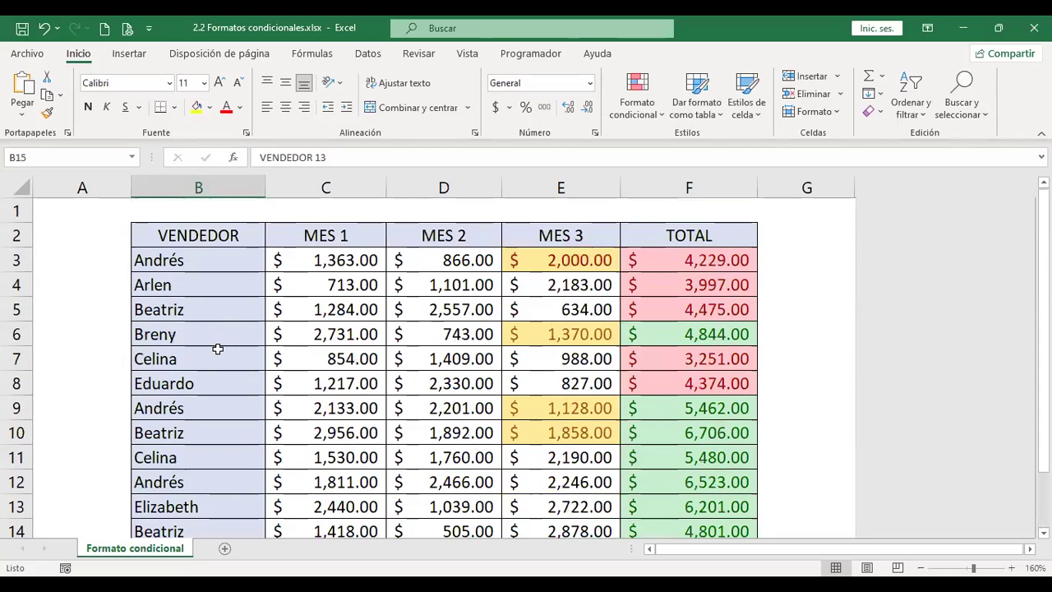
pyautogui.scroll(-2, 218, 349)
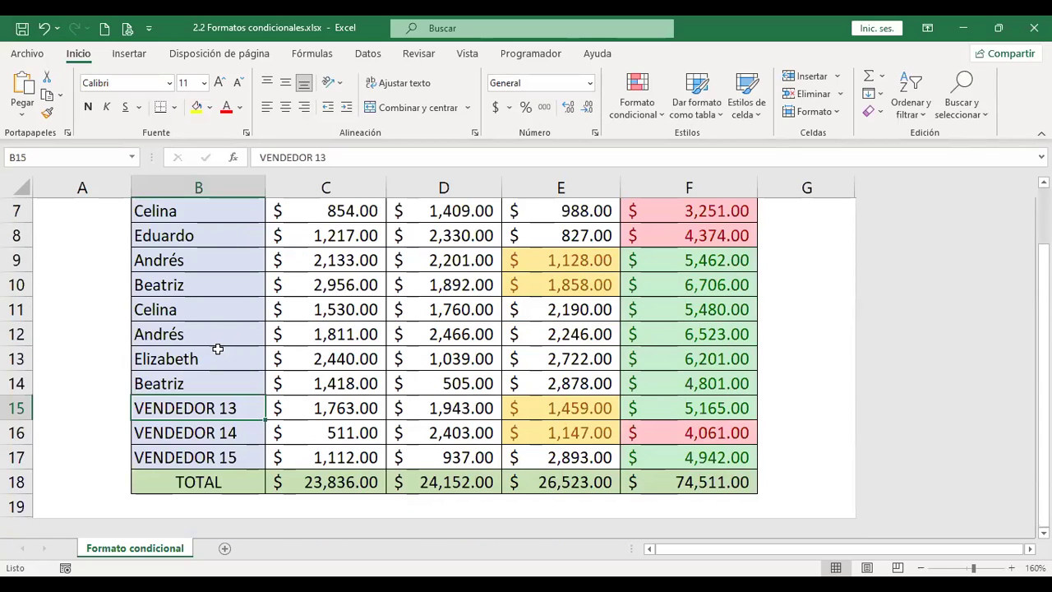
pyautogui.write('Breny')
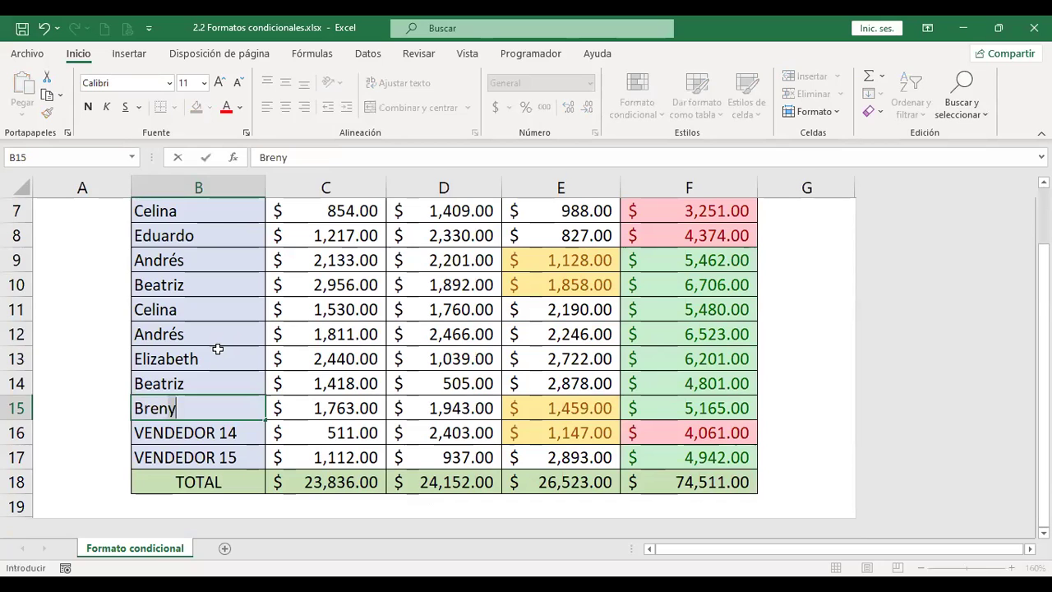
pyautogui.press('Return')
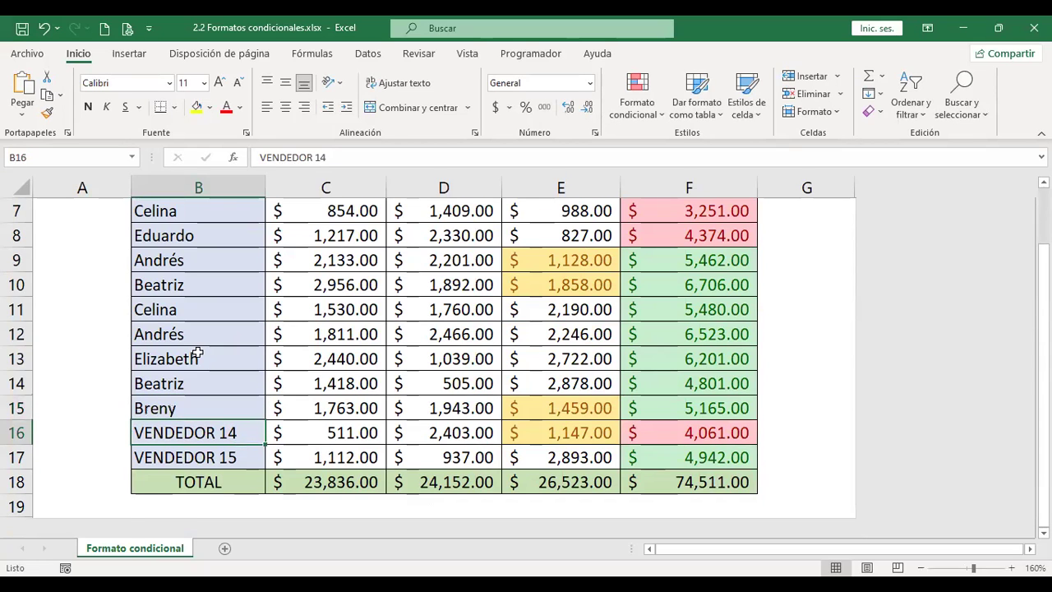
pyautogui.scroll(1, 198, 351)
pyautogui.scroll(1, 198, 352)
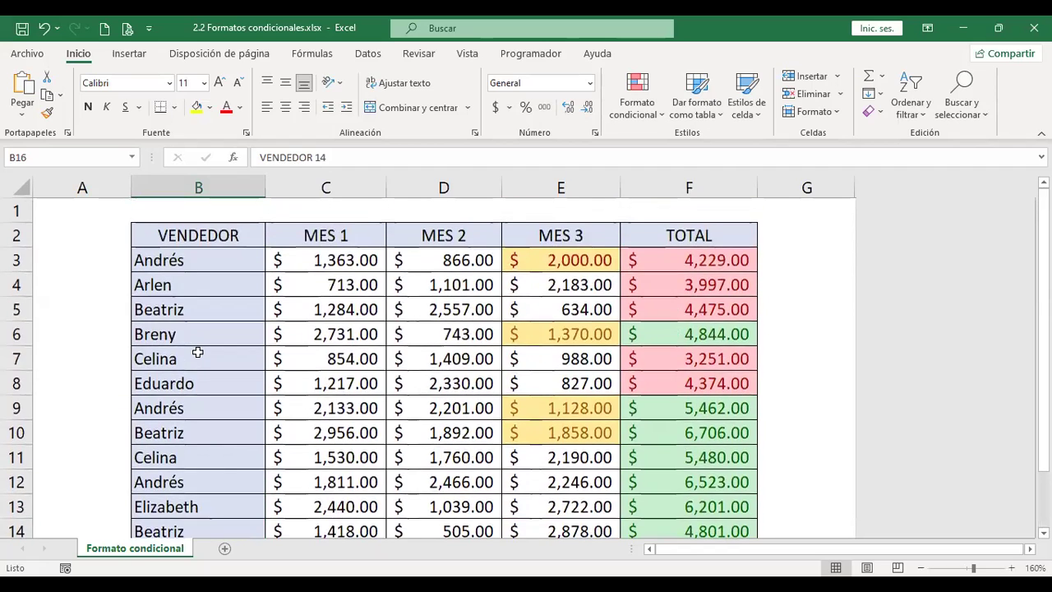
pyautogui.scroll(-3, 198, 352)
pyautogui.write('Celina')
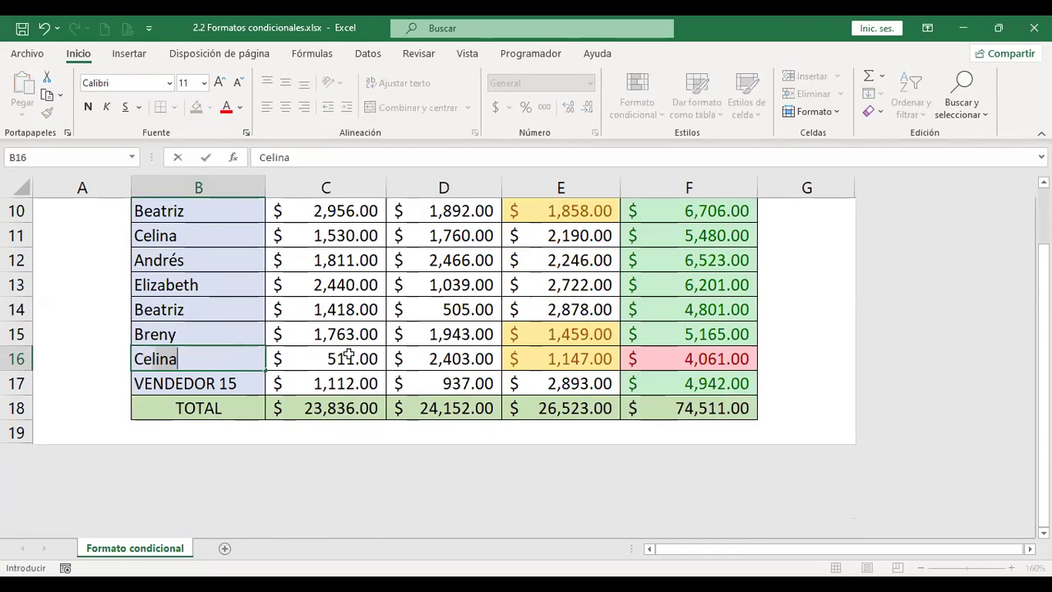
pyautogui.press('Return')
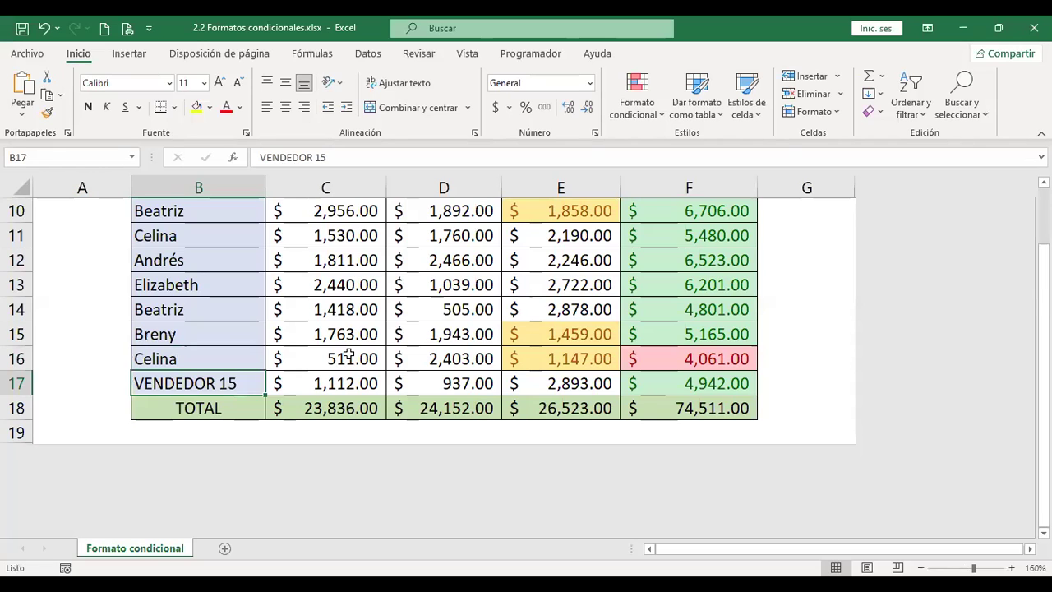
pyautogui.write('Fátima')
pyautogui.press('Return')
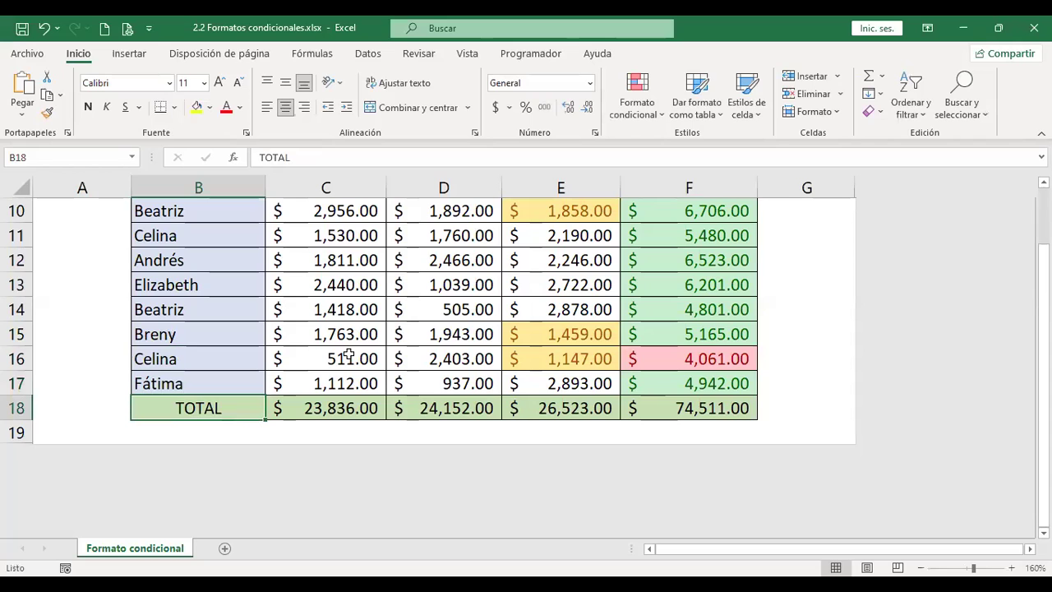
# Step: Add a text-contains highlight rule to B3:B17 that gives the first name from B3 a light red fill with dark red text
pyautogui.scroll(3, 348, 354)
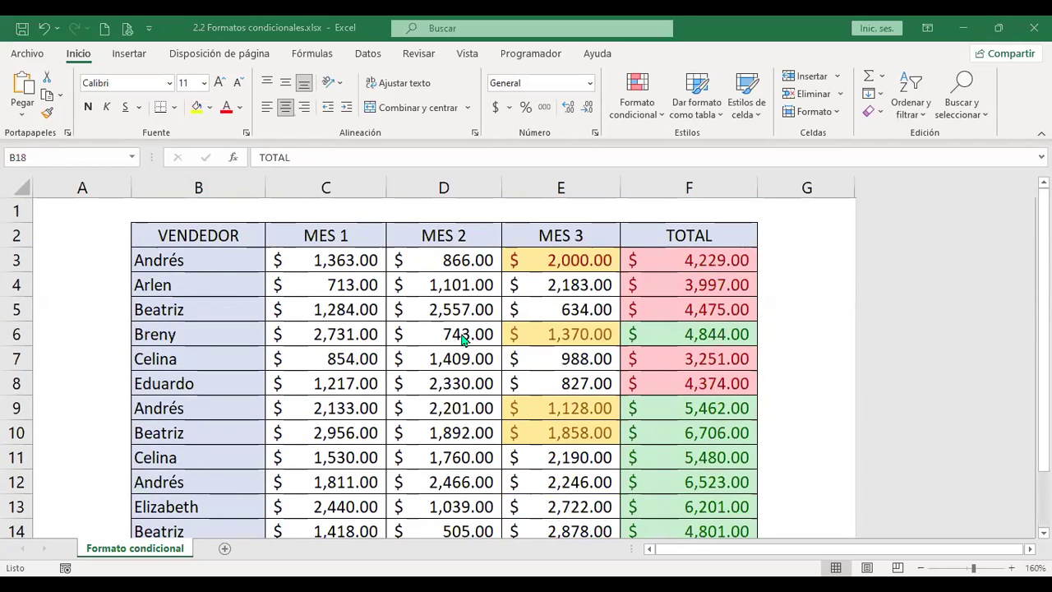
pyautogui.click(219, 261)
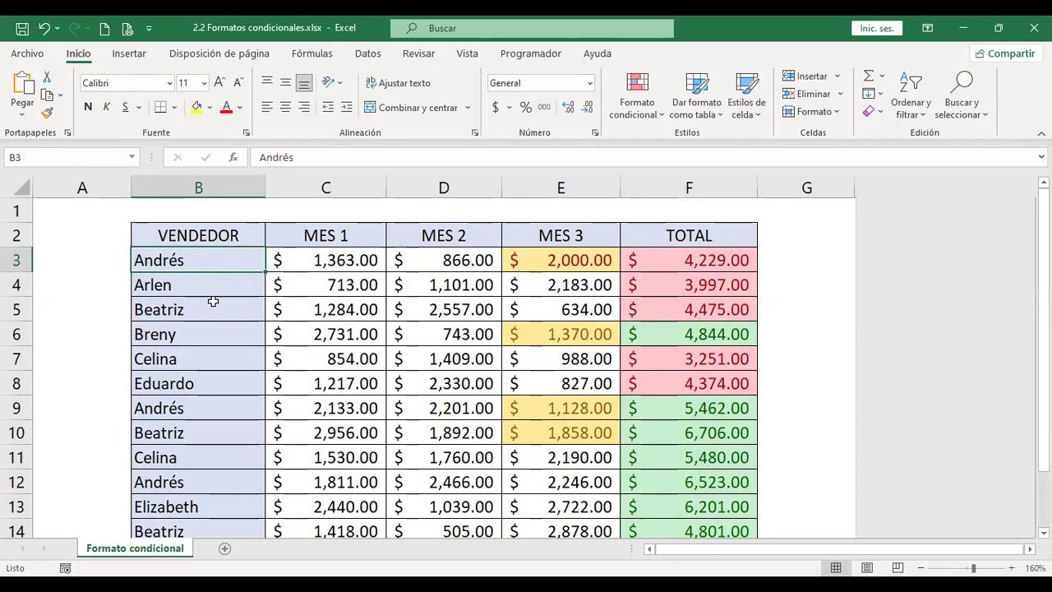
pyautogui.scroll(-3, 212, 302)
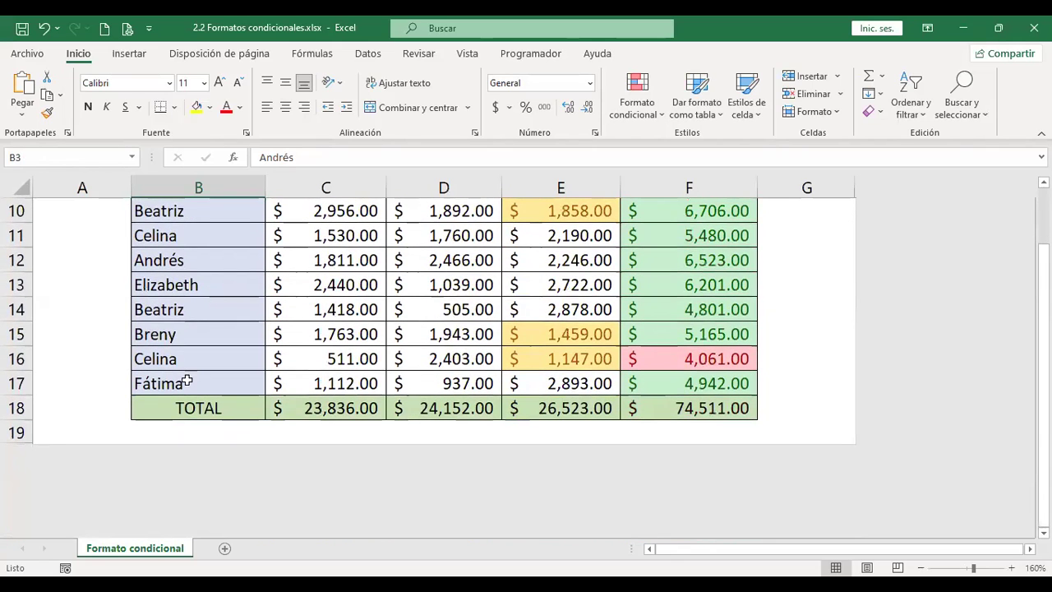
pyautogui.keyDown('shift'); pyautogui.click(188, 382); pyautogui.keyUp('shift')
pyautogui.scroll(1, 421, 415)
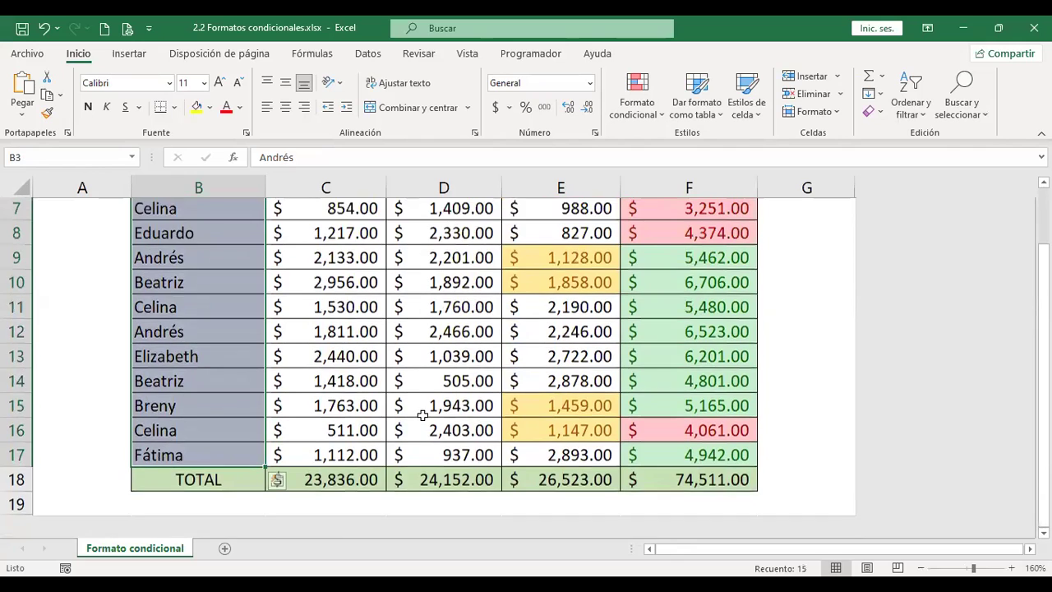
pyautogui.scroll(2, 421, 415)
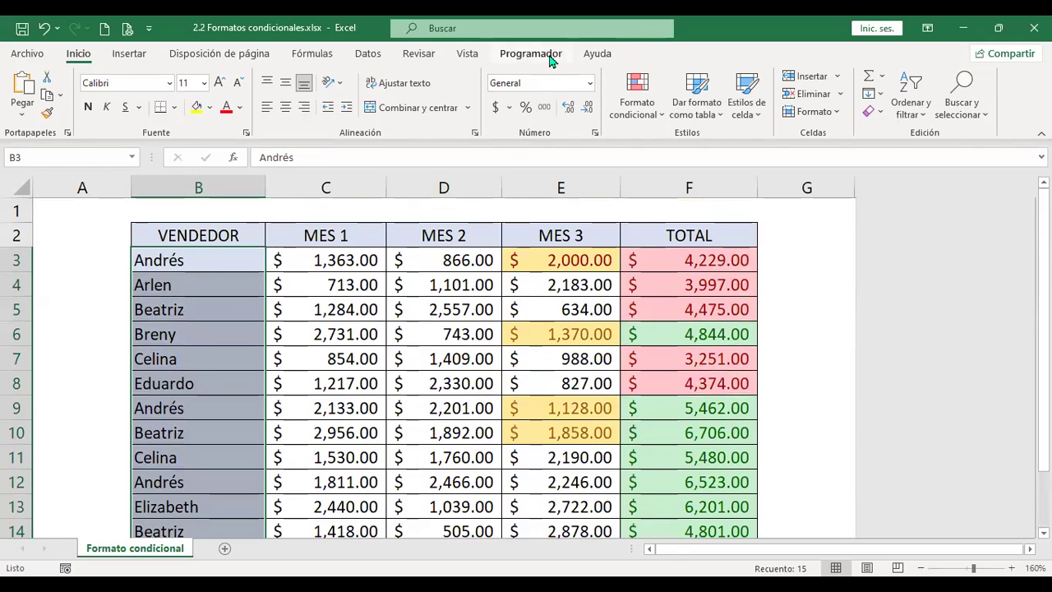
pyautogui.click(644, 107)
pyautogui.moveTo(740, 146)
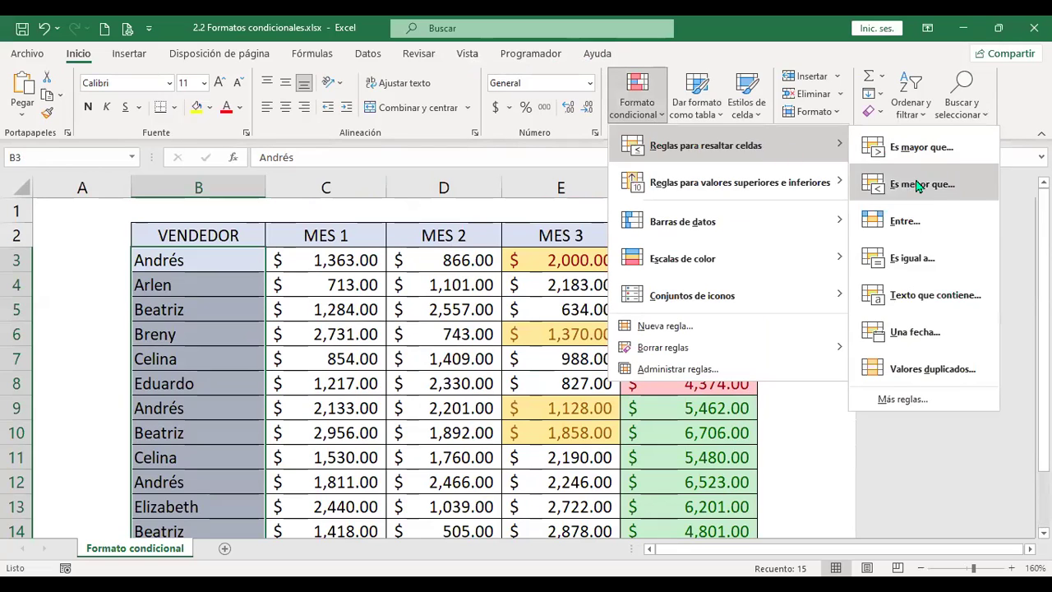
pyautogui.click(934, 306)
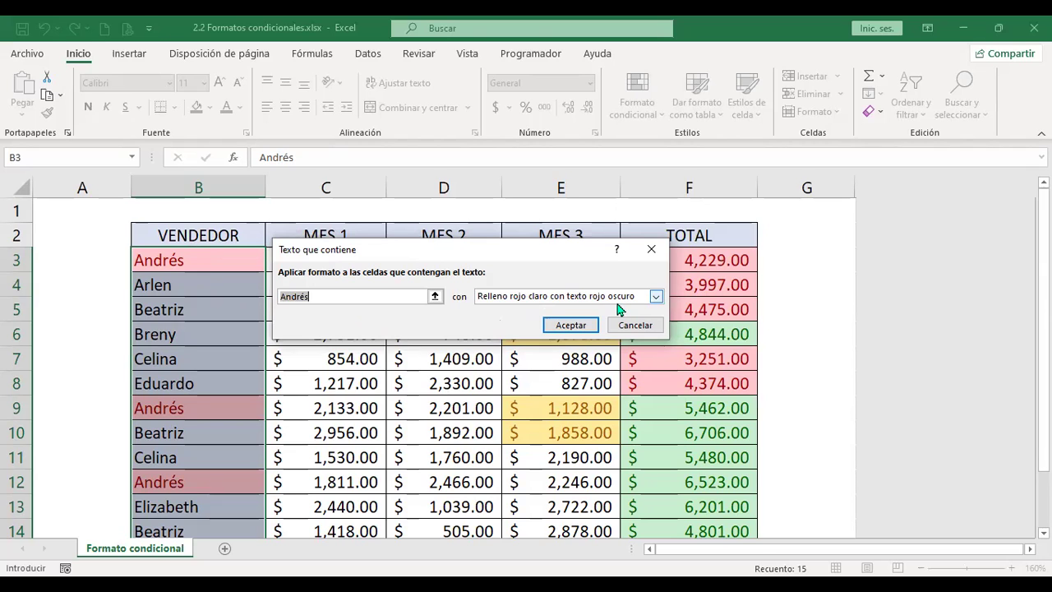
pyautogui.click(579, 327)
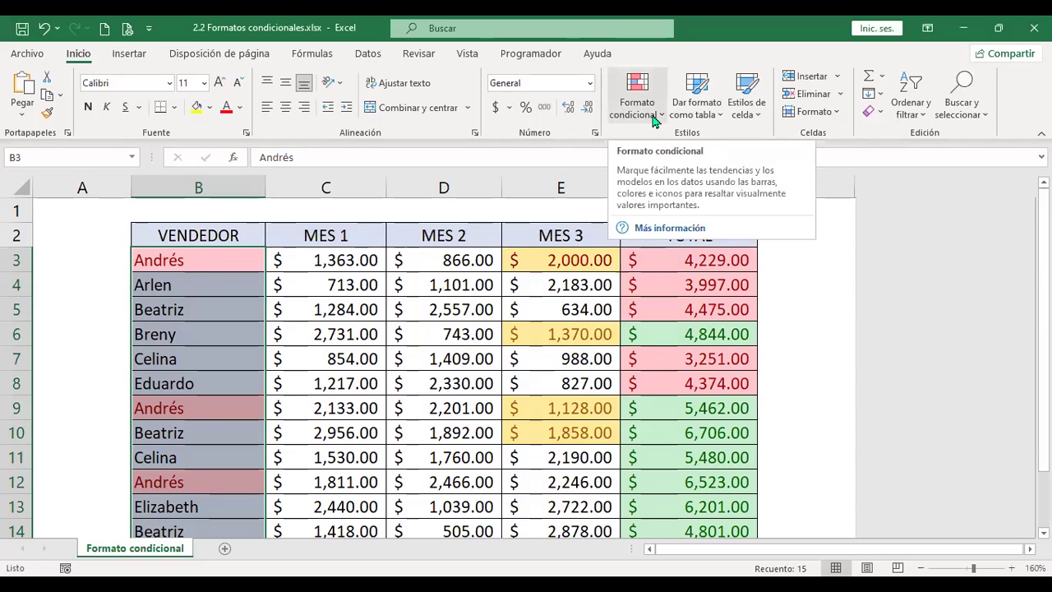
# Step: Add a text-contains highlight rule to B3:B17 that gives cells containing the first name from B4 a red border
pyautogui.click(654, 121)
pyautogui.moveTo(682, 145)
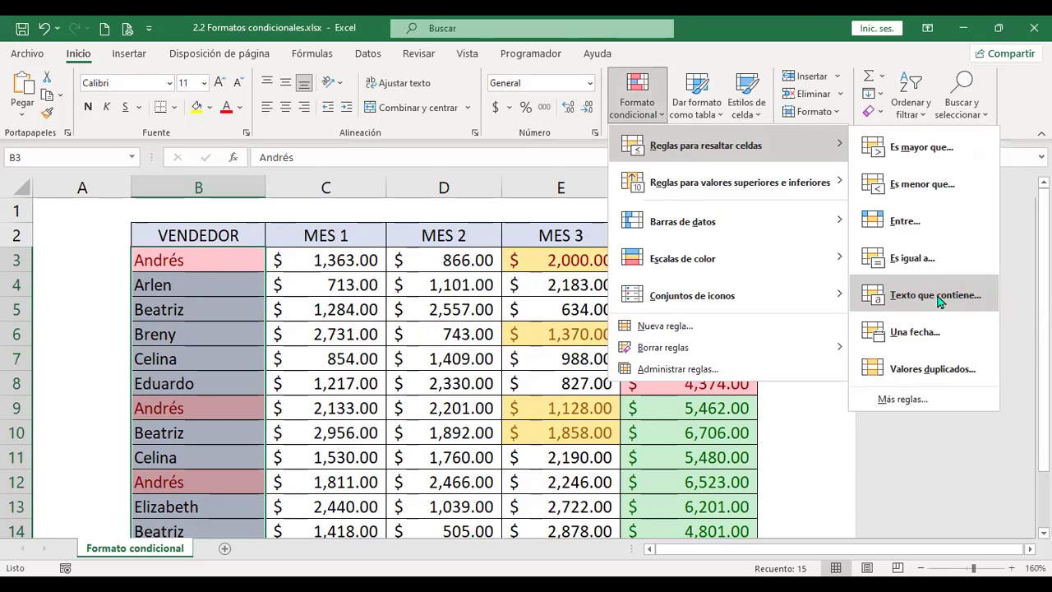
pyautogui.click(935, 295)
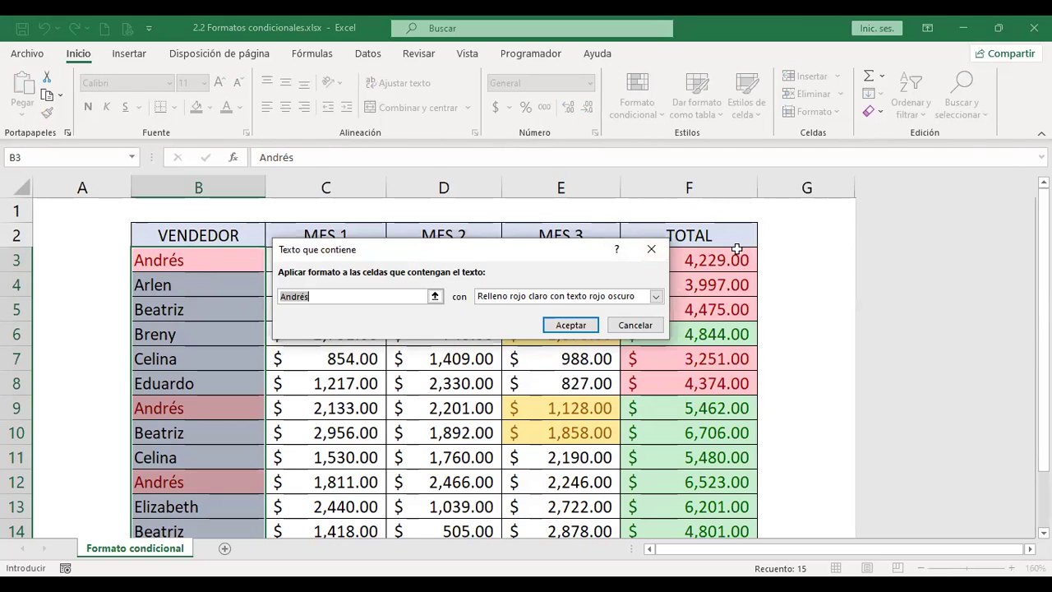
pyautogui.write('Arlen')
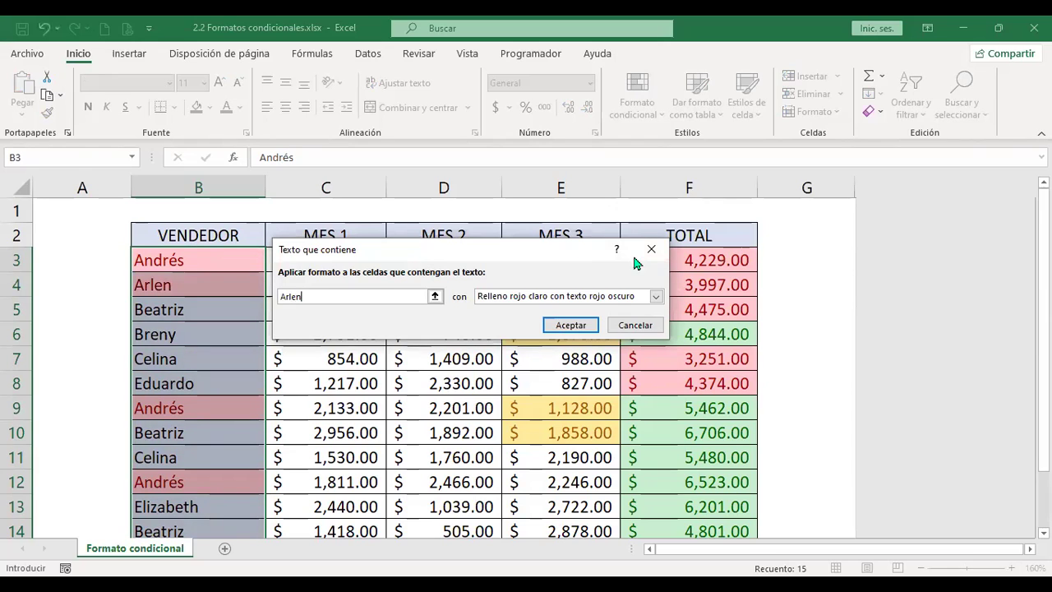
pyautogui.click(565, 296)
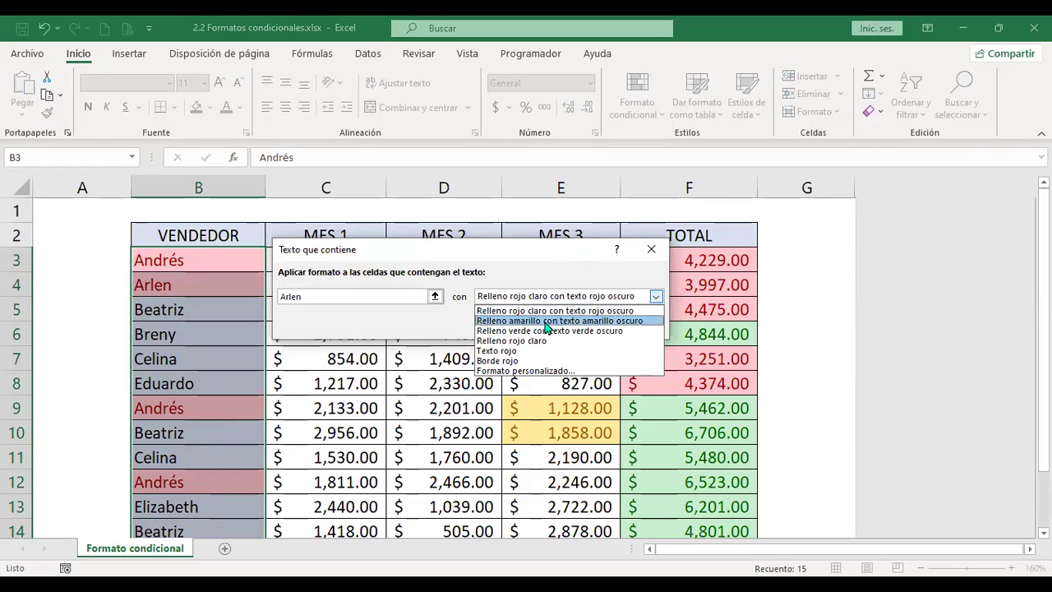
pyautogui.click(511, 360)
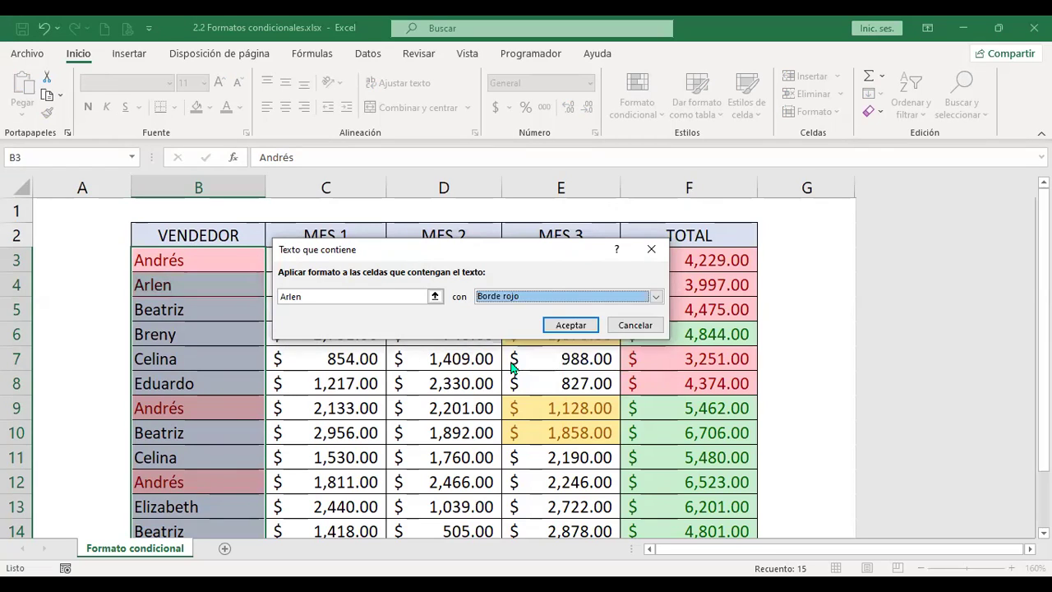
pyautogui.click(570, 325)
pyautogui.click(366, 328)
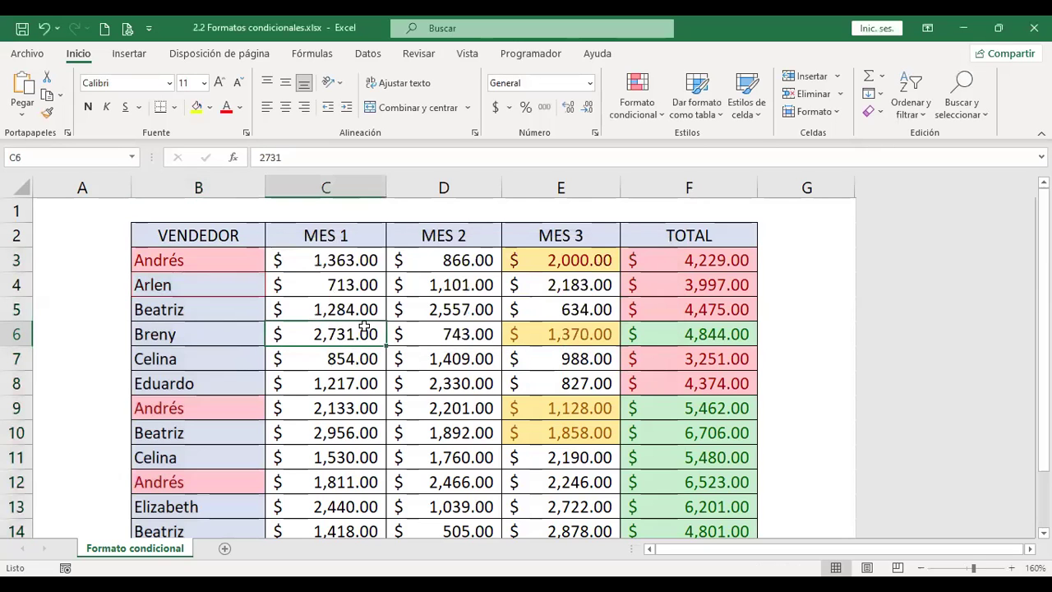
# Step: Check the red border on B4 against the other formatted cells in the vendor column
pyautogui.scroll(-2, 235, 336)
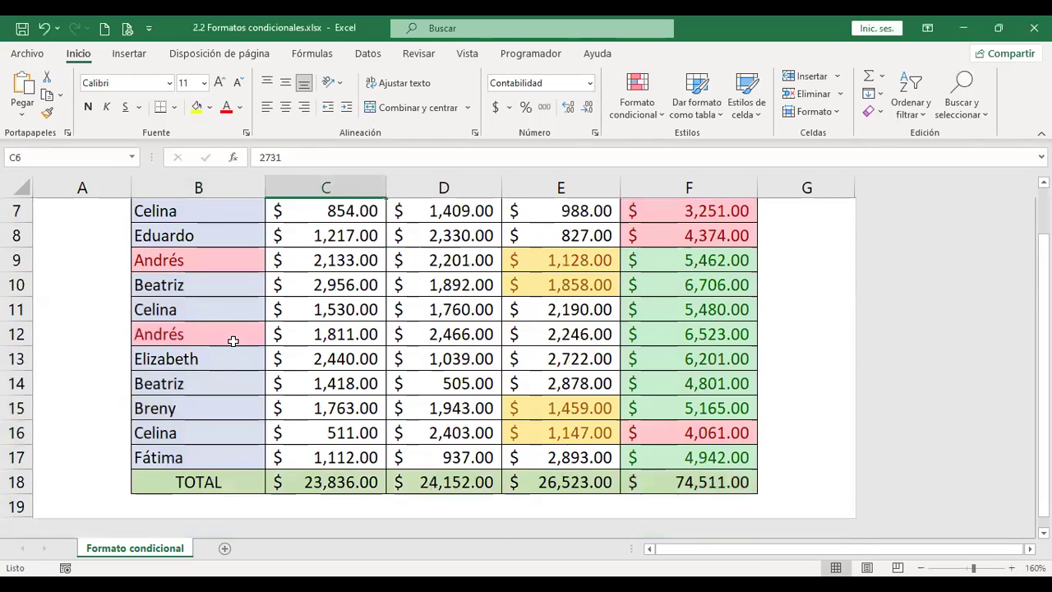
pyautogui.scroll(2, 233, 341)
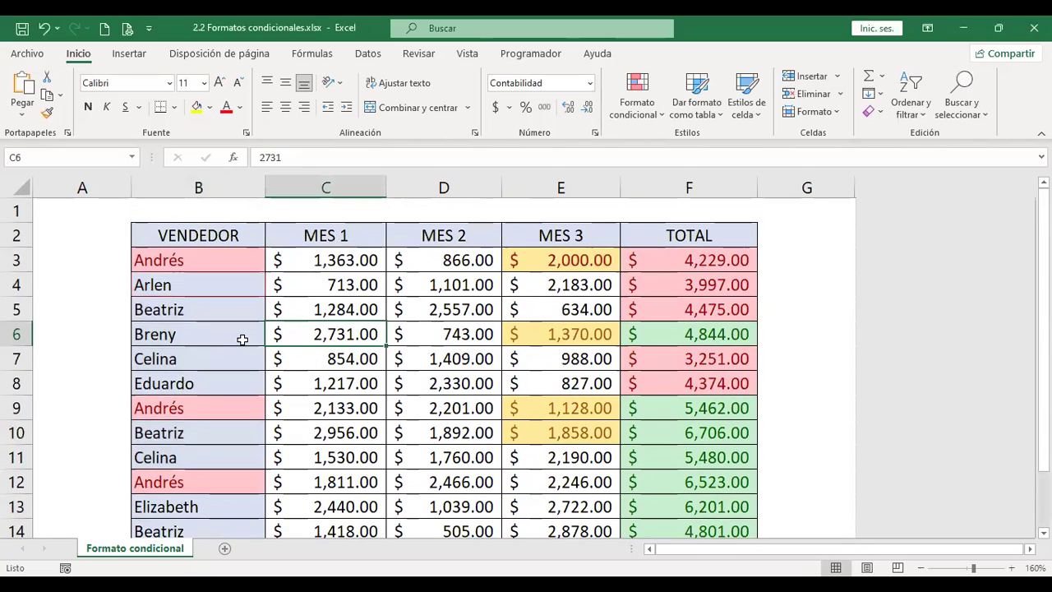
pyautogui.click(222, 284)
pyautogui.scroll(3, 223, 284)
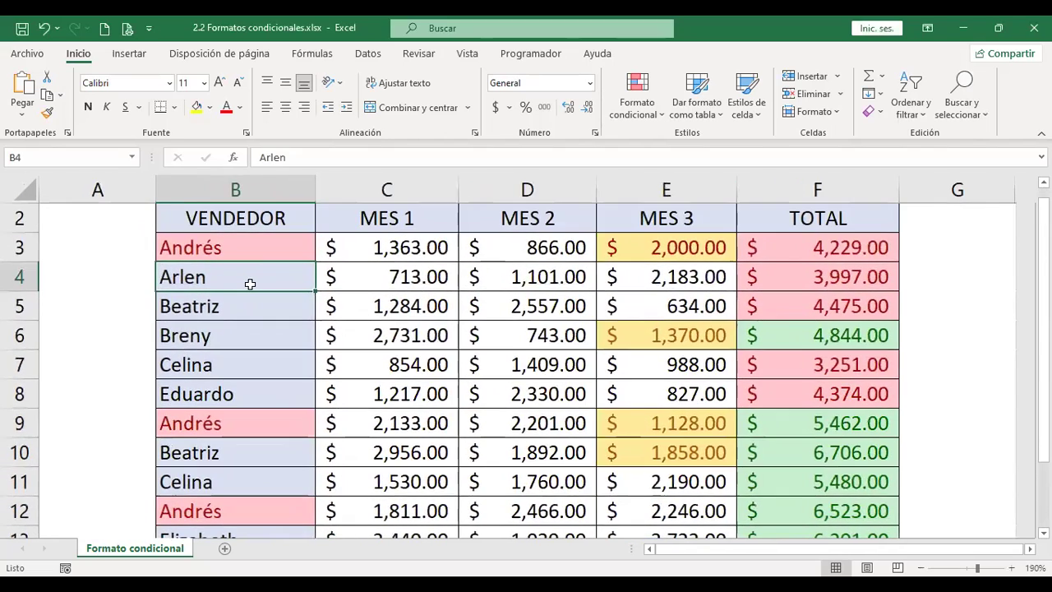
pyautogui.click(401, 276)
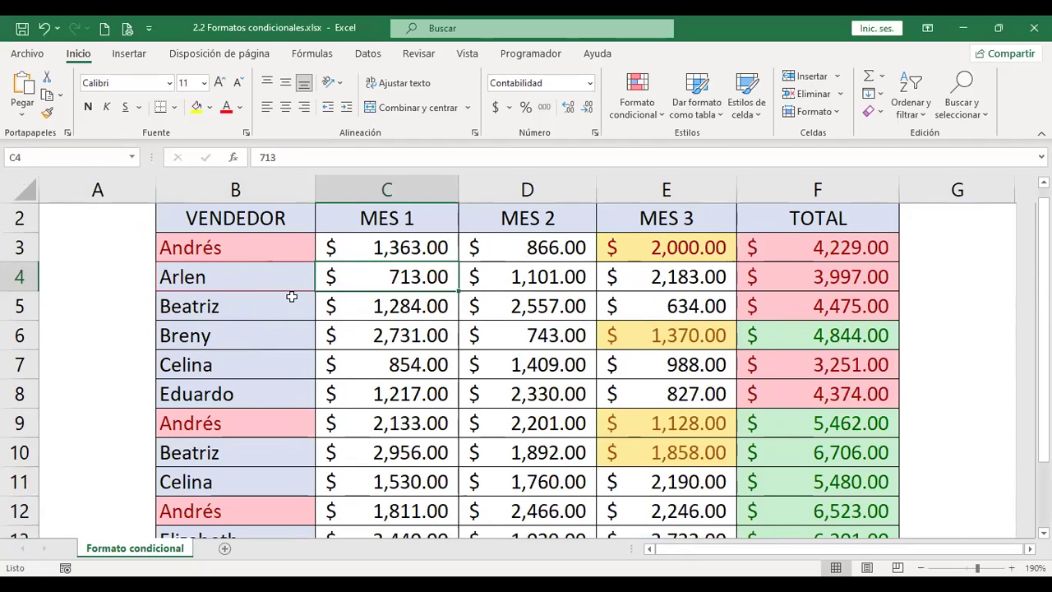
# Step: Add a text-contains highlight rule to B3:B17 for the first name from B7, using a custom format with light blue font color
pyautogui.moveTo(242, 249); pyautogui.dragTo(238, 313)
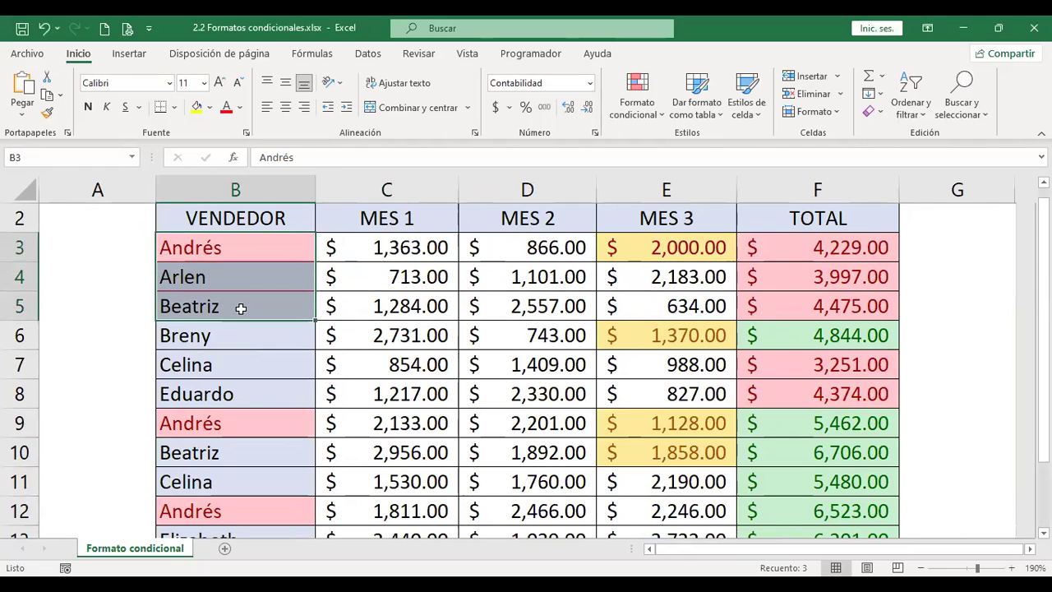
pyautogui.scroll(-3, 237, 313)
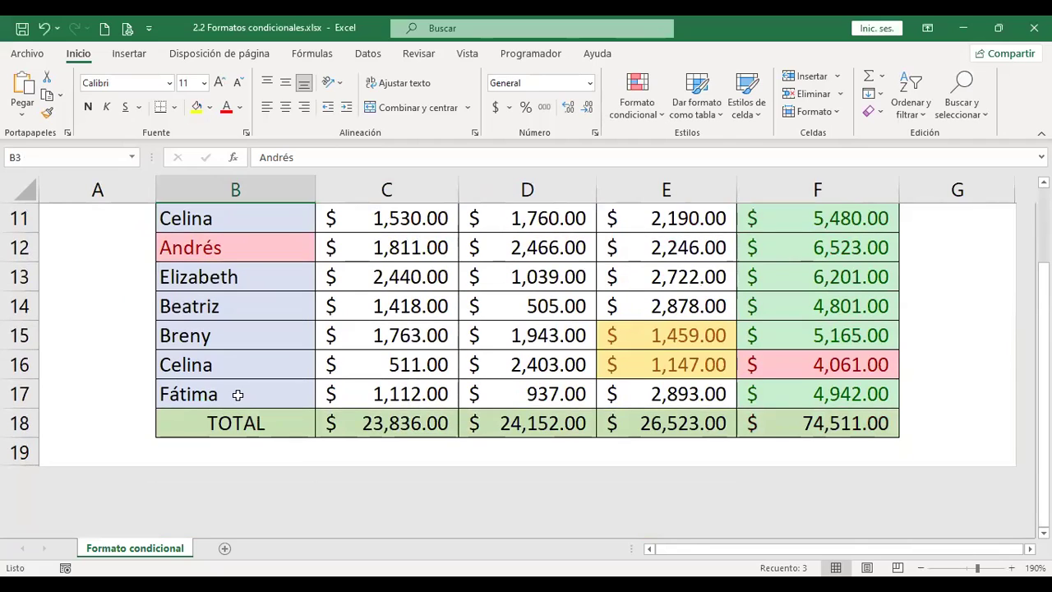
pyautogui.keyDown('shift'); pyautogui.click(237, 395); pyautogui.keyUp('shift')
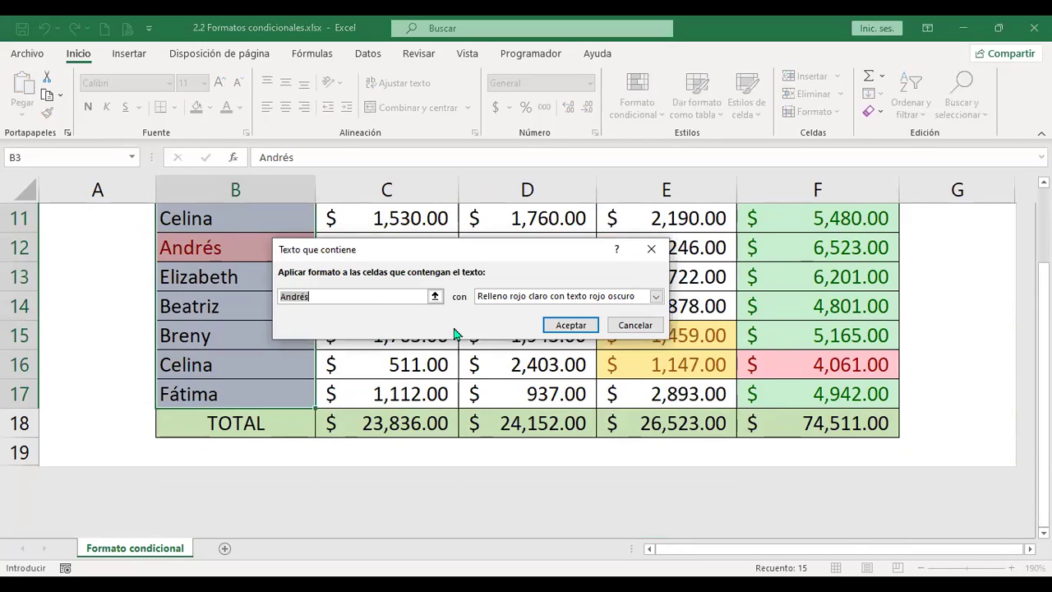
pyautogui.write('Celina')
pyautogui.click(554, 297)
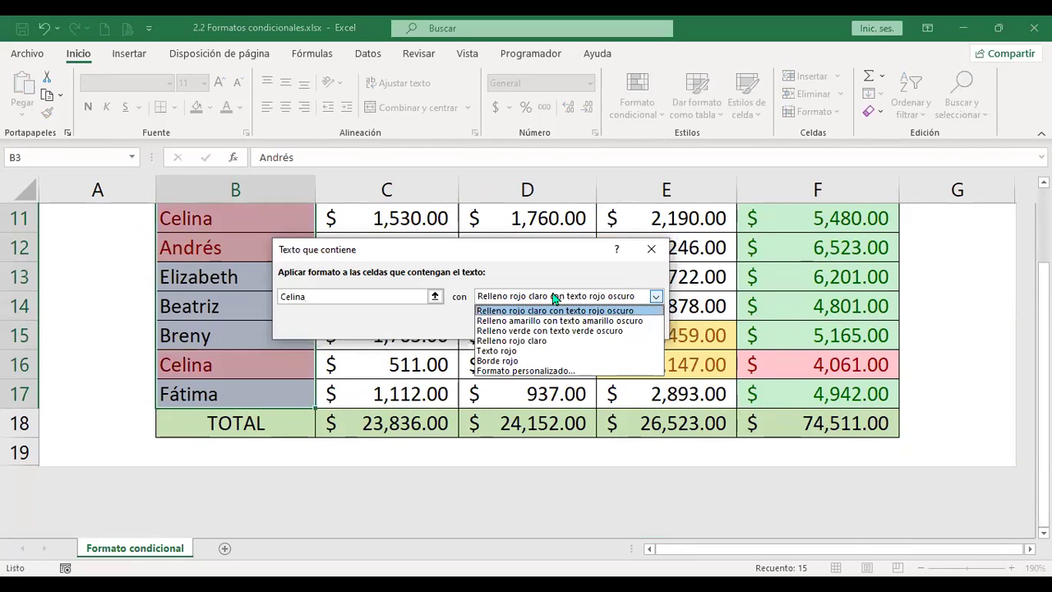
pyautogui.click(523, 371)
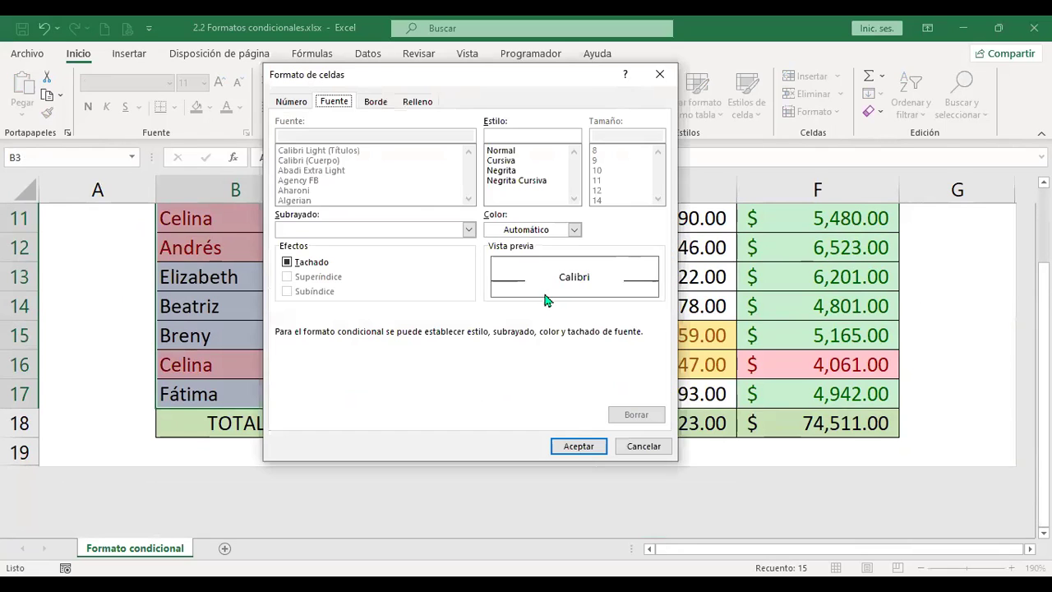
pyautogui.click(576, 233)
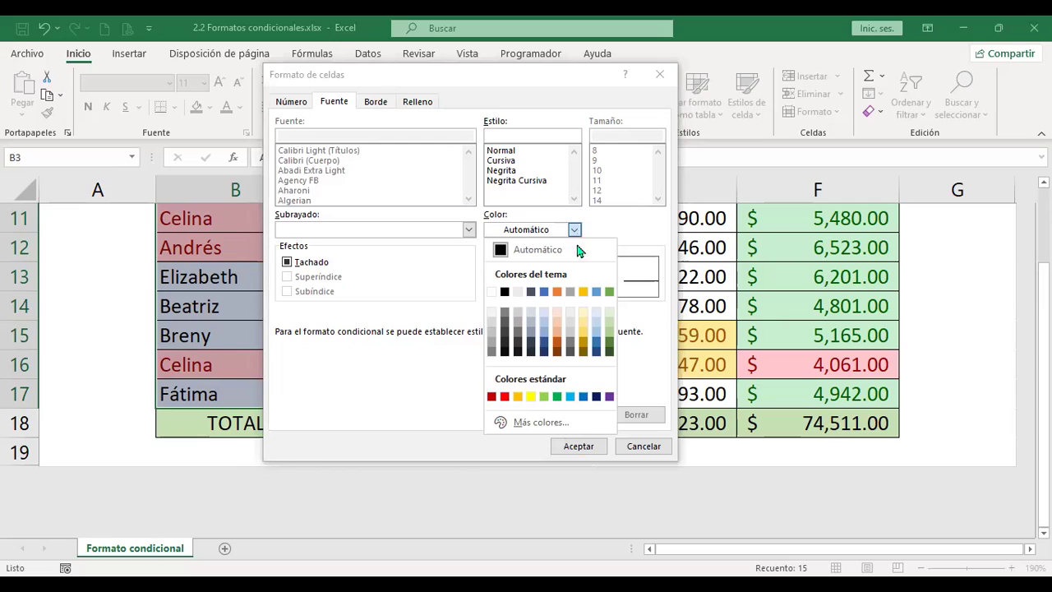
pyautogui.click(570, 396)
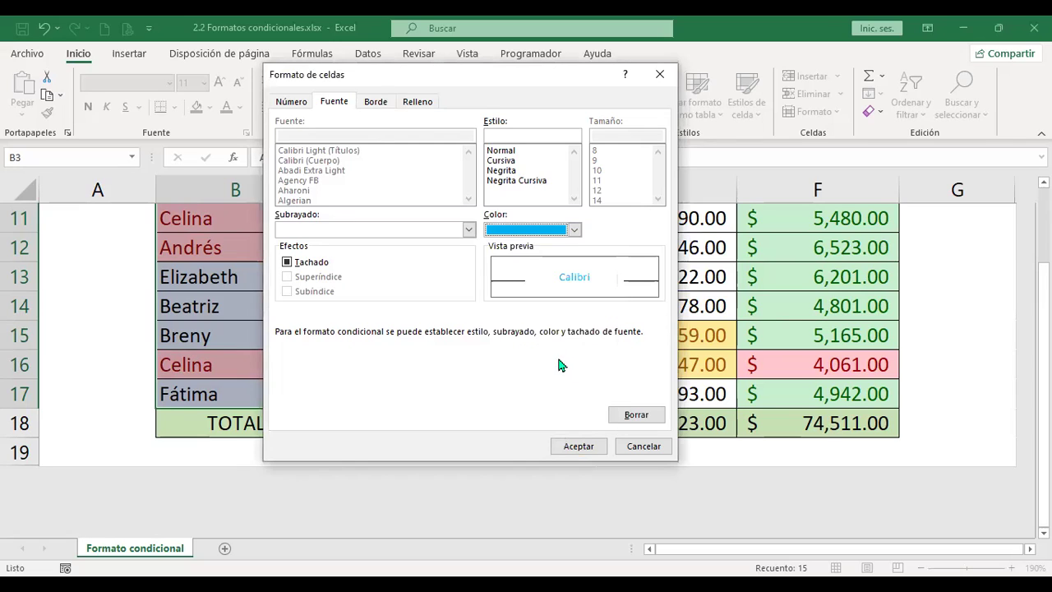
pyautogui.click(587, 451)
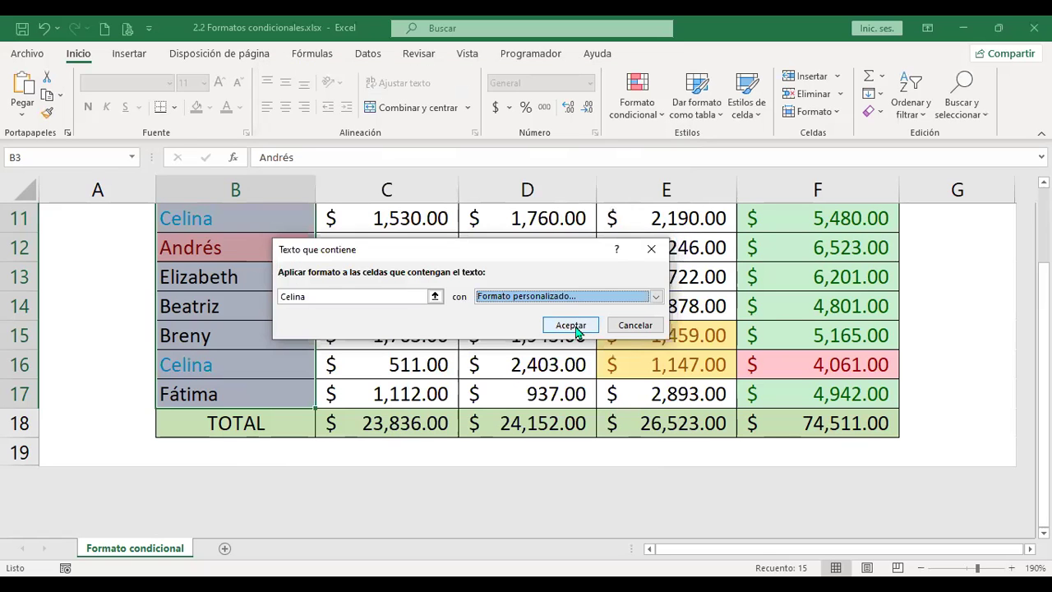
pyautogui.click(573, 325)
# Step: Review the conditional formatting of the vendor names in B3:B17 and the available cell highlight rules
pyautogui.scroll(3, 262, 267)
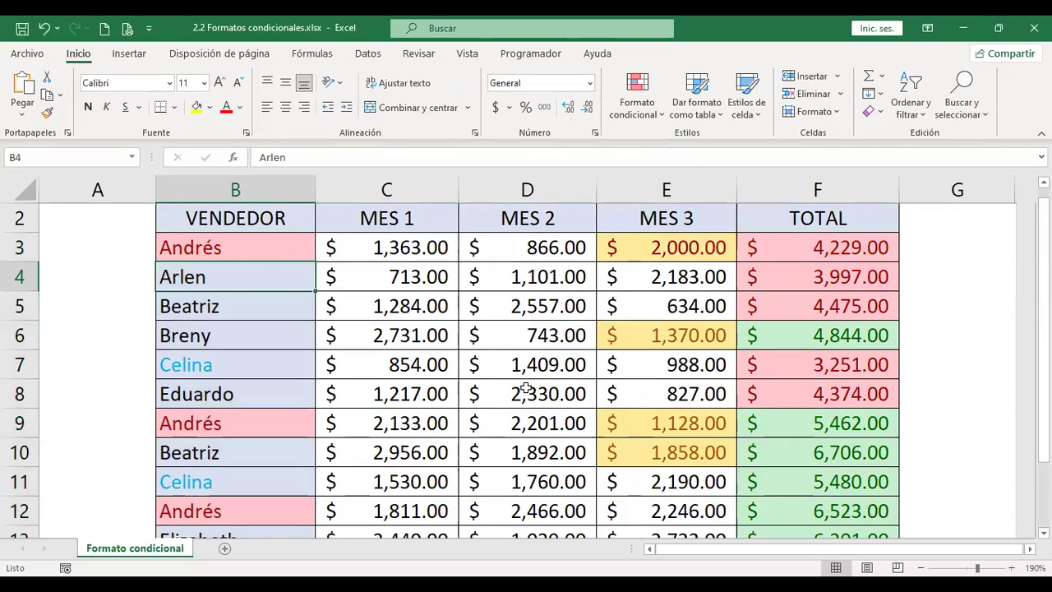
pyautogui.click(263, 247)
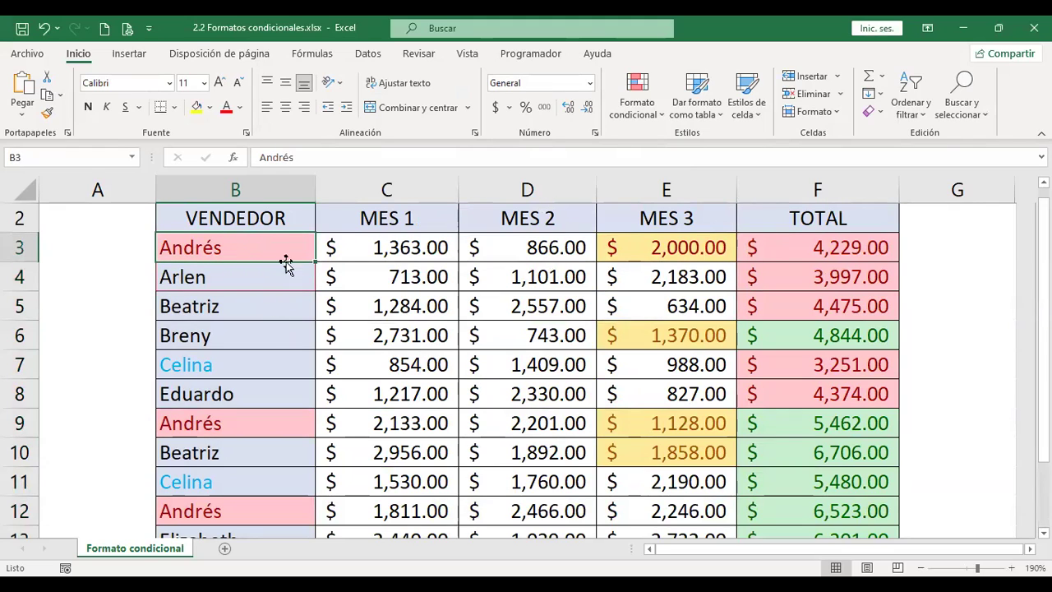
pyautogui.click(244, 278)
pyautogui.click(230, 364)
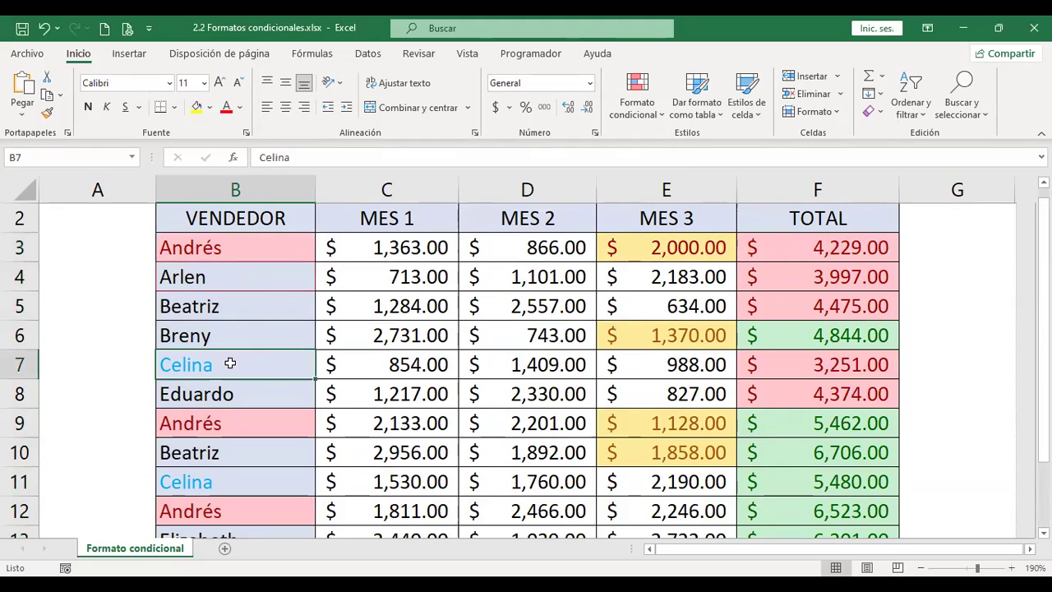
pyautogui.scroll(-2, 253, 369)
pyautogui.scroll(-3, 253, 369)
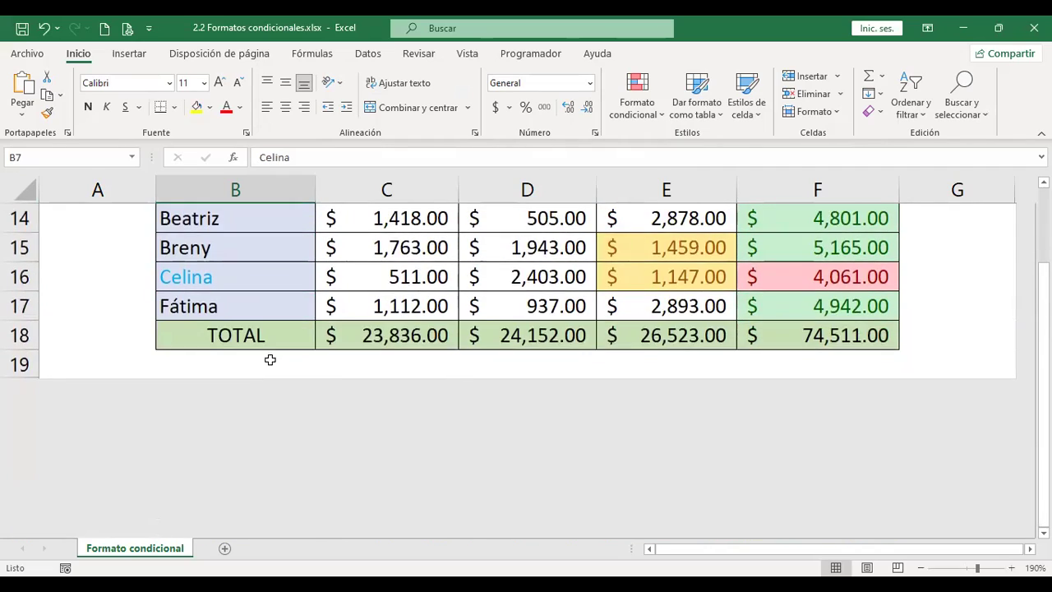
pyautogui.scroll(5, 270, 357)
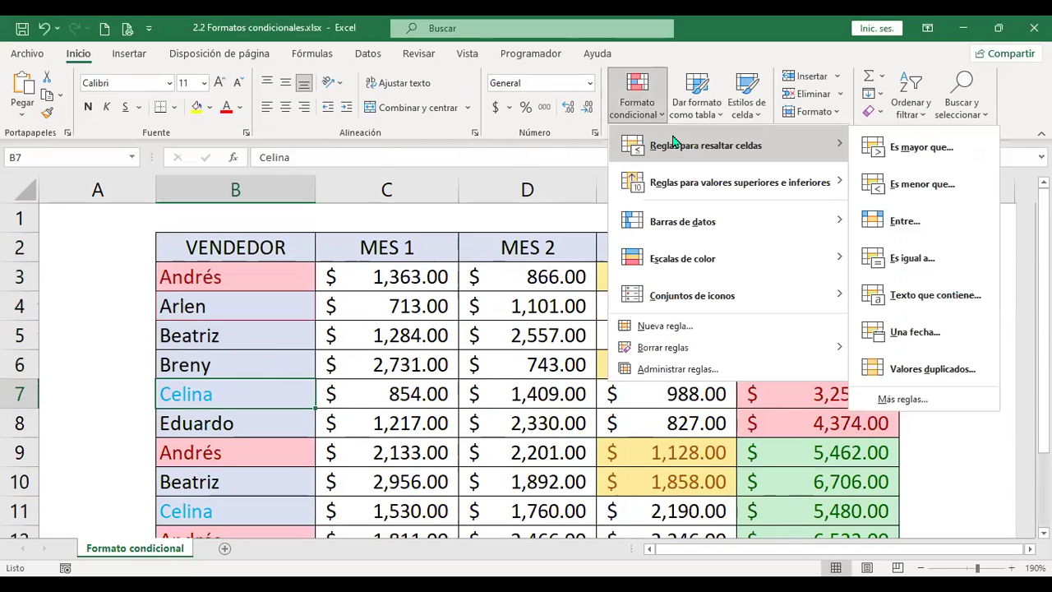
pyautogui.press('Escape')
pyautogui.press('Escape')
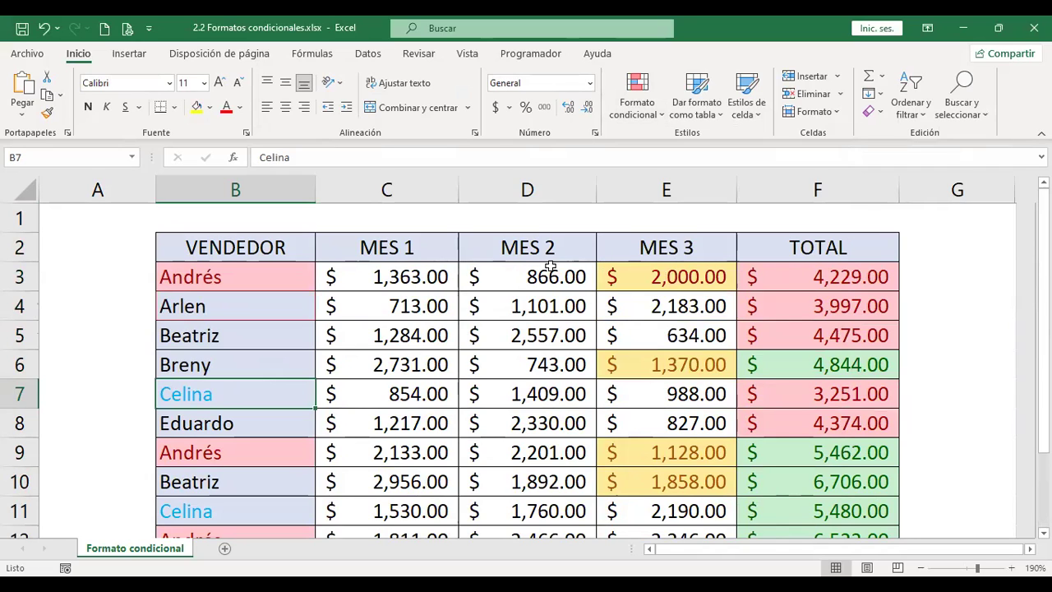
# Step: Copy the VENDEDOR header from B2 into A2
pyautogui.click(102, 236)
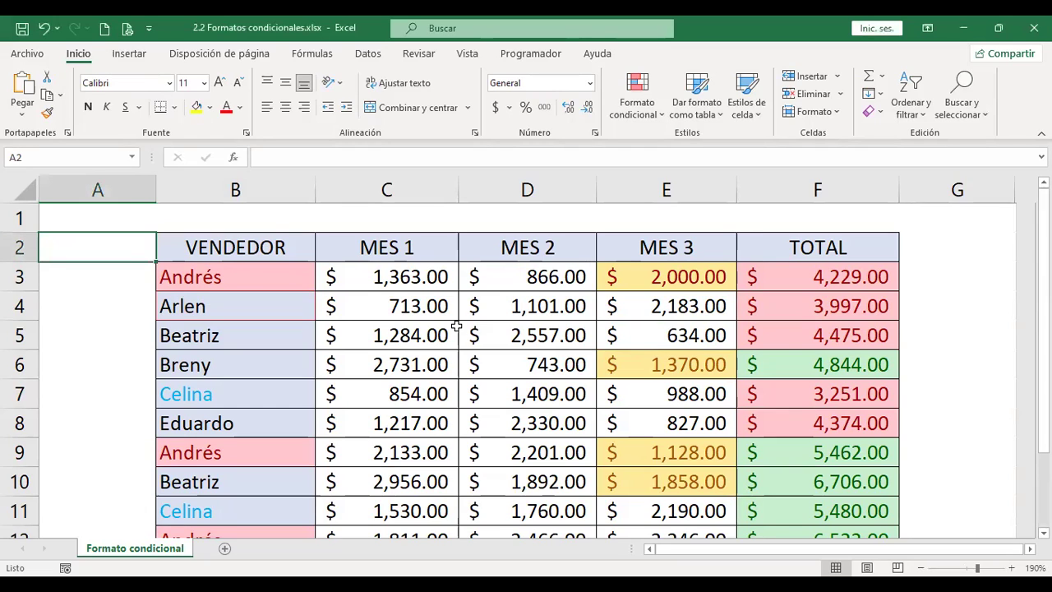
pyautogui.press('Right')
pyautogui.hotkey('ctrl', 'c')
pyautogui.press('Left')
pyautogui.press('Return')
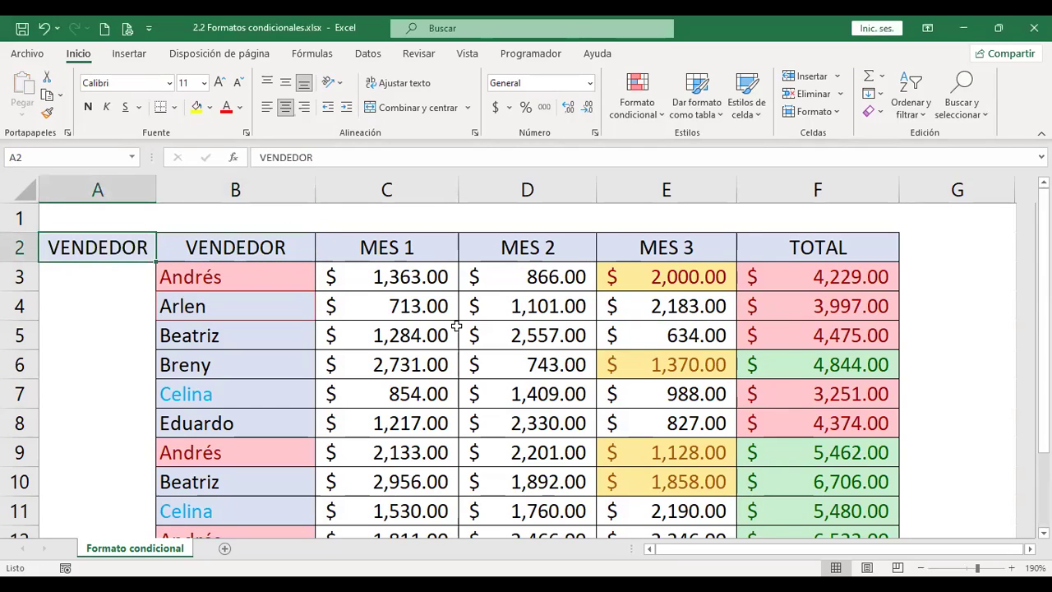
# Step: Replace the header text in A2 with FECHA
pyautogui.write('fee')
pyautogui.press('BackSpace')
pyautogui.press('BackSpace')
pyautogui.press('BackSpace')
pyautogui.press('BackSpace')
pyautogui.press('BackSpace')
pyautogui.press('BackSpace')
pyautogui.press('BackSpace')
pyautogui.press('BackSpace')
pyautogui.press('BackSpace')
pyautogui.press('BackSpace')
pyautogui.press('BackSpace')
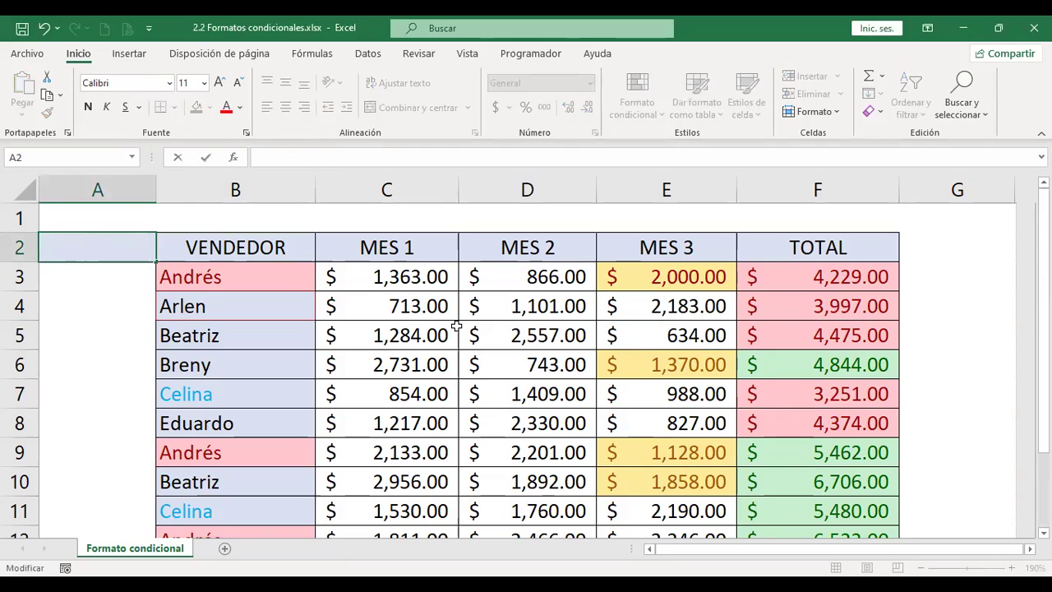
pyautogui.write('FECHA')
pyautogui.hotkey('ctrl', 'Return')
pyautogui.press('Return')
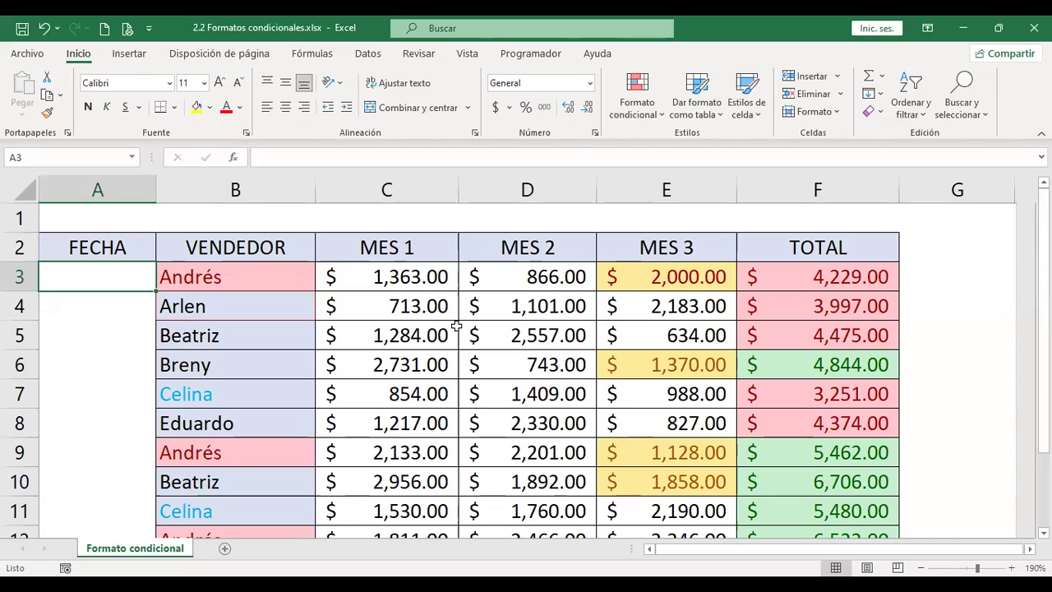
# Step: Enter the date 01/05/2022 in A3
pyautogui.write('/')
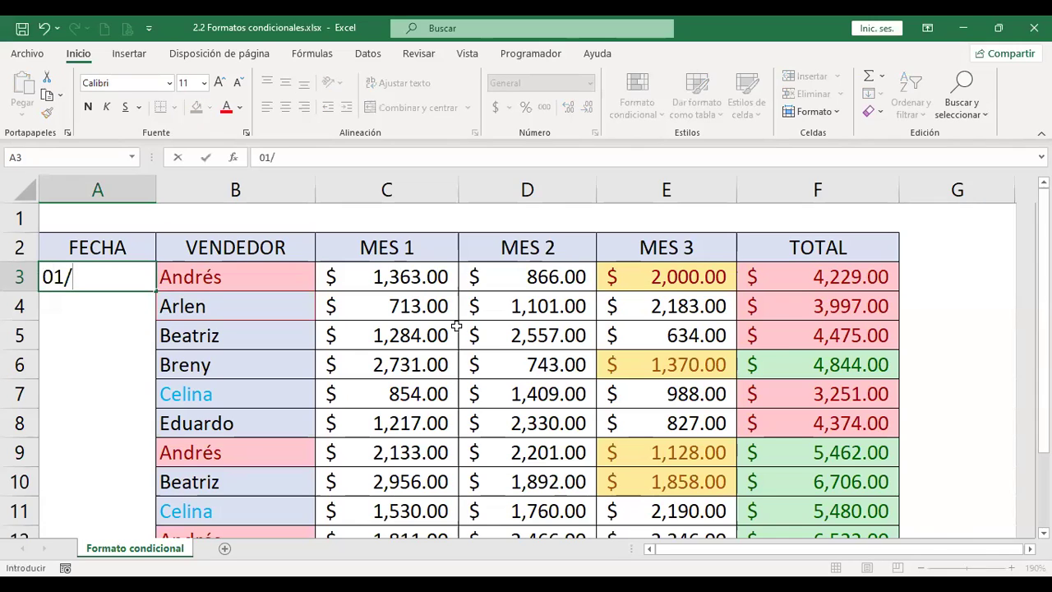
pyautogui.write('05/')
pyautogui.write('2022')
pyautogui.press('Return')
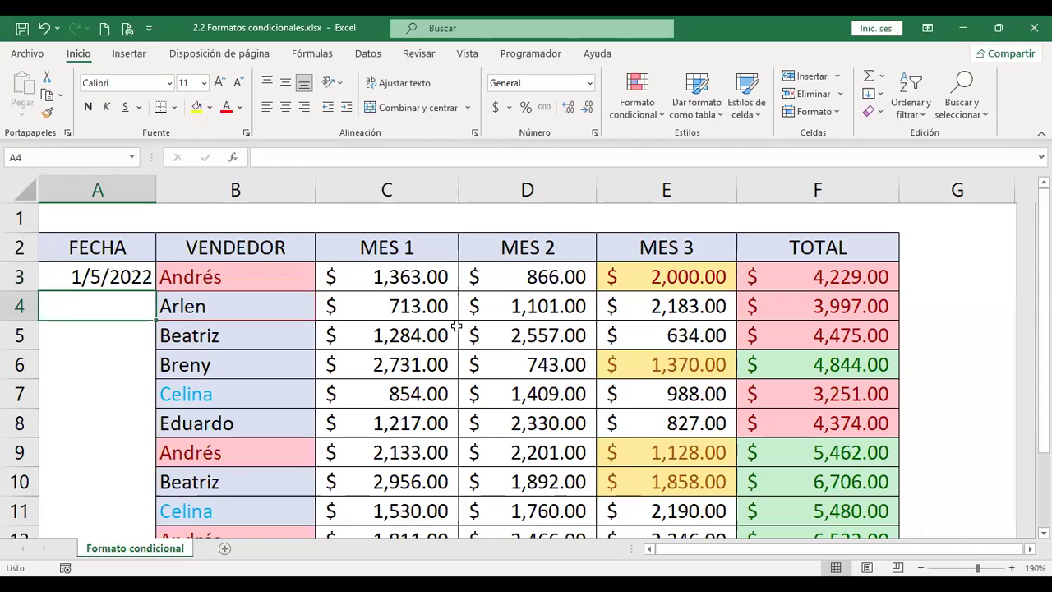
# Step: Fill the daily date series from A3 down to A13
pyautogui.press('Up')
pyautogui.moveTo(154, 293); pyautogui.dragTo(144, 423)
pyautogui.scroll(-3, 140, 446)
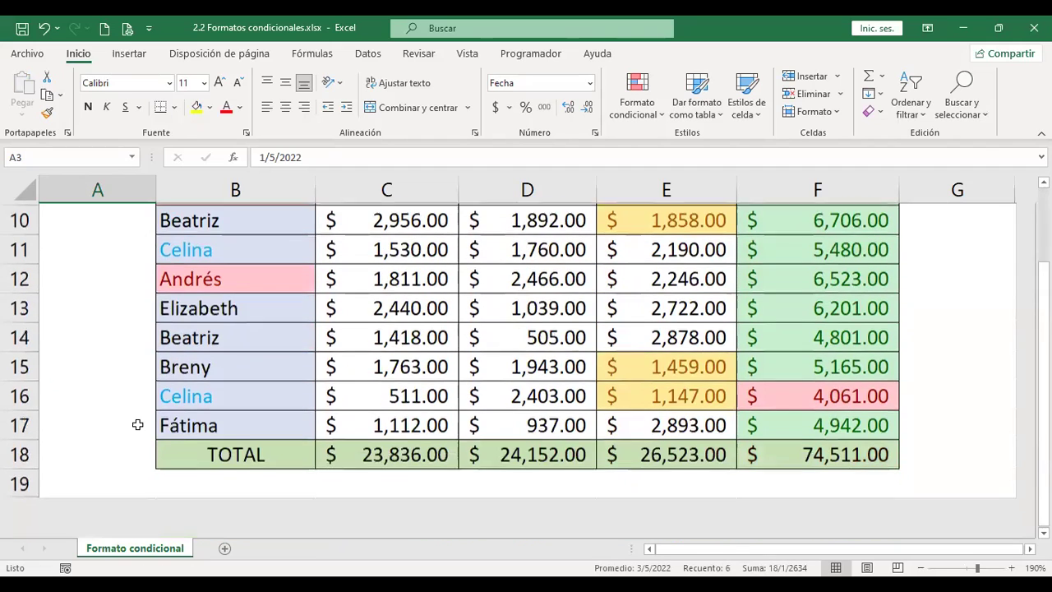
pyautogui.scroll(2, 140, 411)
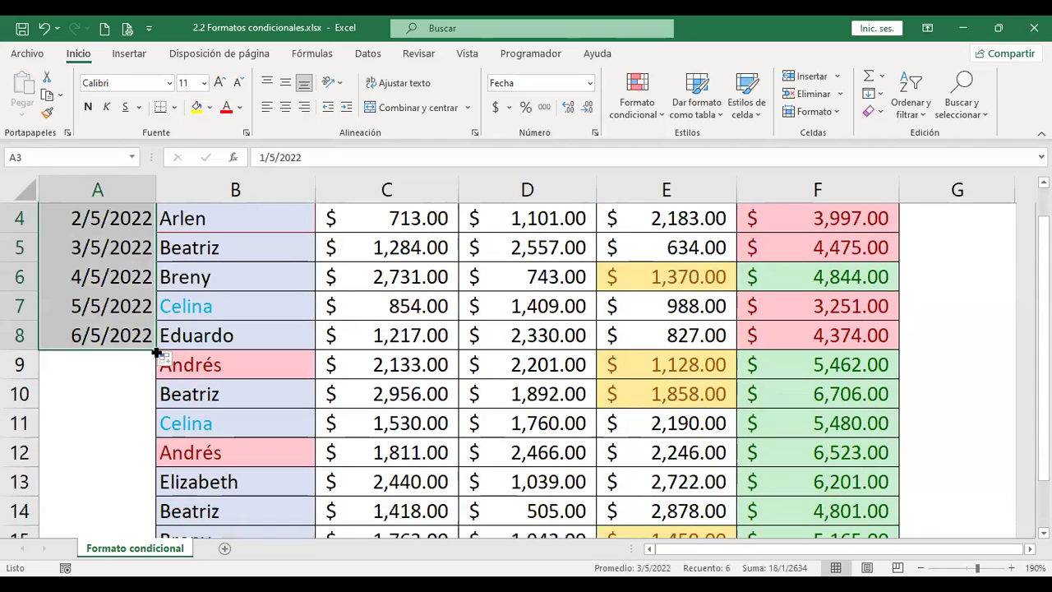
pyautogui.moveTo(156, 352); pyautogui.dragTo(148, 480)
pyautogui.scroll(-2, 146, 481)
pyautogui.scroll(2, 146, 464)
pyautogui.scroll(-3, 148, 468)
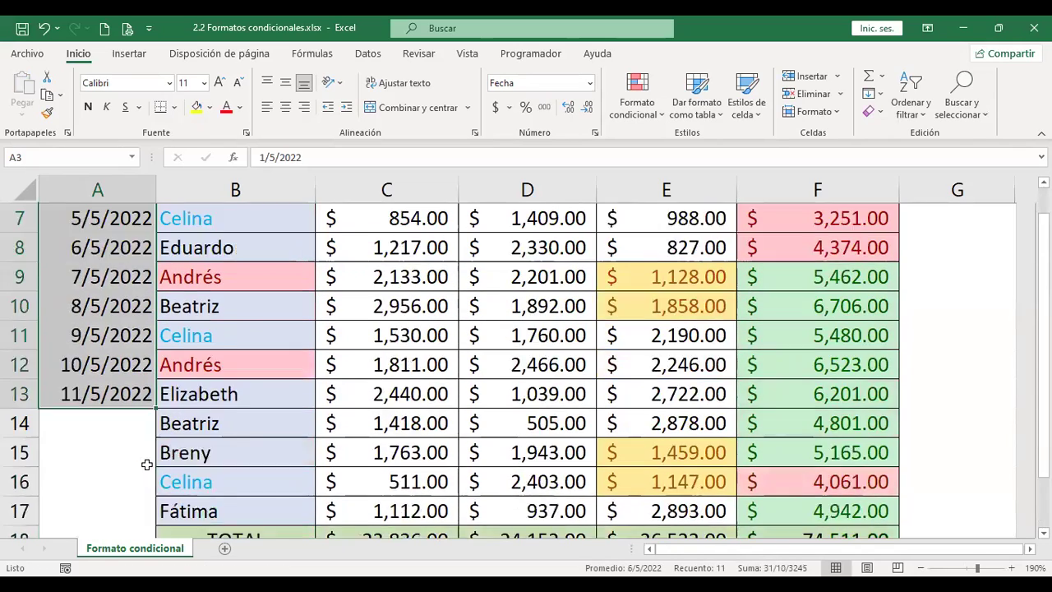
pyautogui.scroll(1, 148, 468)
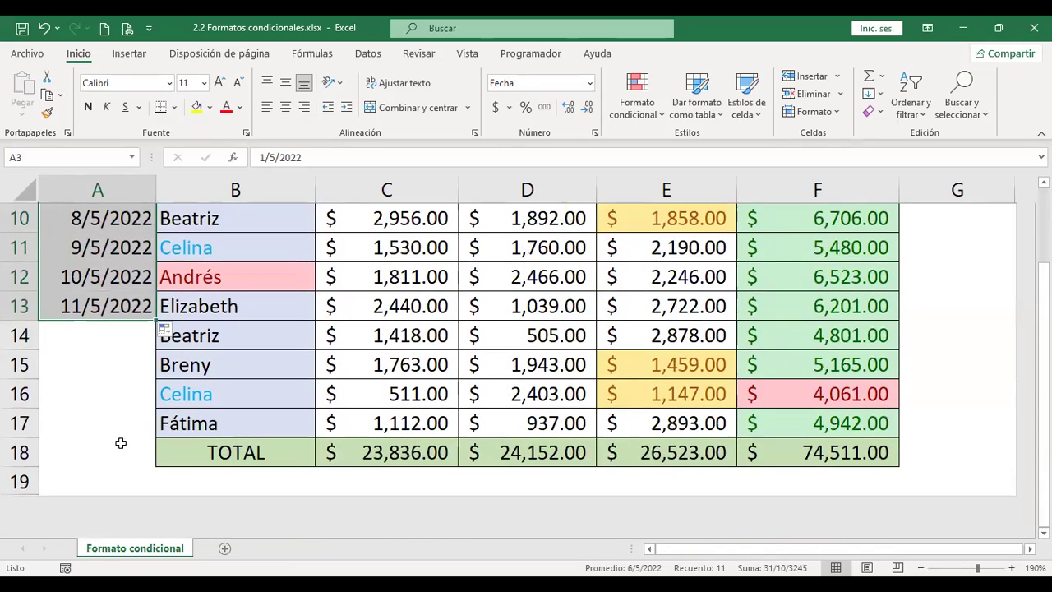
# Step: Enter the date 1/6/2022 in A14 and fill the daily series down to A18
pyautogui.click(109, 331)
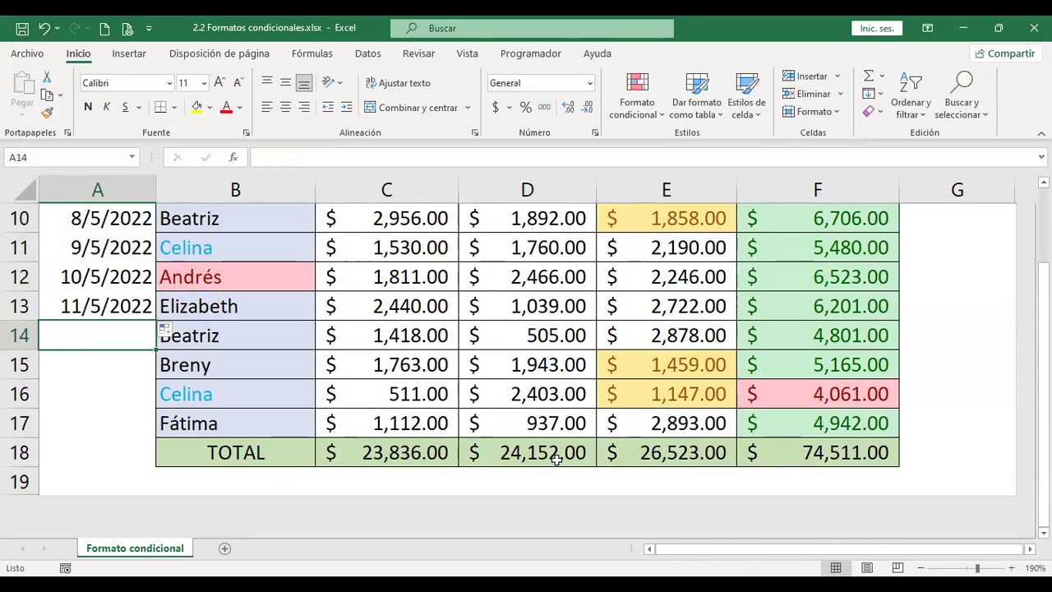
pyautogui.write('1')
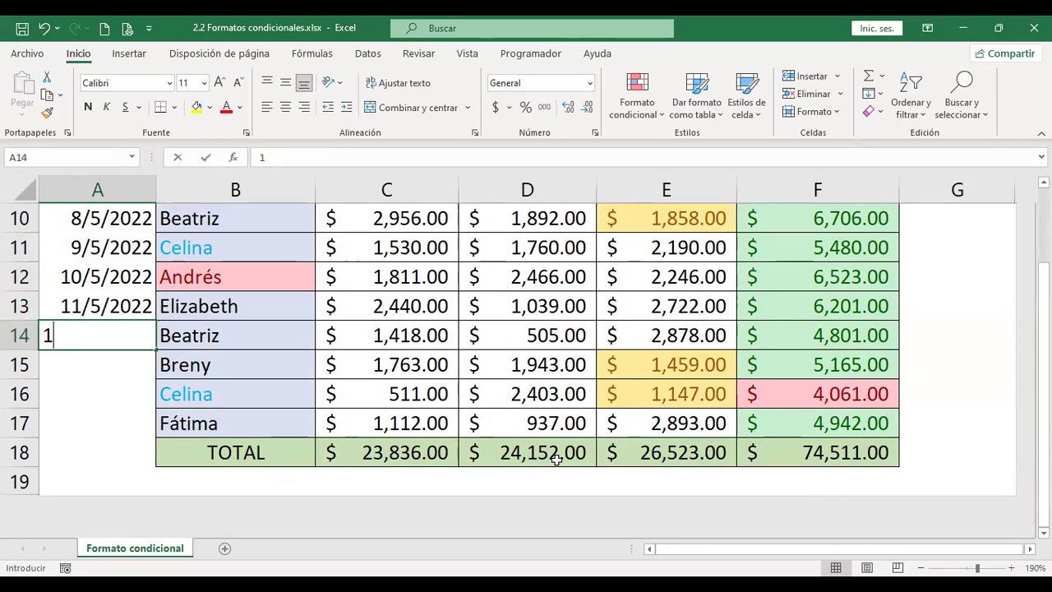
pyautogui.write('/6/2022')
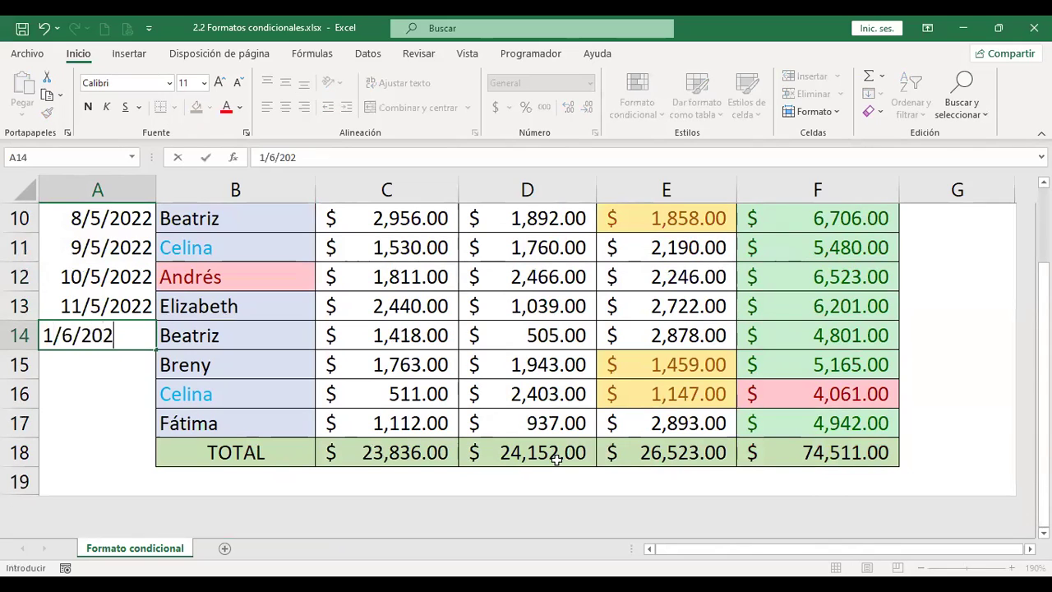
pyautogui.press('Return')
pyautogui.click(115, 332)
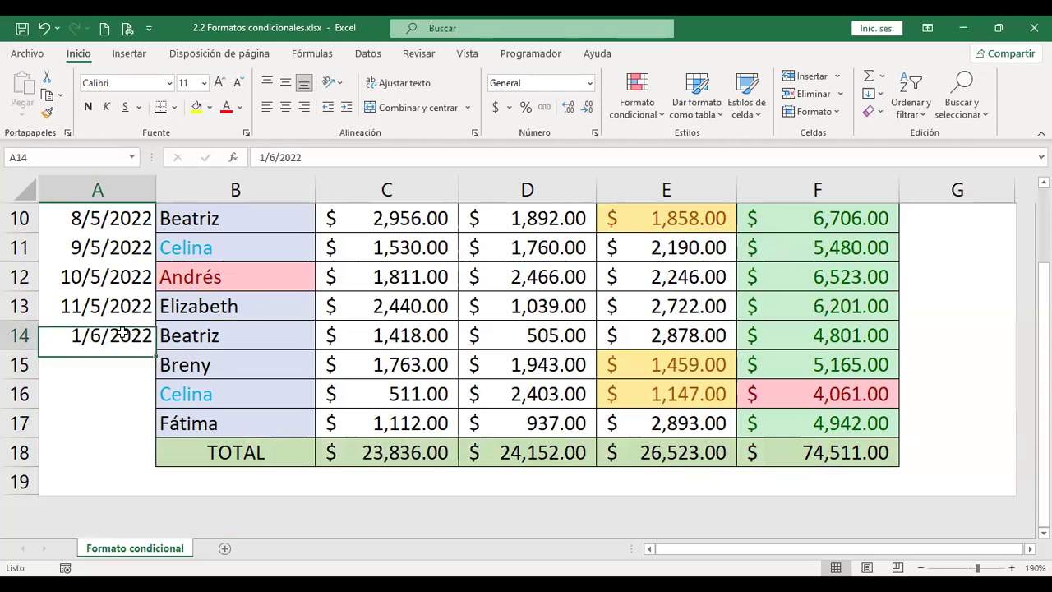
pyautogui.moveTo(156, 351); pyautogui.dragTo(164, 467)
pyautogui.click(97, 427)
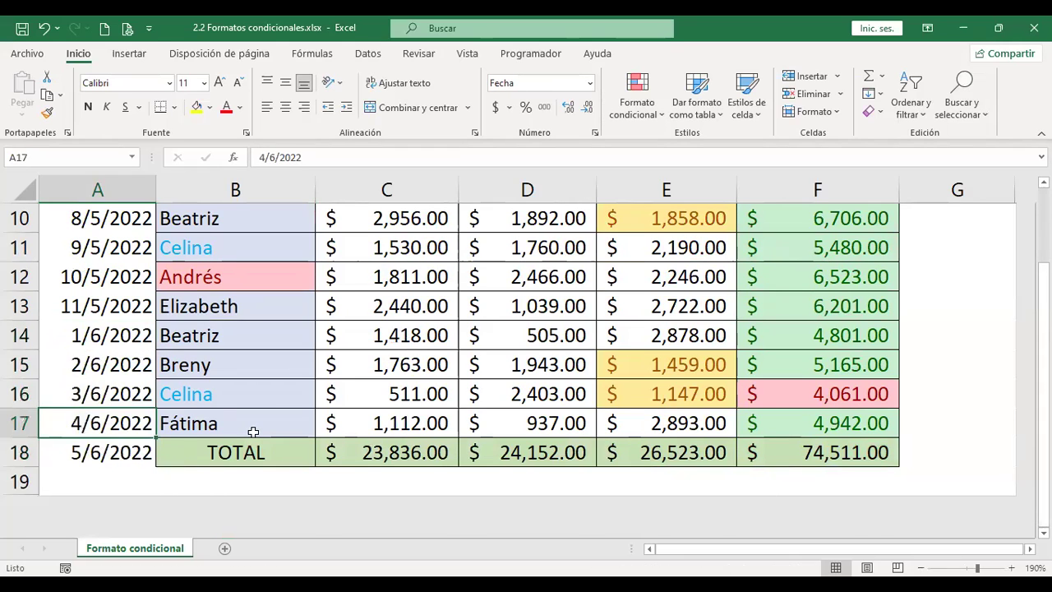
# Step: Select the dates in A3:A18
pyautogui.scroll(3, 251, 430)
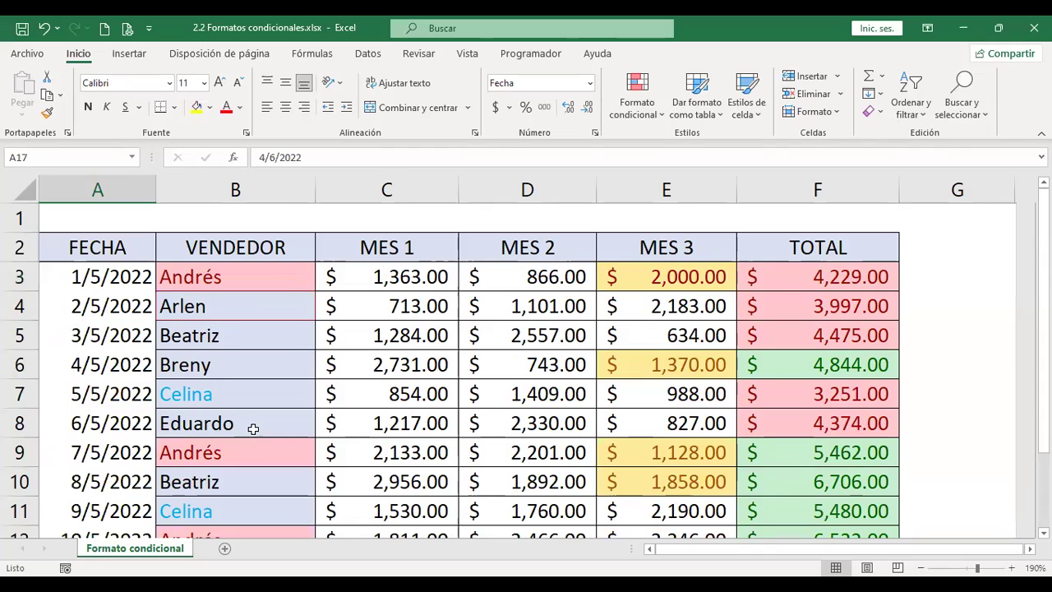
pyautogui.click(93, 286)
pyautogui.scroll(-4, 93, 290)
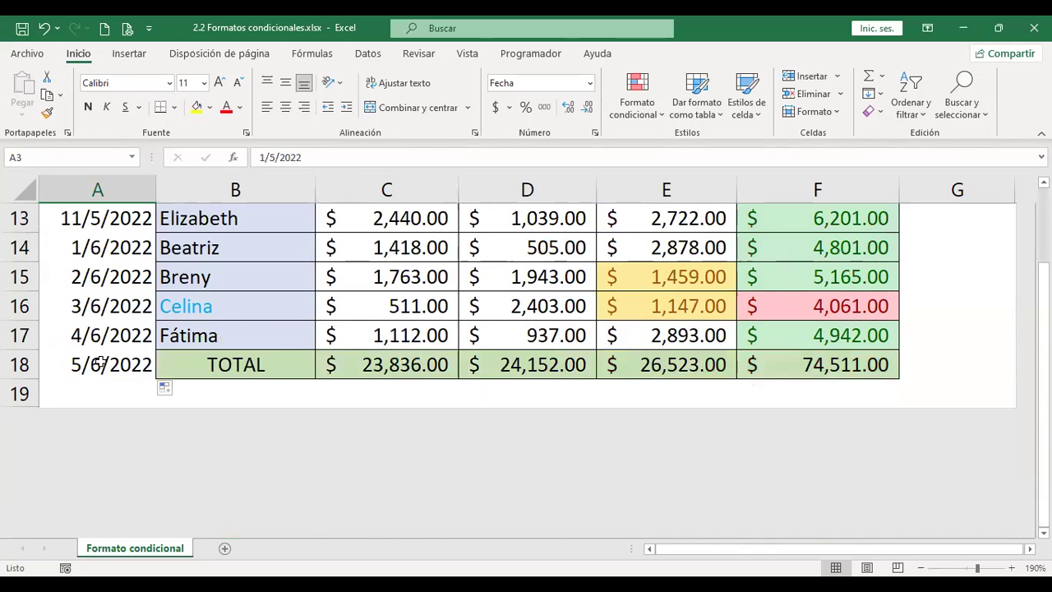
pyautogui.keyDown('shift'); pyautogui.click(98, 364); pyautogui.keyUp('shift')
pyautogui.scroll(4, 317, 340)
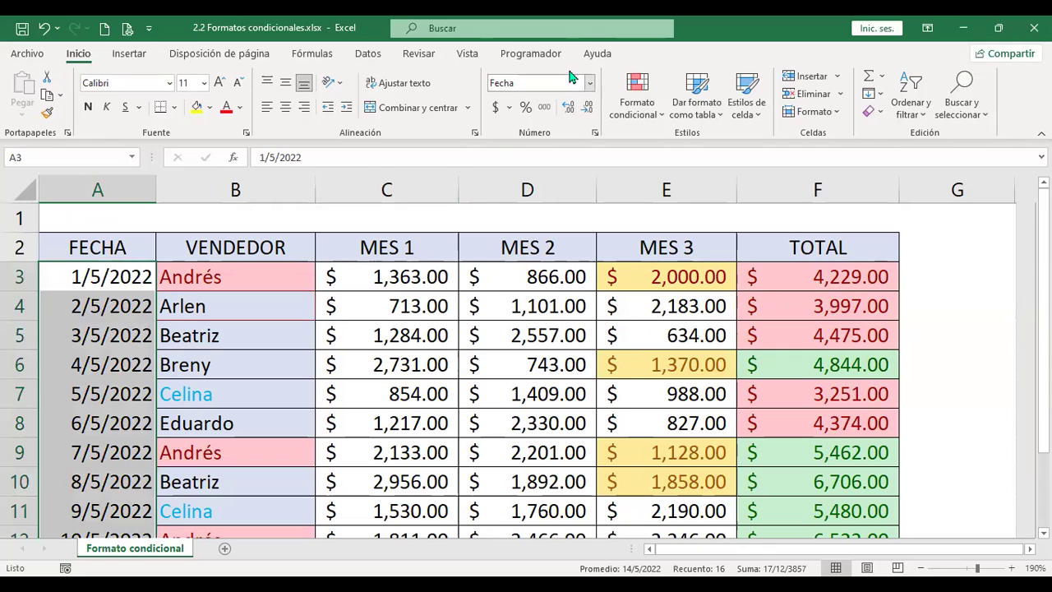
pyautogui.click(647, 114)
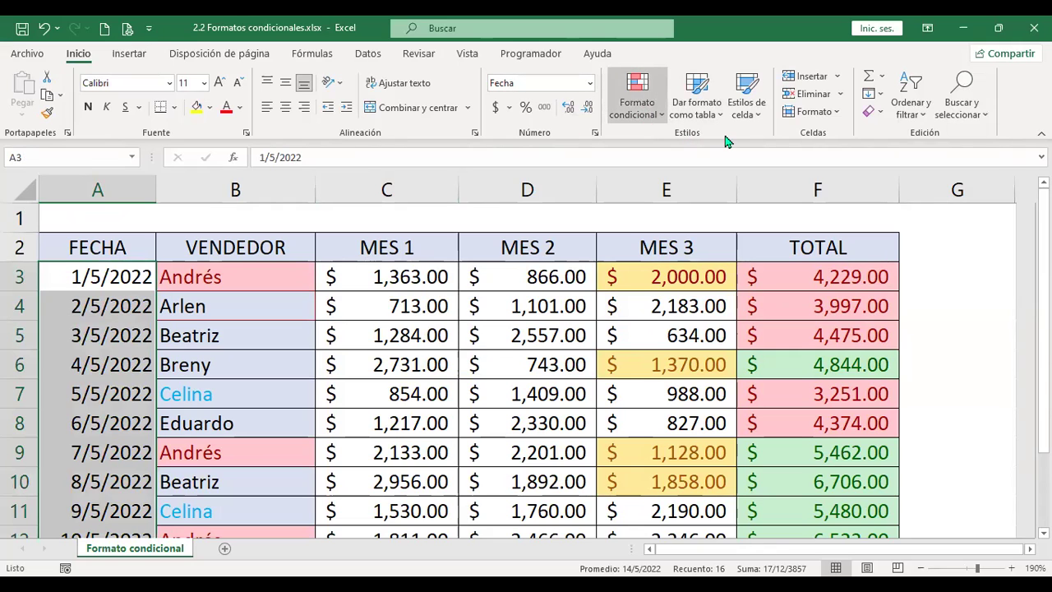
pyautogui.moveTo(727, 145)
pyautogui.click(907, 329)
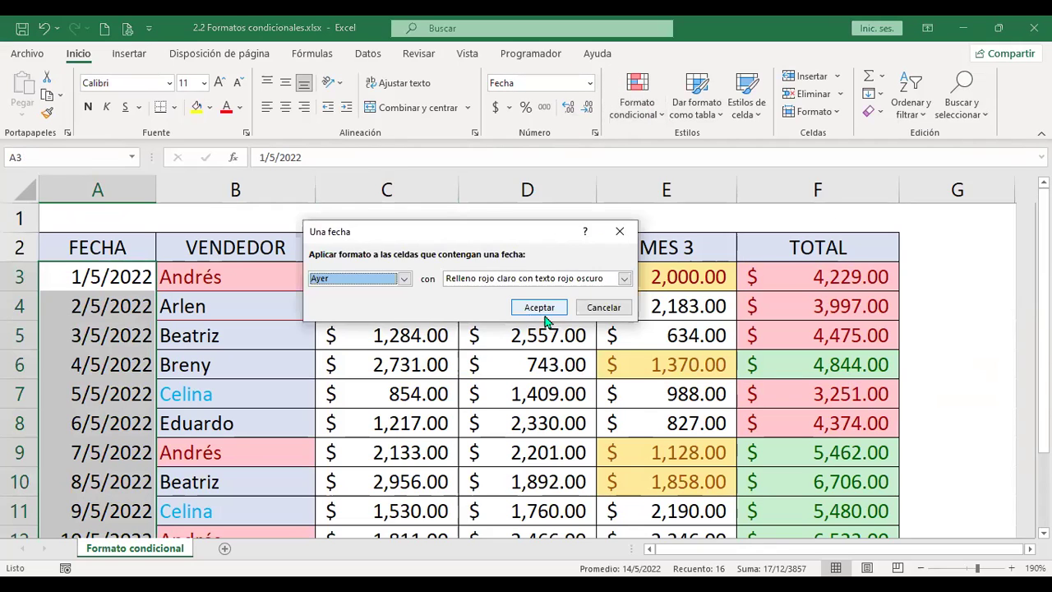
pyautogui.click(404, 280)
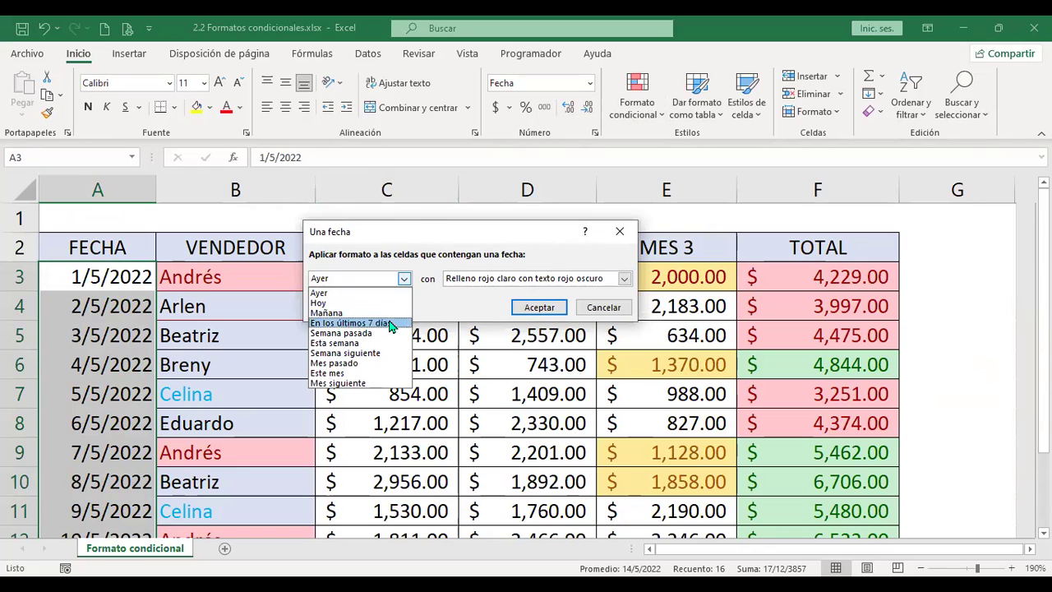
pyautogui.click(345, 293)
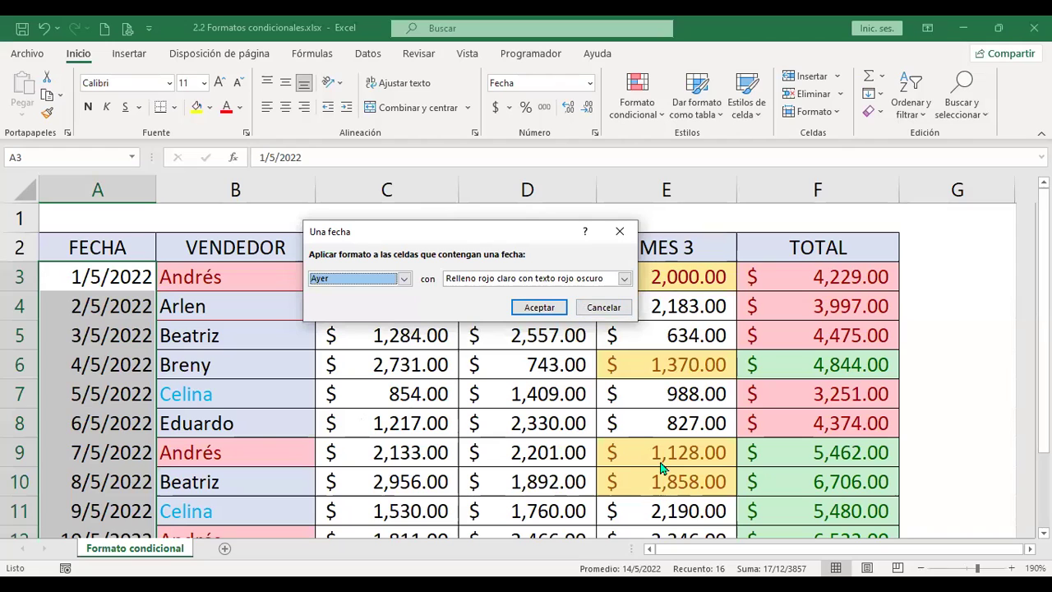
pyautogui.click(599, 309)
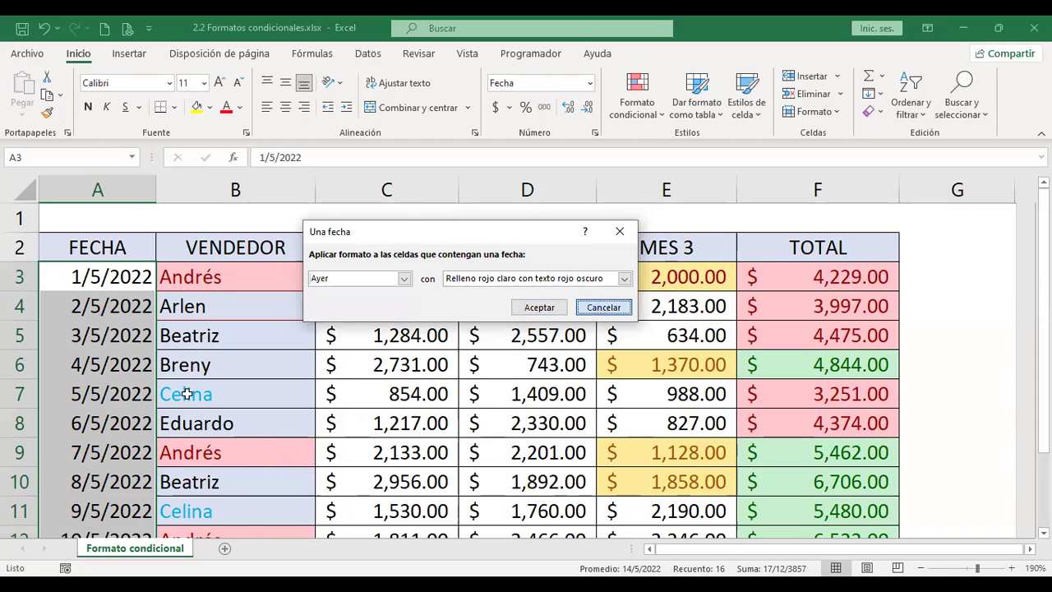
# Step: Start a date-occurring highlight rule for A3:A18 and set its period to En los últimos 7 días
pyautogui.scroll(-4, 164, 378)
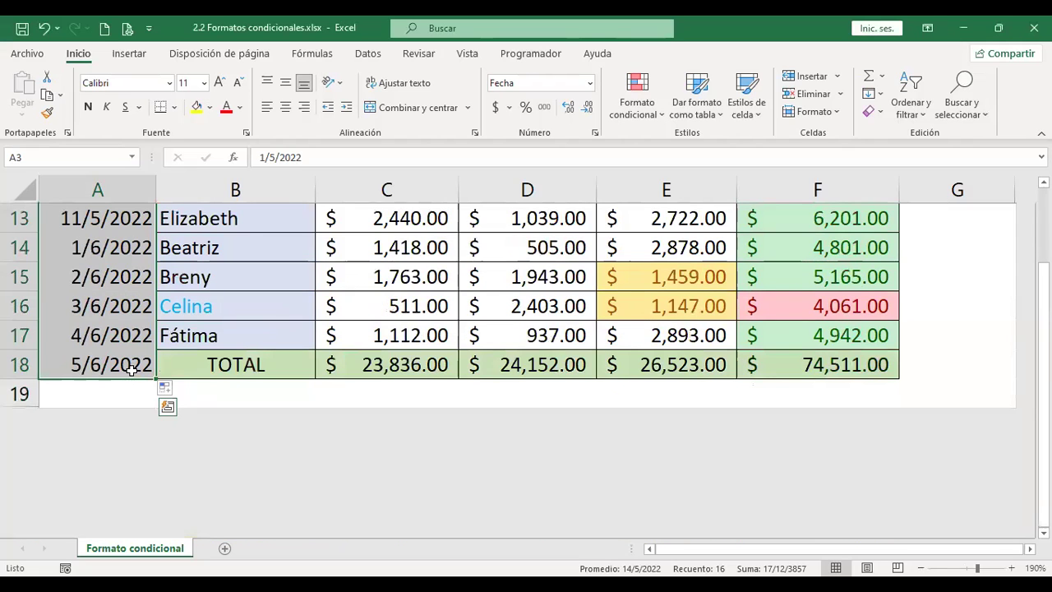
pyautogui.scroll(4, 131, 370)
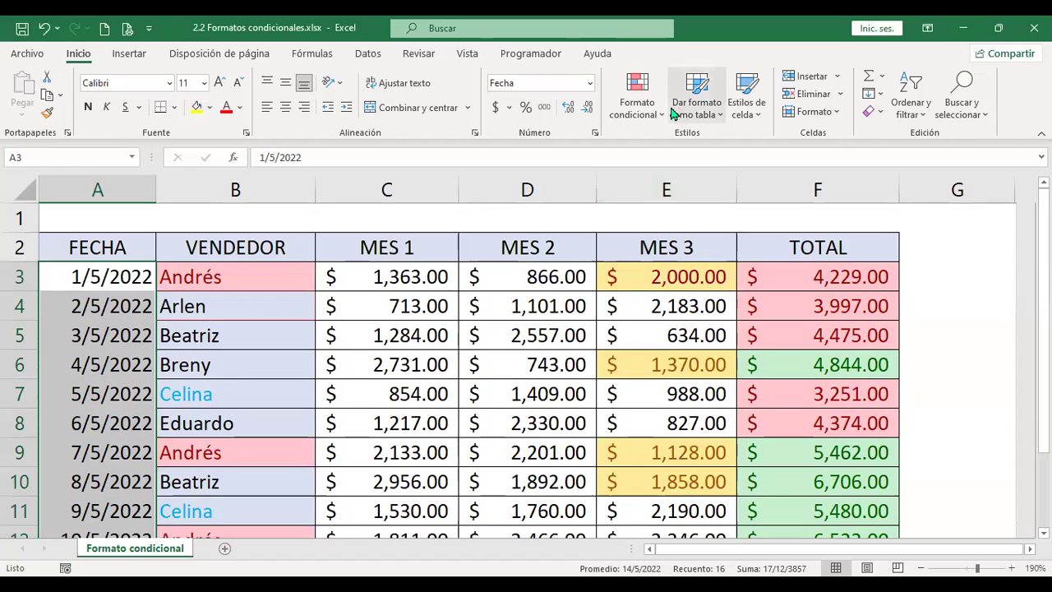
pyautogui.click(650, 119)
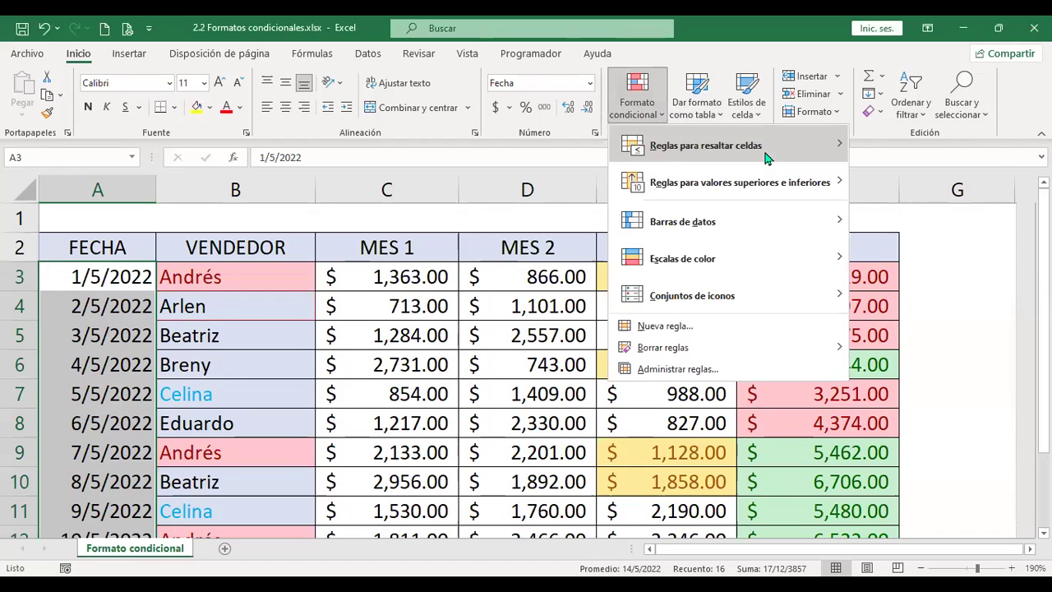
pyautogui.moveTo(764, 158)
pyautogui.click(943, 340)
pyautogui.click(404, 279)
pyautogui.click(369, 304)
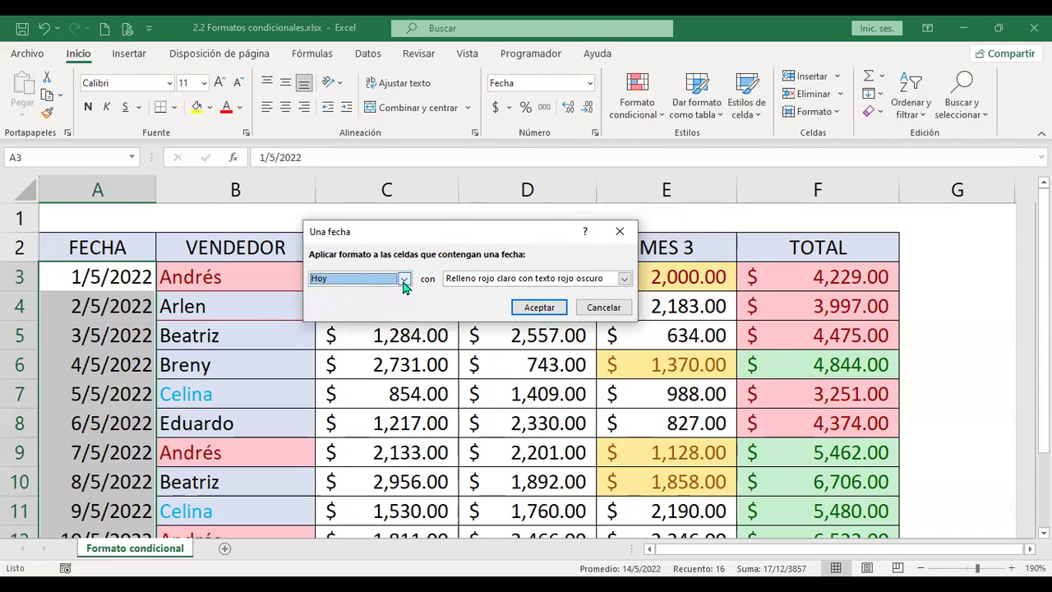
pyautogui.click(404, 280)
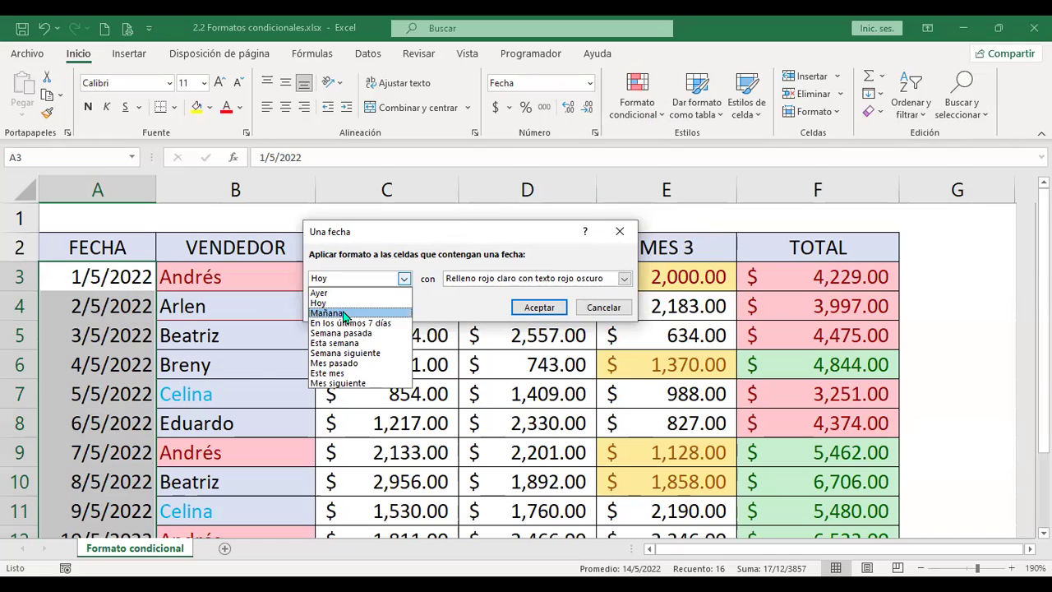
pyautogui.click(383, 329)
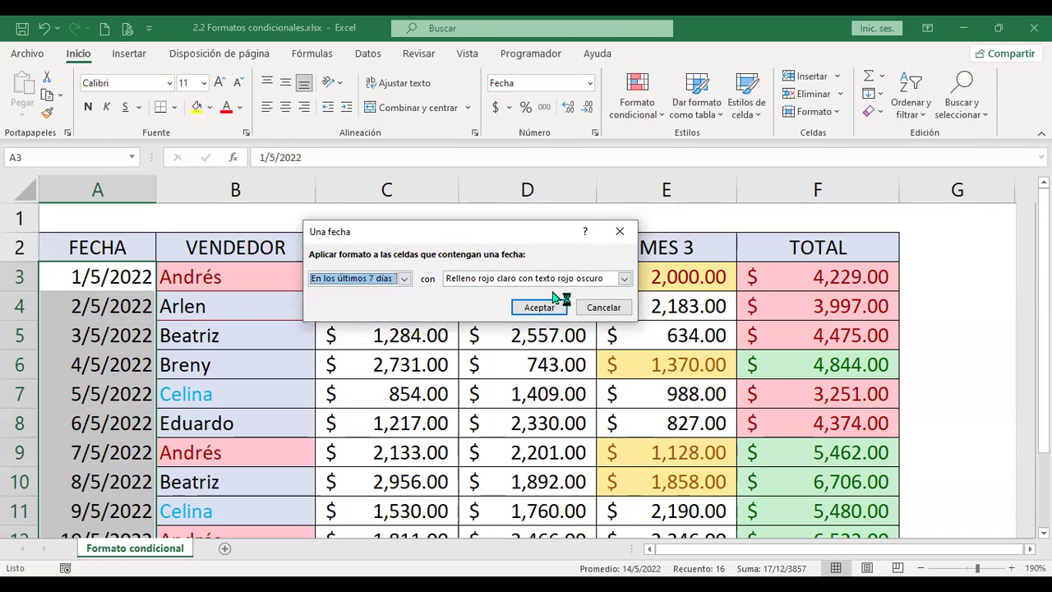
# Step: Choose a custom format for the date rule and set its fill to the standard dark blue
pyautogui.click(505, 279)
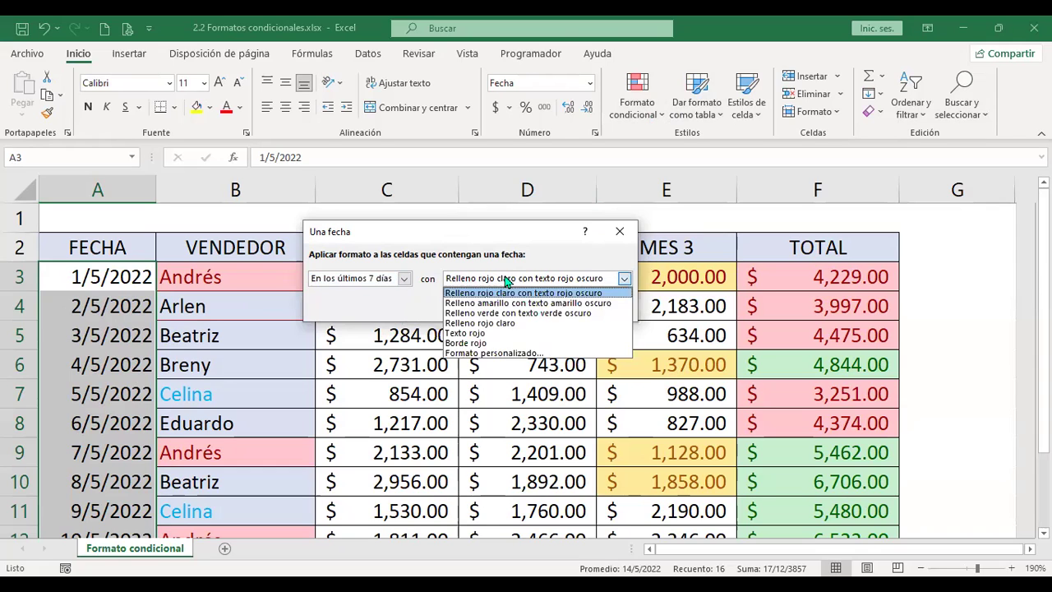
pyautogui.click(493, 352)
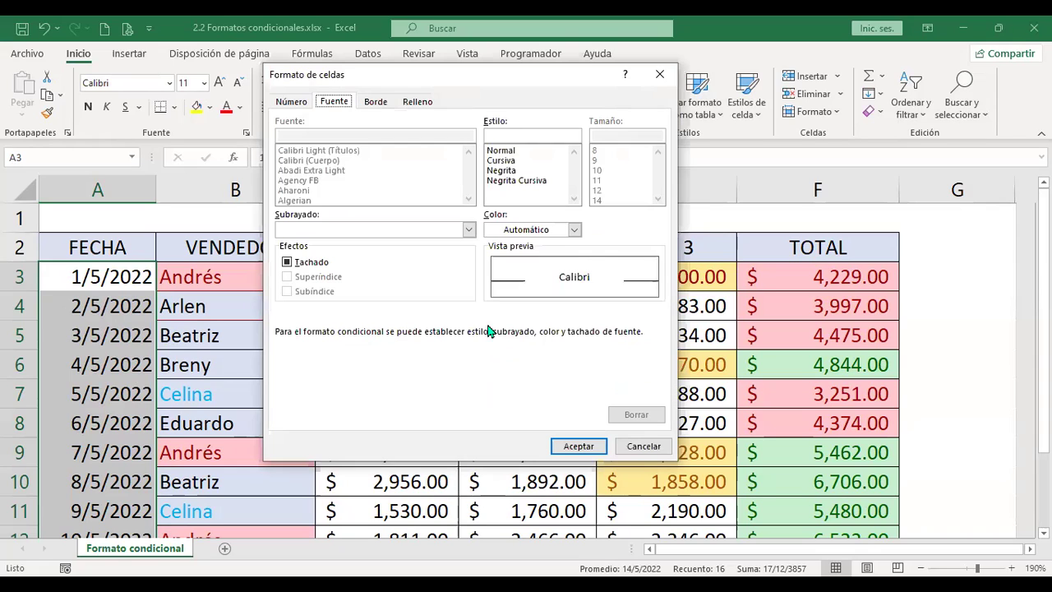
pyautogui.click(377, 103)
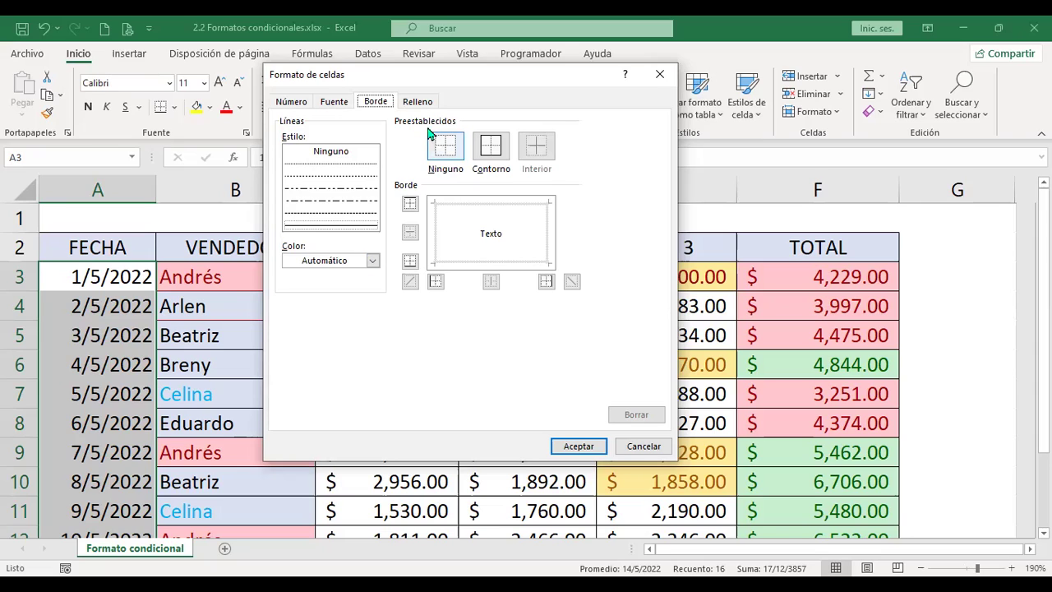
pyautogui.click(414, 102)
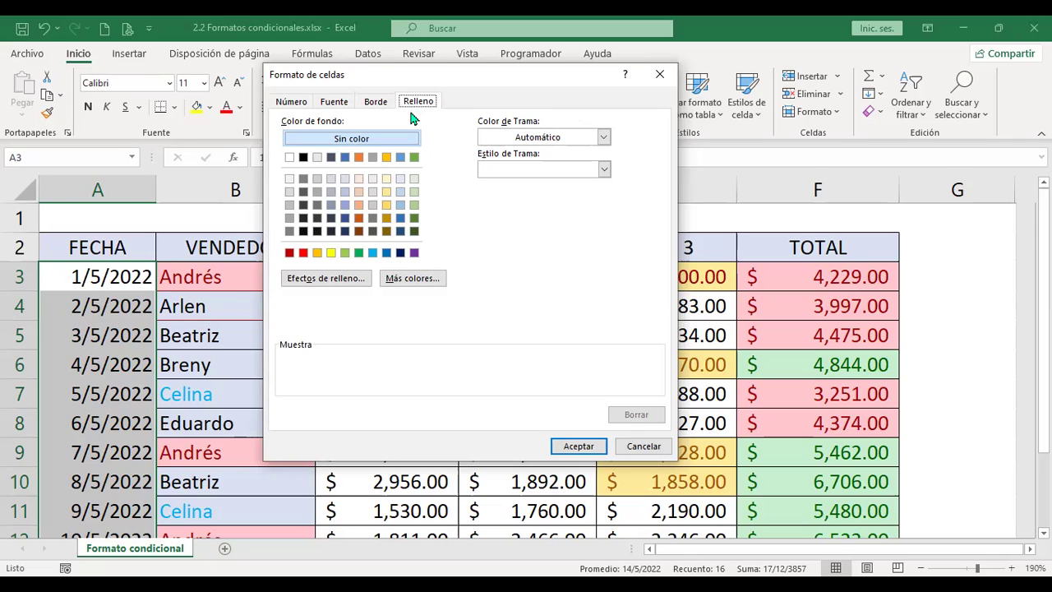
pyautogui.click(400, 252)
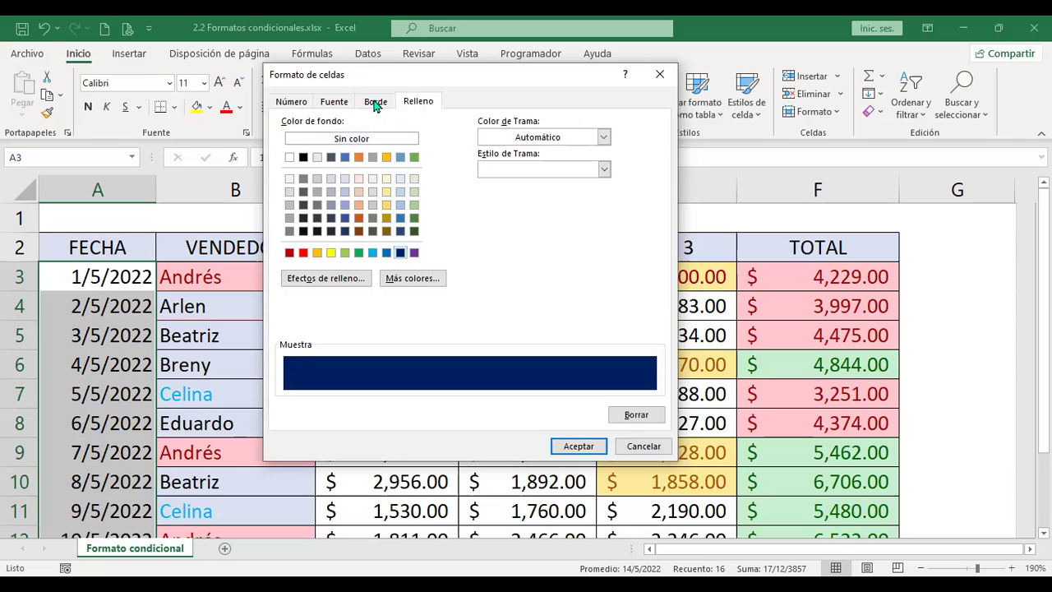
# Step: Set the custom format's font colour to white, apply the date rule to A3:A18 and check the highlighted dates
pyautogui.click(334, 101)
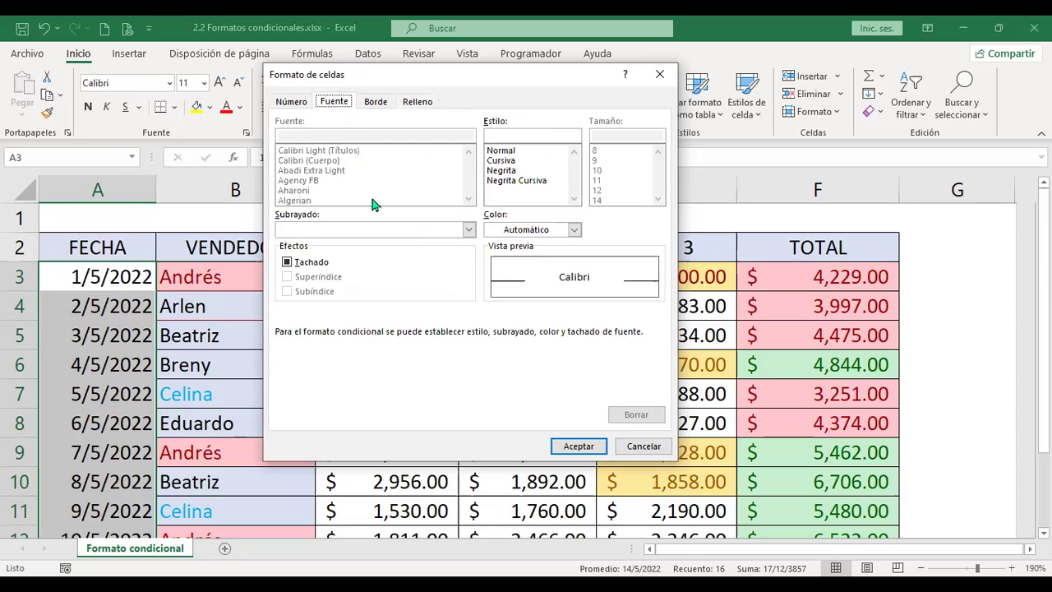
pyautogui.click(575, 230)
pyautogui.click(534, 230)
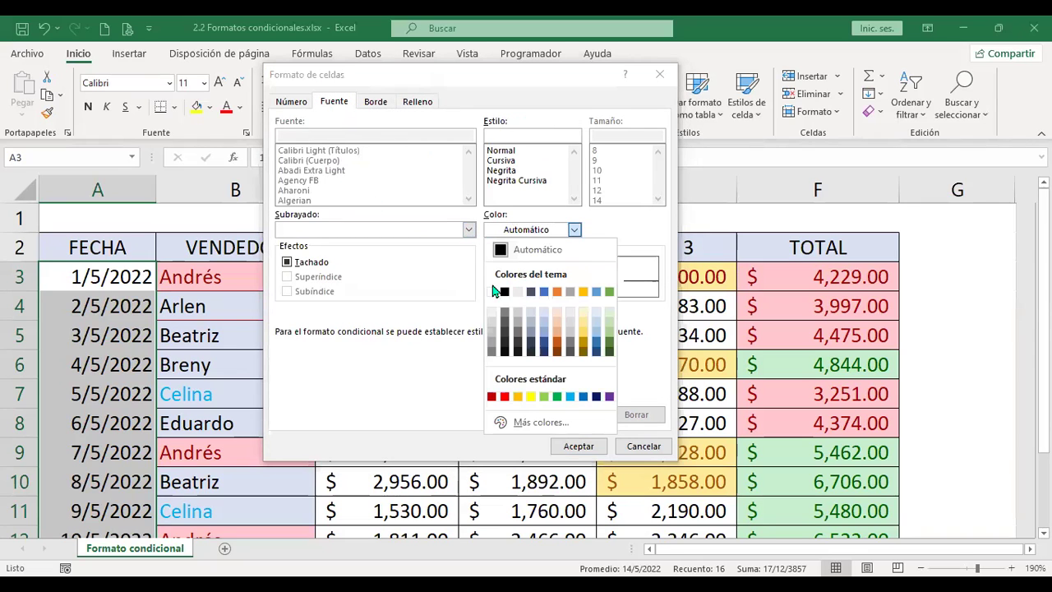
pyautogui.press('Escape')
pyautogui.click(586, 446)
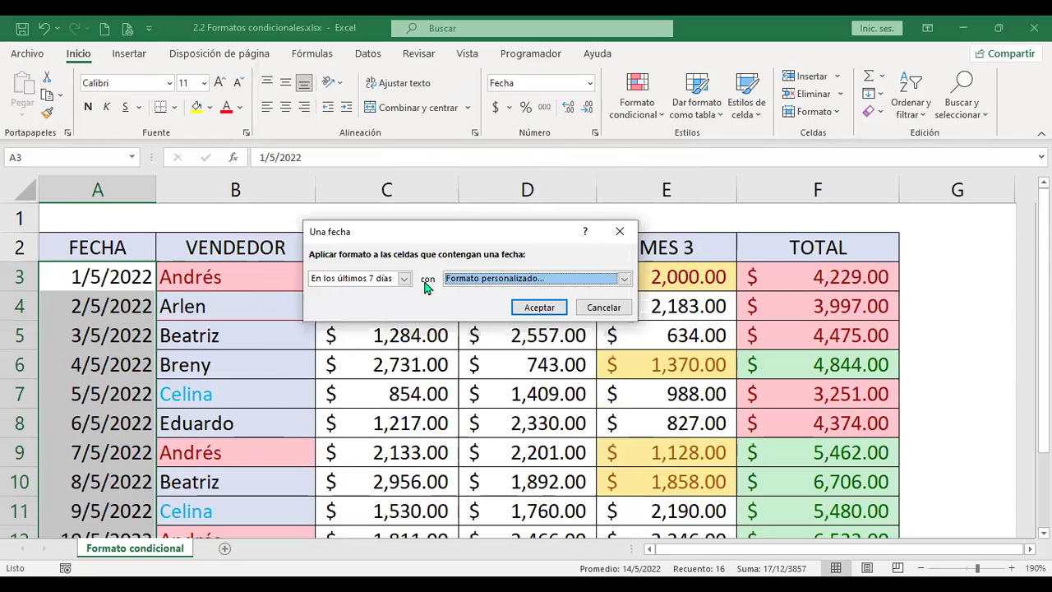
pyautogui.click(540, 313)
pyautogui.scroll(-3, 118, 336)
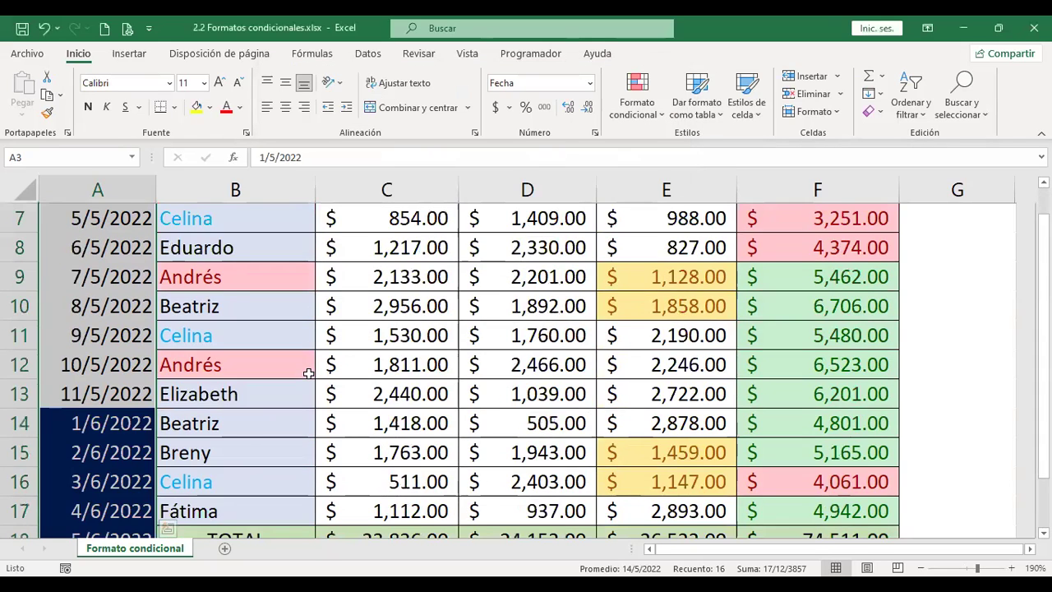
pyautogui.click(118, 335)
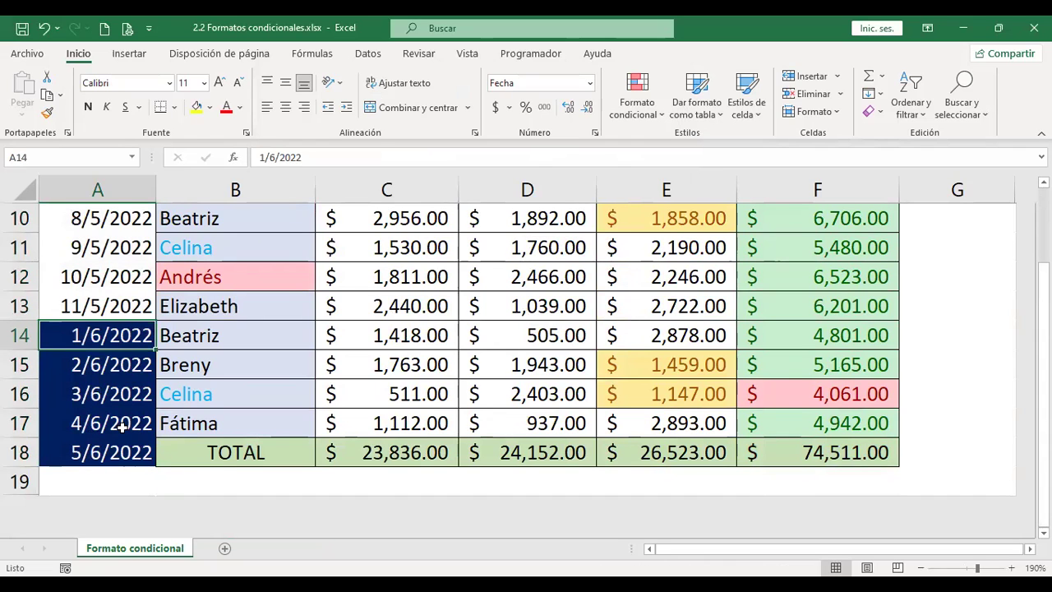
pyautogui.scroll(3, 123, 426)
pyautogui.click(125, 263)
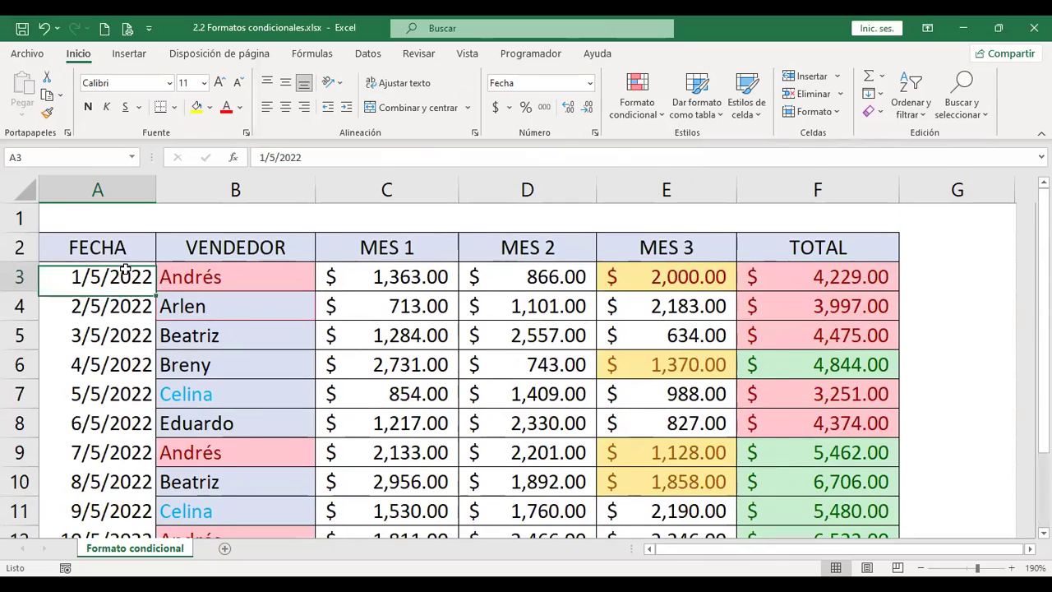
pyautogui.scroll(-3, 115, 394)
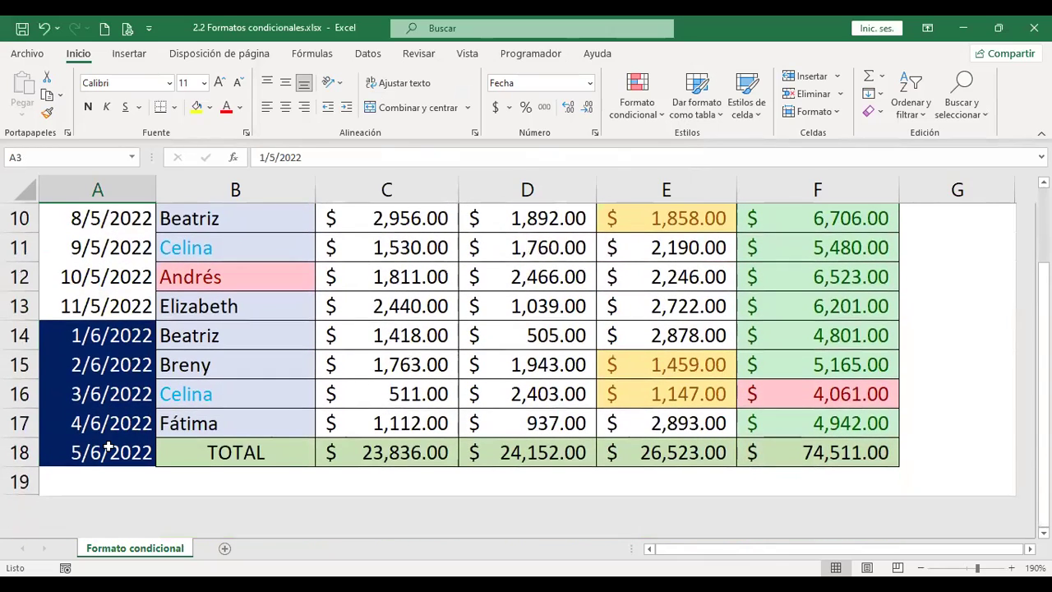
pyautogui.keyDown('shift'); pyautogui.click(110, 451); pyautogui.keyUp('shift')
pyautogui.click(664, 115)
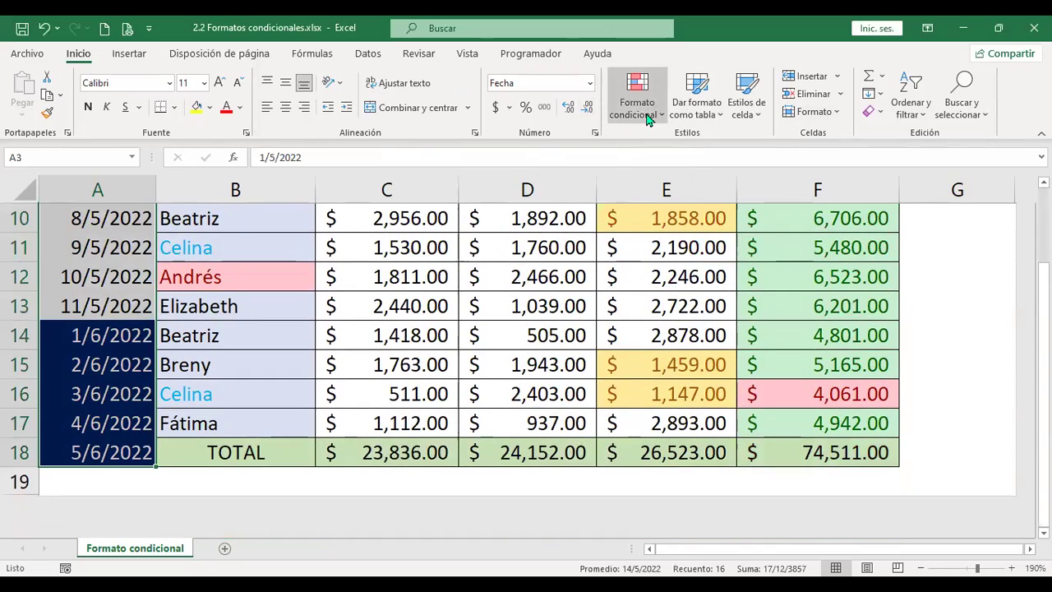
pyautogui.moveTo(702, 145)
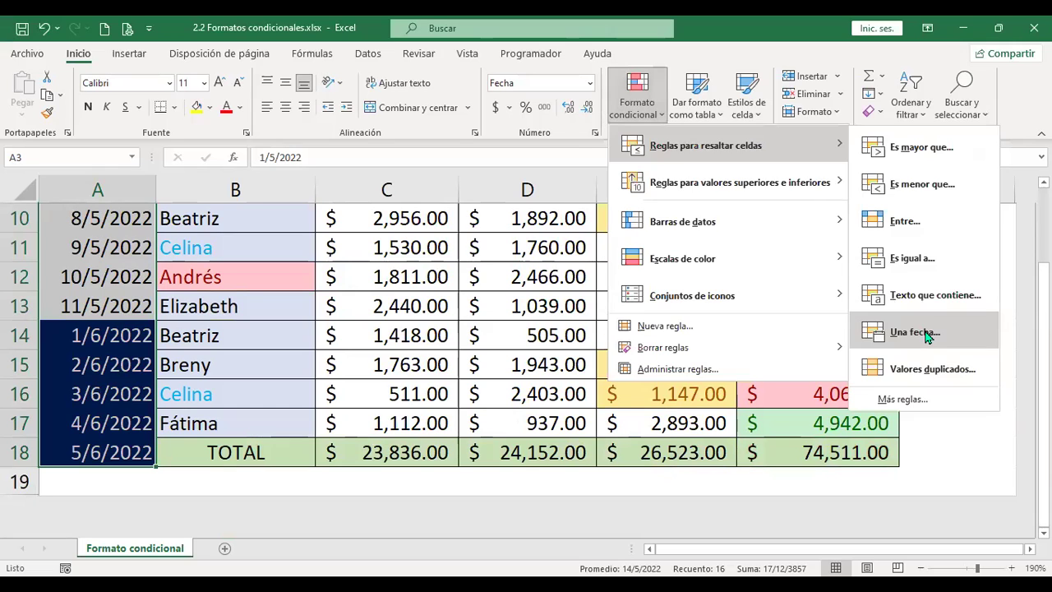
pyautogui.click(900, 333)
pyautogui.click(403, 278)
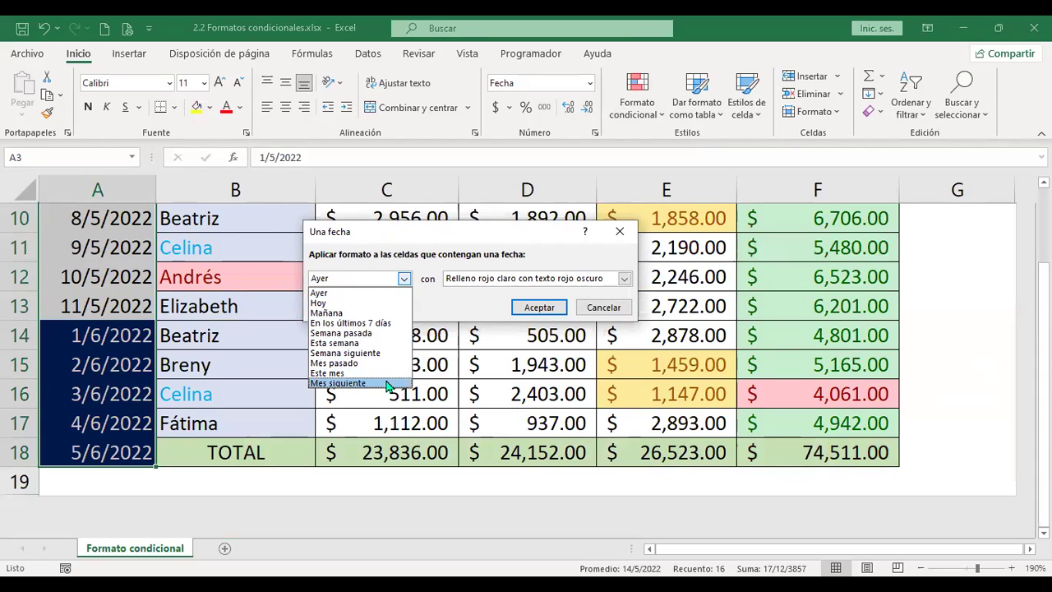
pyautogui.click(489, 254)
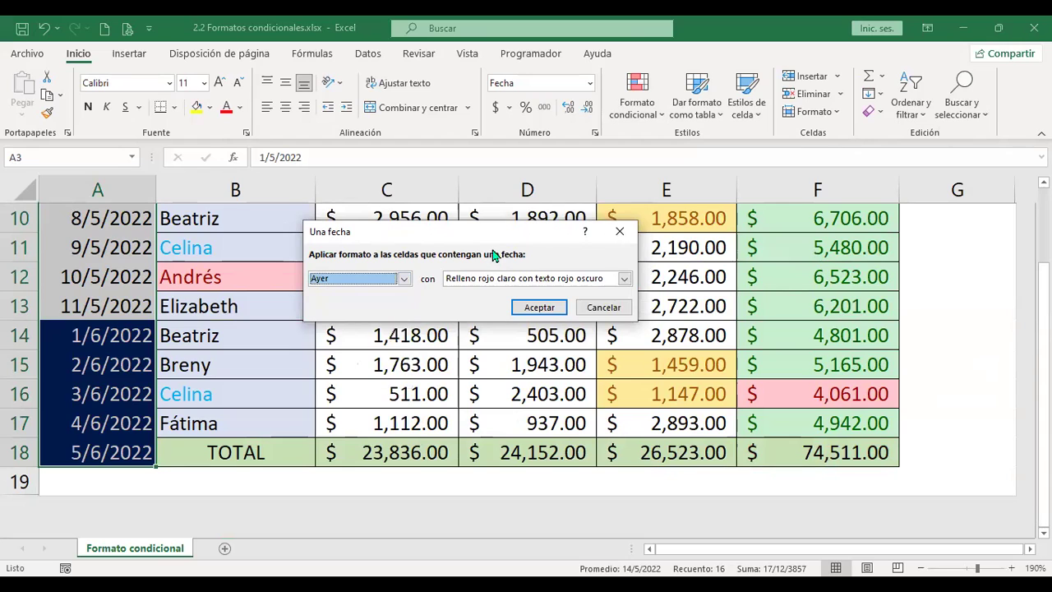
pyautogui.click(606, 313)
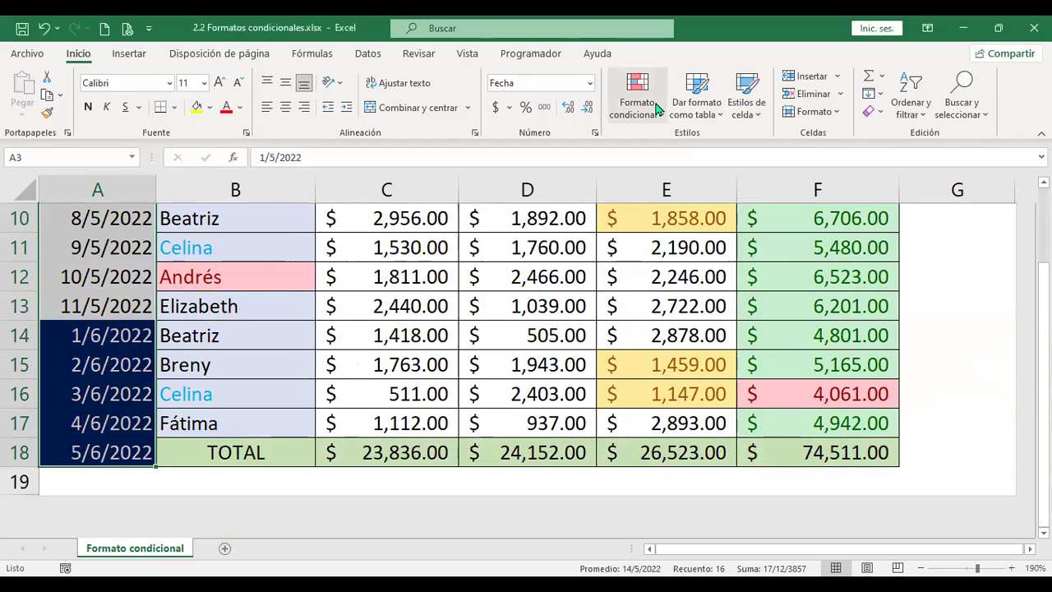
pyautogui.click(637, 94)
pyautogui.moveTo(707, 146)
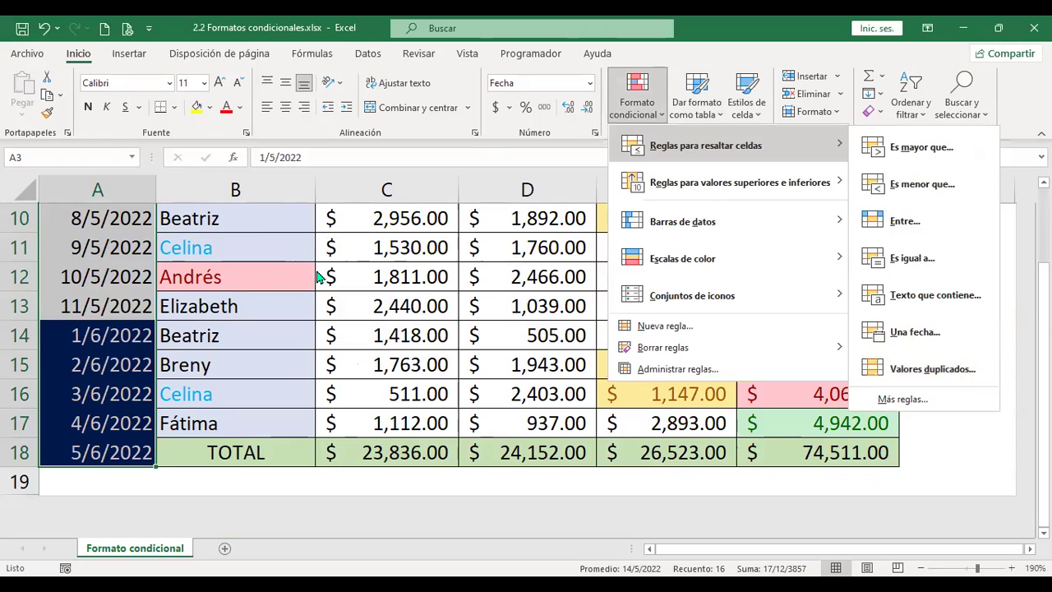
pyautogui.click(266, 248)
# Step: Select the vendor names in B3:B17 of the VENDEDOR column
pyautogui.scroll(2, 265, 242)
pyautogui.scroll(1, 261, 241)
pyautogui.click(251, 274)
pyautogui.scroll(-3, 251, 274)
pyautogui.scroll(-3, 251, 275)
pyautogui.scroll(2, 247, 293)
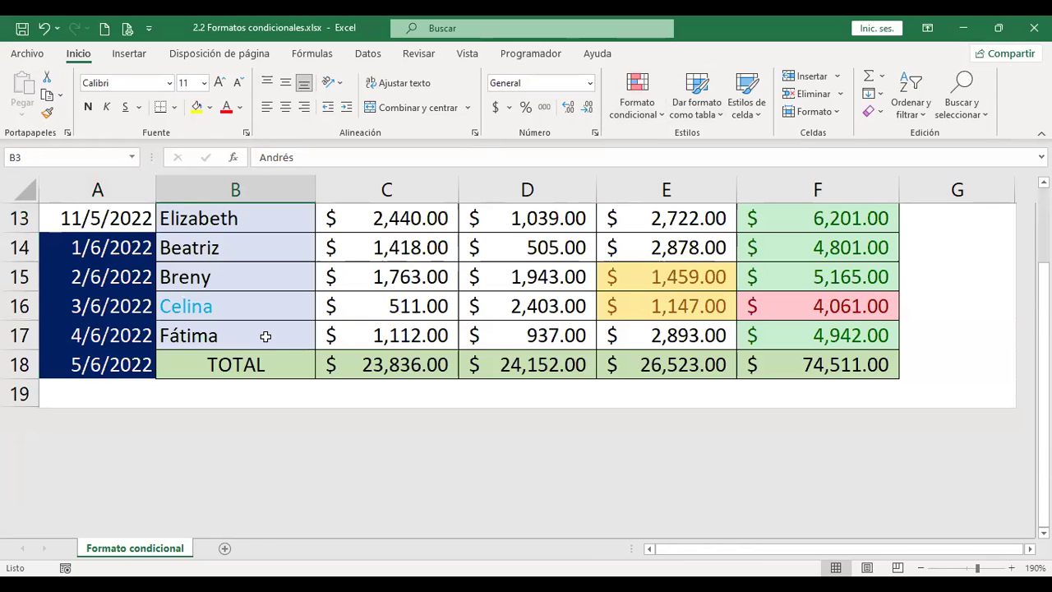
pyautogui.scroll(4, 271, 304)
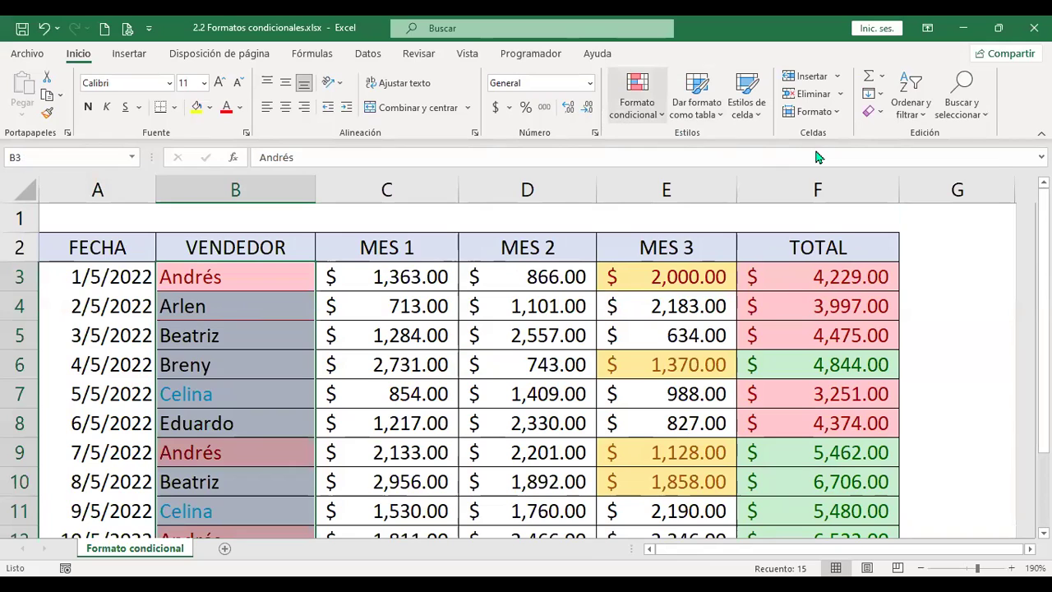
# Step: Start a duplicate-values highlight rule for B3:B17 and keep its condition on Duplicados
pyautogui.click(637, 95)
pyautogui.moveTo(728, 143)
pyautogui.click(918, 365)
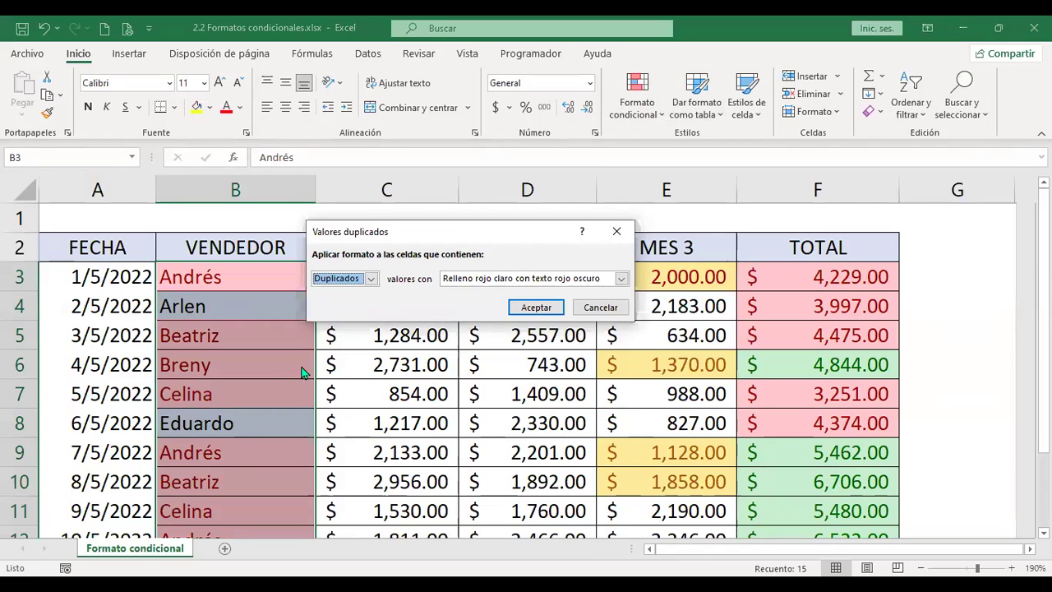
pyautogui.click(371, 280)
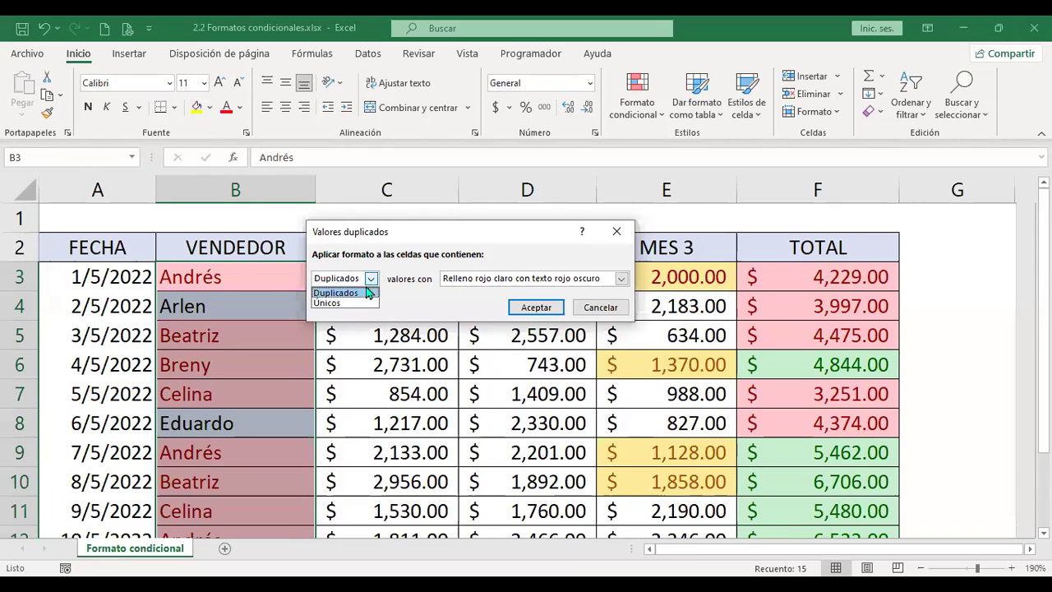
pyautogui.click(371, 291)
pyautogui.click(371, 280)
pyautogui.click(367, 293)
# Step: Give the duplicates rule a custom format with the standard purple (Púrpura) font colour and apply it to B3:B17
pyautogui.click(621, 278)
pyautogui.click(508, 355)
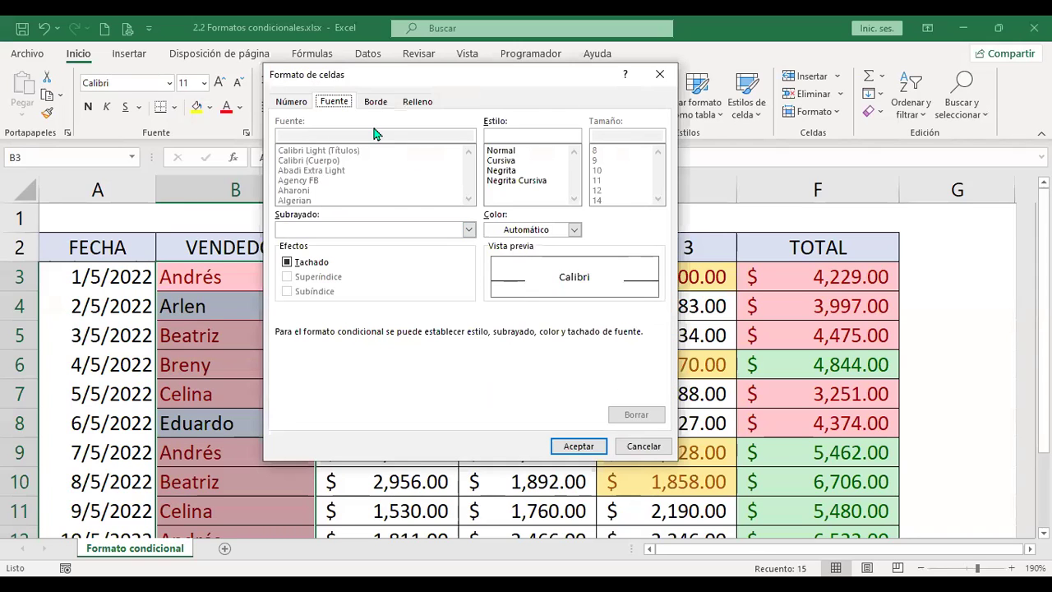
pyautogui.click(573, 230)
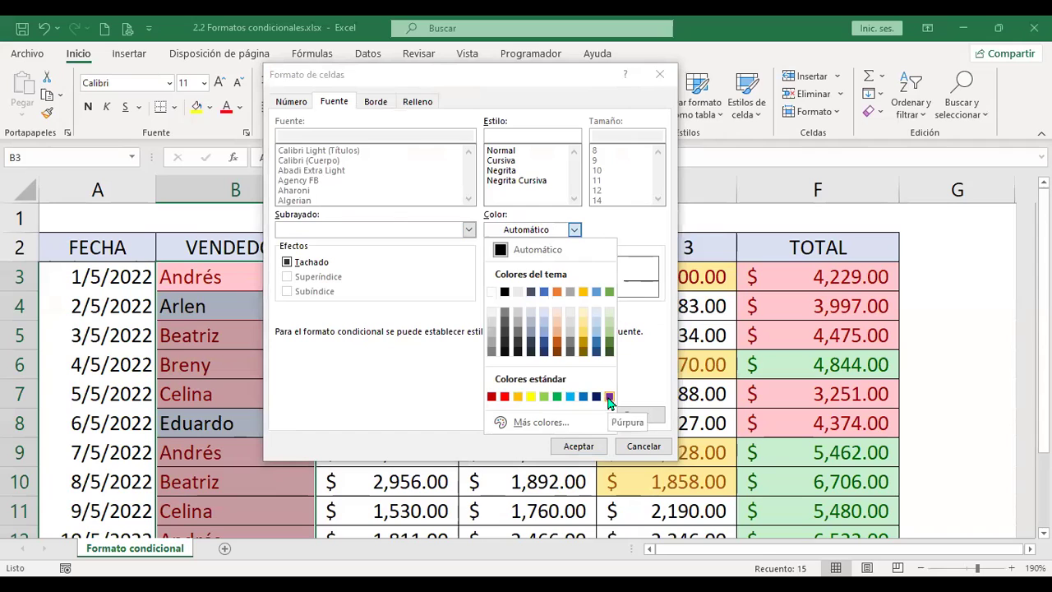
pyautogui.click(609, 397)
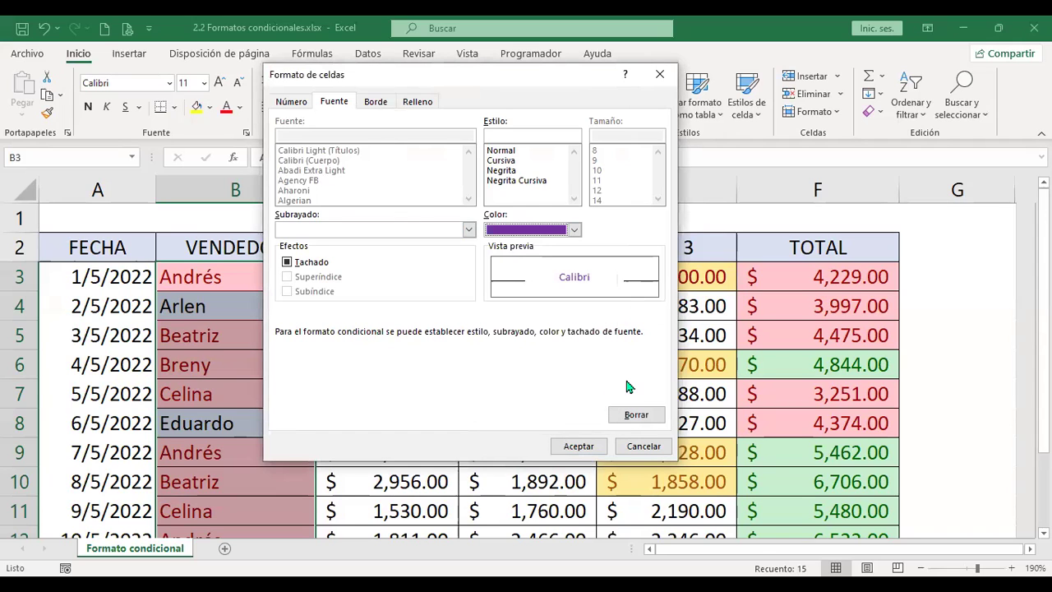
pyautogui.click(590, 447)
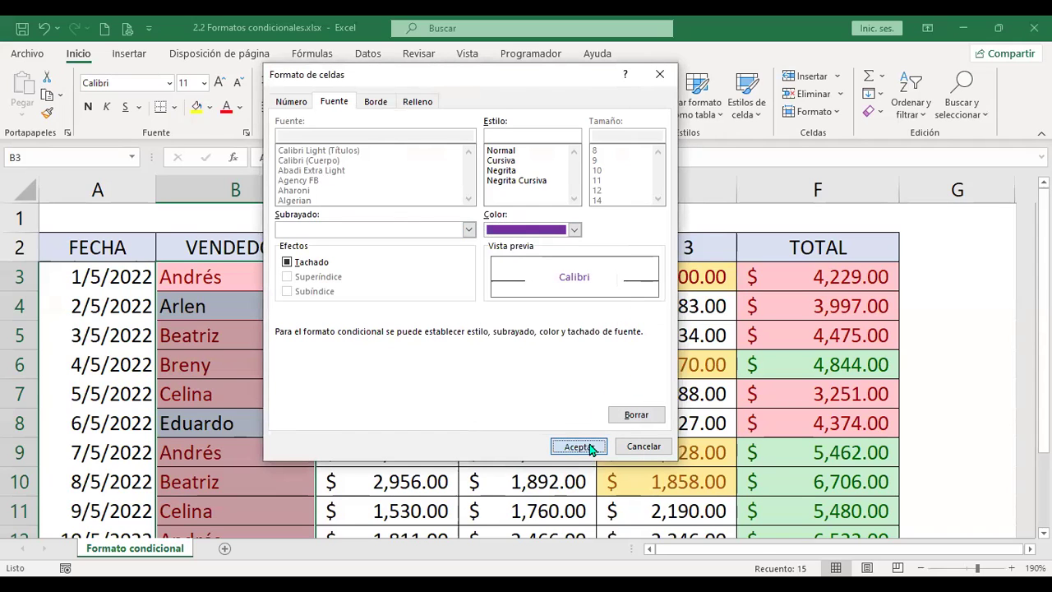
pyautogui.click(535, 305)
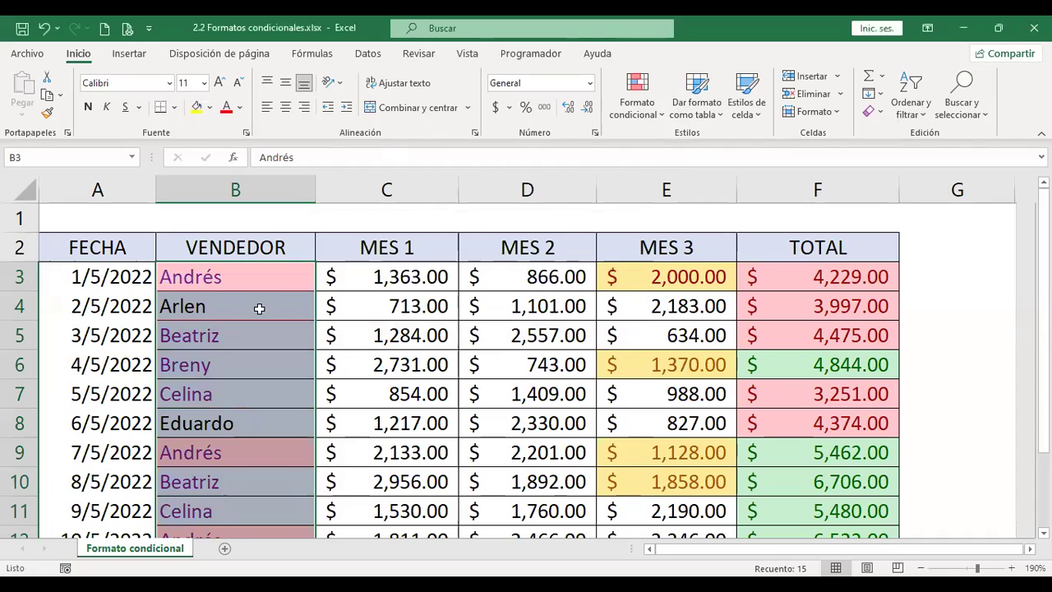
# Step: Examine the VENDEDOR column to compare the repeated vendor names with those that occur only once
pyautogui.click(259, 308)
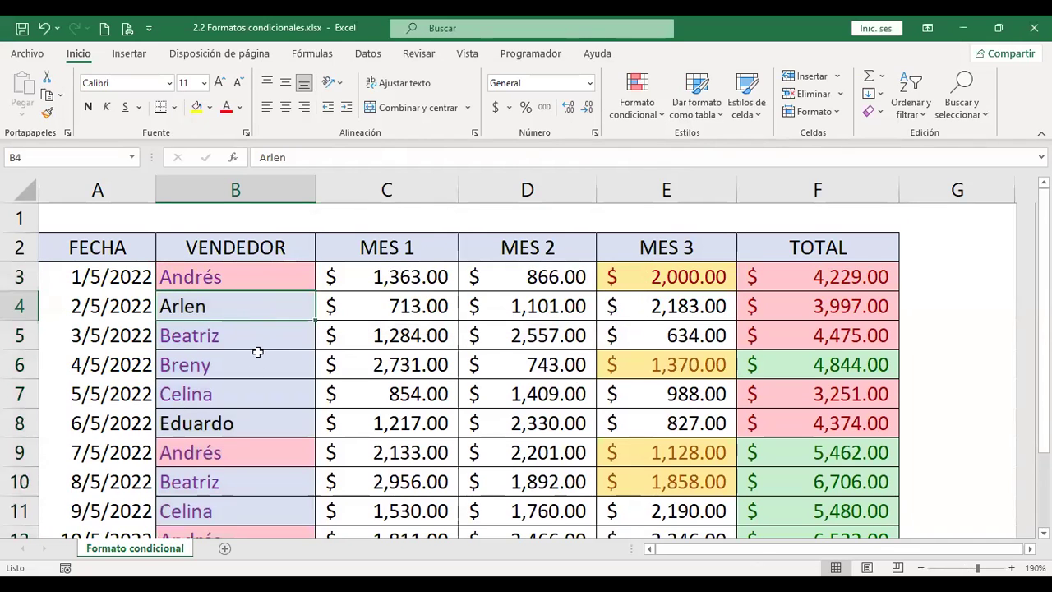
pyautogui.scroll(-1, 257, 351)
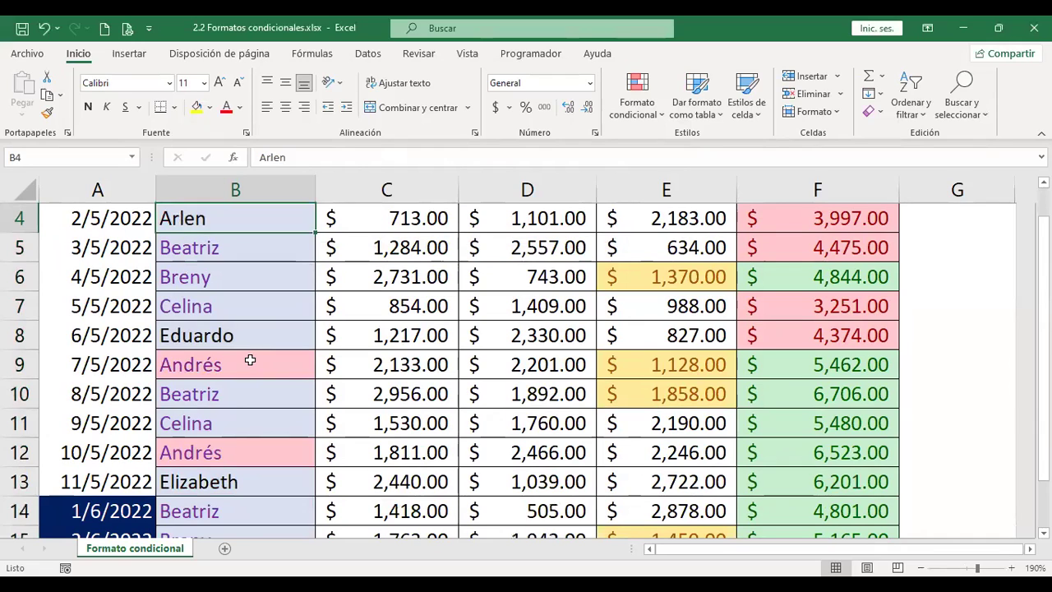
pyautogui.click(221, 310)
pyautogui.scroll(-2, 296, 336)
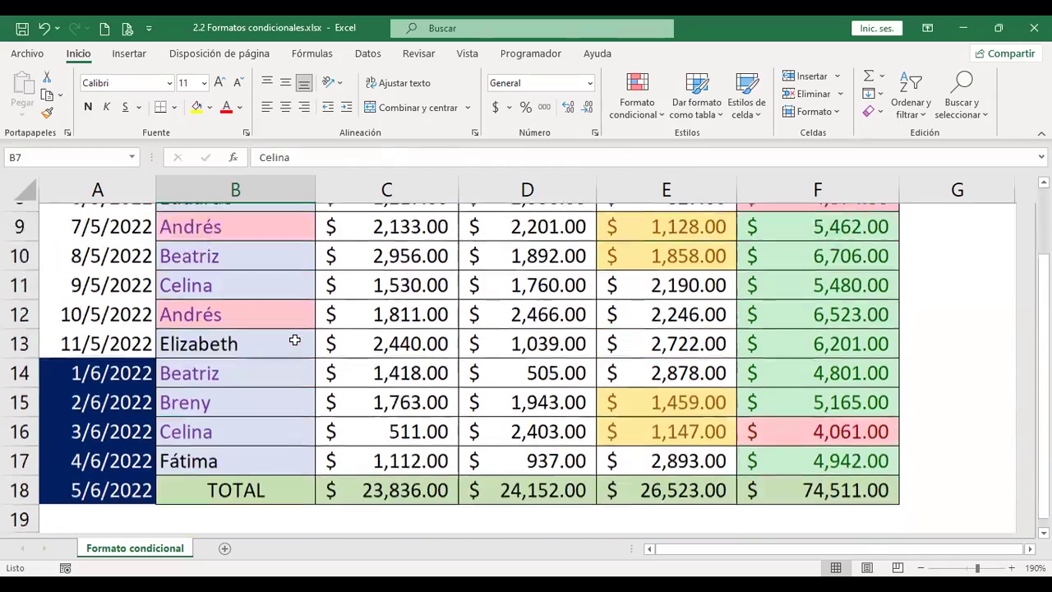
pyautogui.scroll(1, 294, 339)
pyautogui.scroll(2, 294, 339)
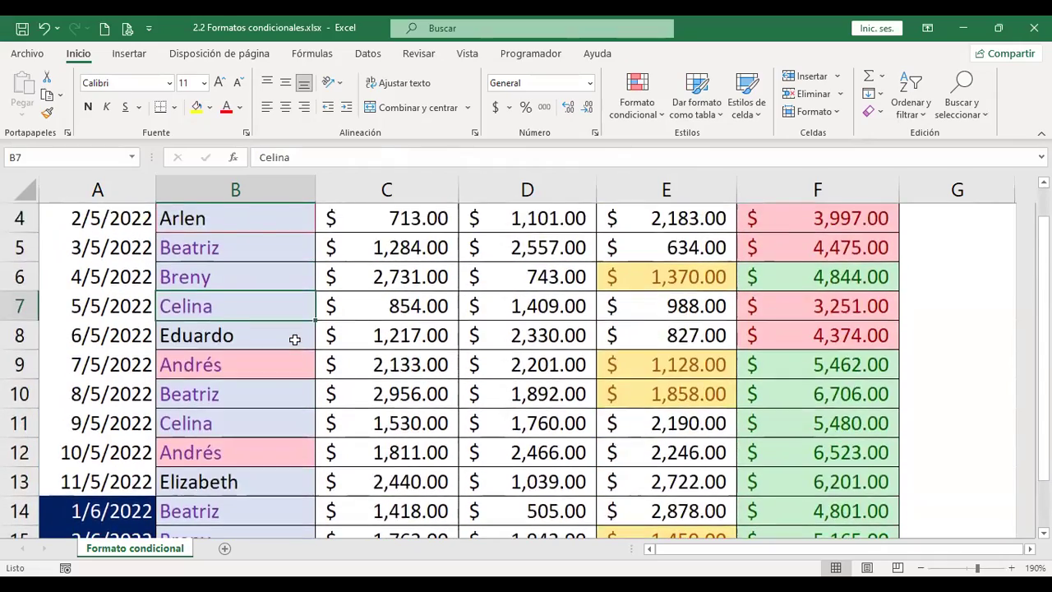
pyautogui.scroll(-1, 294, 339)
pyautogui.scroll(-1, 285, 298)
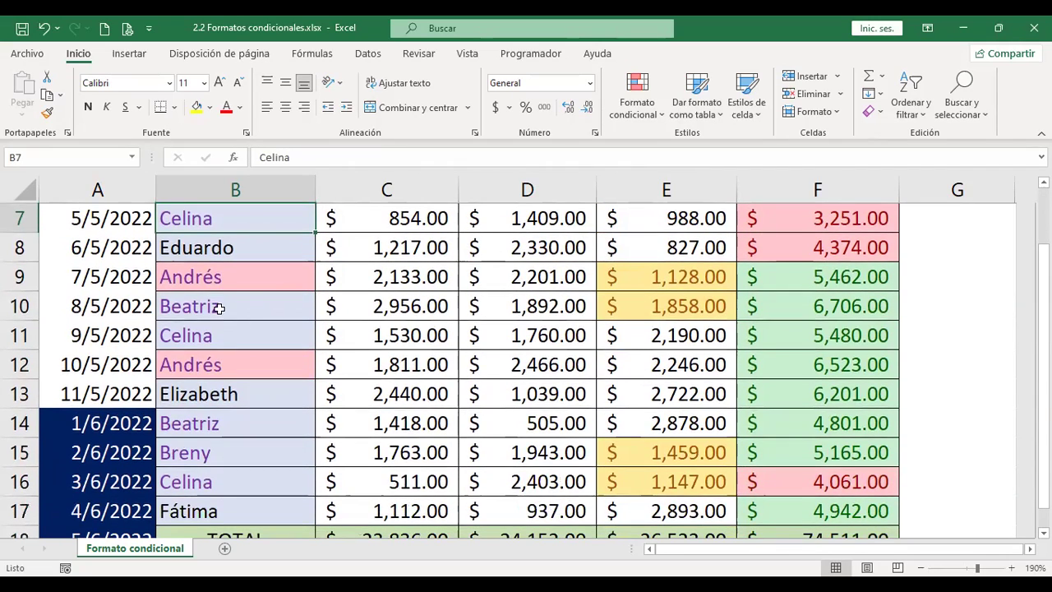
pyautogui.scroll(-1, 223, 332)
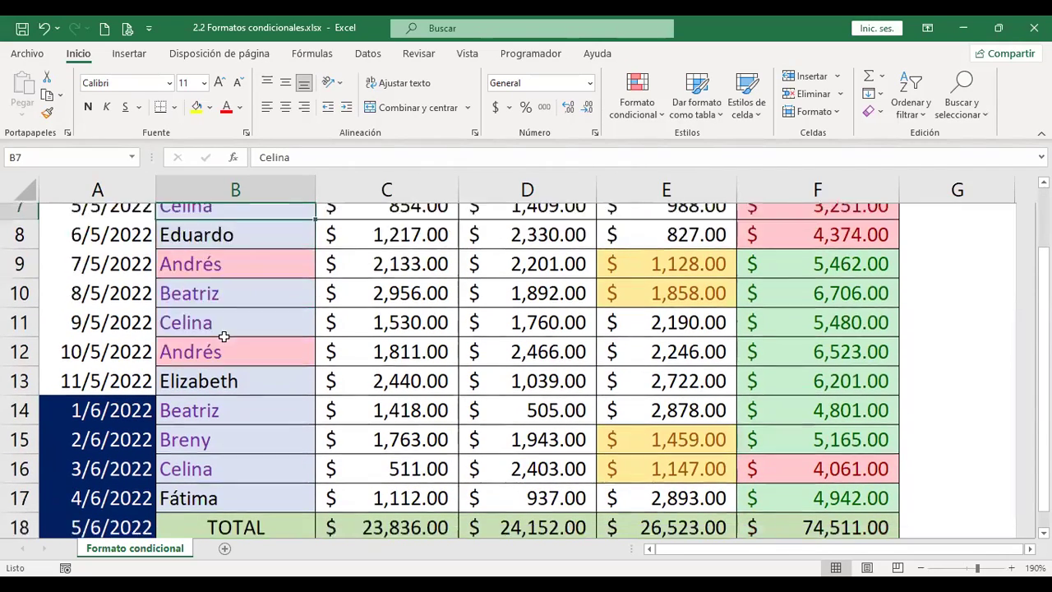
pyautogui.scroll(3, 223, 335)
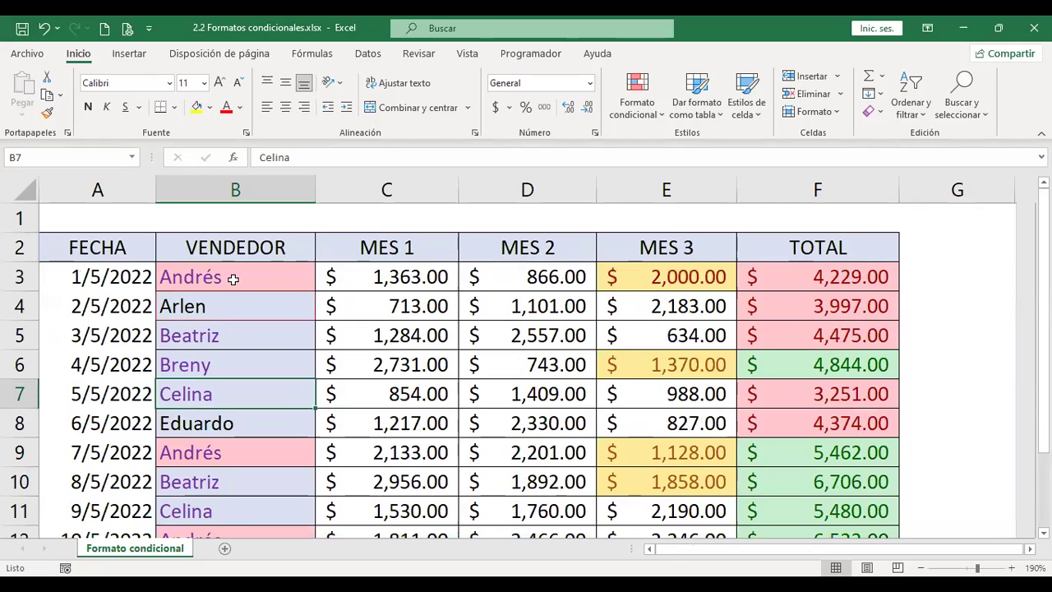
# Step: Select B3:B17 again and start a duplicate-values highlight rule with its condition set to Únicos
pyautogui.click(235, 277)
pyautogui.scroll(-2, 235, 283)
pyautogui.scroll(-2, 233, 312)
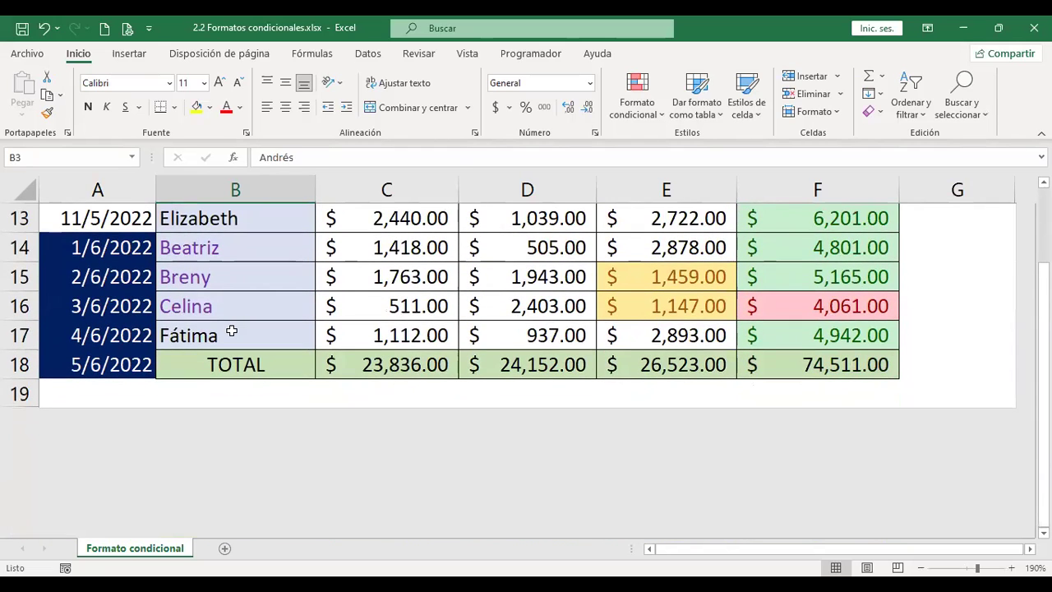
pyautogui.keyDown('shift'); pyautogui.click(232, 331); pyautogui.keyUp('shift')
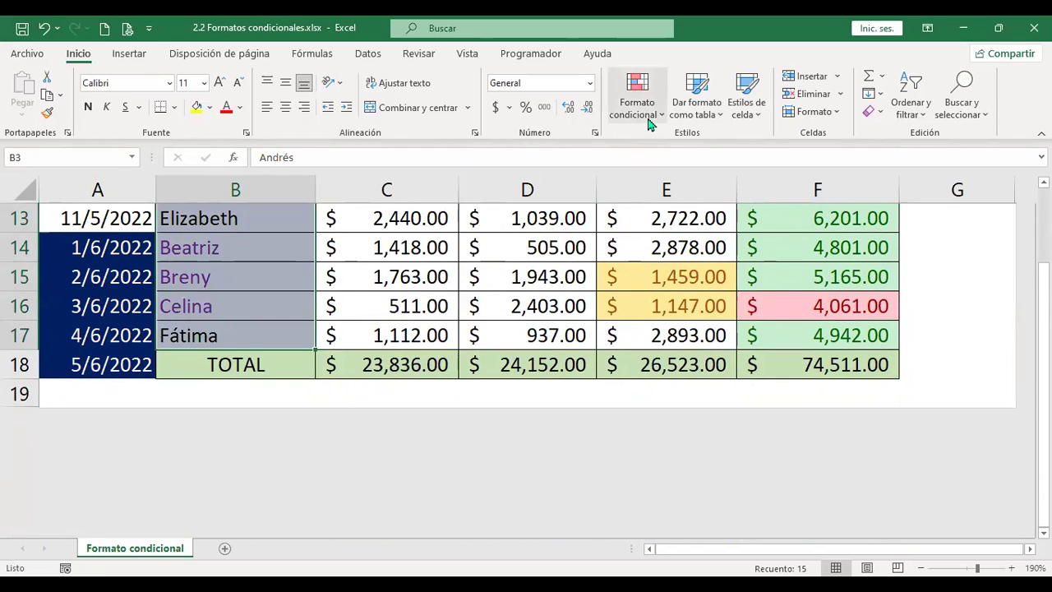
pyautogui.click(637, 94)
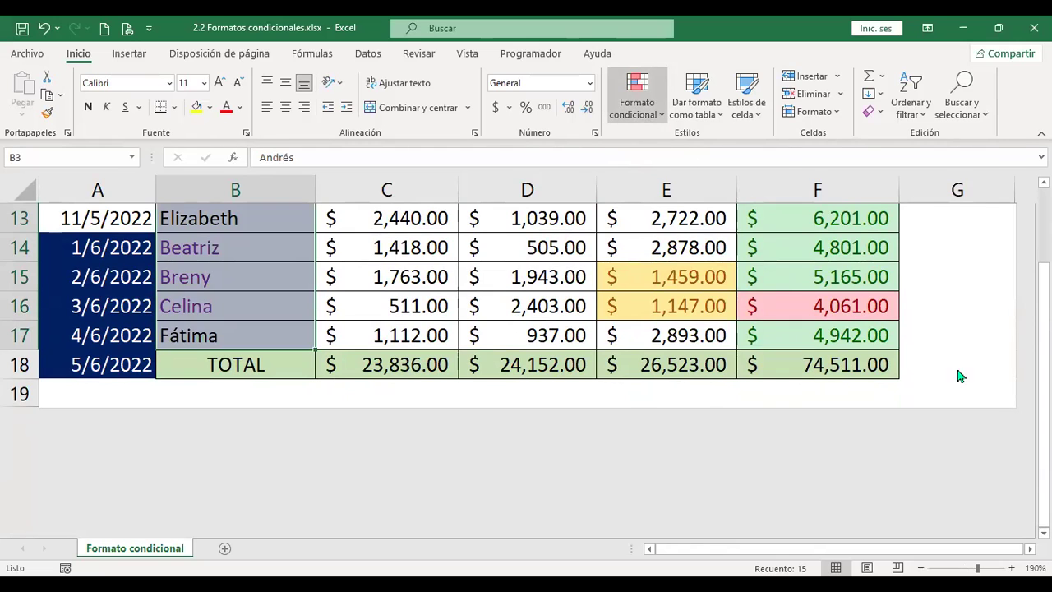
pyautogui.moveTo(740, 146)
pyautogui.click(931, 369)
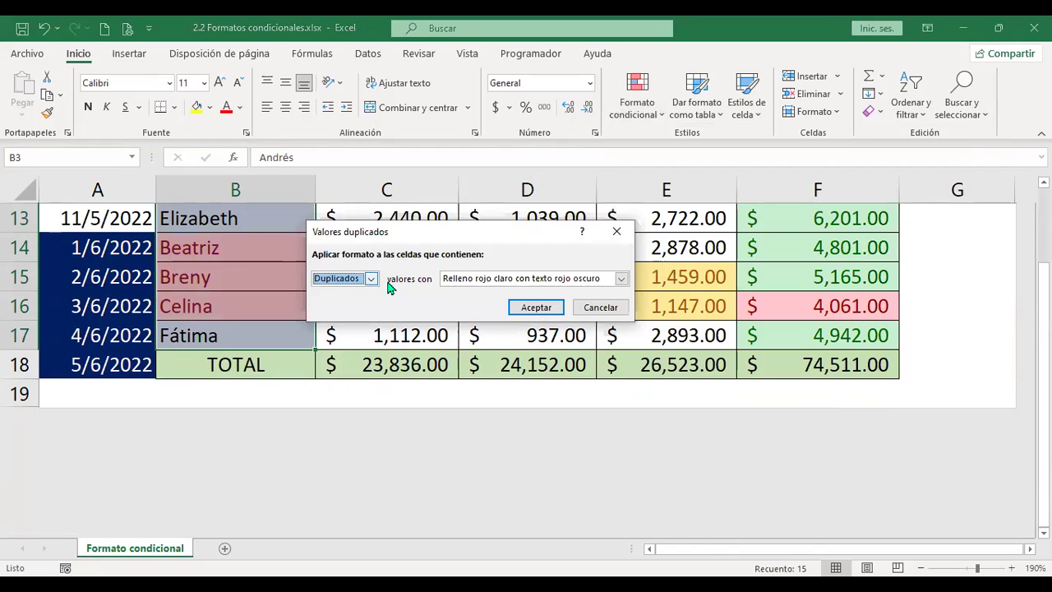
pyautogui.click(372, 280)
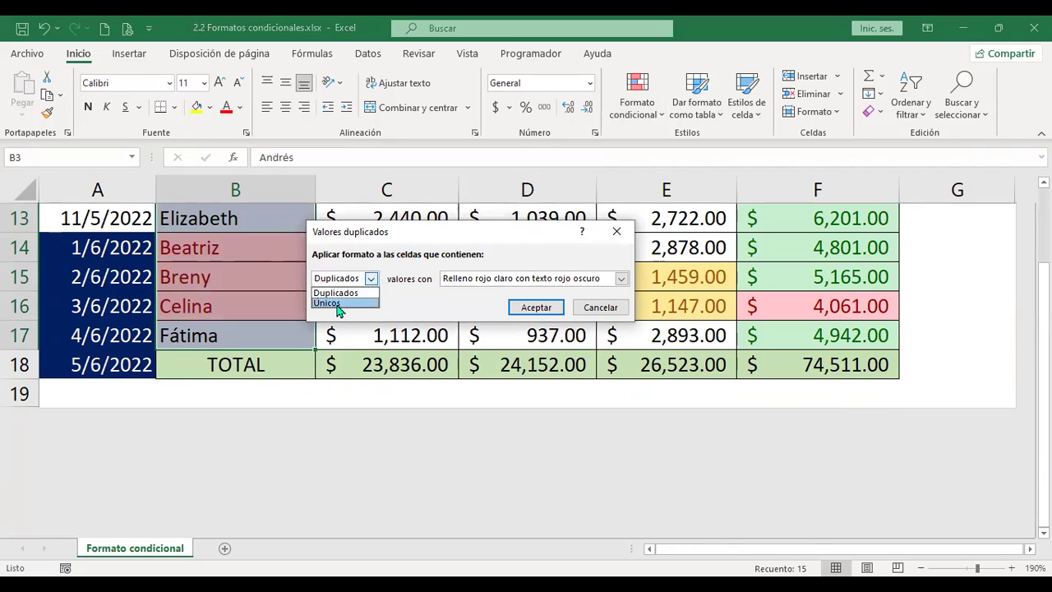
pyautogui.click(339, 303)
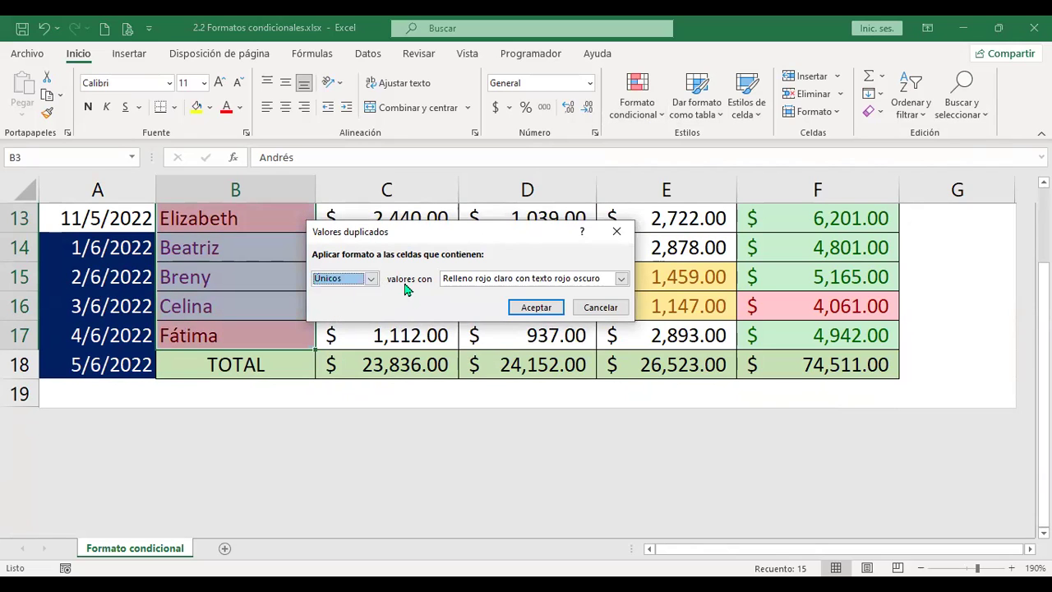
# Step: Give the unique-values rule a custom format with the lightest green theme fill and apply it to B3:B17
pyautogui.click(621, 278)
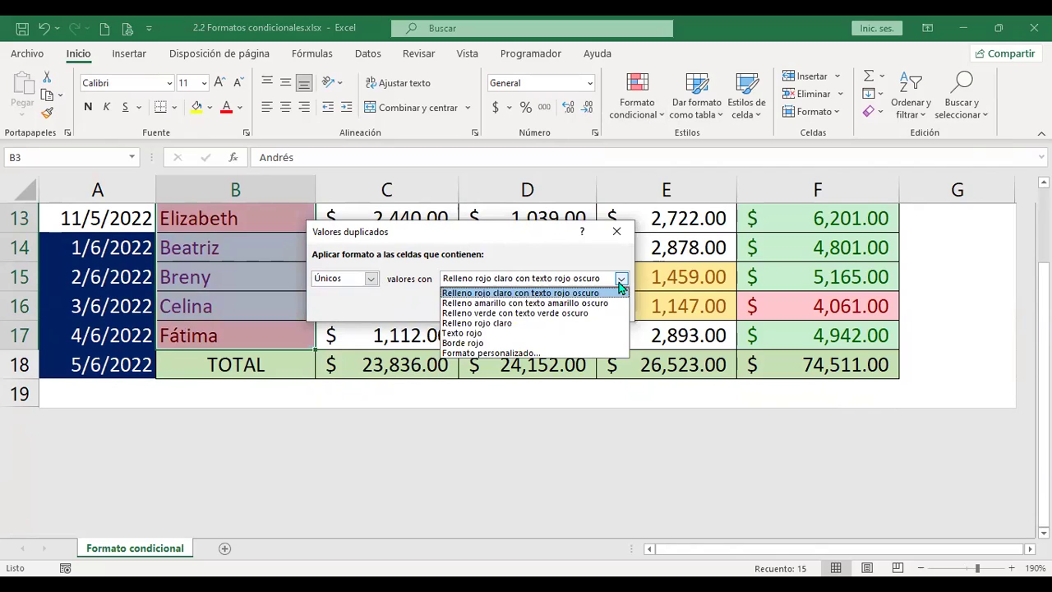
pyautogui.click(493, 354)
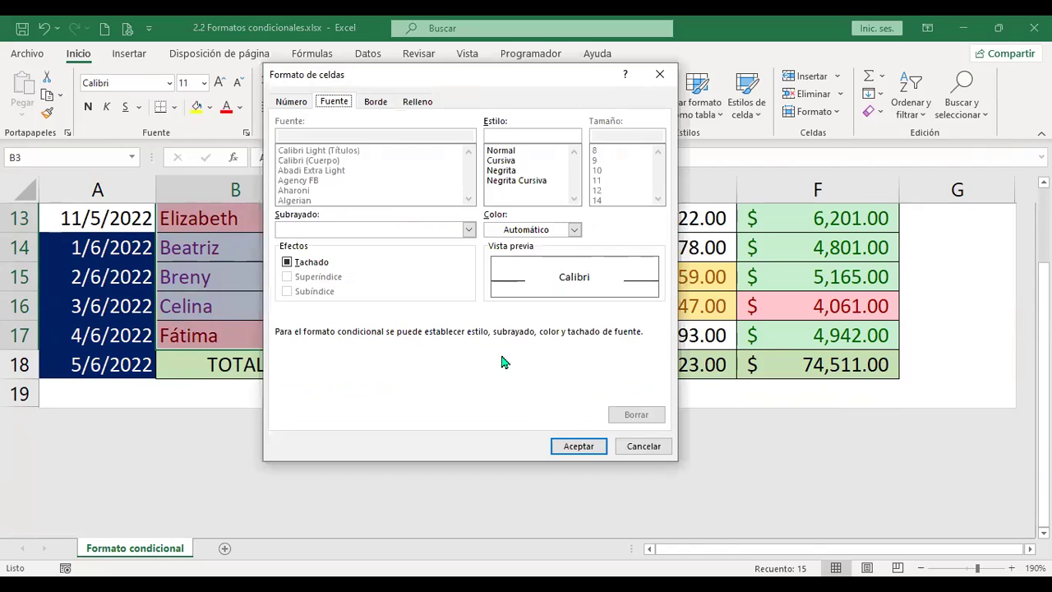
pyautogui.click(418, 104)
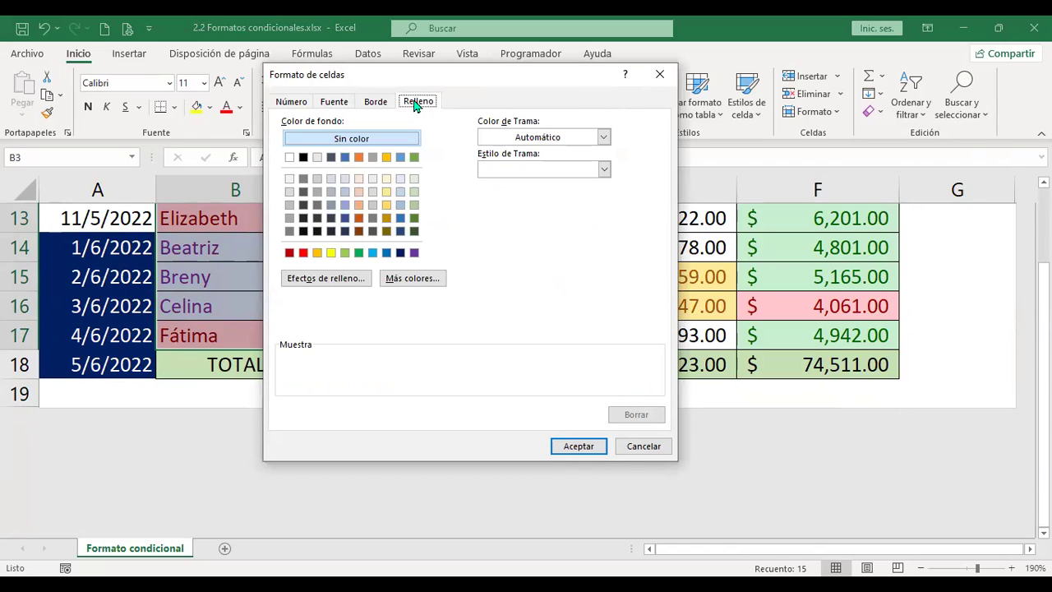
pyautogui.click(414, 179)
pyautogui.click(575, 446)
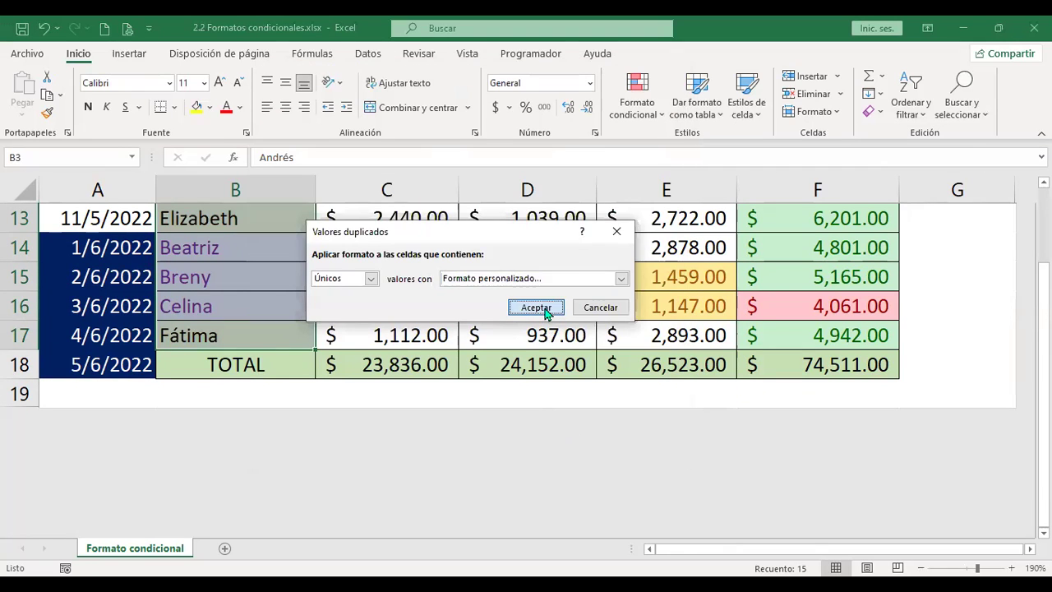
pyautogui.click(536, 307)
# Step: Check which vendor names in the VENDEDOR column are highlighted as unique
pyautogui.scroll(1, 266, 331)
pyautogui.click(265, 304)
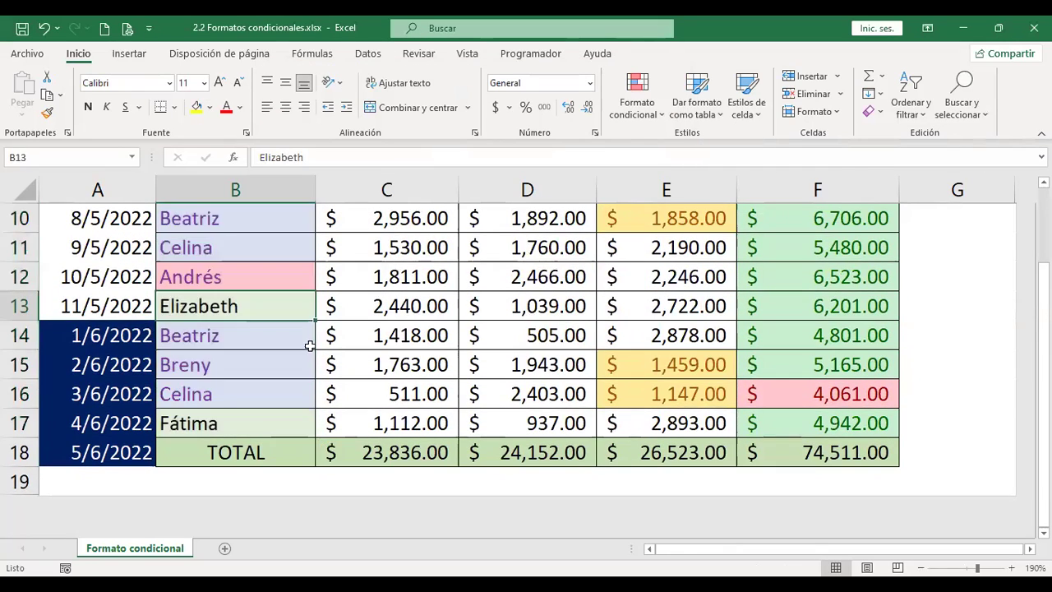
pyautogui.scroll(2, 309, 346)
pyautogui.scroll(1, 309, 346)
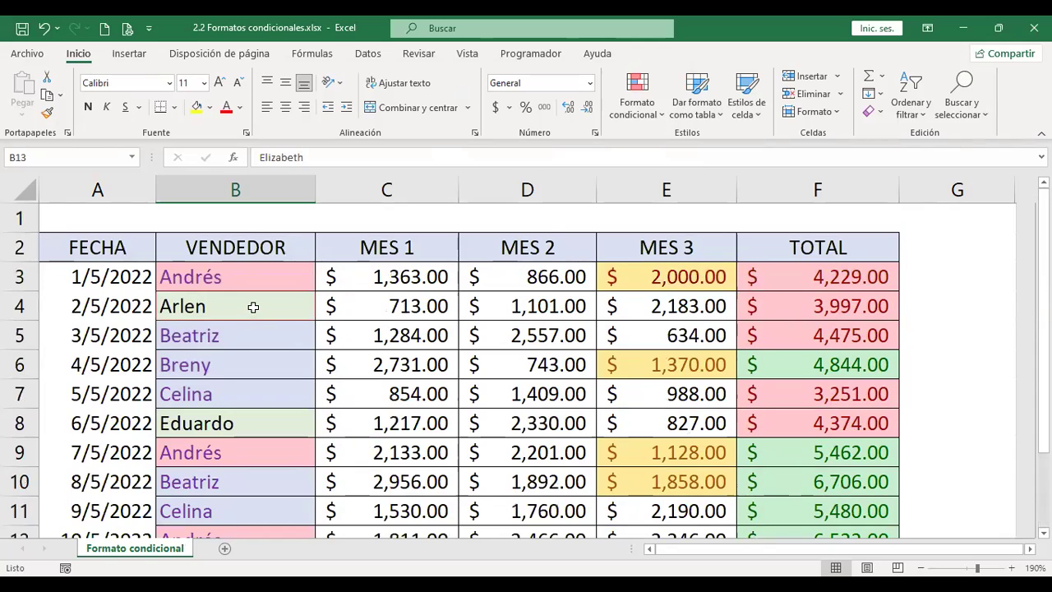
pyautogui.click(251, 307)
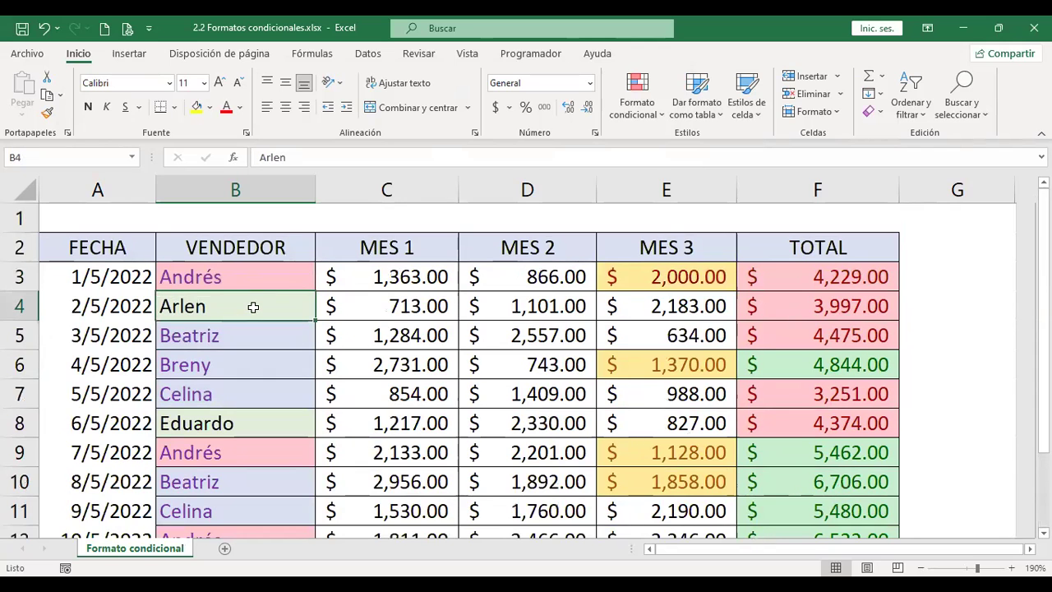
pyautogui.click(254, 424)
pyautogui.scroll(-3, 263, 409)
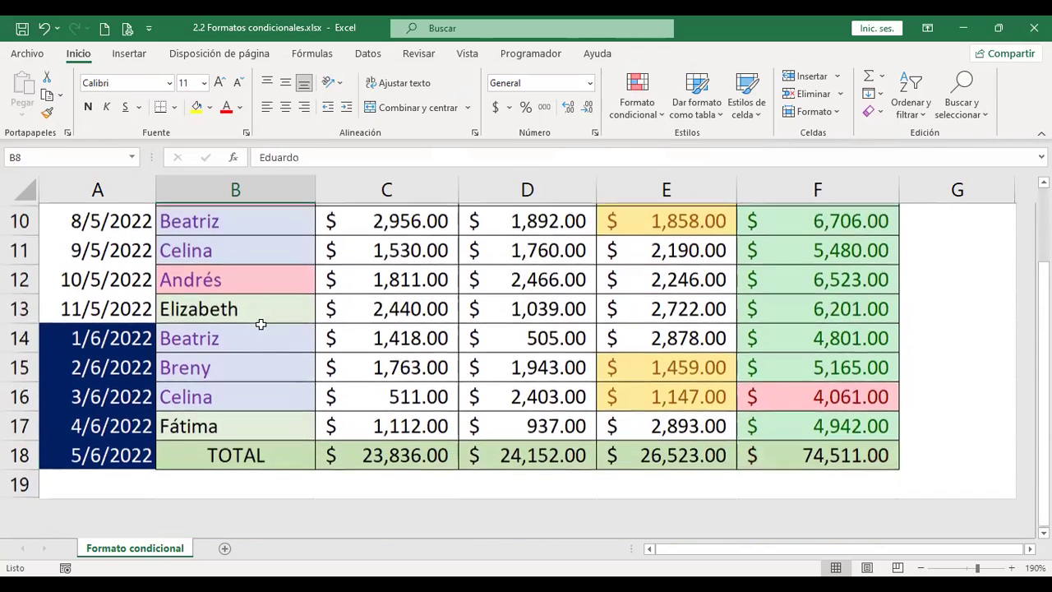
pyautogui.click(261, 306)
pyautogui.click(271, 413)
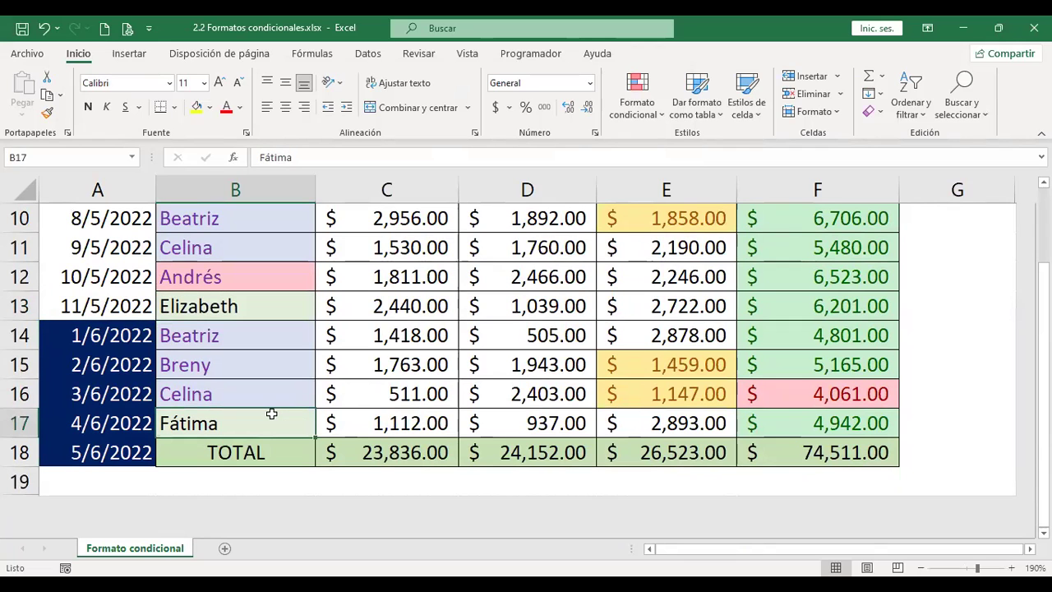
# Step: View the options for formatting all cells based on their values in the new formatting rule dialog, and cancel it
pyautogui.scroll(2, 270, 413)
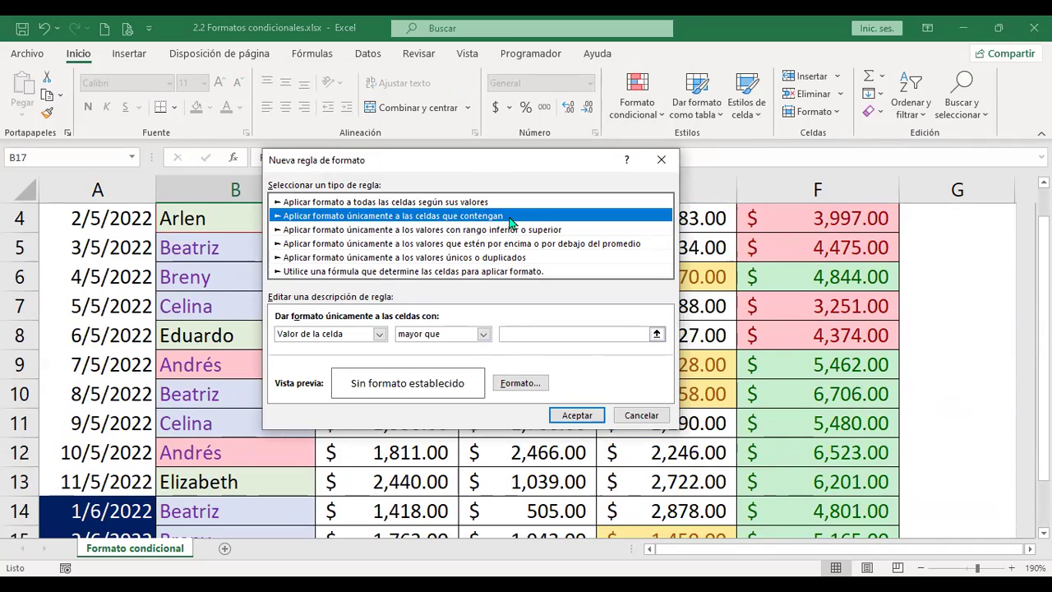
pyautogui.click(461, 202)
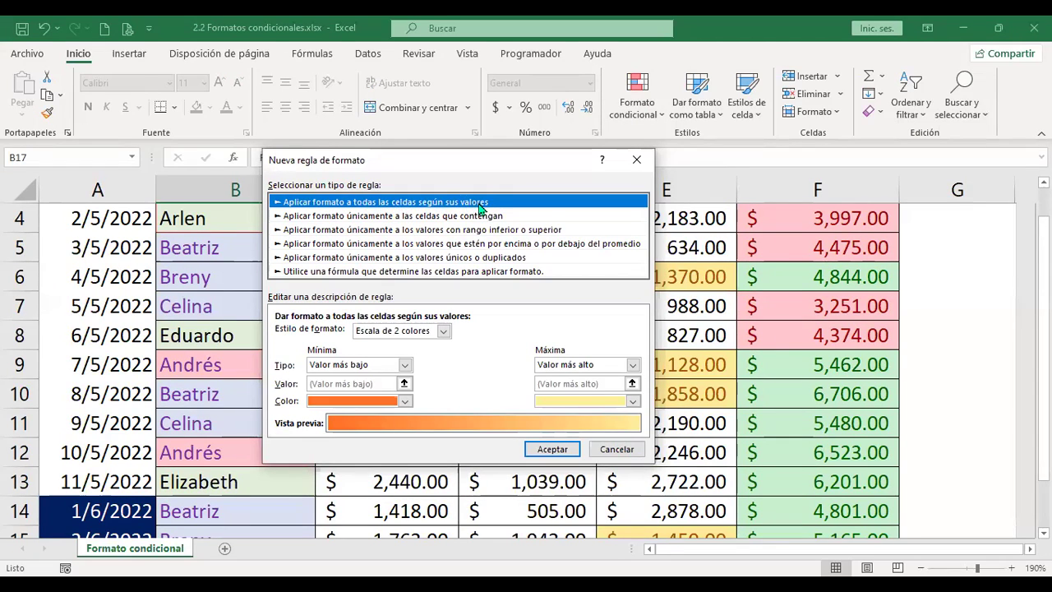
pyautogui.click(613, 450)
# Step: Select the MES 2 values in D3:D17 and start a new conditional-format rule through the additional highlight-cell rules
pyautogui.scroll(1, 364, 366)
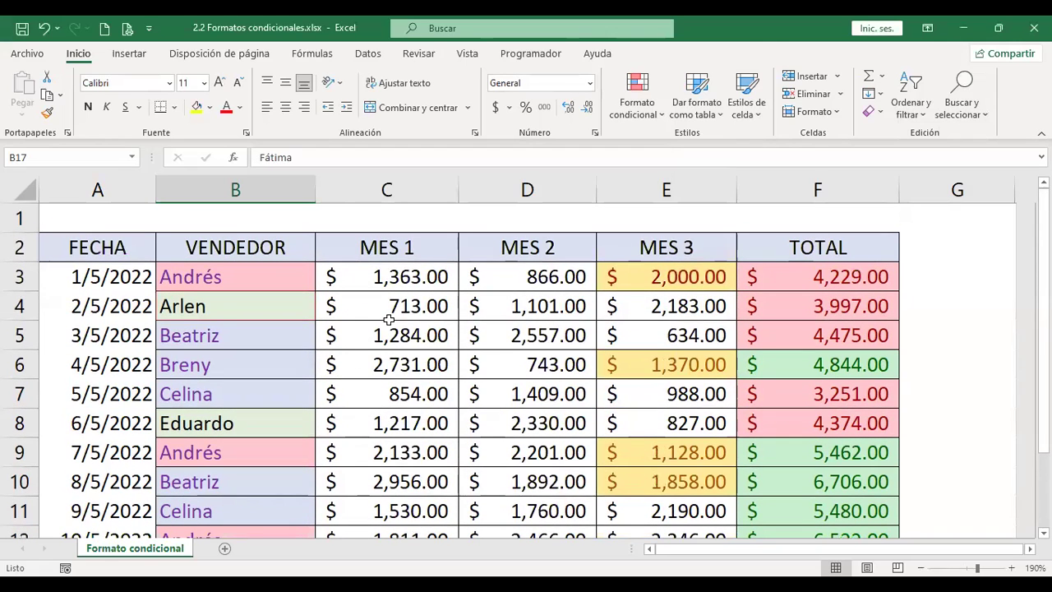
pyautogui.moveTo(532, 276); pyautogui.dragTo(527, 337)
pyautogui.scroll(-4, 526, 341)
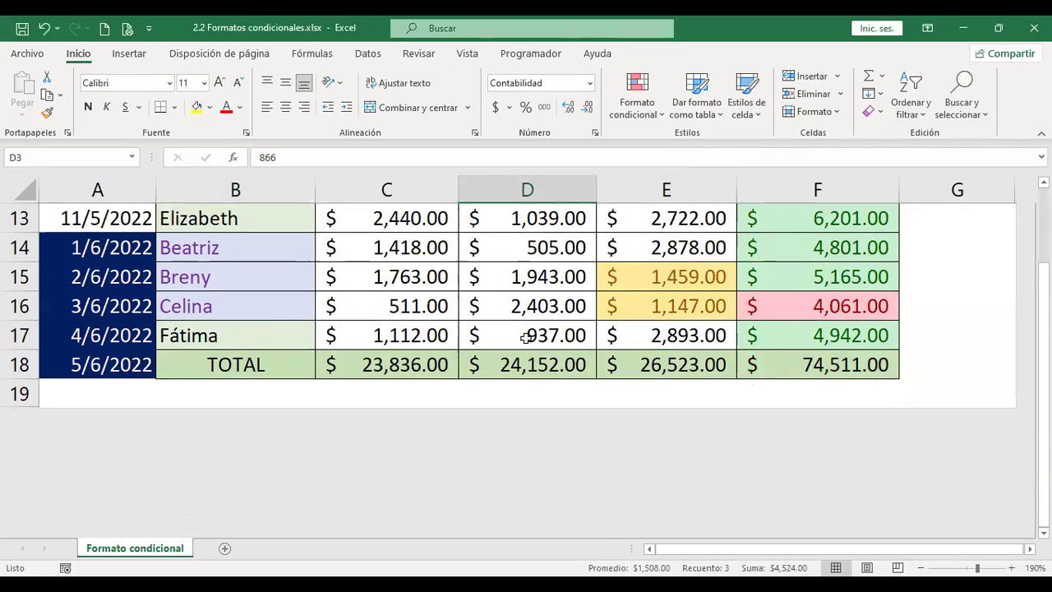
pyautogui.keyDown('shift'); pyautogui.click(527, 337); pyautogui.keyUp('shift')
pyautogui.scroll(1, 573, 357)
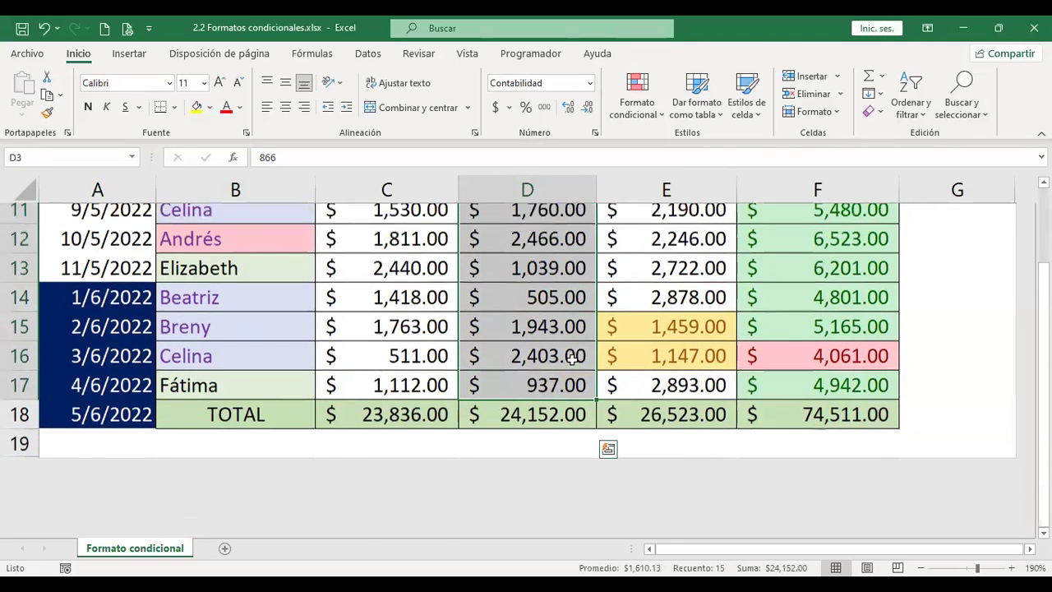
pyautogui.scroll(4, 572, 357)
pyautogui.click(656, 119)
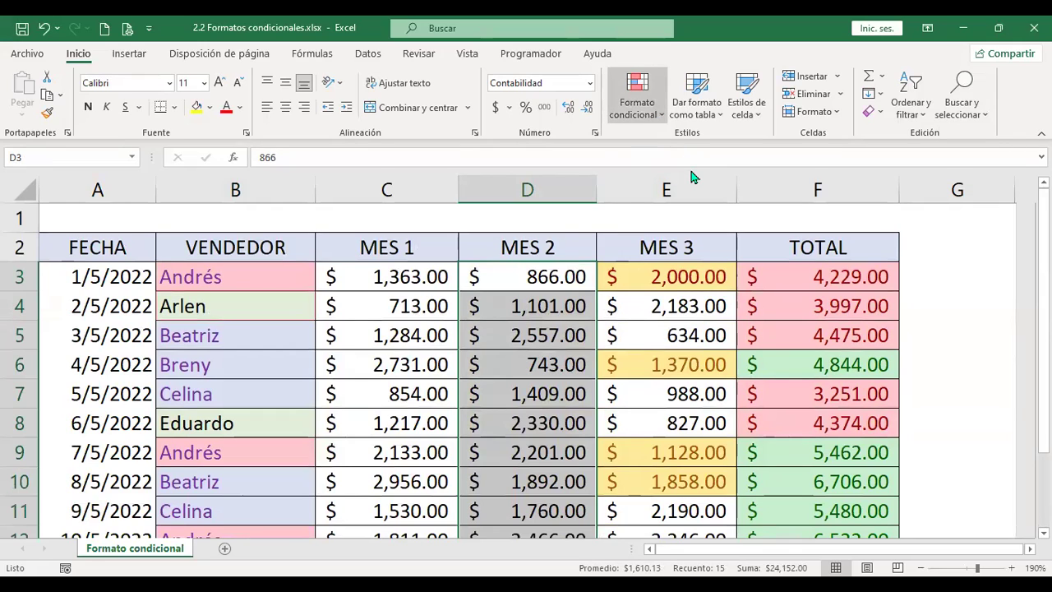
pyautogui.moveTo(708, 182)
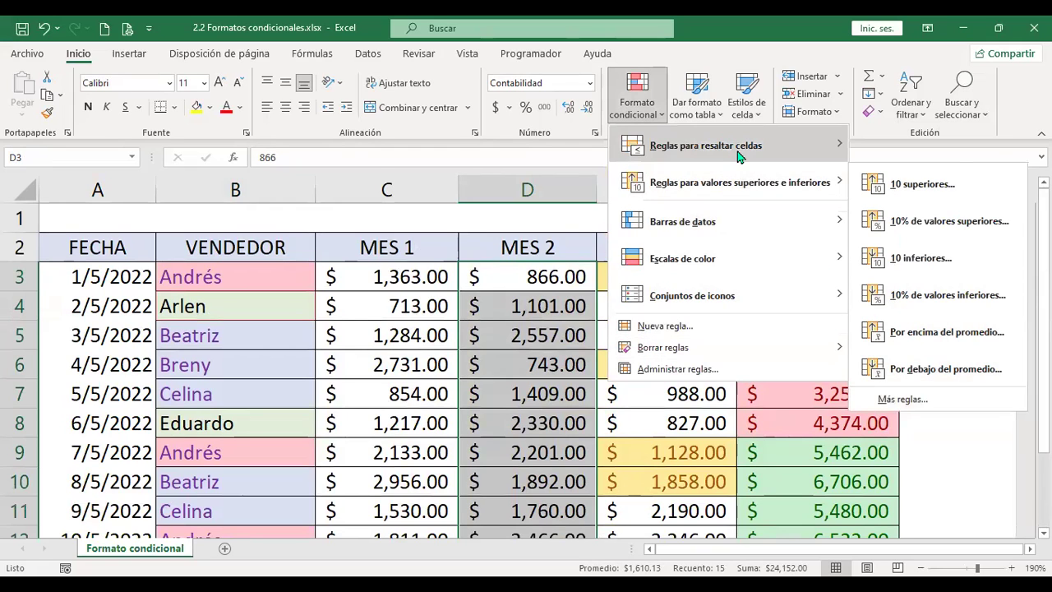
pyautogui.moveTo(738, 152)
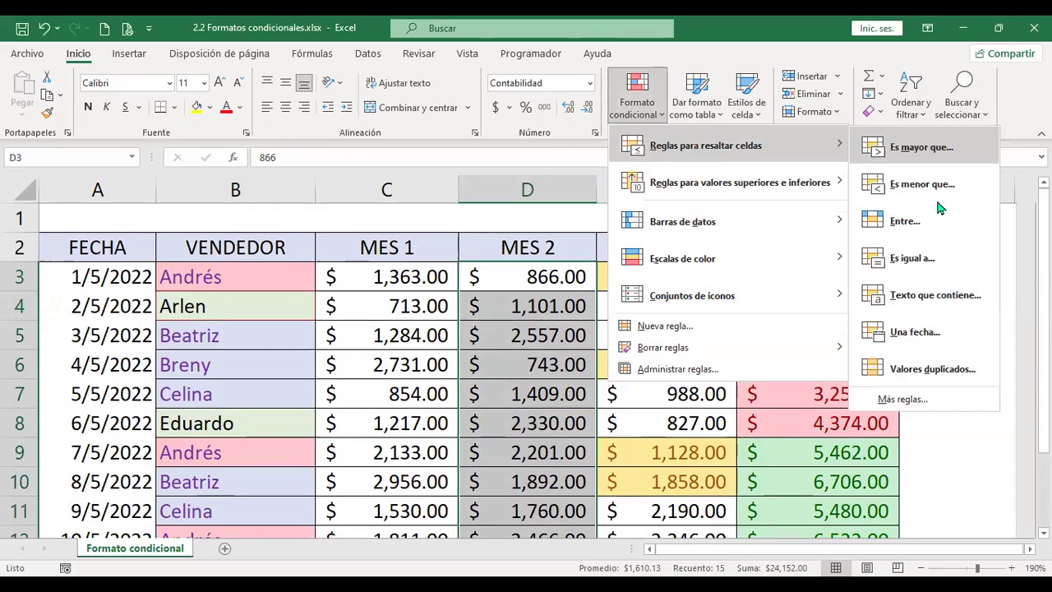
pyautogui.click(909, 402)
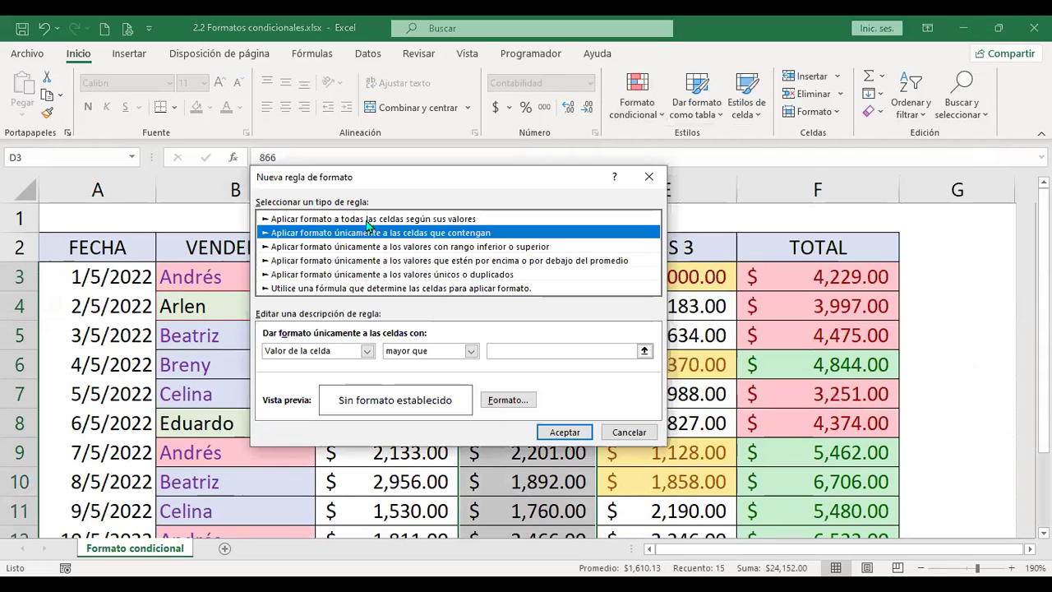
# Step: Format all selected cells by value with an Escala de 2 colores from Valor más bajo in orange to Valor más alto in light yellow
pyautogui.click(366, 220)
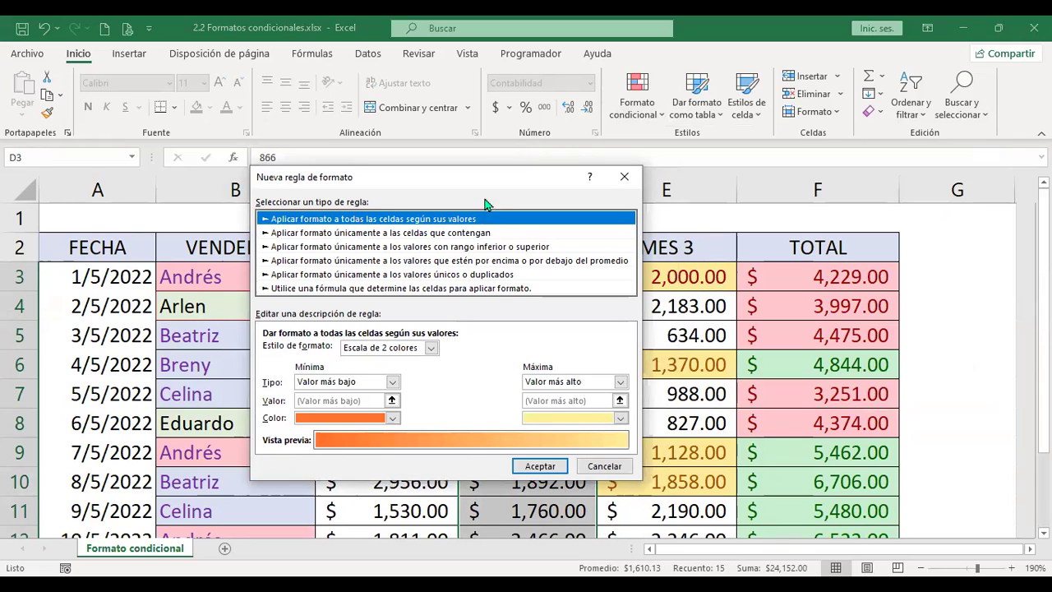
pyautogui.click(430, 347)
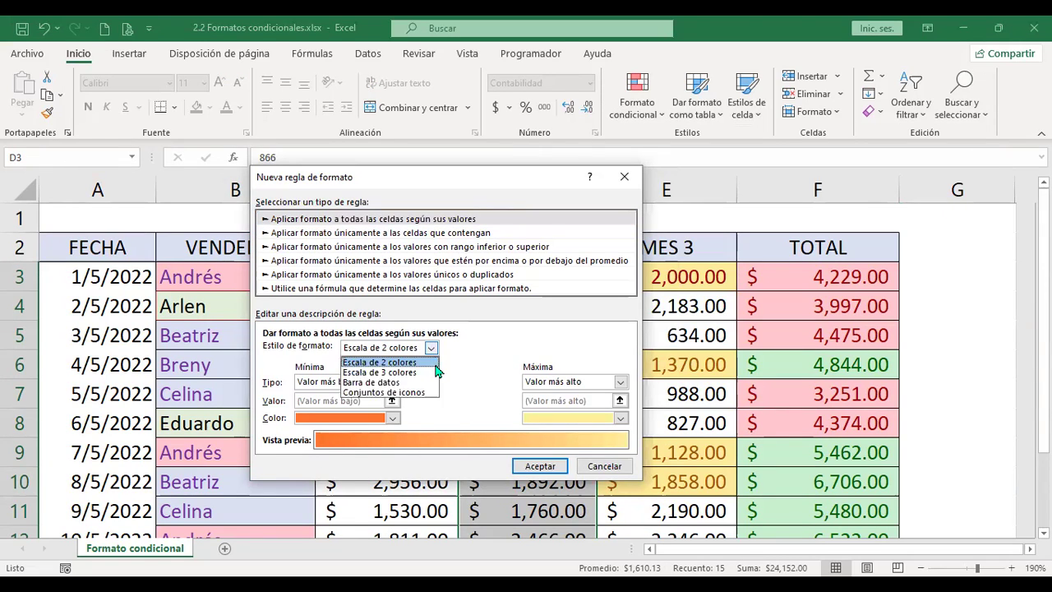
pyautogui.click(457, 363)
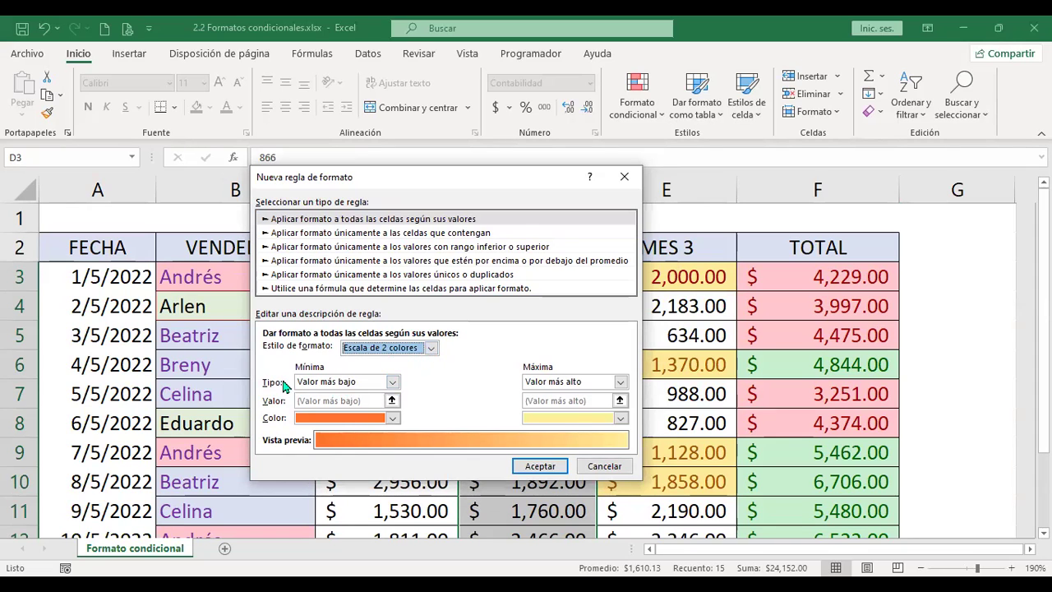
pyautogui.click(392, 382)
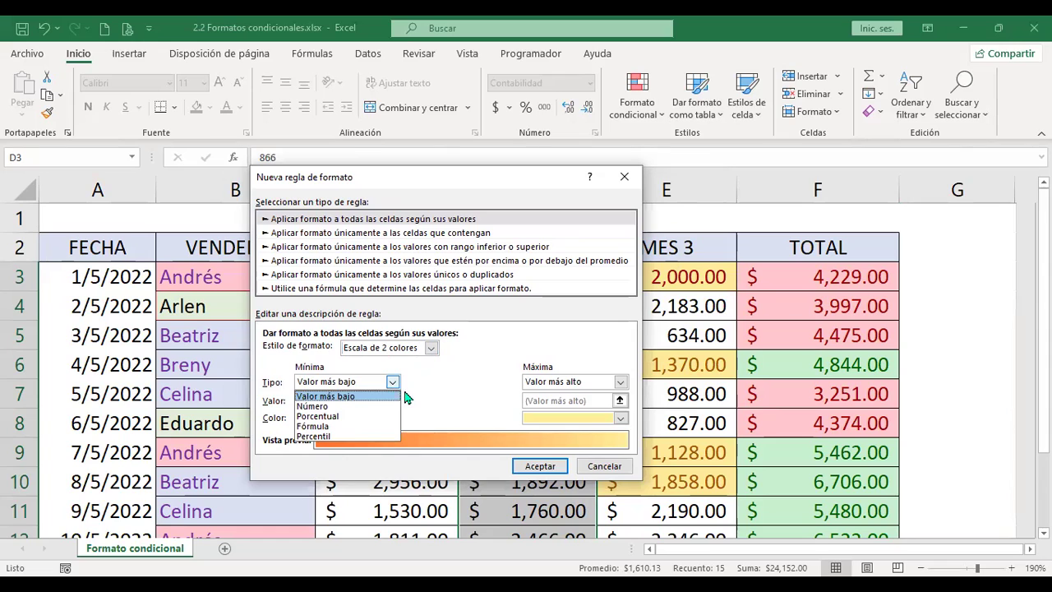
pyautogui.click(420, 380)
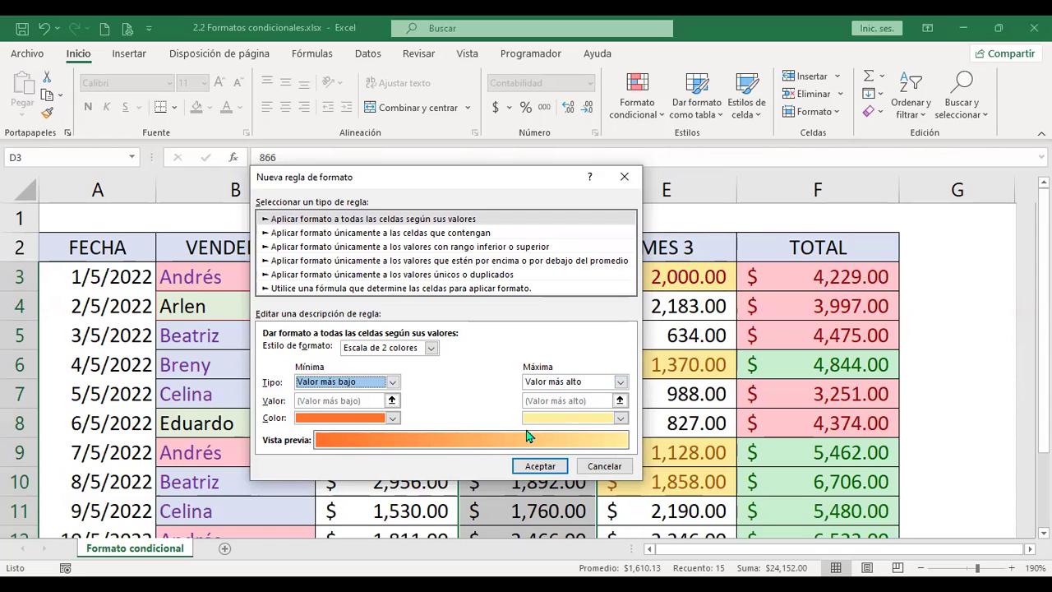
pyautogui.click(539, 465)
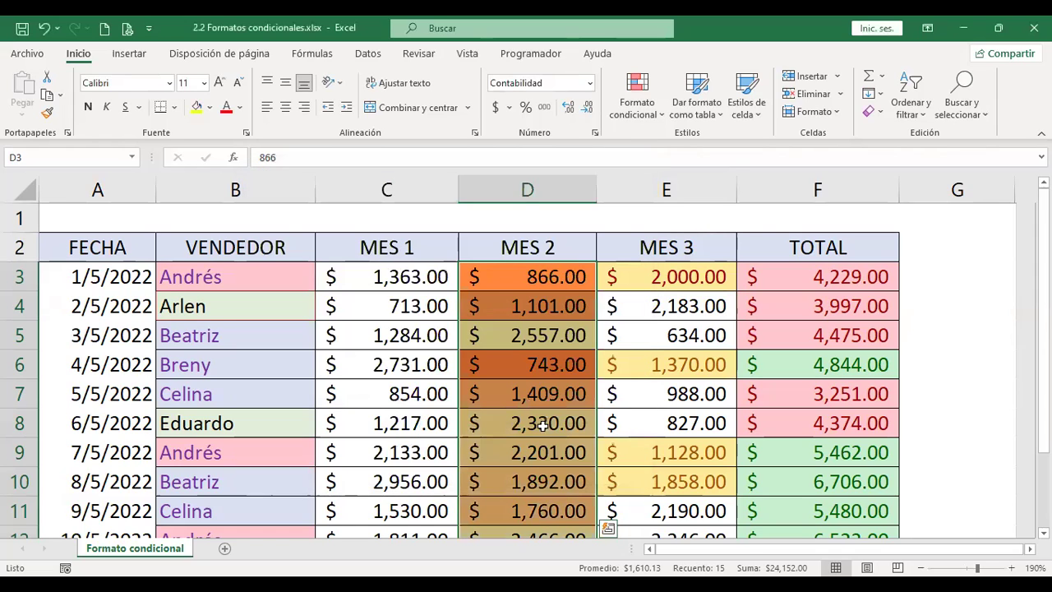
# Step: Examine how the two-color scale shades the MES 2 values from D3 to D17
pyautogui.scroll(-1, 585, 353)
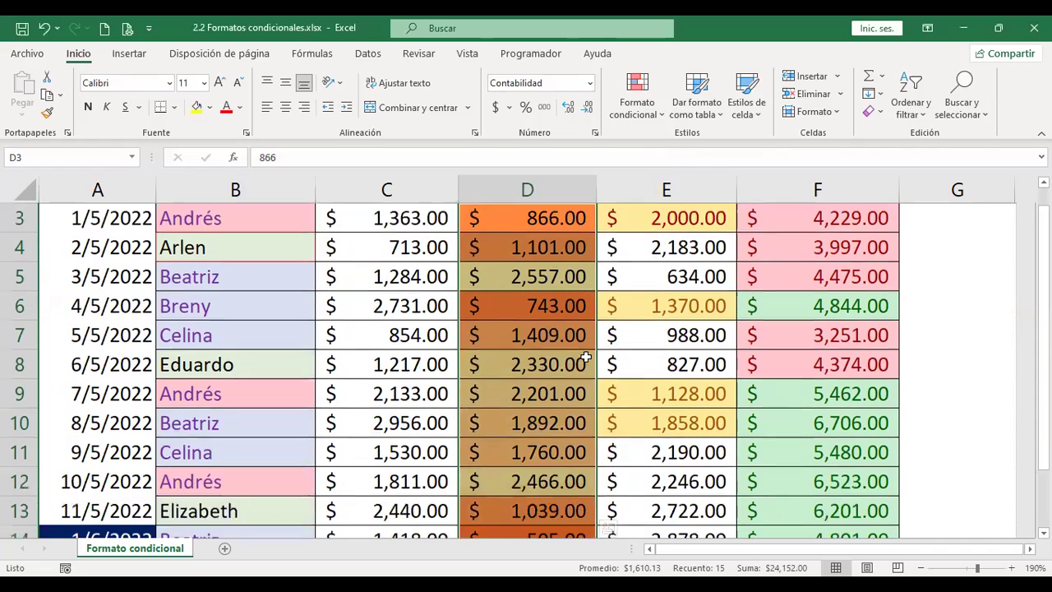
pyautogui.scroll(-2, 572, 365)
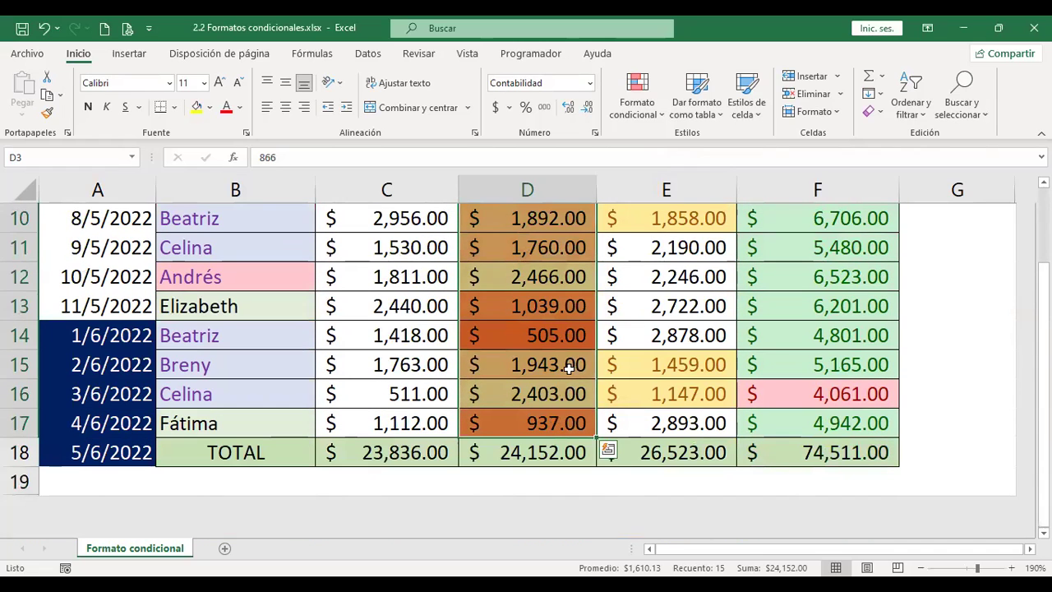
pyautogui.scroll(2, 550, 345)
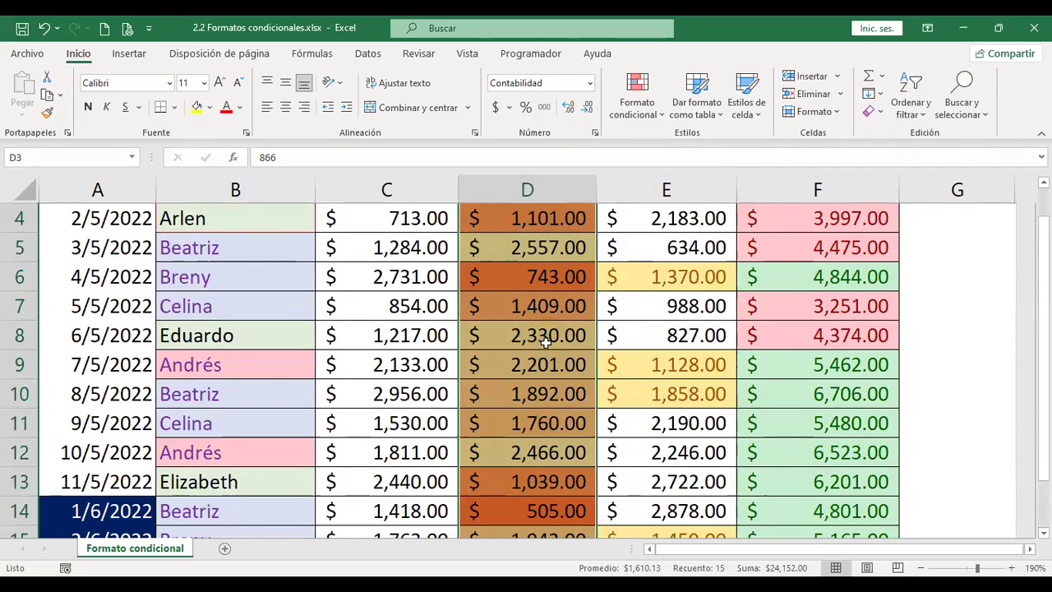
pyautogui.scroll(1, 548, 254)
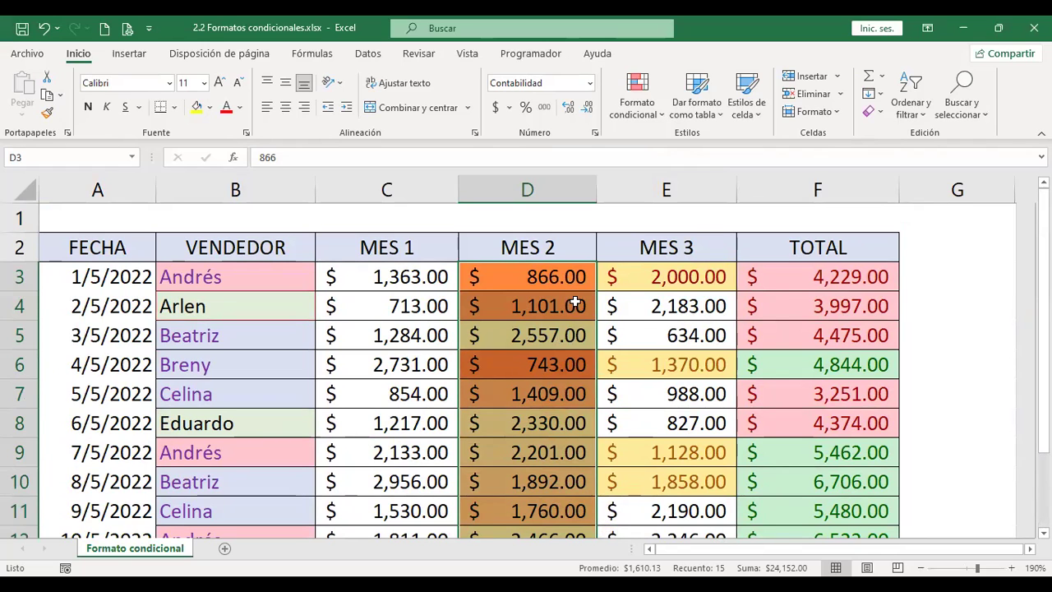
pyautogui.scroll(-1, 575, 303)
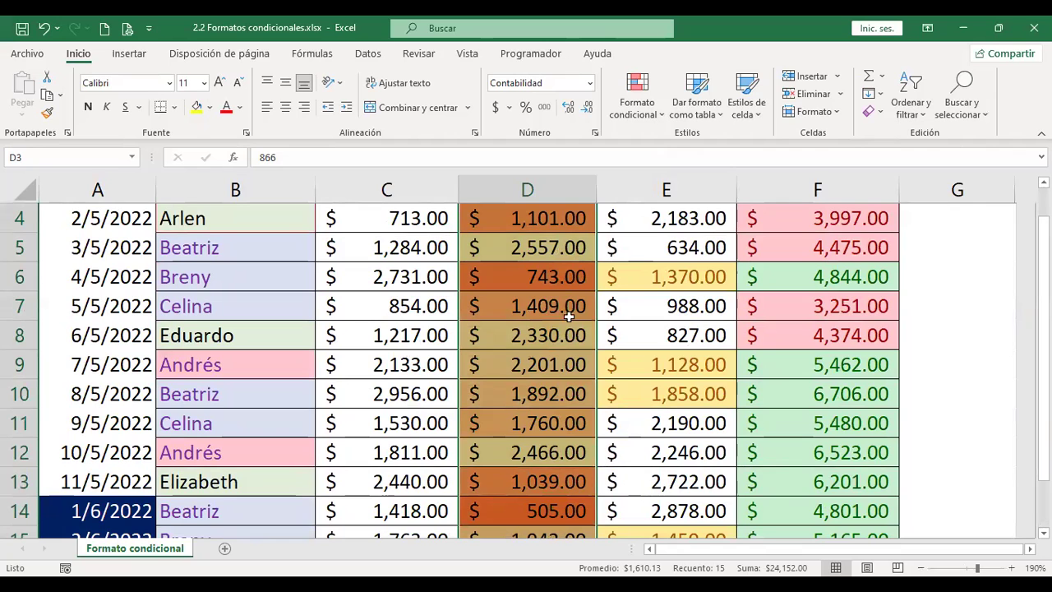
pyautogui.scroll(-1, 565, 388)
pyautogui.scroll(-1, 566, 388)
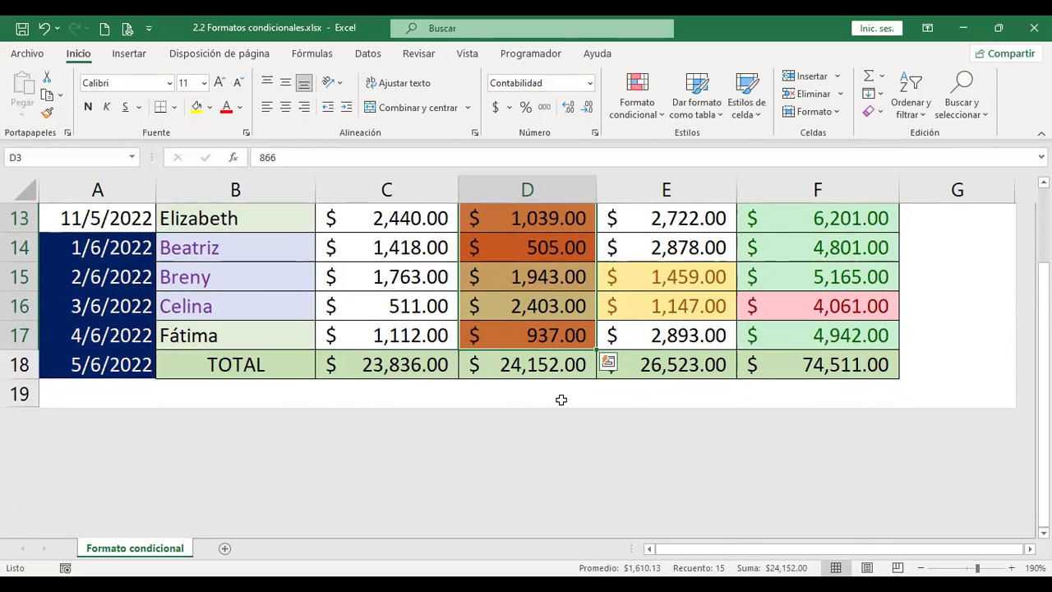
pyautogui.scroll(-1, 561, 399)
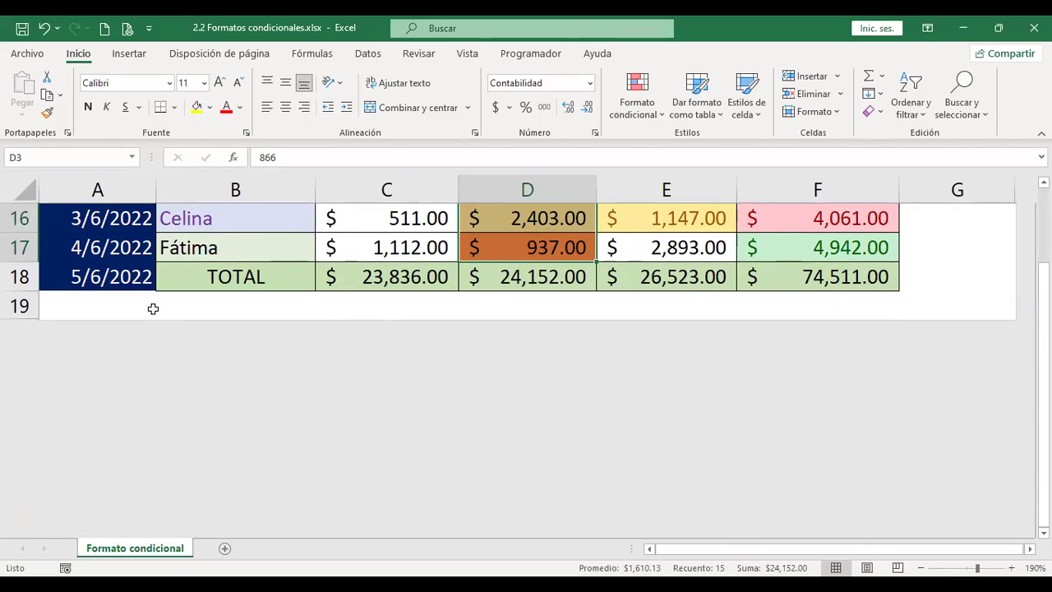
# Step: Add a new blank worksheet after the Formato condicional sheet
pyautogui.click(20, 310)
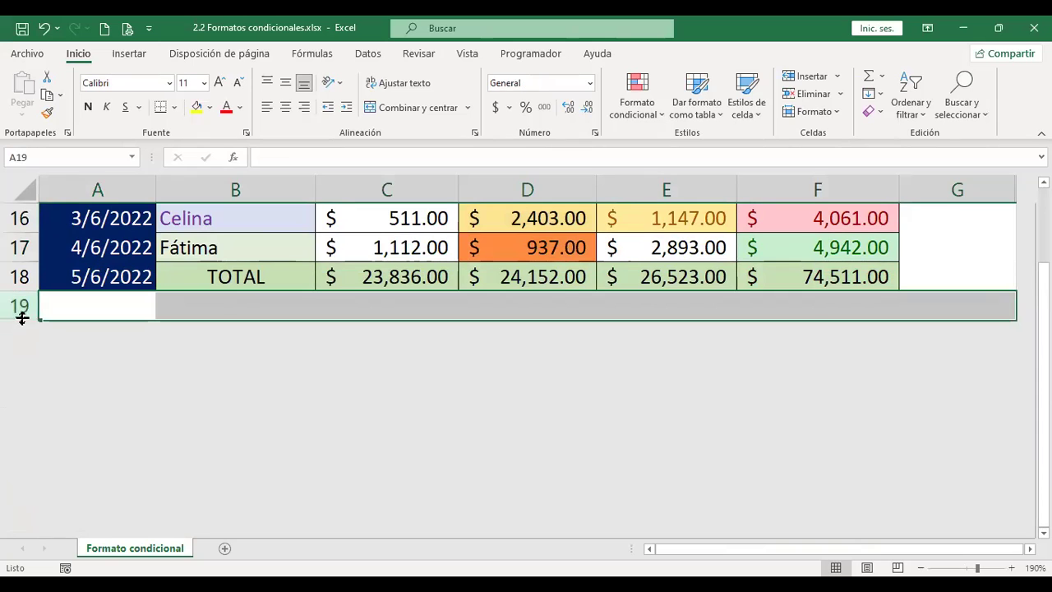
pyautogui.click(225, 548)
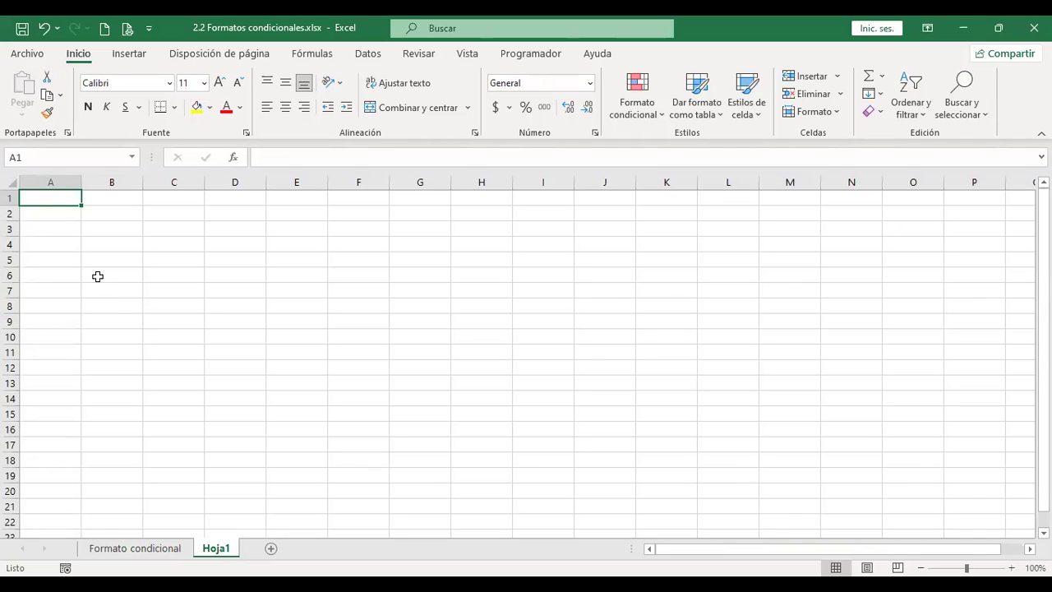
pyautogui.click(194, 240)
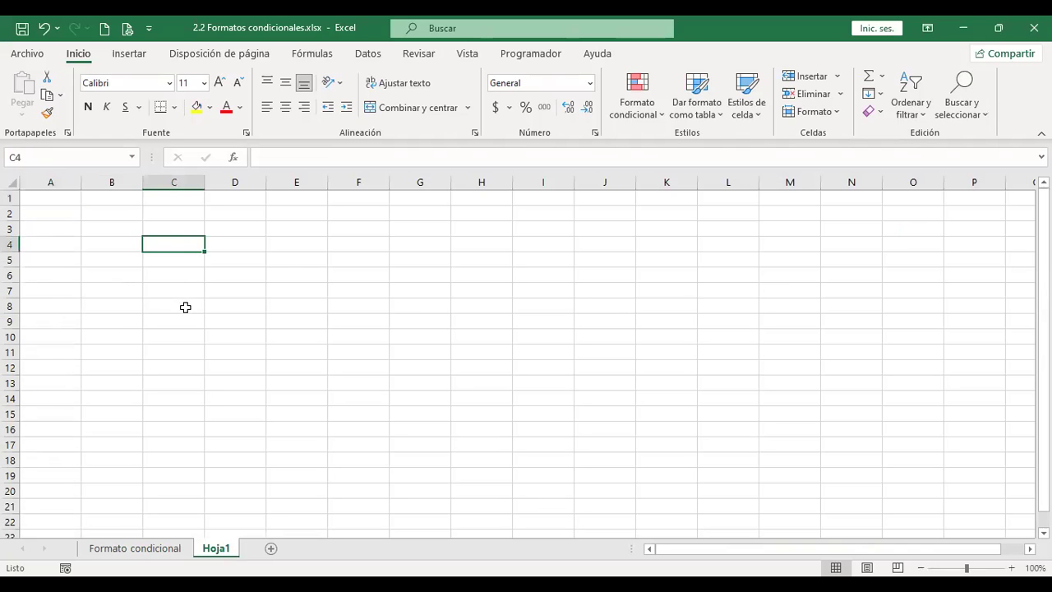
# Step: Copy D3:D17 from the Formato condicional sheet and paste it at A1 of Hoja1
pyautogui.click(115, 549)
pyautogui.scroll(4, 603, 394)
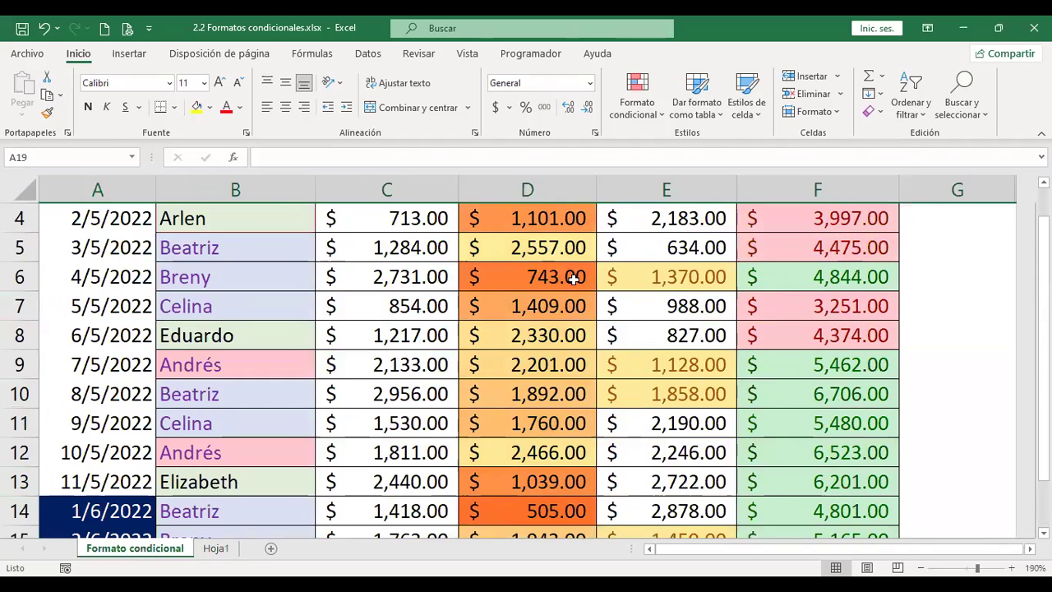
pyautogui.scroll(1, 573, 279)
pyautogui.moveTo(571, 274); pyautogui.dragTo(575, 334)
pyautogui.scroll(-4, 573, 344)
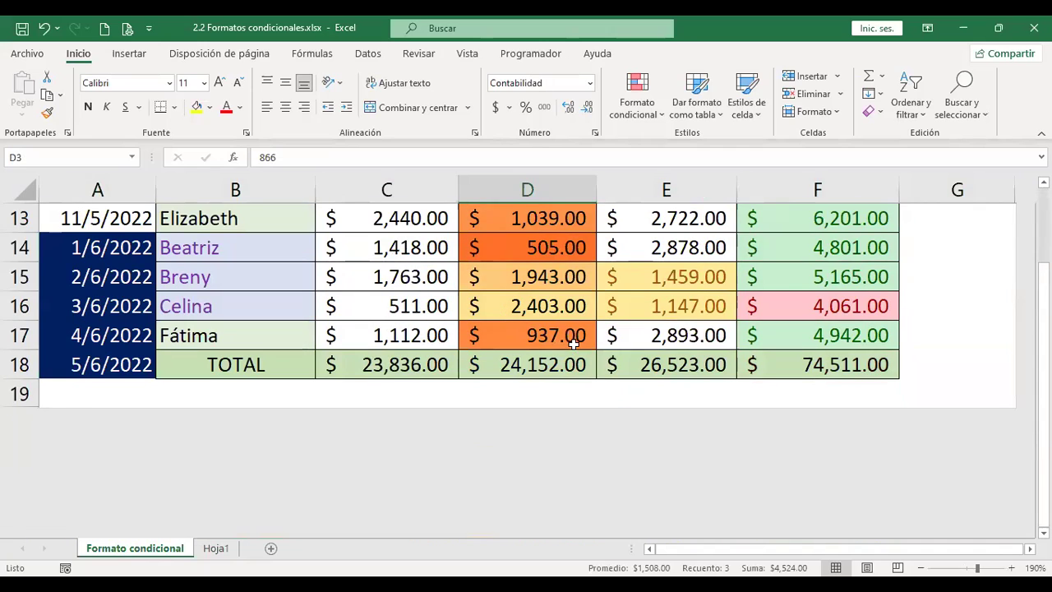
pyautogui.keyDown('shift'); pyautogui.click(569, 335); pyautogui.keyUp('shift')
pyautogui.hotkey('ctrl', 'c')
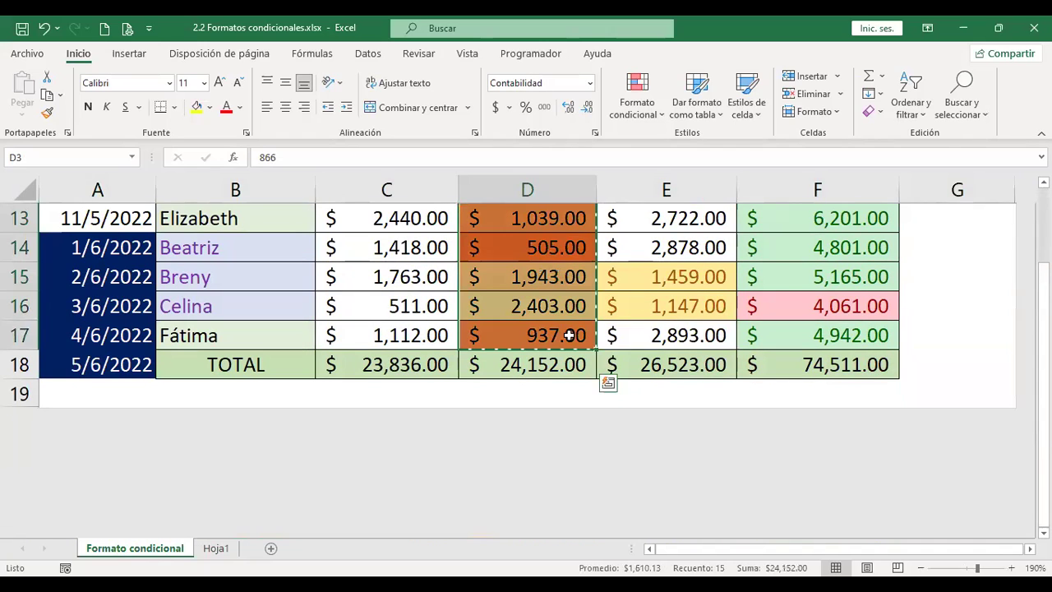
pyautogui.click(216, 548)
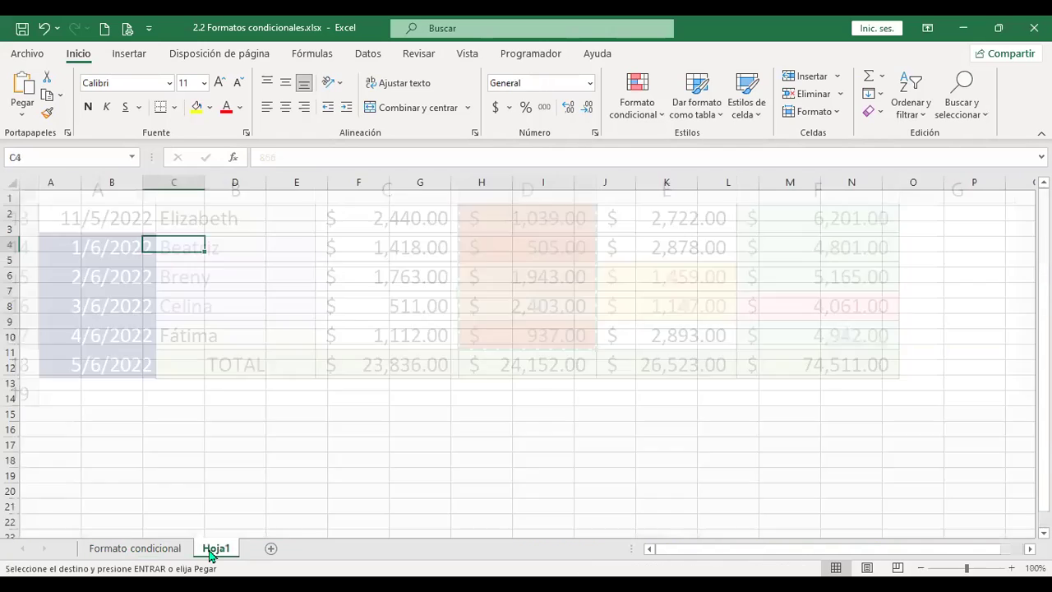
pyautogui.click(45, 196)
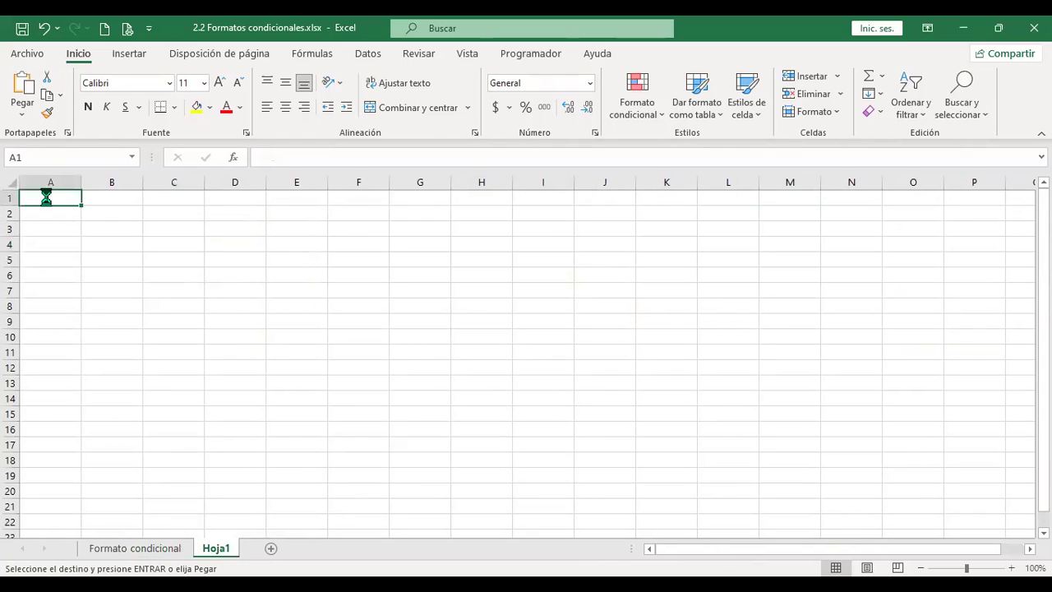
pyautogui.hotkey('ctrl', 'v')
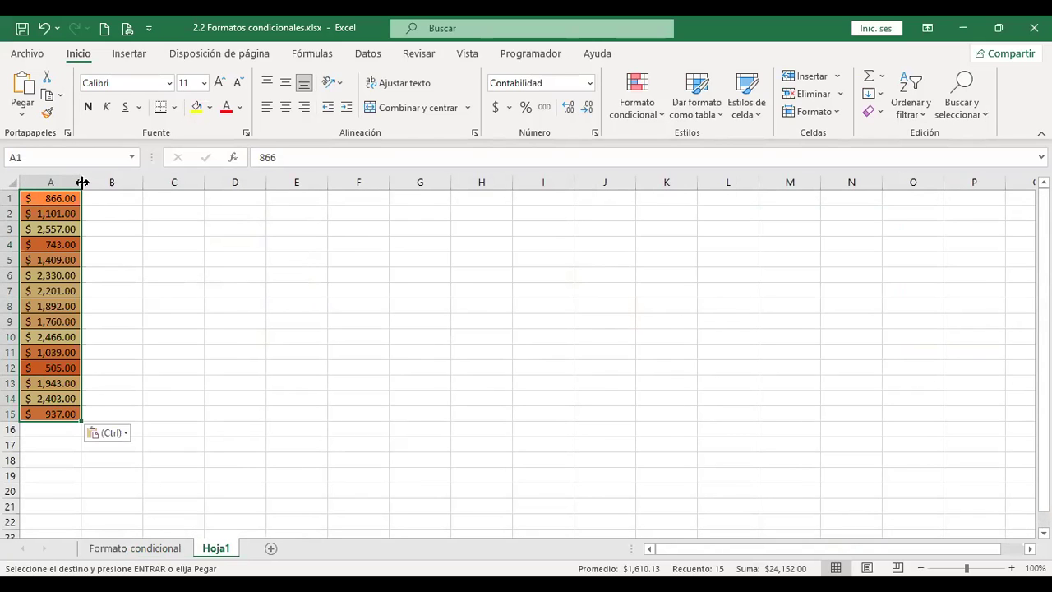
# Step: Autofit column A on Hoja1 and increase the font size of the whole sheet to 14
pyautogui.doubleClick(82, 182)
pyautogui.hotkey('ctrl', 'a')
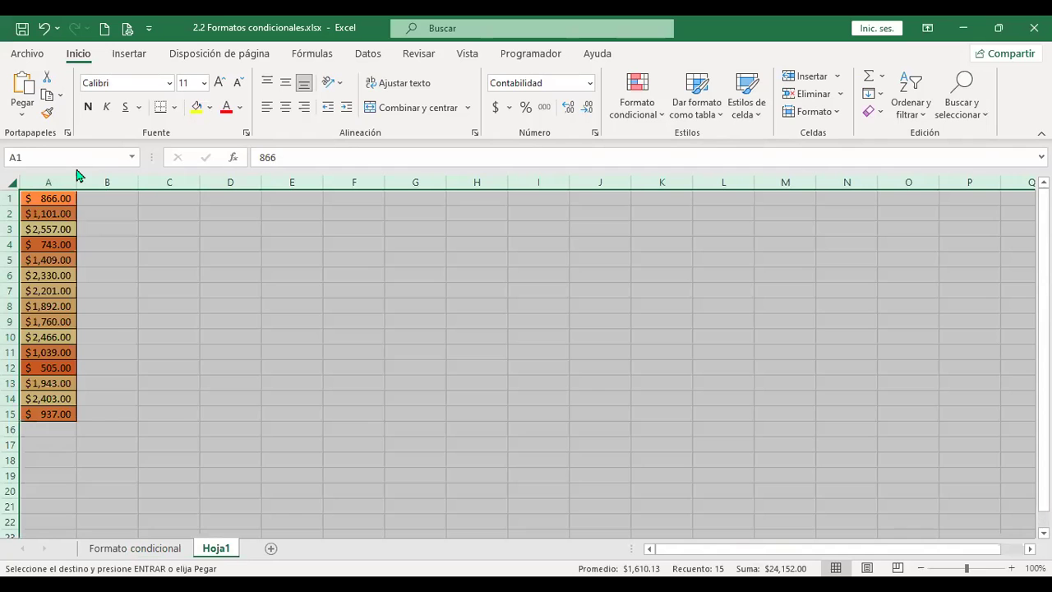
pyautogui.click(218, 83)
pyautogui.click(218, 83)
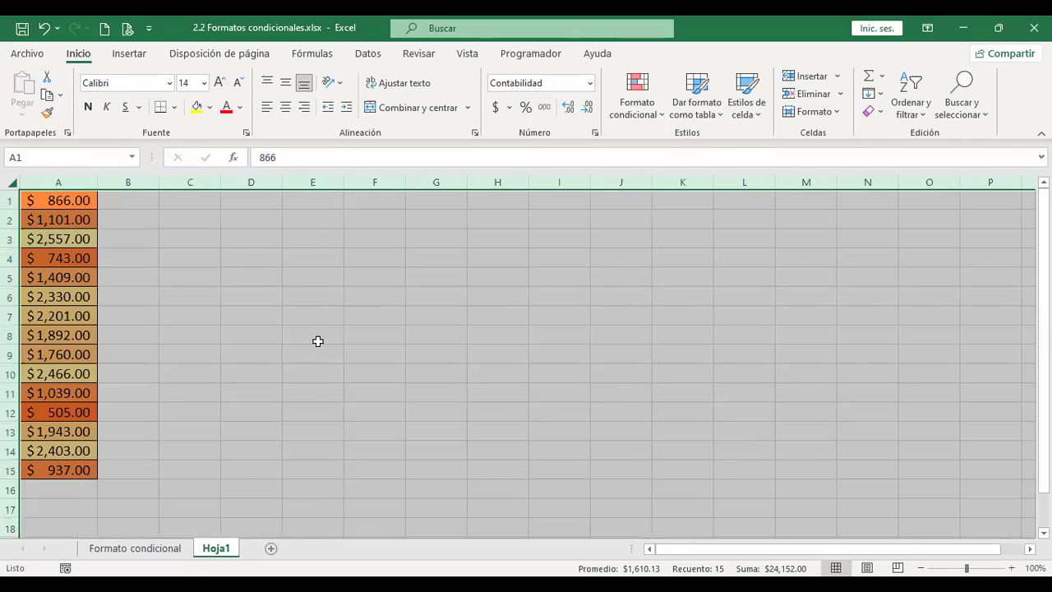
pyautogui.keyDown('ctrl'); pyautogui.scroll(1, 318, 341); pyautogui.keyUp('ctrl')
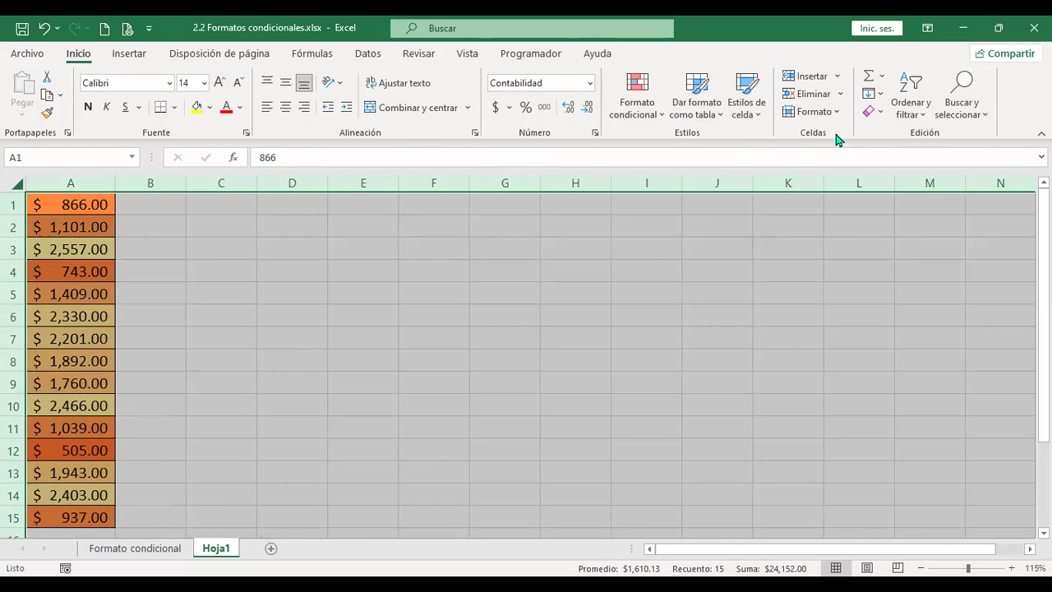
# Step: Sort the copied values in column A from smallest to largest and review their color gradient
pyautogui.click(924, 118)
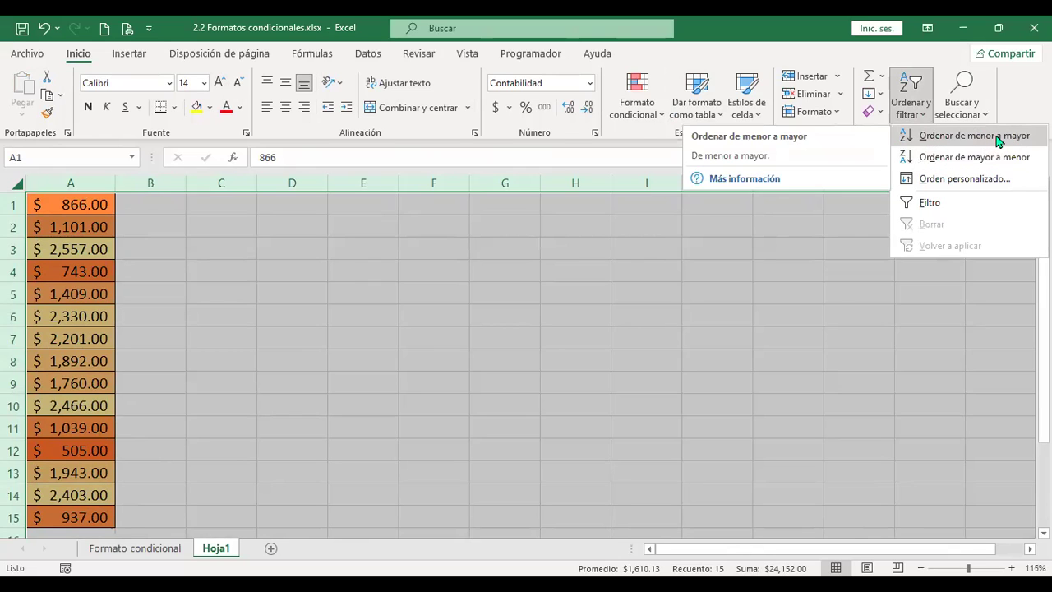
pyautogui.click(998, 141)
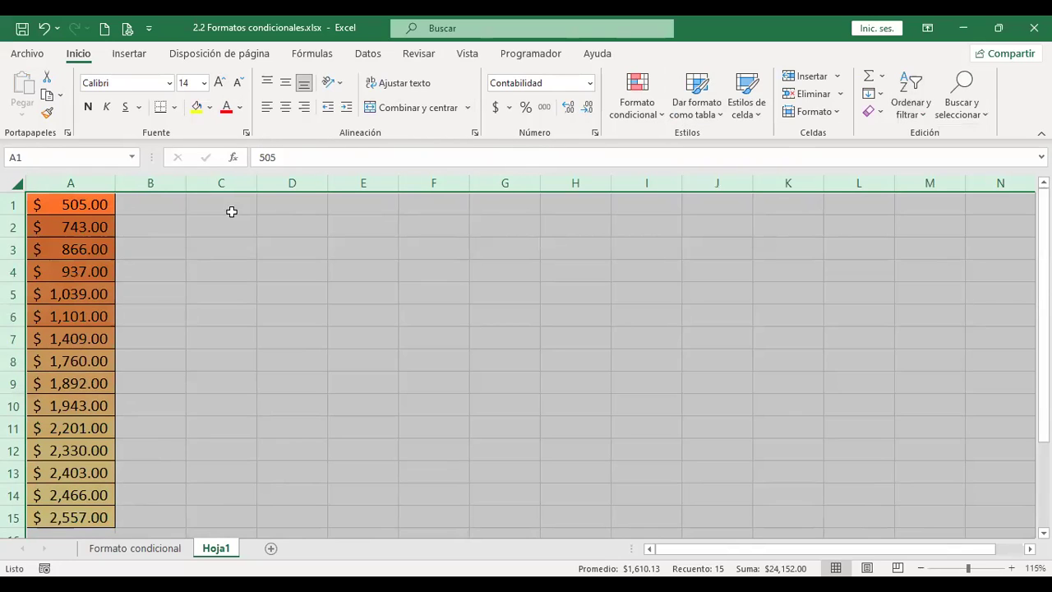
pyautogui.click(139, 202)
pyautogui.scroll(-1, 164, 334)
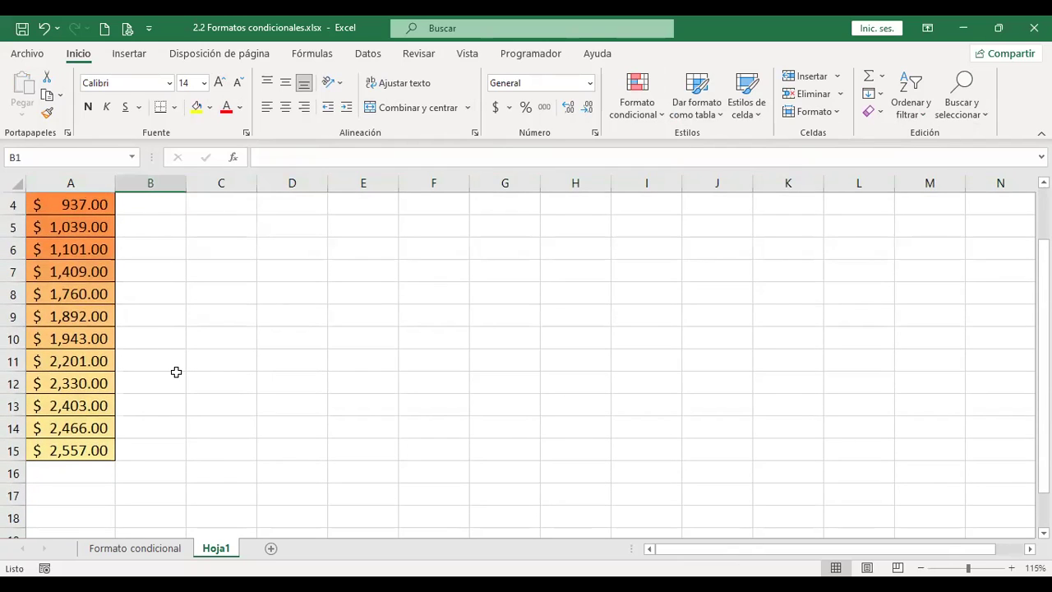
# Step: Review the color gradient of the sorted values on Hoja1 and compare it with the Formato condicional sheet
pyautogui.scroll(1, 176, 372)
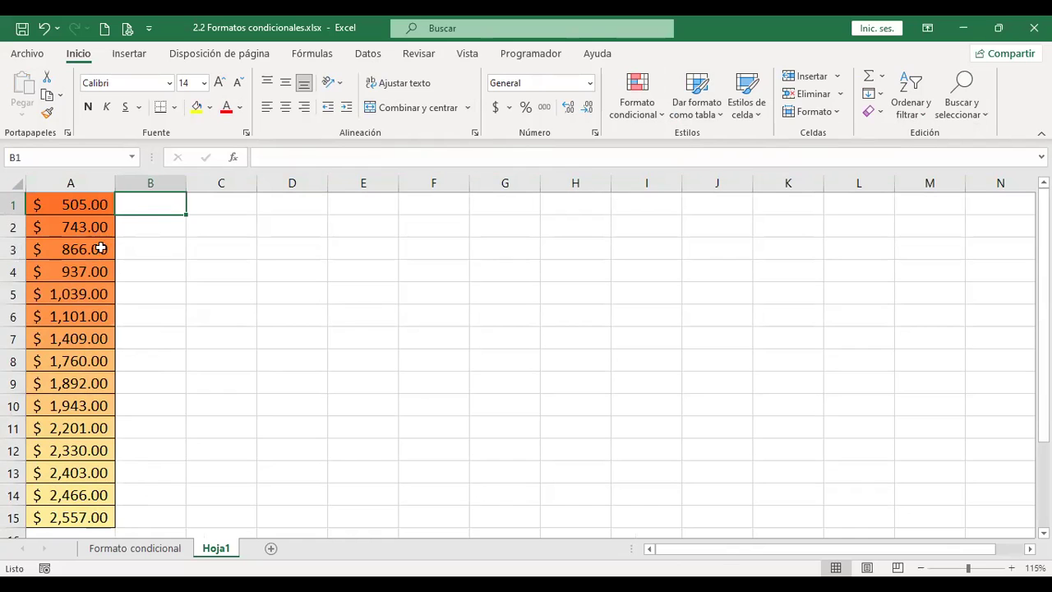
pyautogui.scroll(-1, 104, 521)
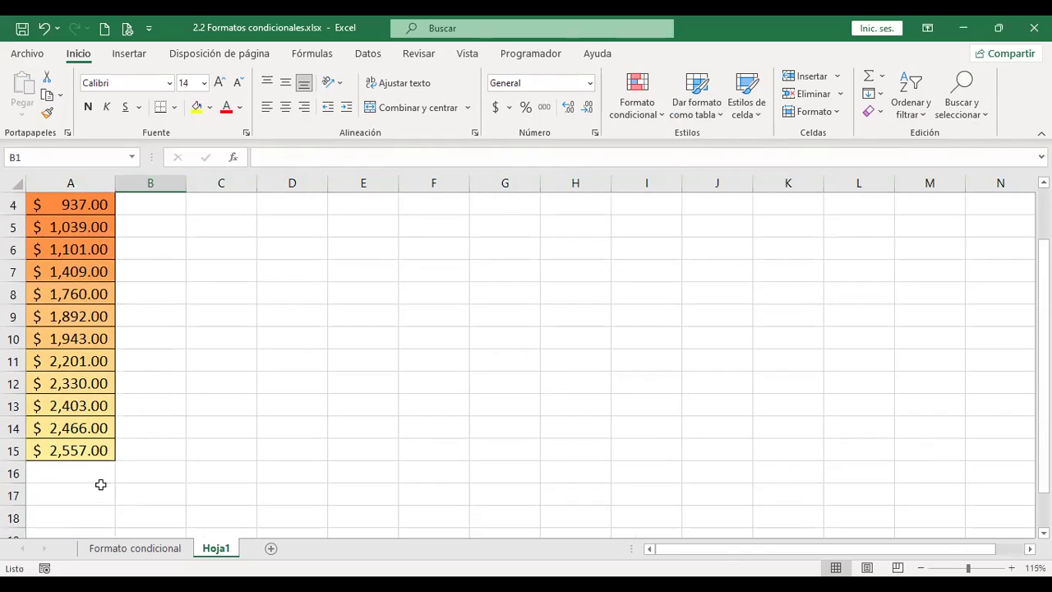
pyautogui.scroll(1, 101, 484)
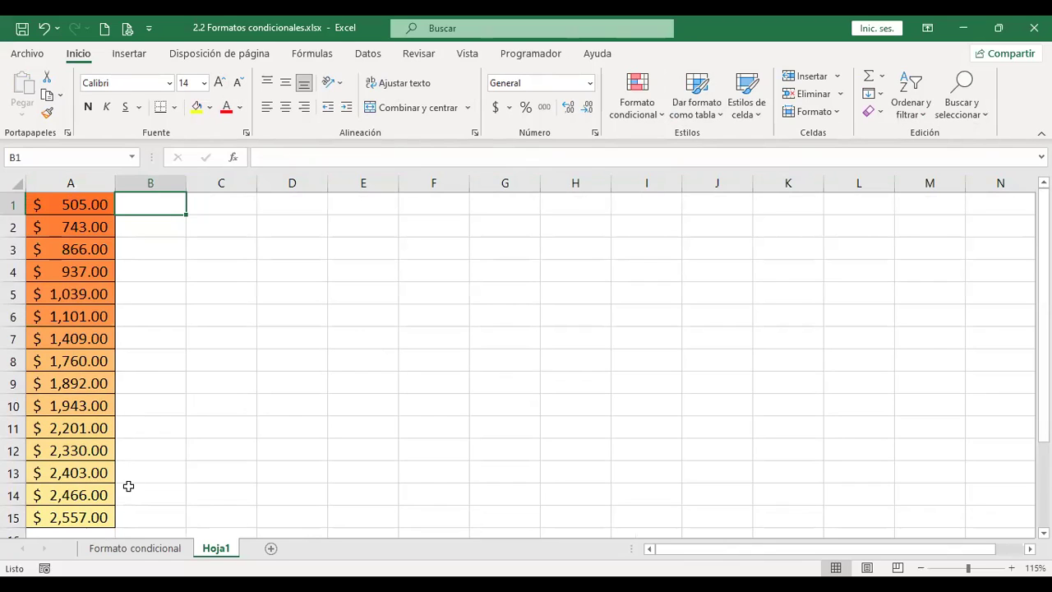
pyautogui.click(184, 557)
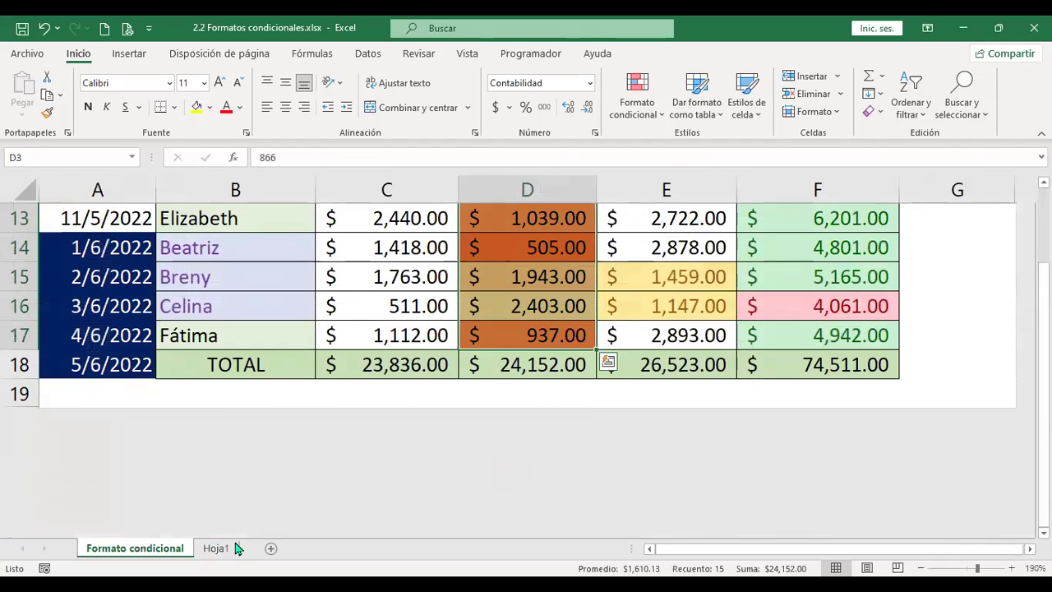
pyautogui.click(227, 549)
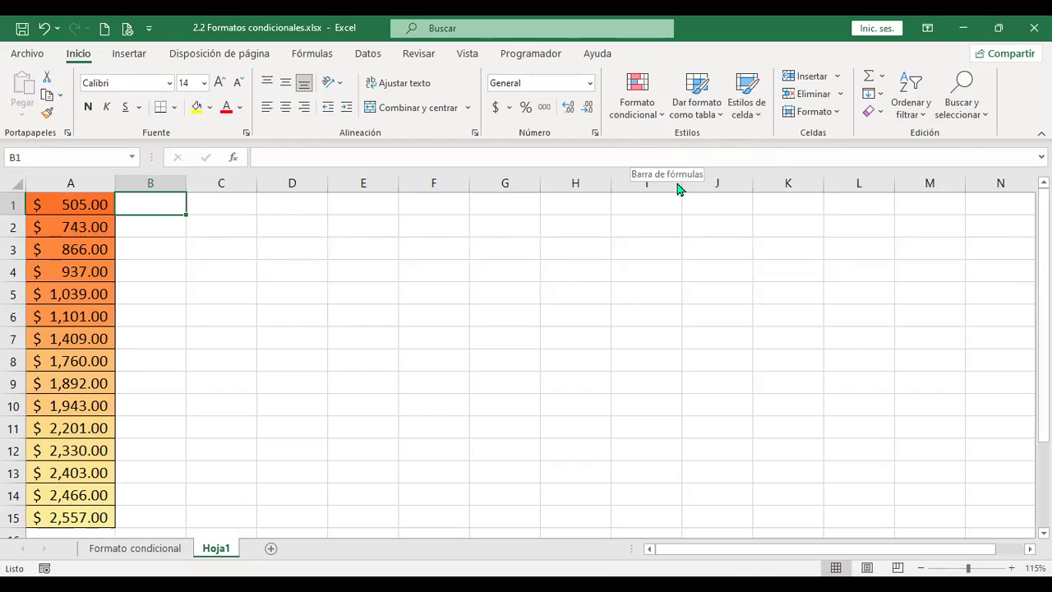
# Step: Apply a "10 superiores" rule to A1:A15 that formats the top 3 values with light red fill and dark red text, and check the highlighted cells
pyautogui.moveTo(782, 195)
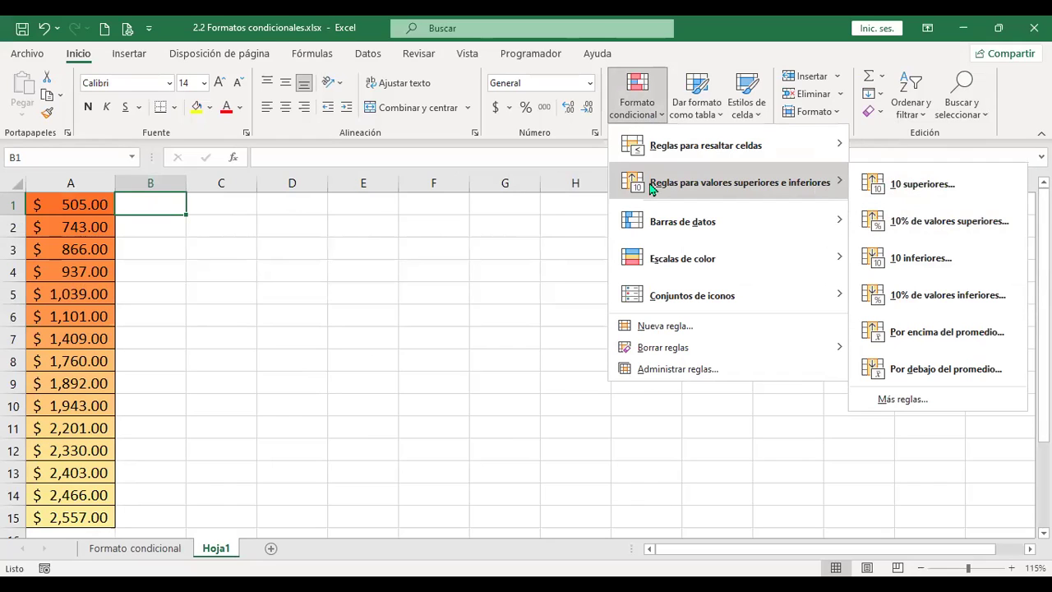
pyautogui.moveTo(51, 196)
pyautogui.mouseDown()
pyautogui.moveTo(63, 246)
pyautogui.moveTo(61, 469)
pyautogui.moveTo(91, 516)
pyautogui.mouseUp()
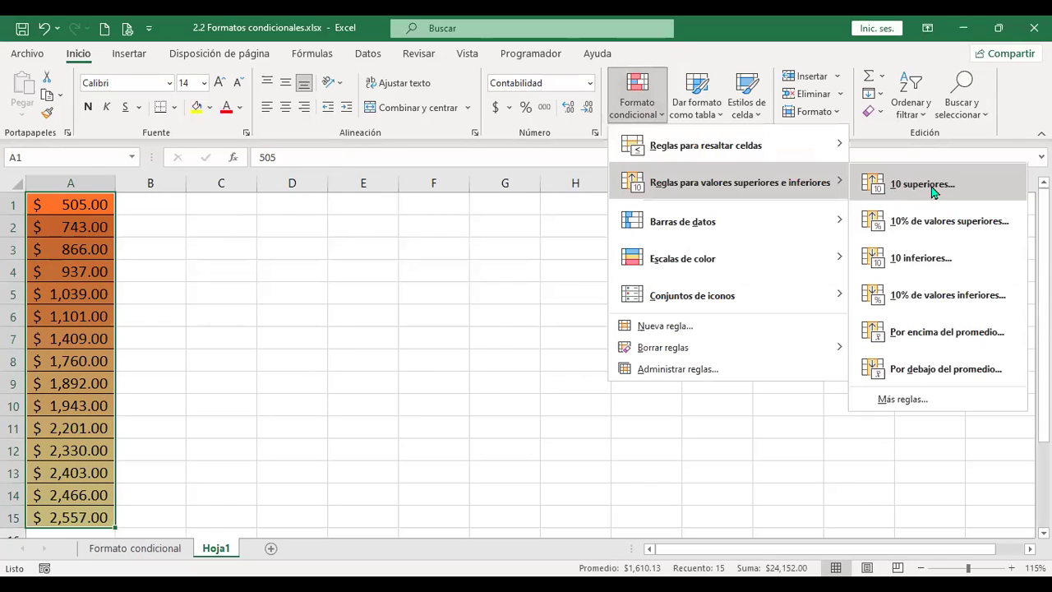
pyautogui.click(853, 195)
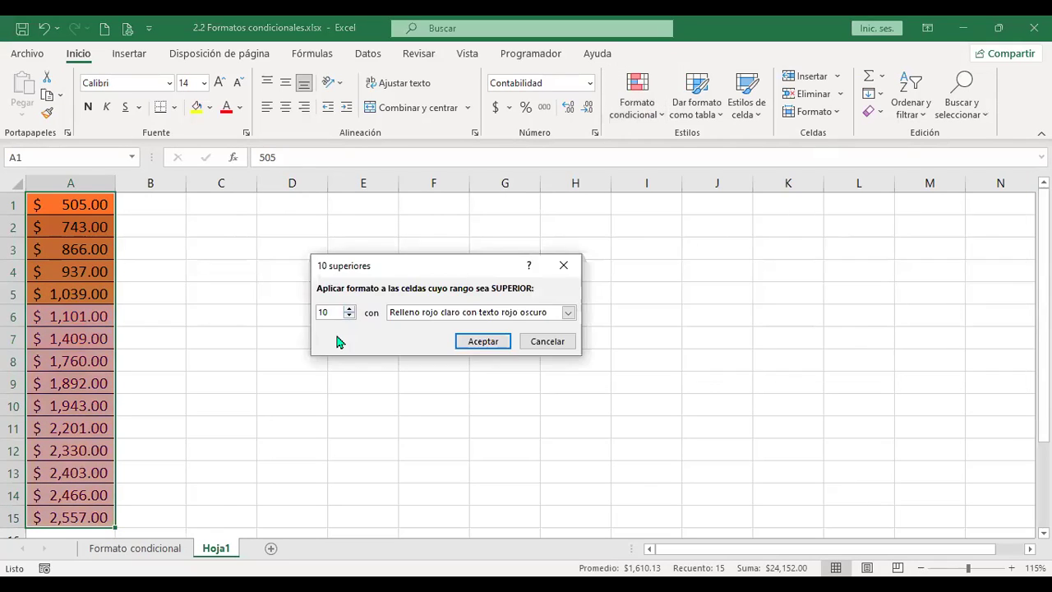
pyautogui.moveTo(332, 312); pyautogui.dragTo(303, 313)
pyautogui.write('3')
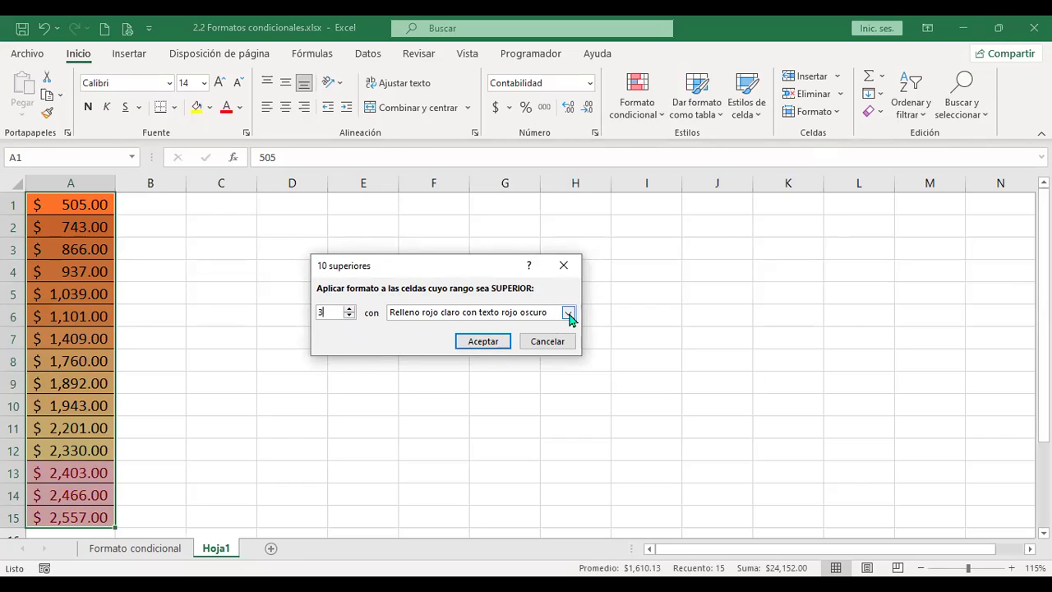
pyautogui.click(483, 348)
pyautogui.click(155, 473)
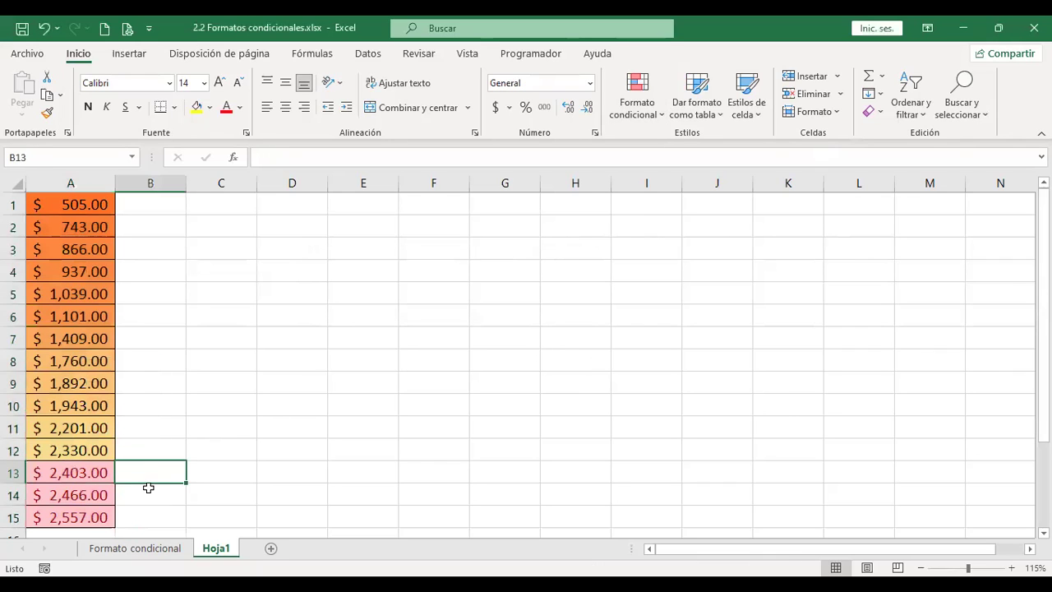
pyautogui.click(79, 470)
pyautogui.moveTo(79, 470); pyautogui.dragTo(82, 515)
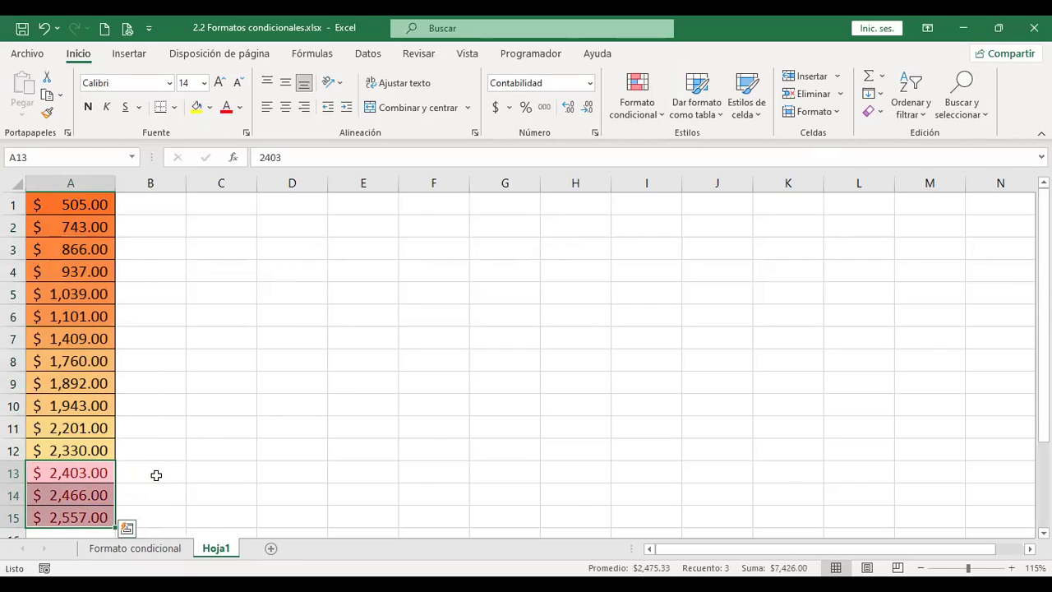
pyautogui.click(154, 474)
# Step: Format the top 10% of values in A1:A15 with yellow fill and dark yellow text, and check the highlighted cell
pyautogui.moveTo(95, 201); pyautogui.dragTo(92, 518)
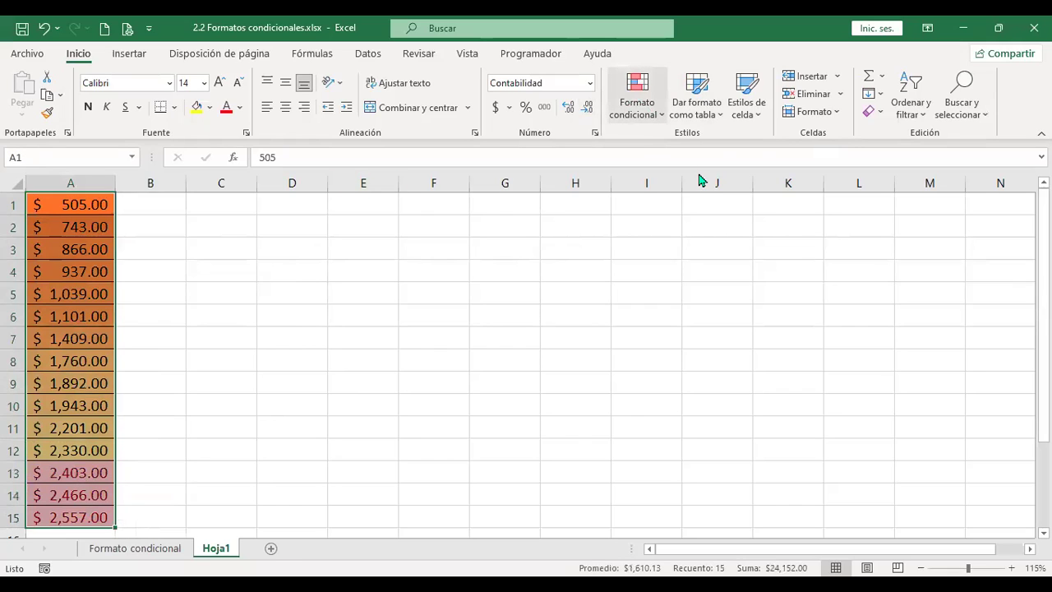
pyautogui.moveTo(700, 182)
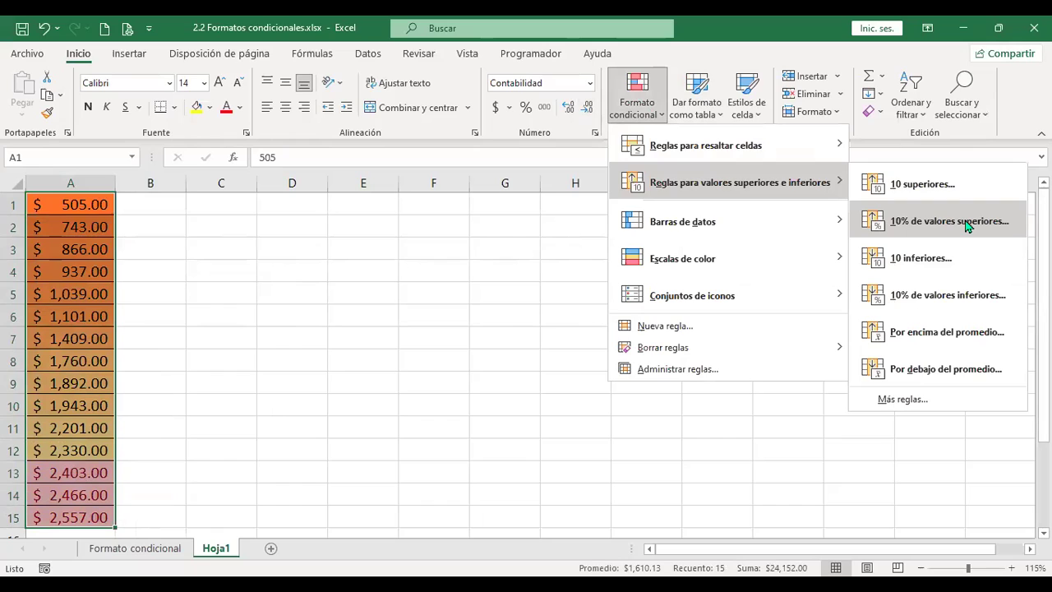
pyautogui.click(966, 223)
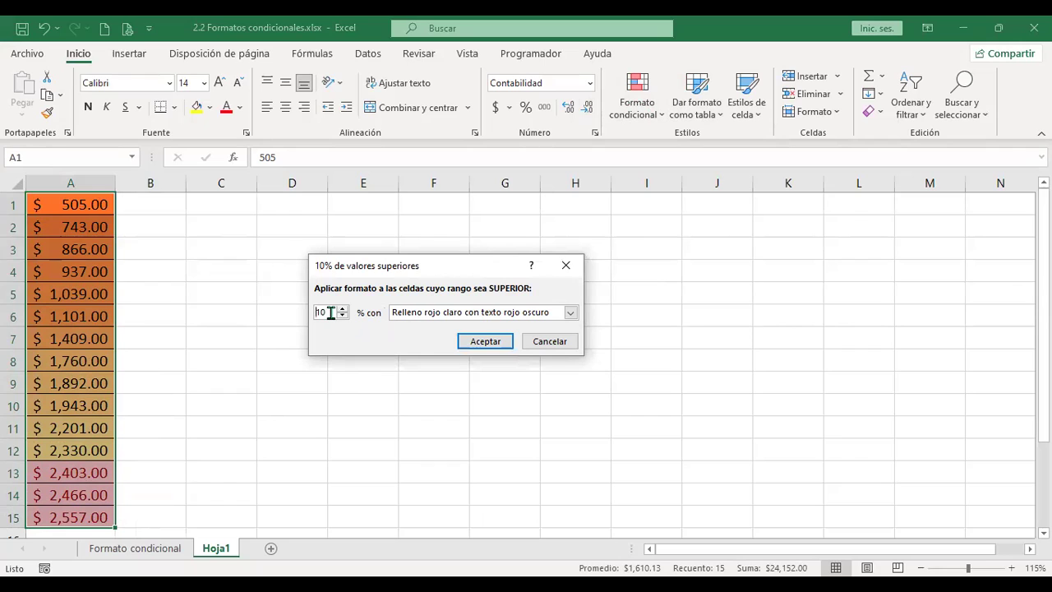
pyautogui.click(485, 313)
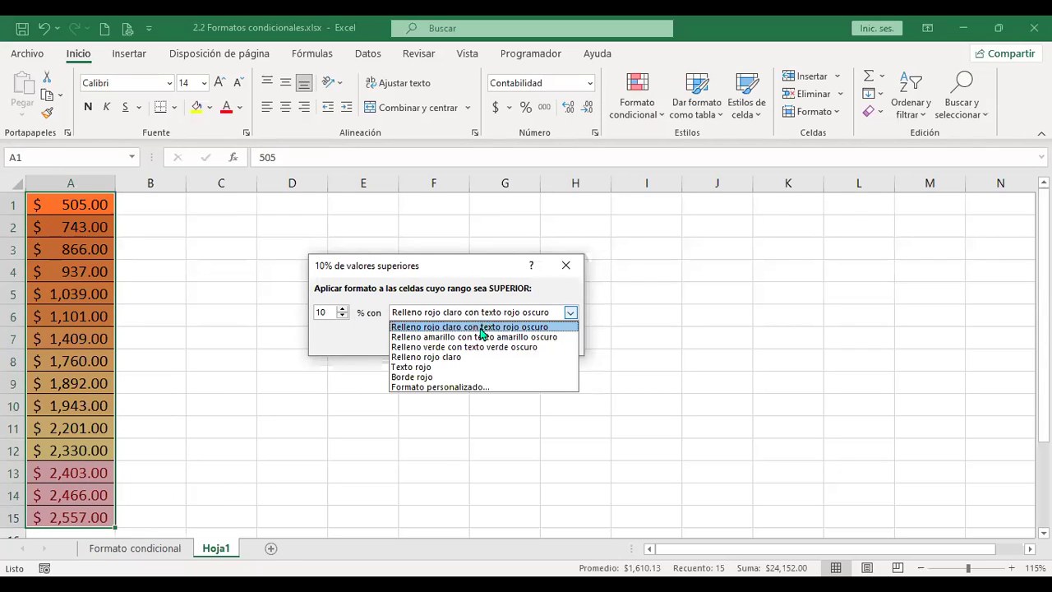
pyautogui.click(483, 337)
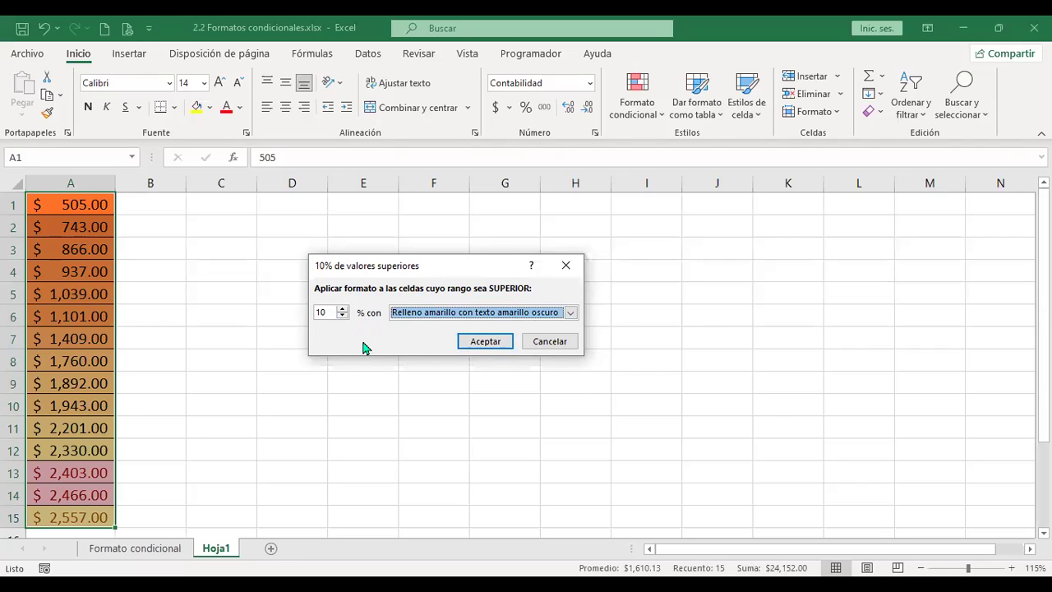
pyautogui.click(498, 344)
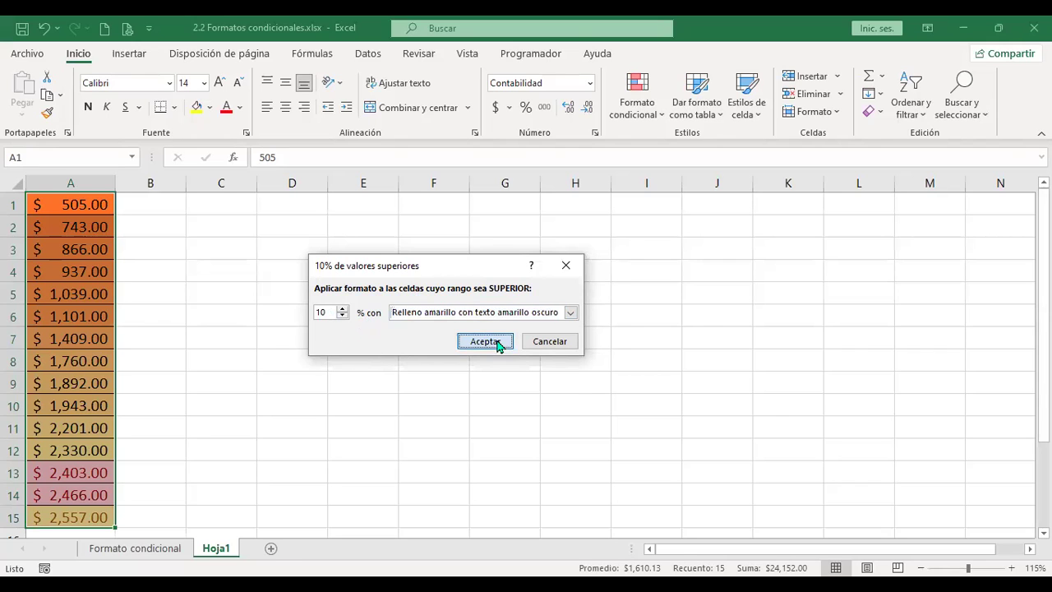
pyautogui.click(179, 497)
pyautogui.click(83, 520)
pyautogui.click(142, 519)
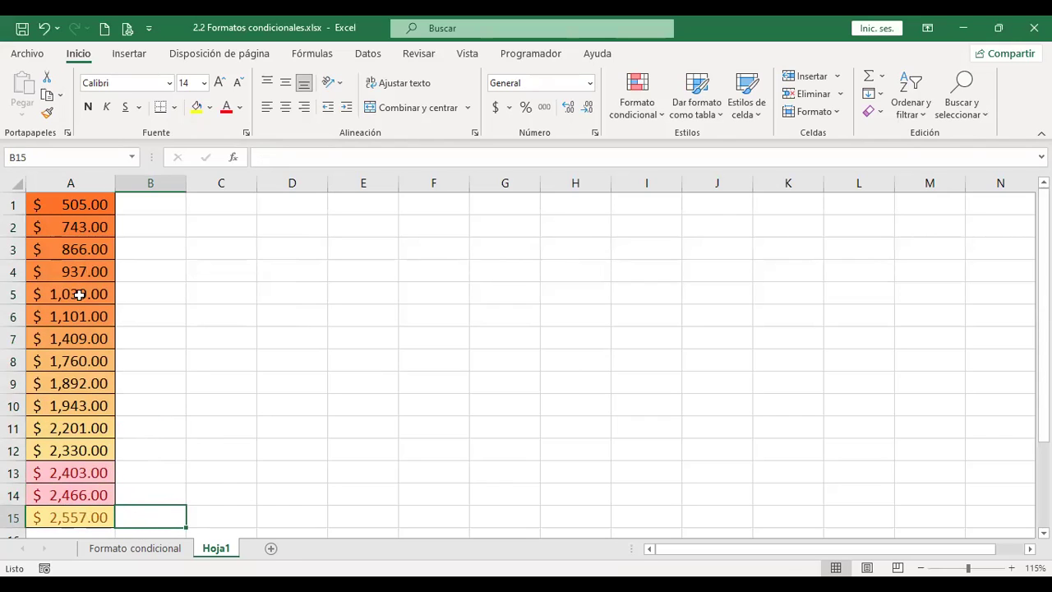
# Step: Start a "10 inferiores" conditional-format rule for A1:A15 and open its number of lowest values for editing
pyautogui.moveTo(82, 205); pyautogui.dragTo(87, 516)
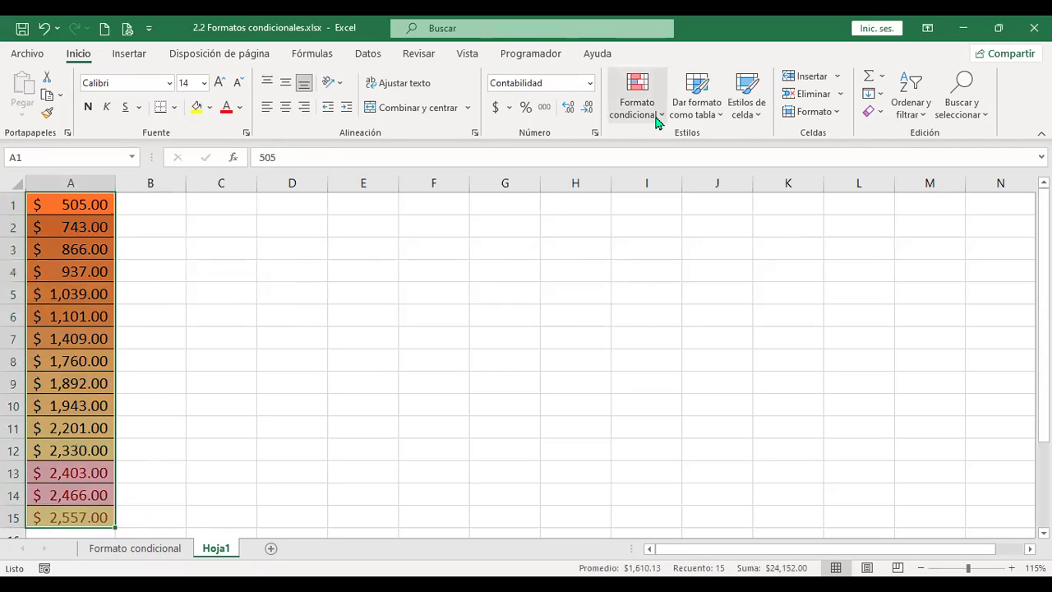
pyautogui.moveTo(716, 183)
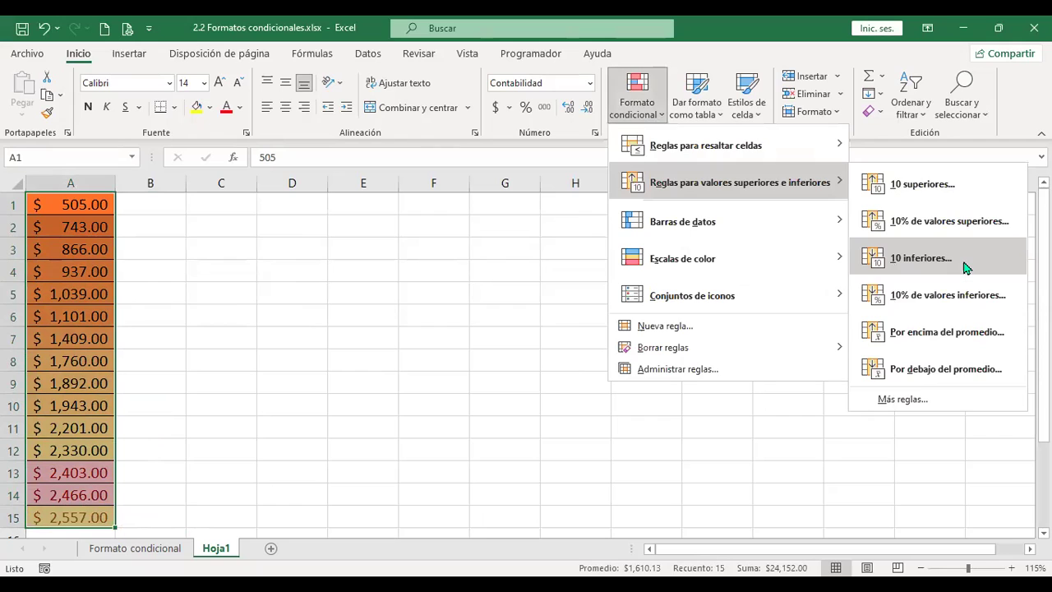
pyautogui.click(965, 267)
pyautogui.moveTo(329, 310); pyautogui.dragTo(297, 310)
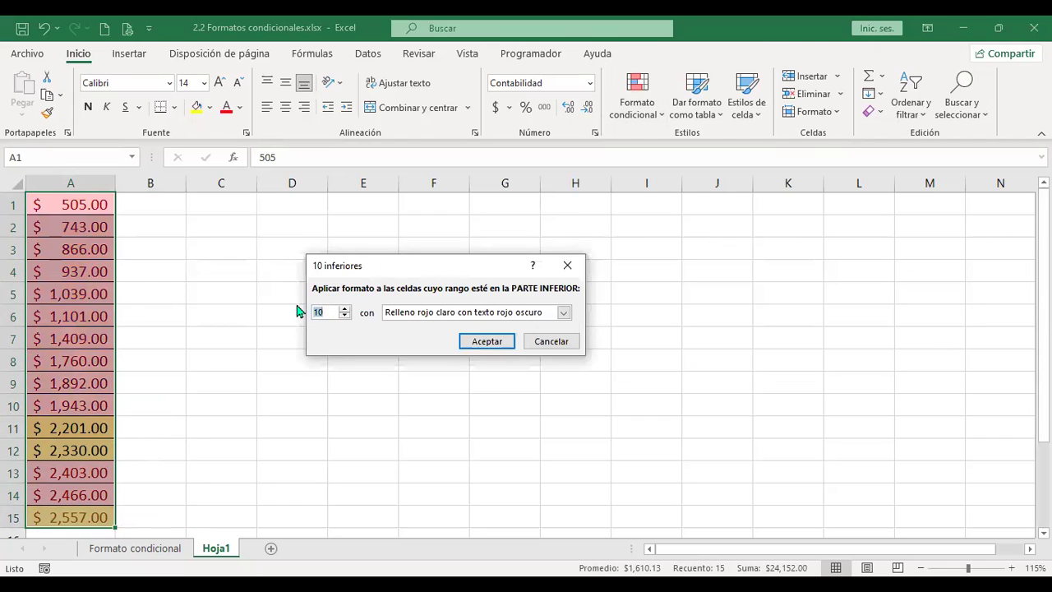
# Step: Set the bottom-values rule for A1:A15 to the 5 lowest cells and choose Formato personalizado
pyautogui.write('5')
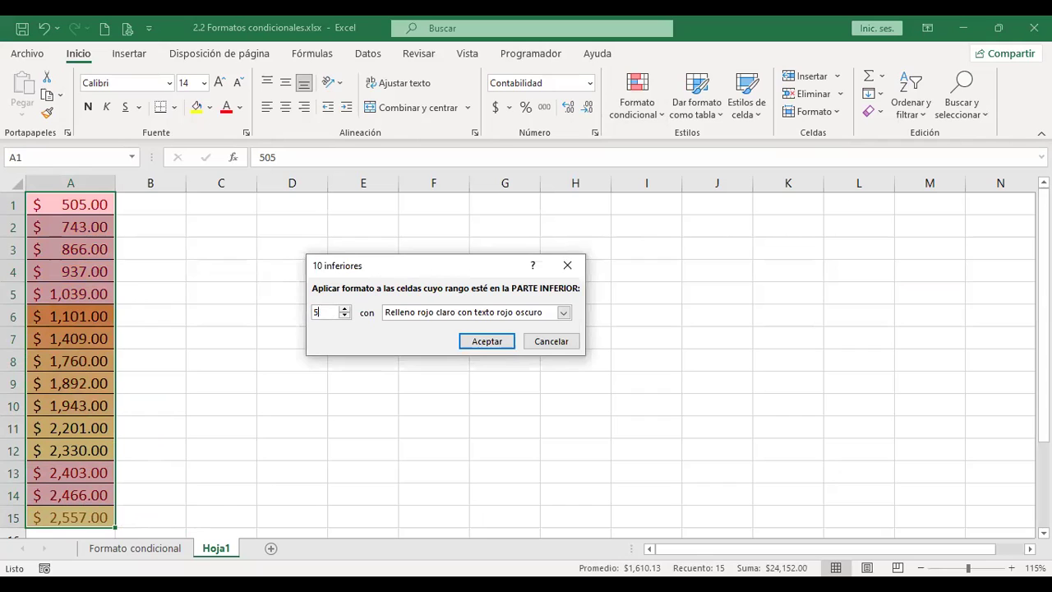
pyautogui.click(497, 317)
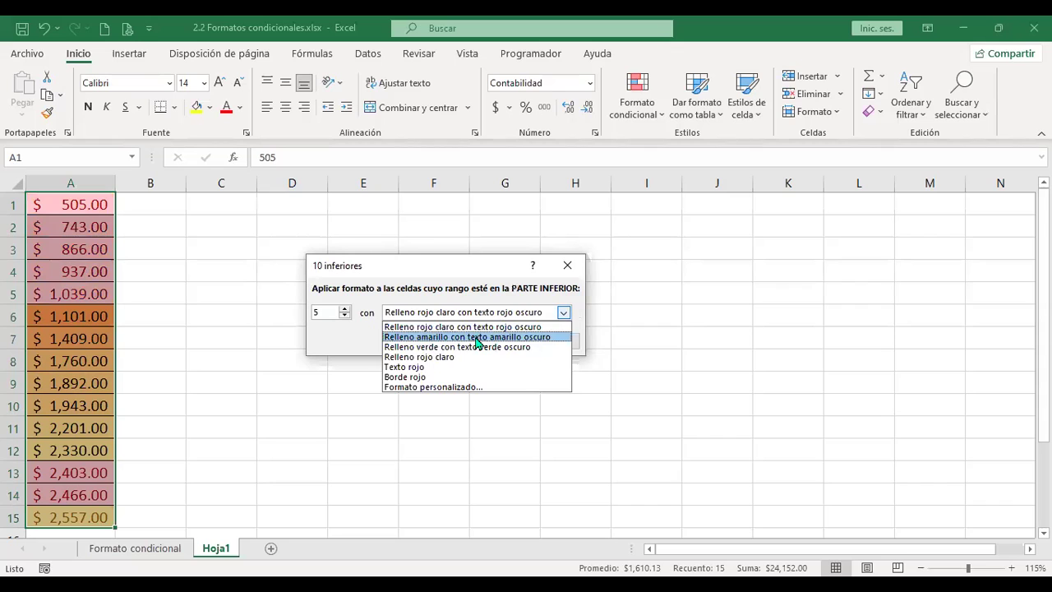
pyautogui.click(441, 387)
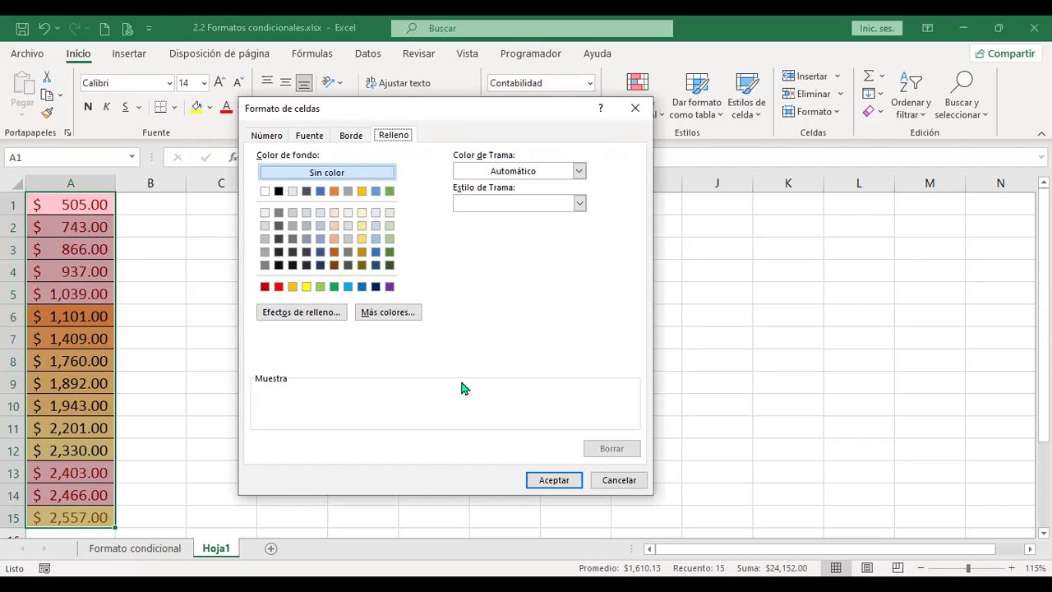
# Step: Choose a dash-dot border line in the theme colour Azul, Énfasis 1 for the rule's custom format
pyautogui.click(355, 142)
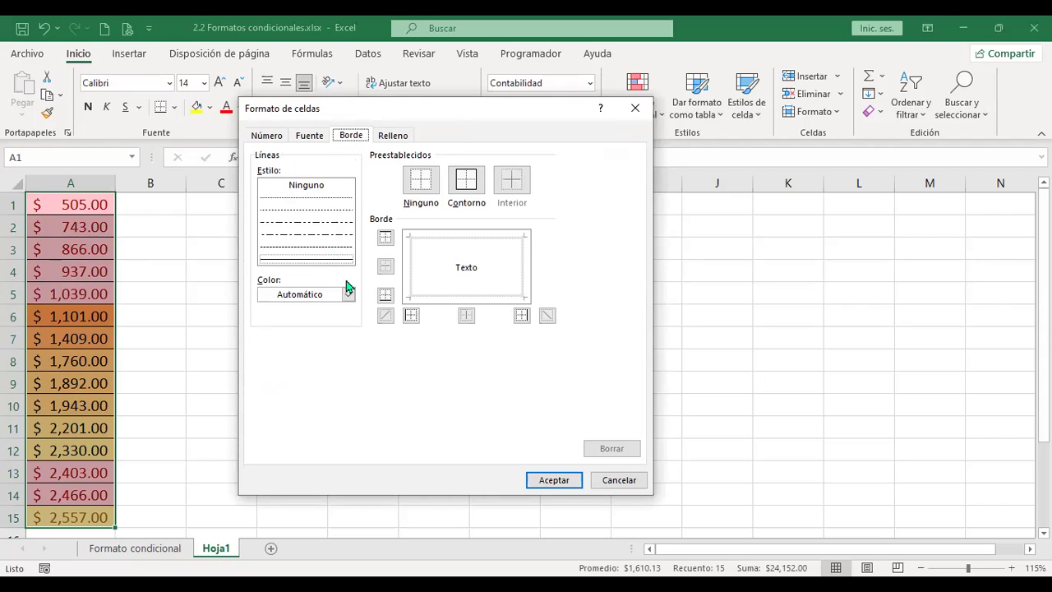
pyautogui.click(350, 298)
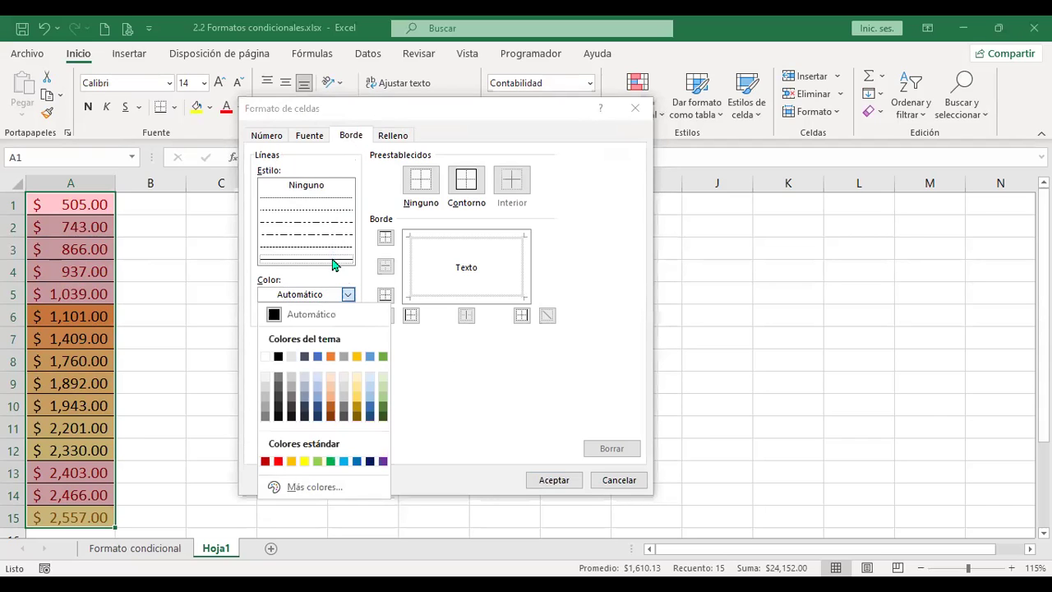
pyautogui.click(331, 258)
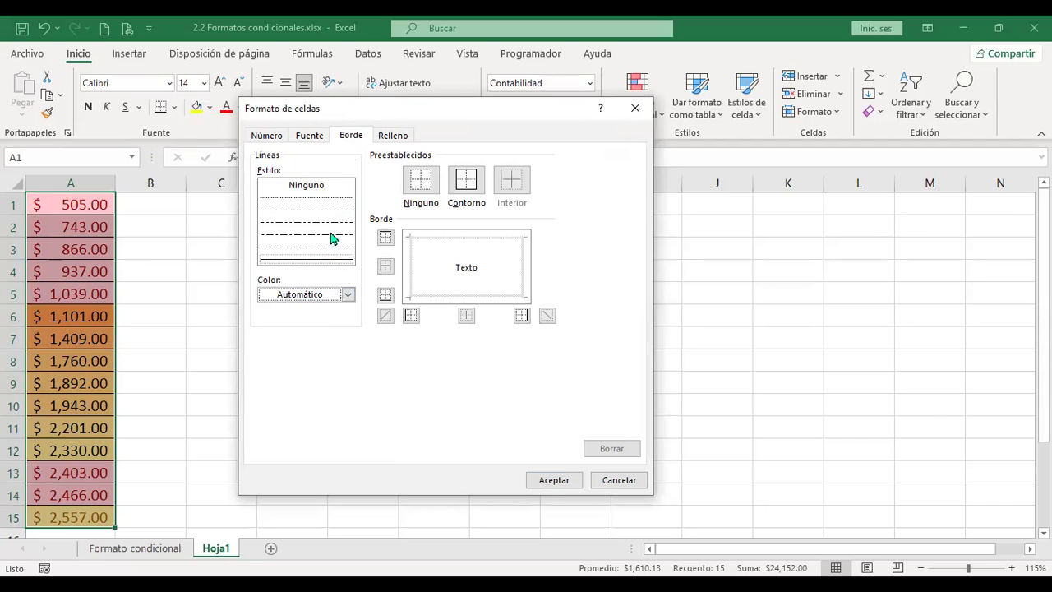
pyautogui.click(332, 236)
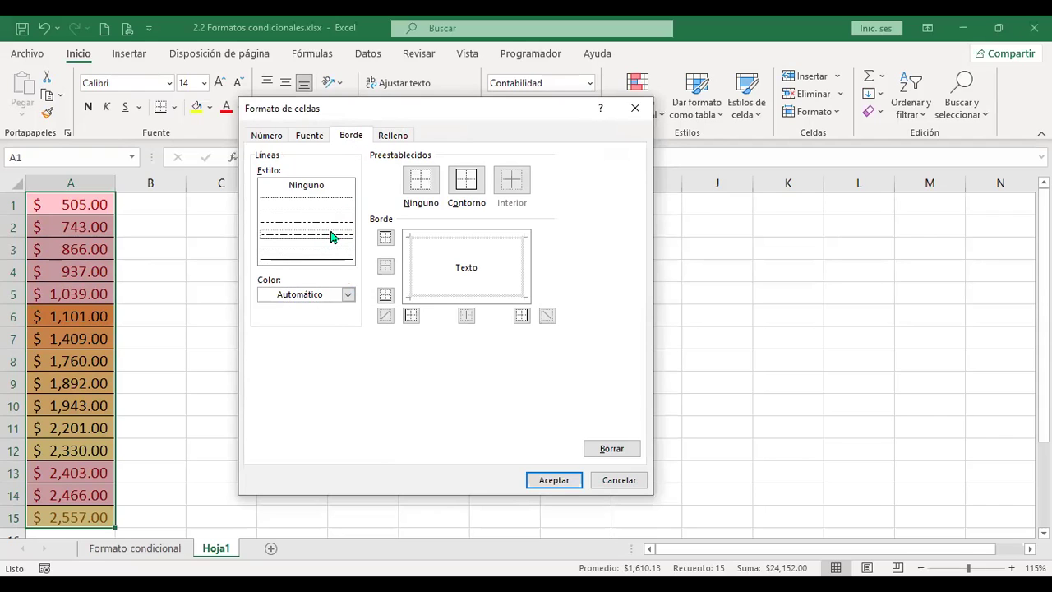
pyautogui.click(347, 296)
pyautogui.click(347, 297)
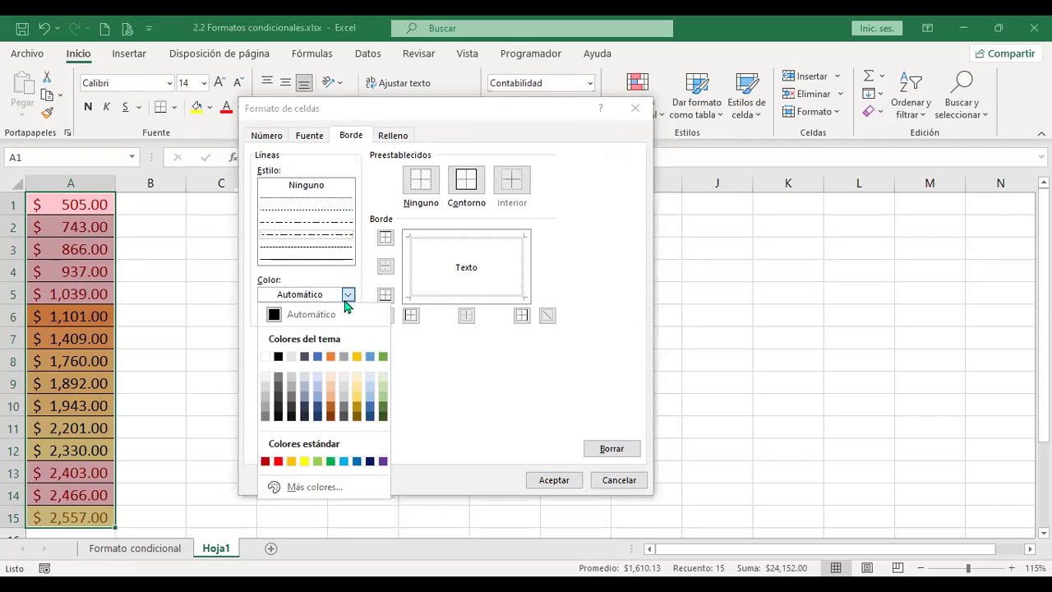
pyautogui.click(331, 357)
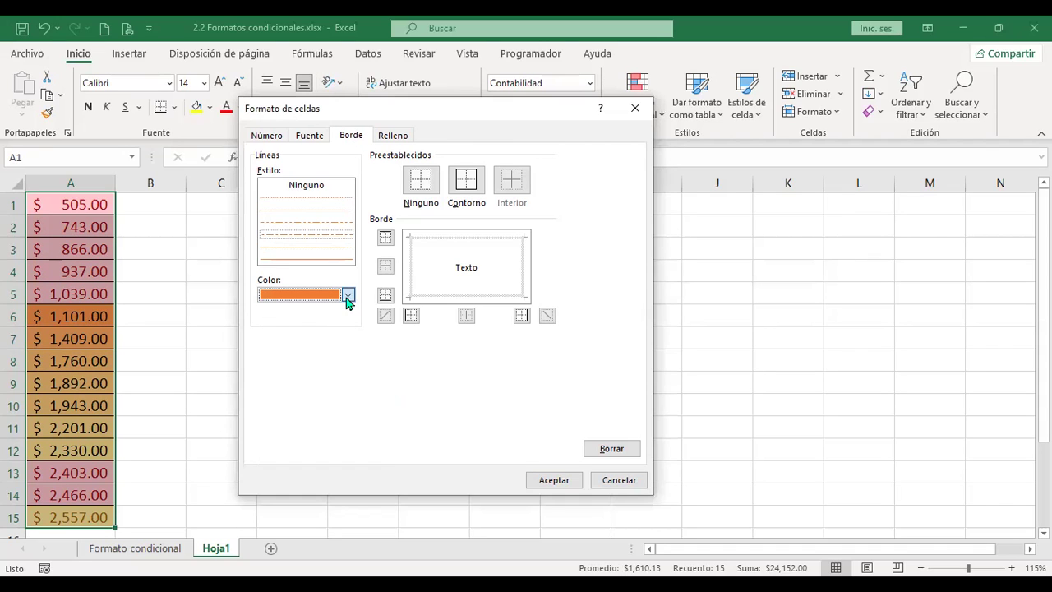
pyautogui.click(347, 296)
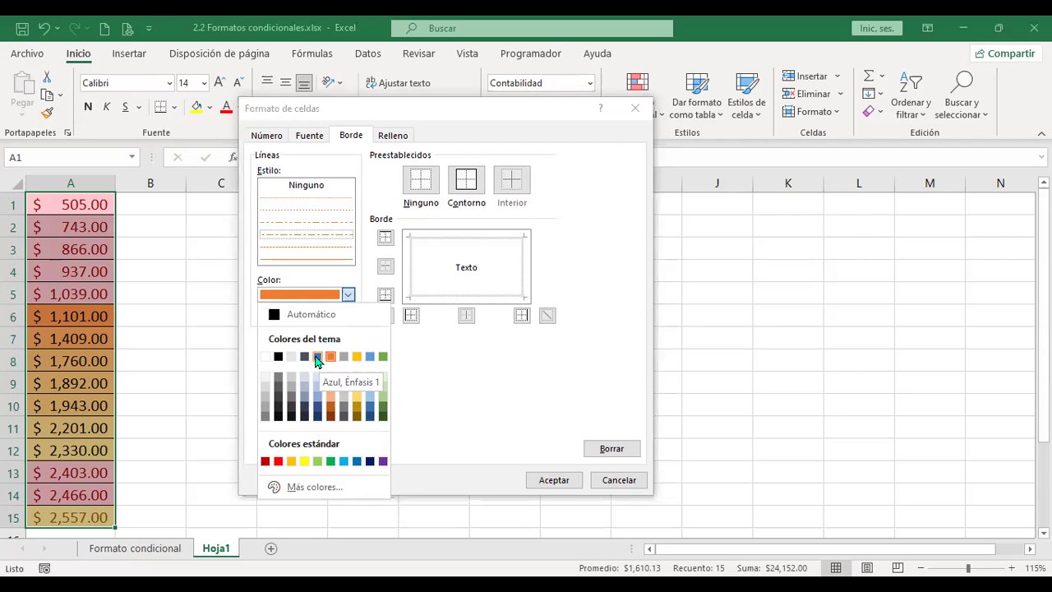
pyautogui.click(316, 358)
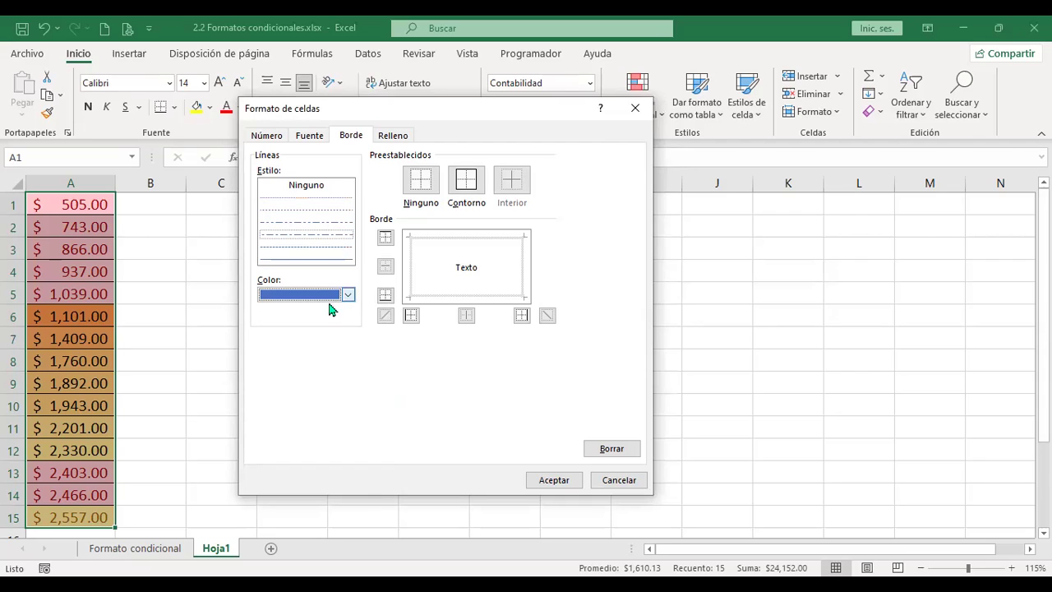
# Step: Add the Contorno border to the custom format, apply the bottom 5 rule, and deselect the range
pyautogui.click(465, 179)
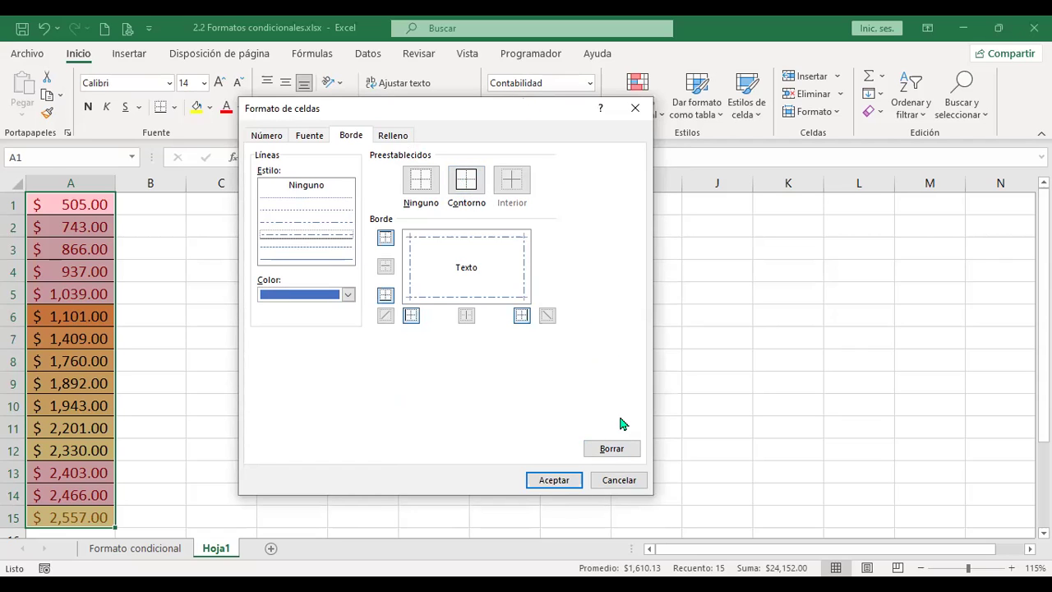
pyautogui.press('Return')
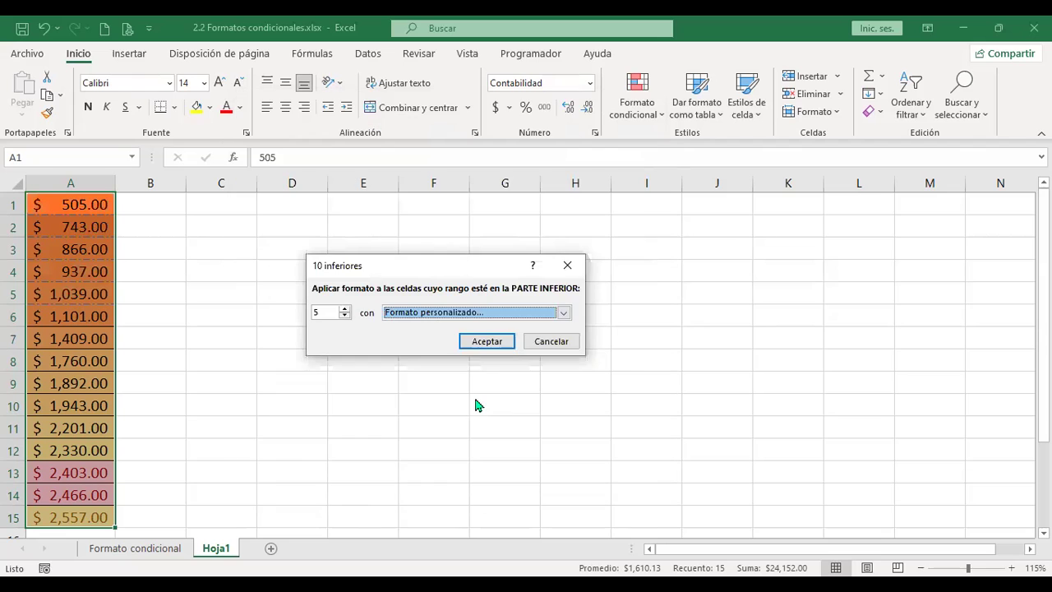
pyautogui.click(485, 344)
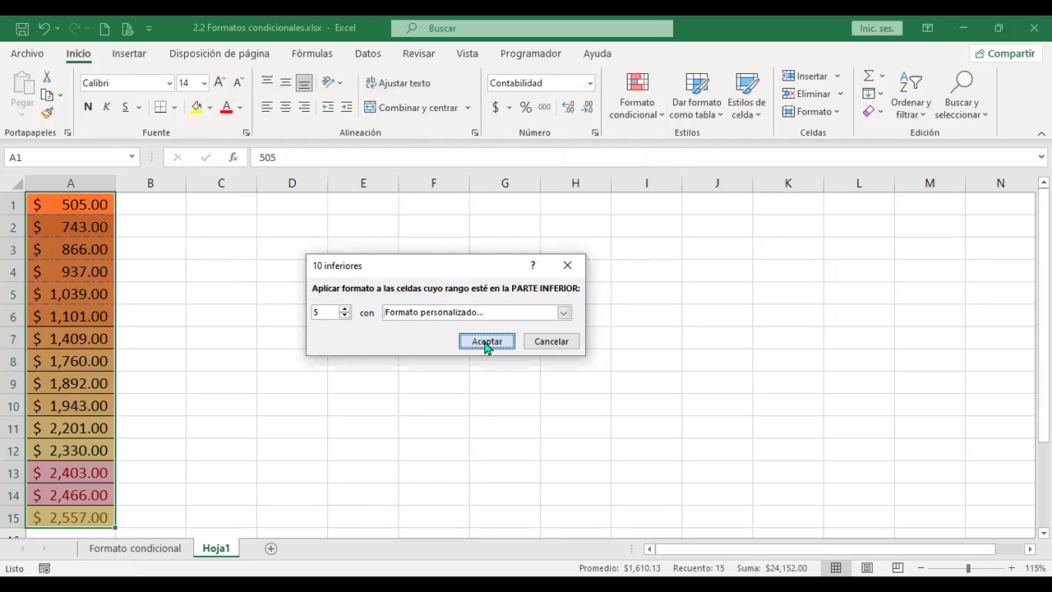
pyautogui.click(213, 259)
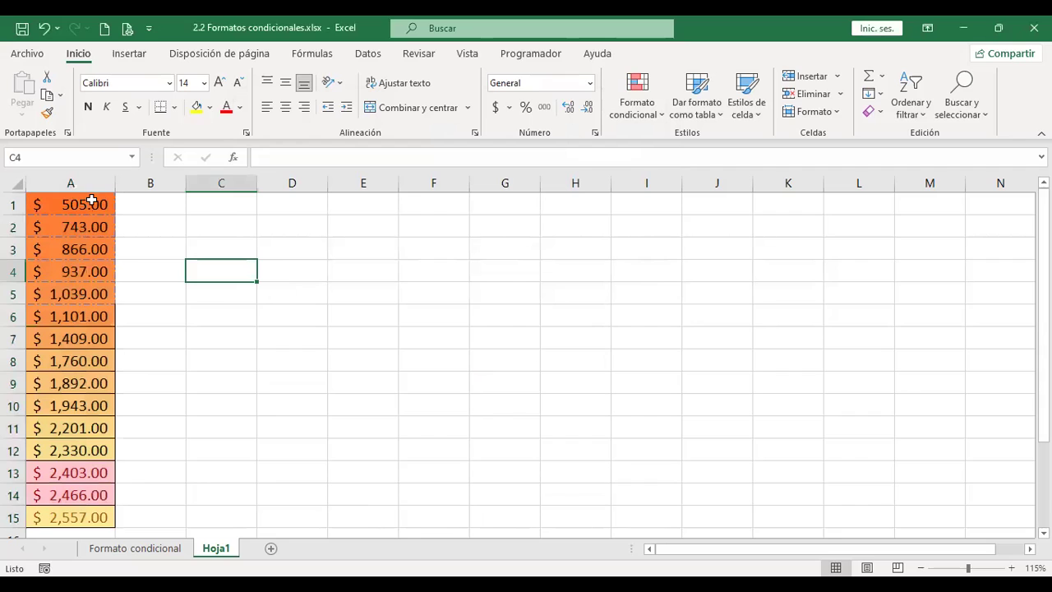
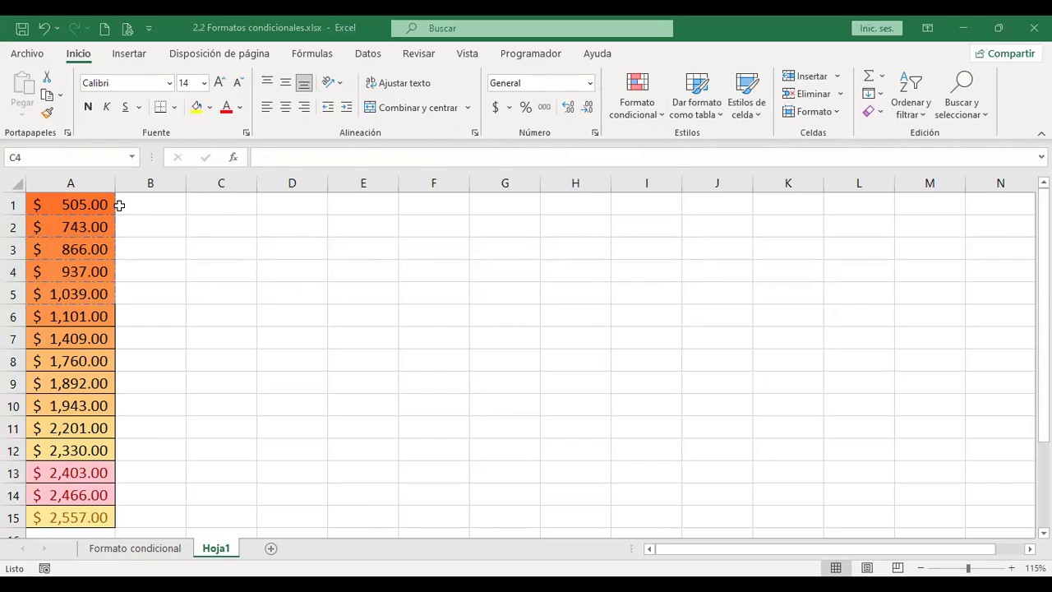
# Step: Start a 10% de valores inferiores rule on A1:A15 and choose Formato personalizado
pyautogui.moveTo(71, 206); pyautogui.dragTo(74, 516)
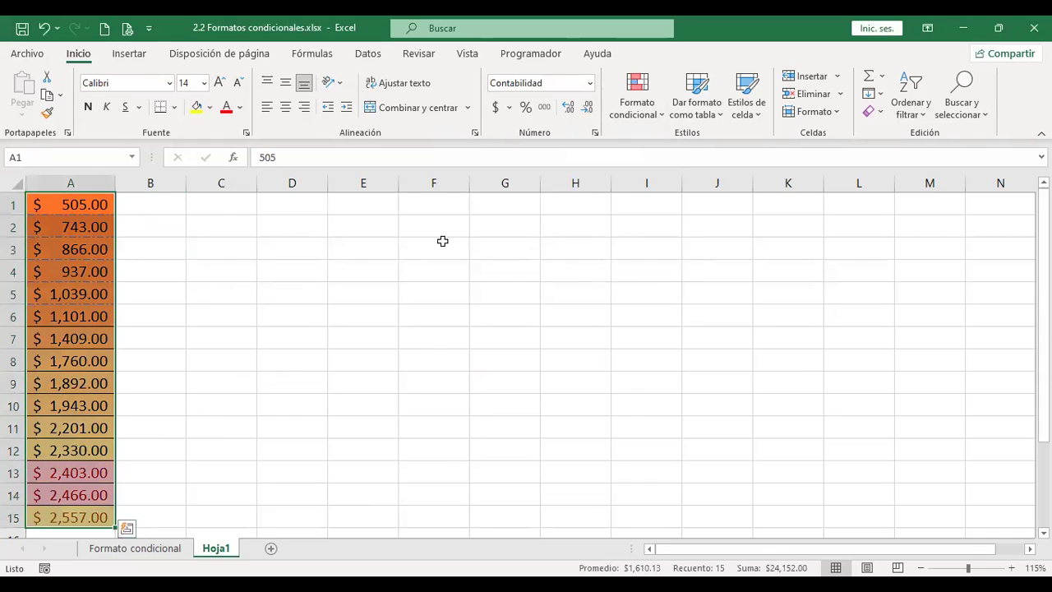
pyautogui.click(646, 121)
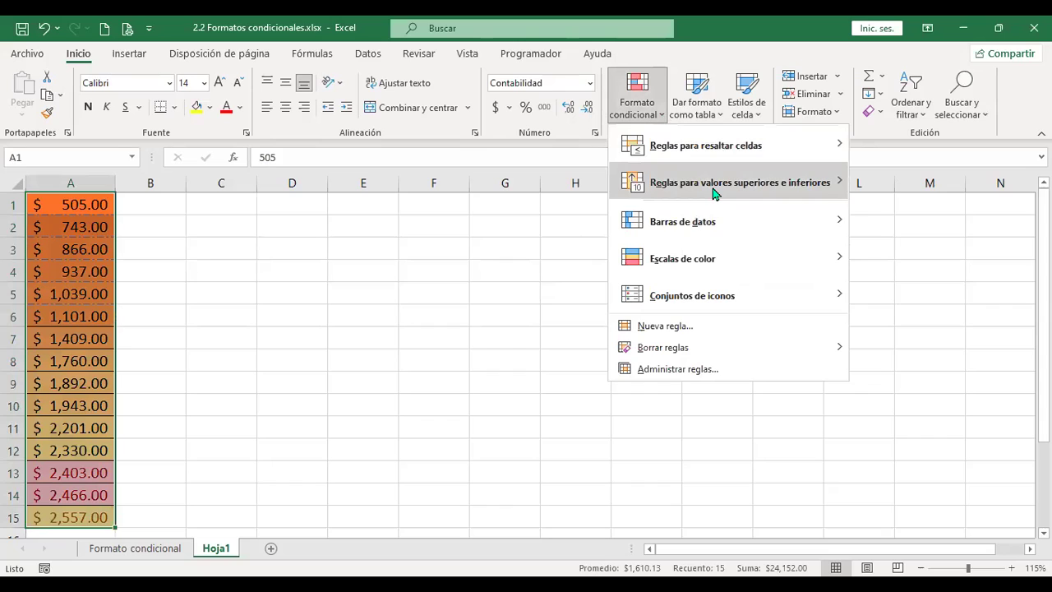
pyautogui.moveTo(714, 193)
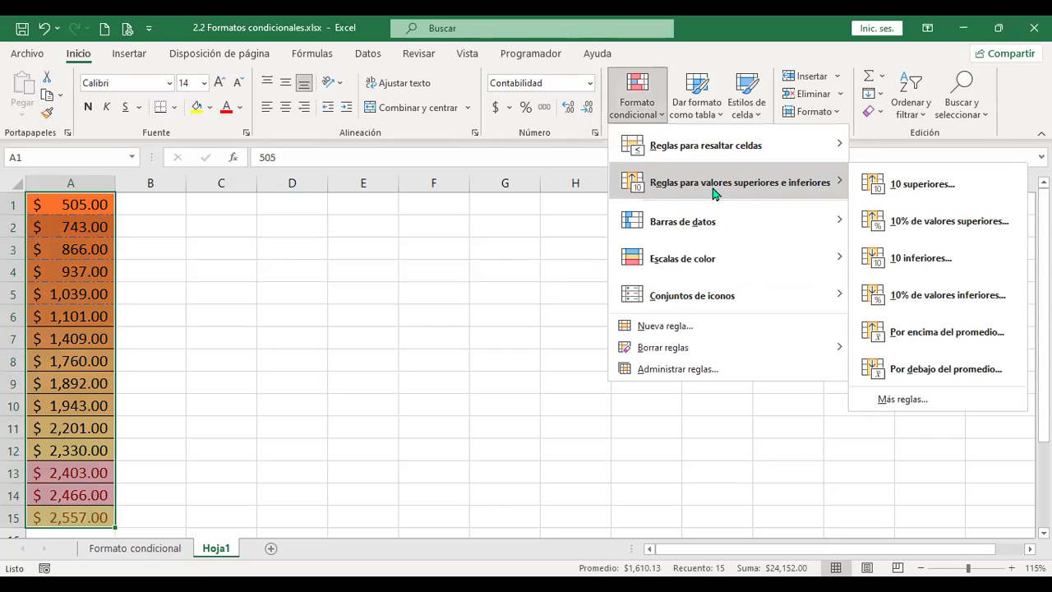
pyautogui.click(982, 311)
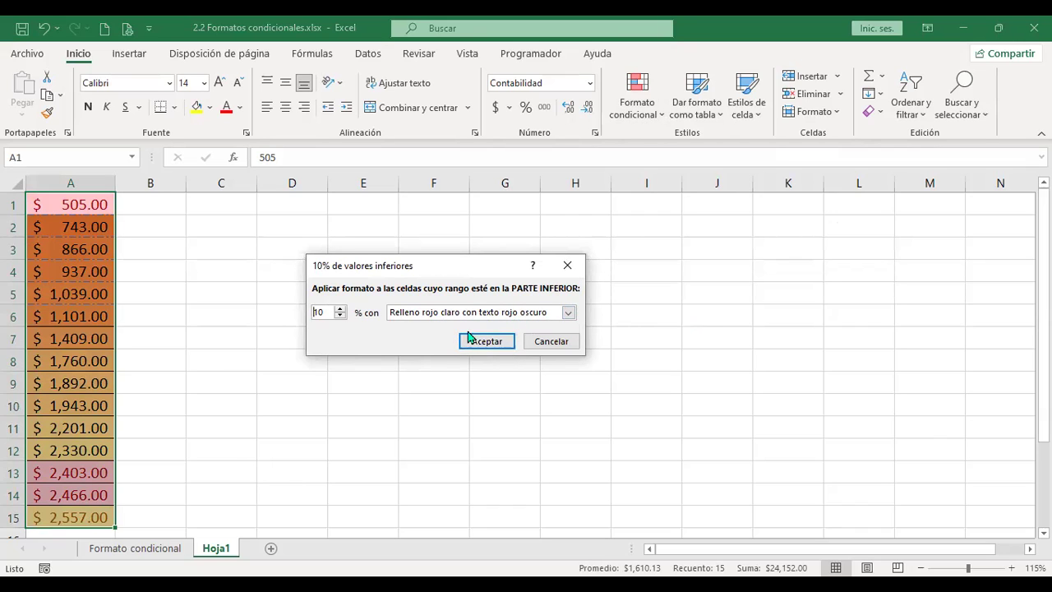
pyautogui.click(515, 313)
pyautogui.click(454, 377)
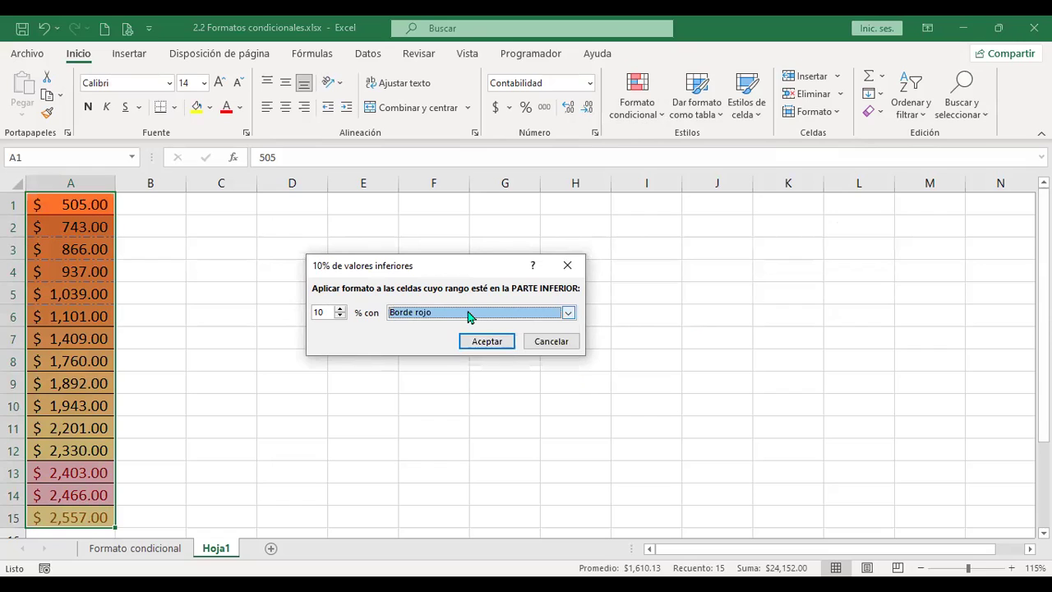
pyautogui.click(471, 316)
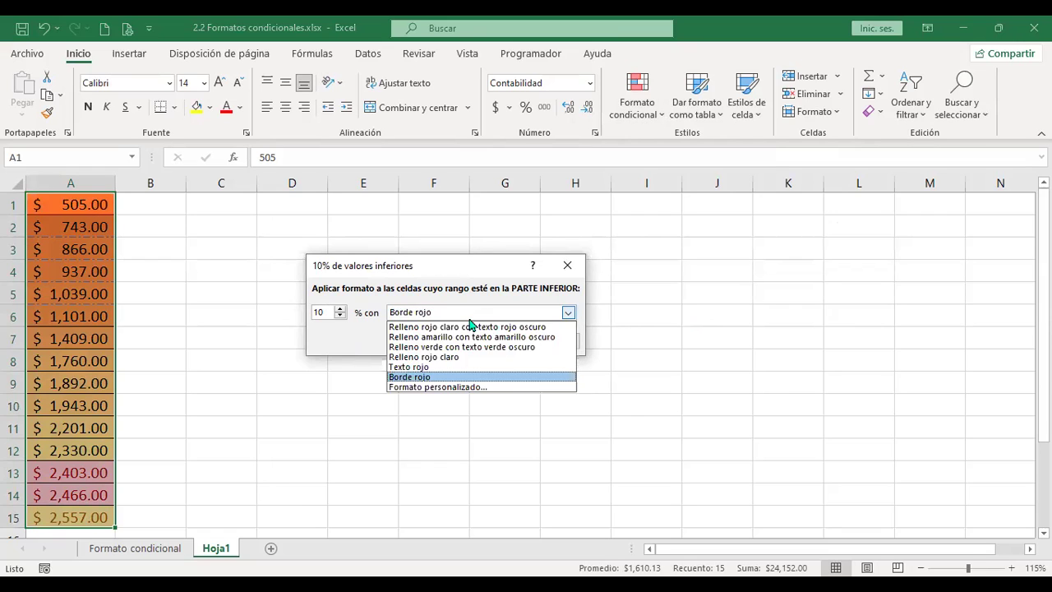
pyautogui.click(455, 387)
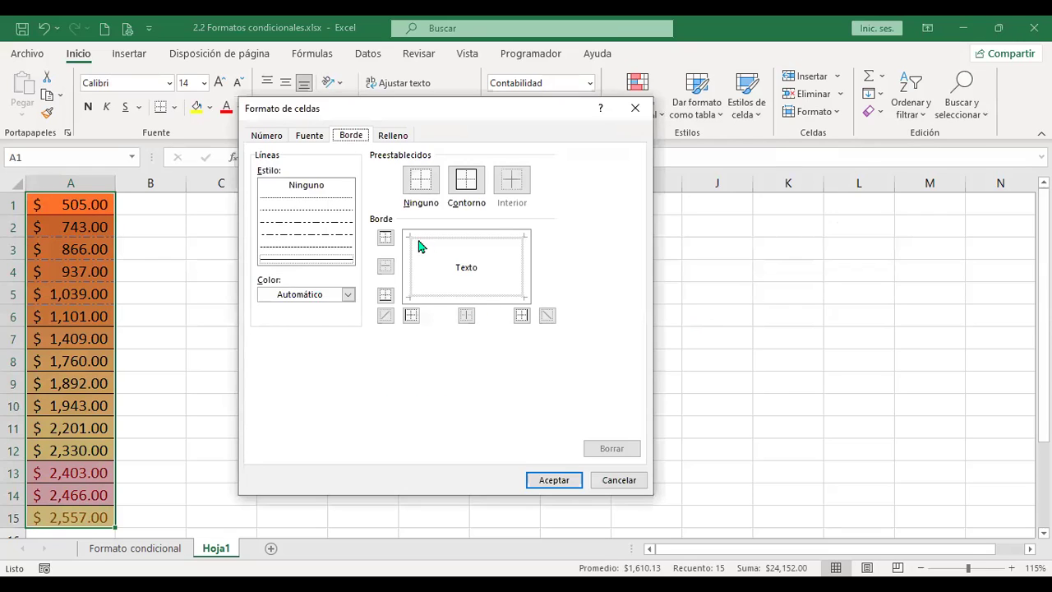
# Step: Give the custom format a Simple underline, apply the bottom 10% rule, and deselect the range
pyautogui.click(310, 136)
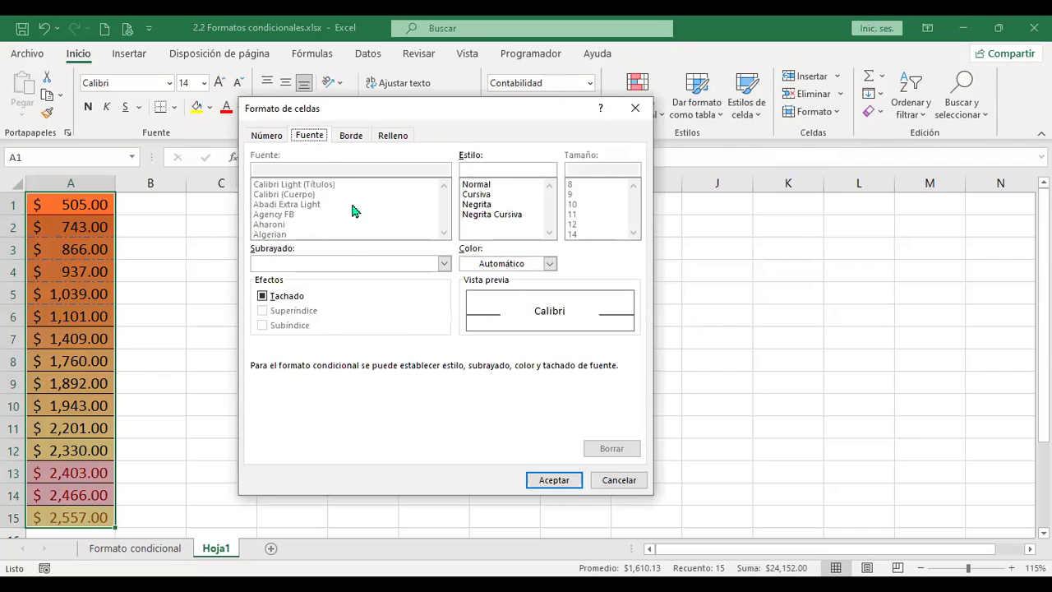
pyautogui.click(444, 264)
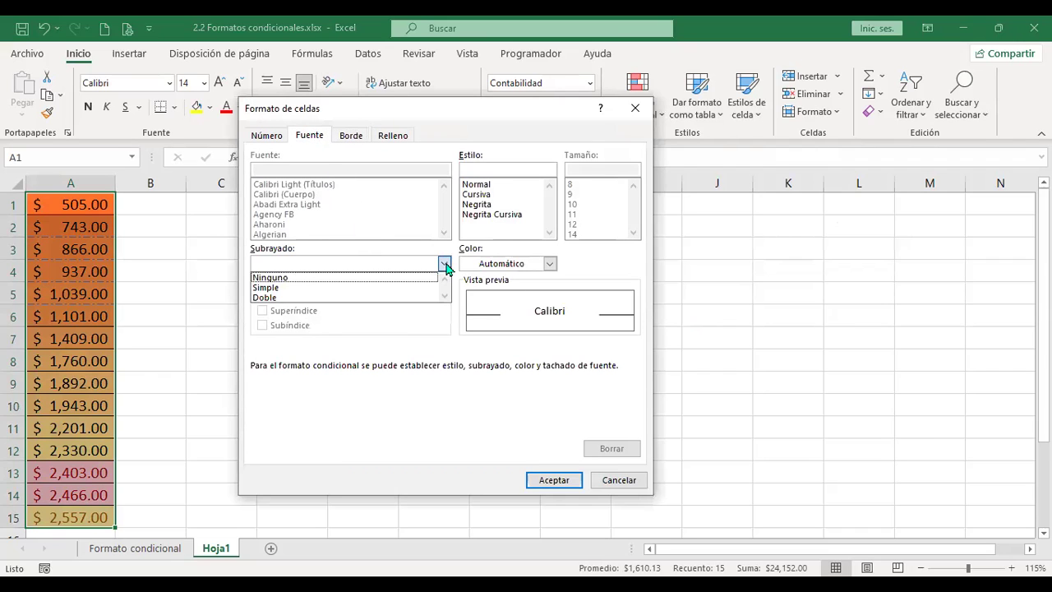
pyautogui.click(315, 291)
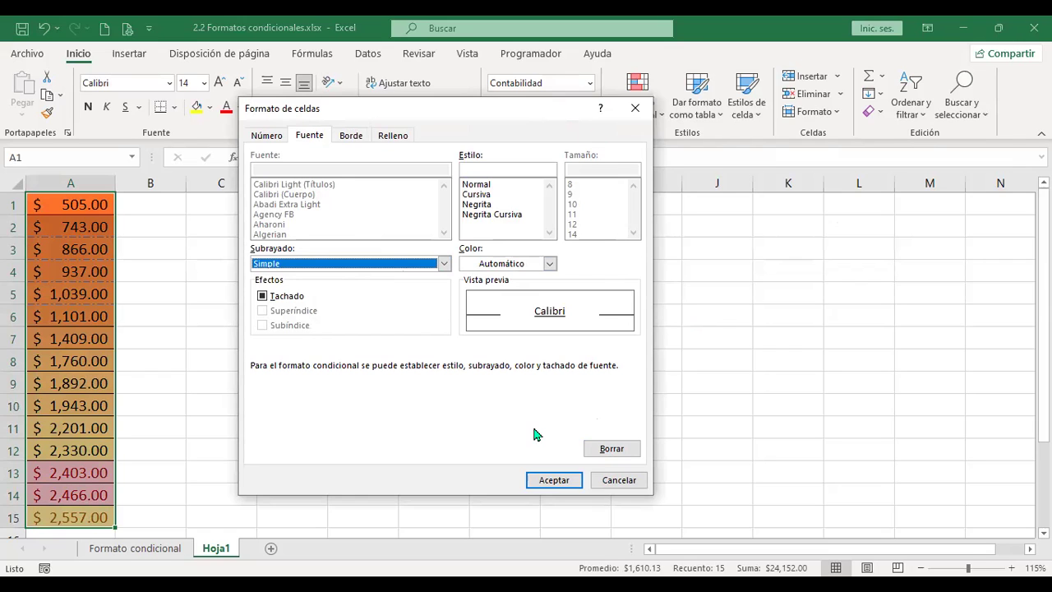
pyautogui.click(553, 479)
pyautogui.click(485, 342)
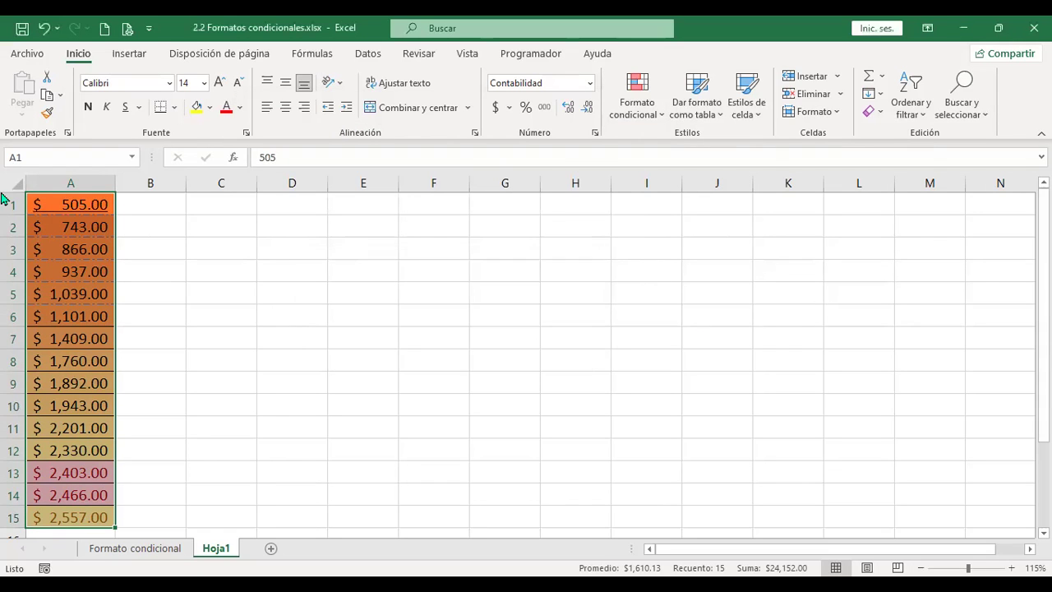
pyautogui.click(148, 203)
# Step: Apply a Por encima del promedio rule to A1:A15 with Relleno amarillo con texto amarillo oscuro
pyautogui.moveTo(90, 204); pyautogui.dragTo(58, 521)
pyautogui.moveTo(77, 204); pyautogui.dragTo(77, 525)
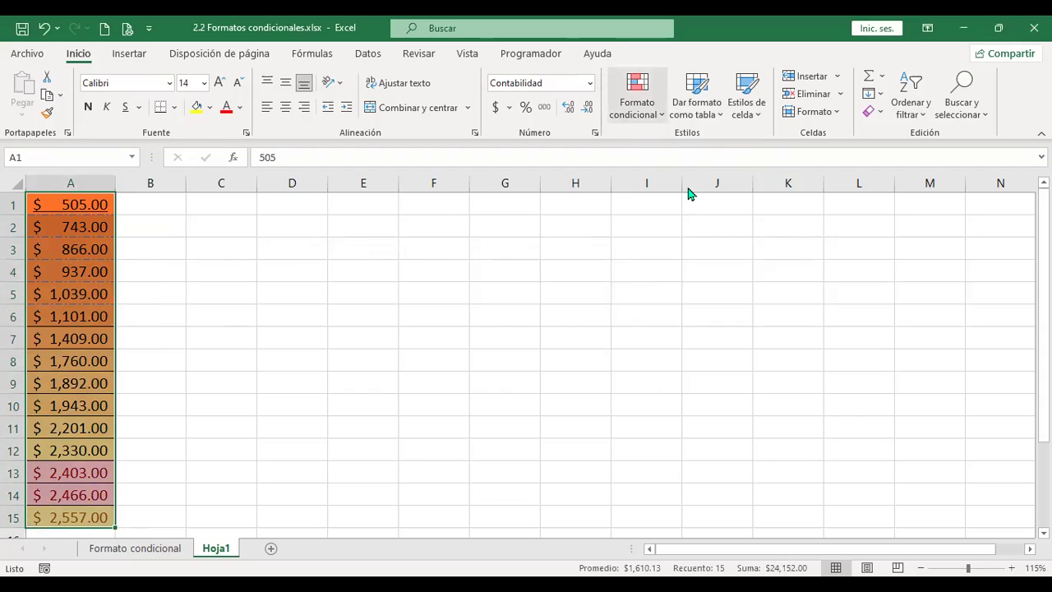
pyautogui.moveTo(699, 188)
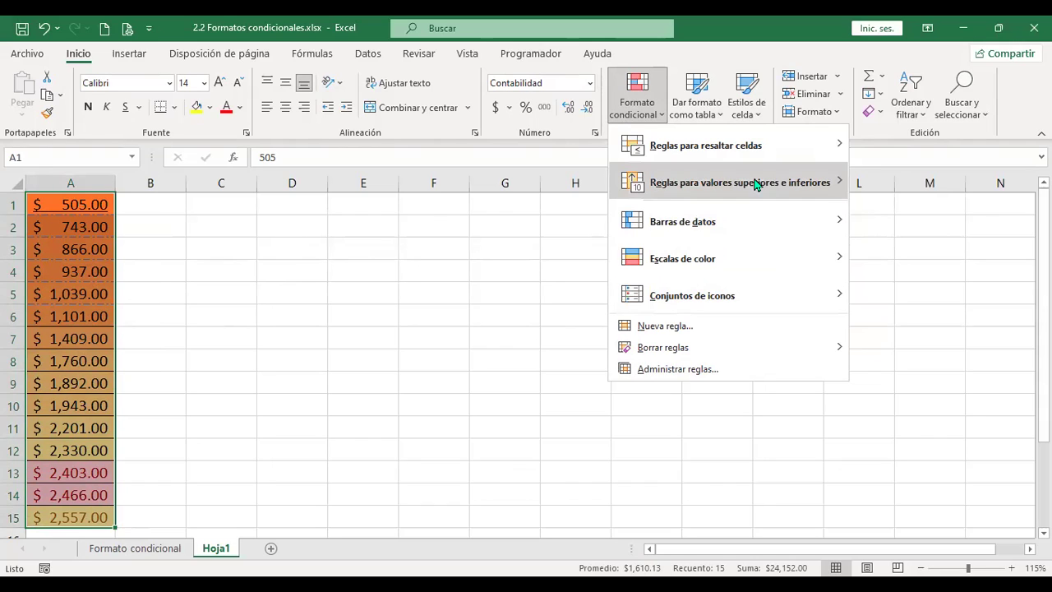
pyautogui.moveTo(756, 183)
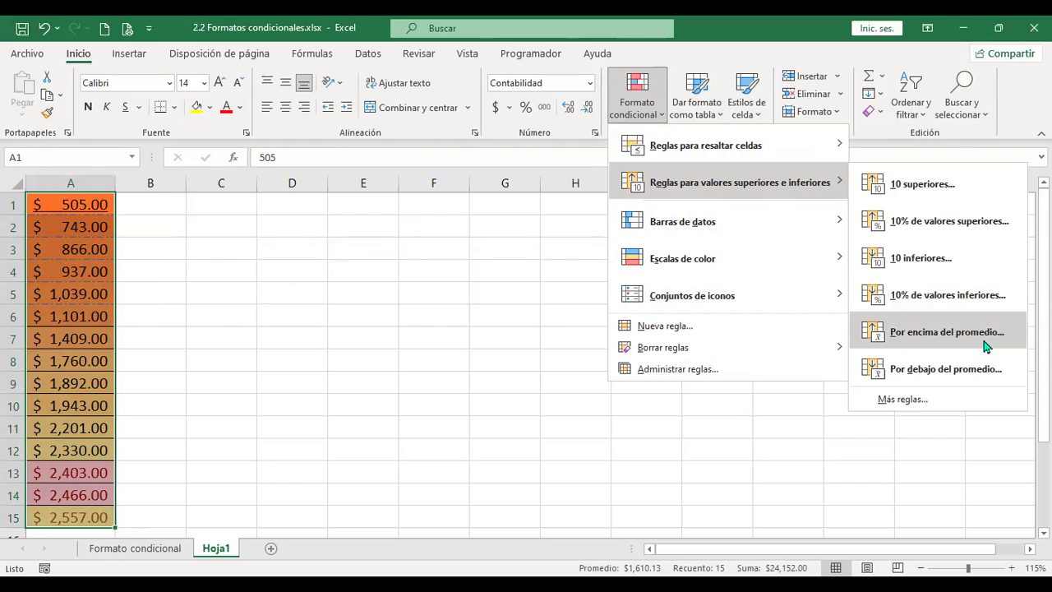
pyautogui.click(945, 332)
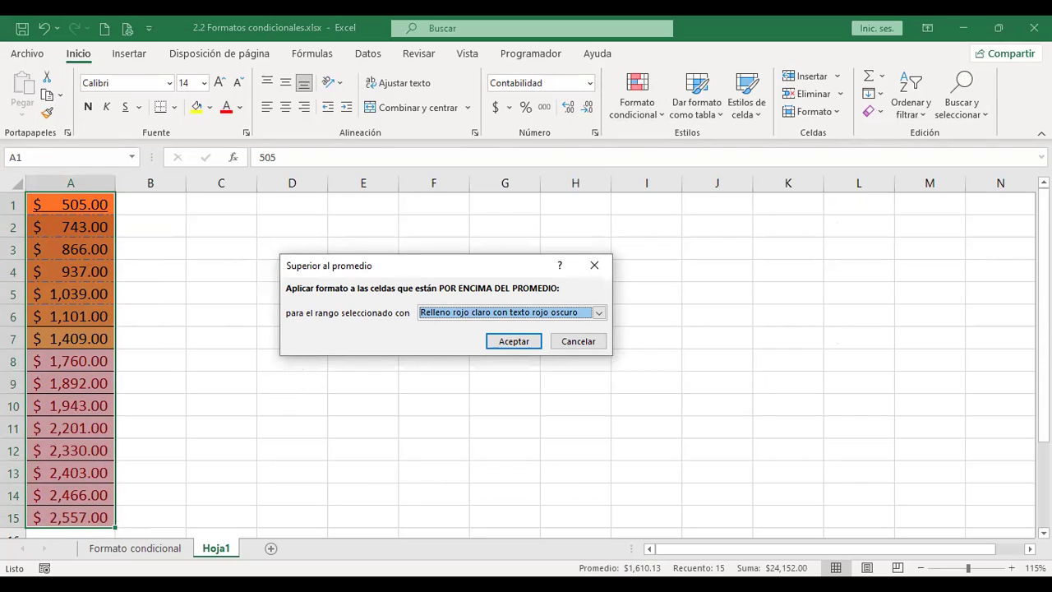
pyautogui.click(599, 313)
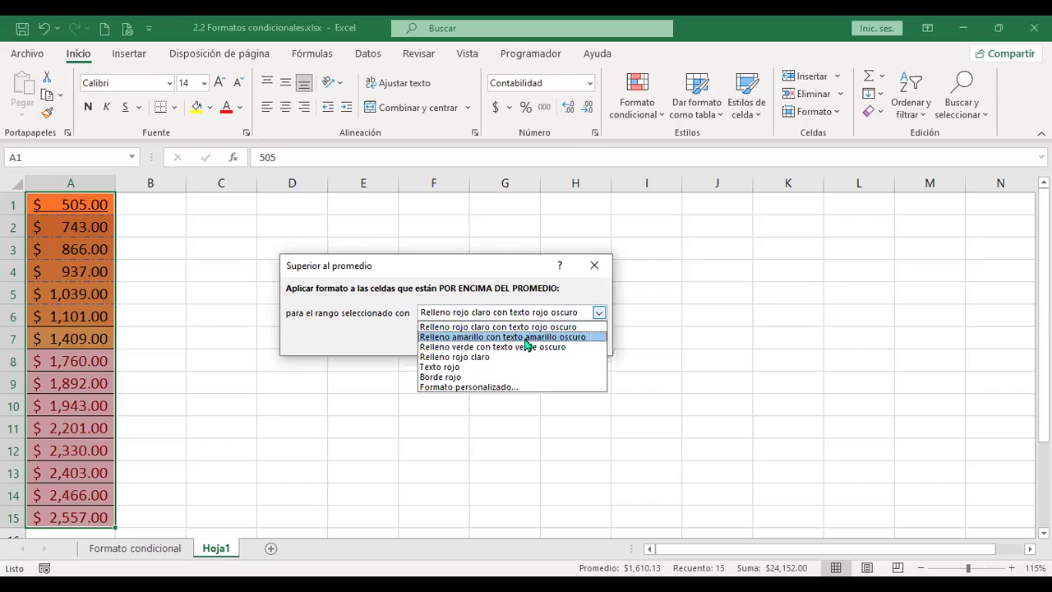
pyautogui.click(527, 337)
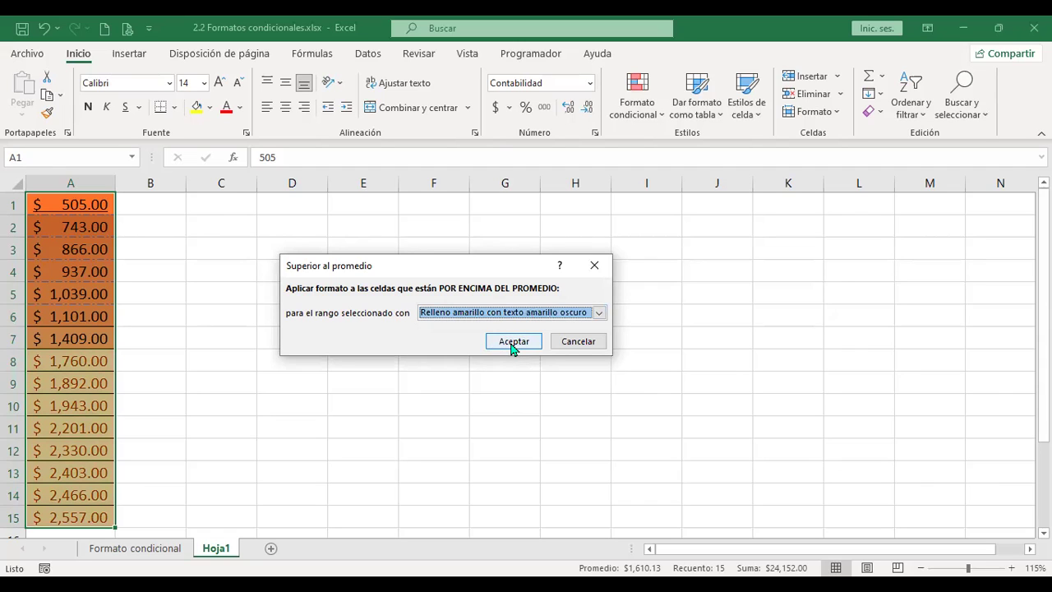
pyautogui.click(511, 343)
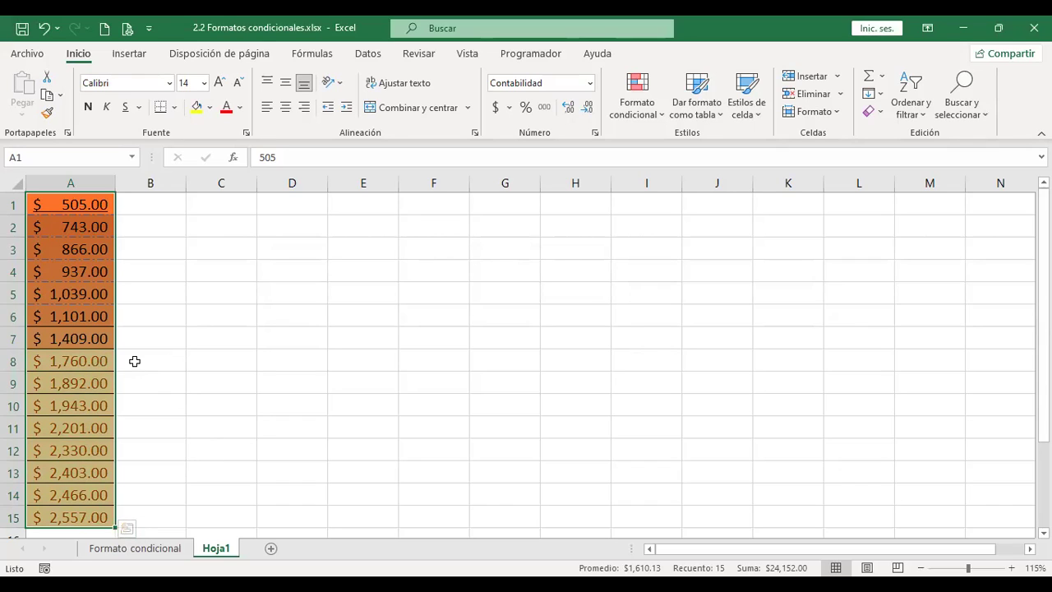
# Step: On the Formato condicional sheet, apply a Por debajo del promedio rule to C3:C17 with Relleno rojo claro con texto rojo oscuro
pyautogui.click(177, 554)
pyautogui.scroll(4, 690, 439)
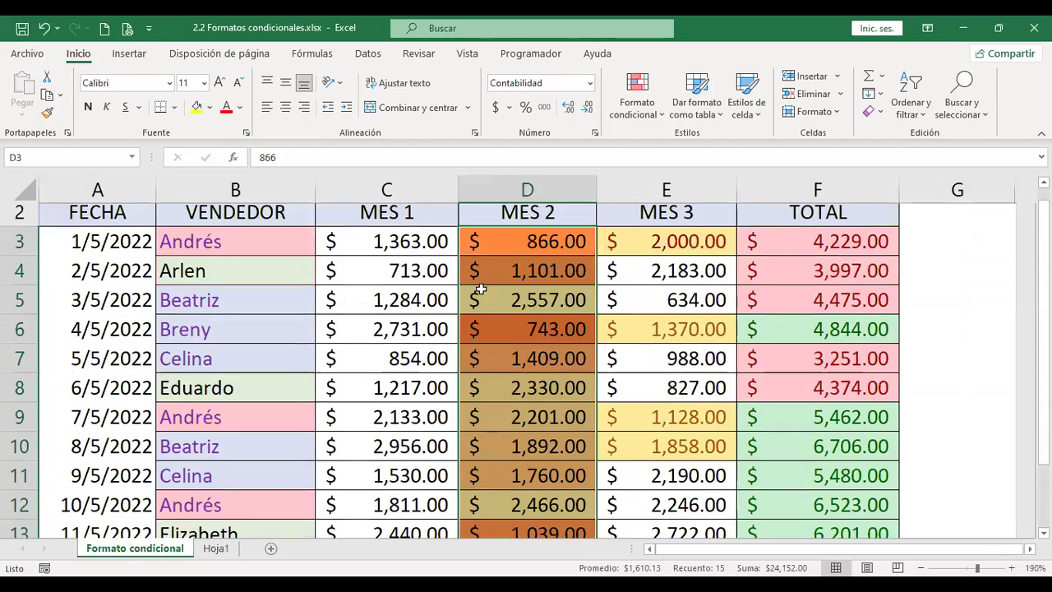
pyautogui.moveTo(429, 281); pyautogui.dragTo(431, 351)
pyautogui.scroll(-3, 431, 359)
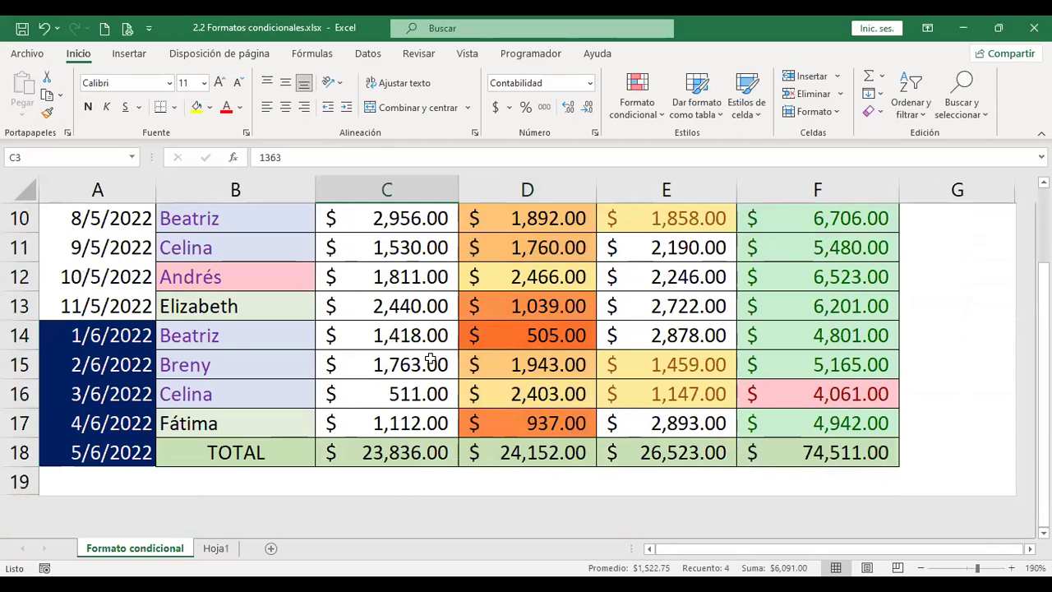
pyautogui.keyDown('shift'); pyautogui.click(422, 425); pyautogui.keyUp('shift')
pyautogui.click(663, 117)
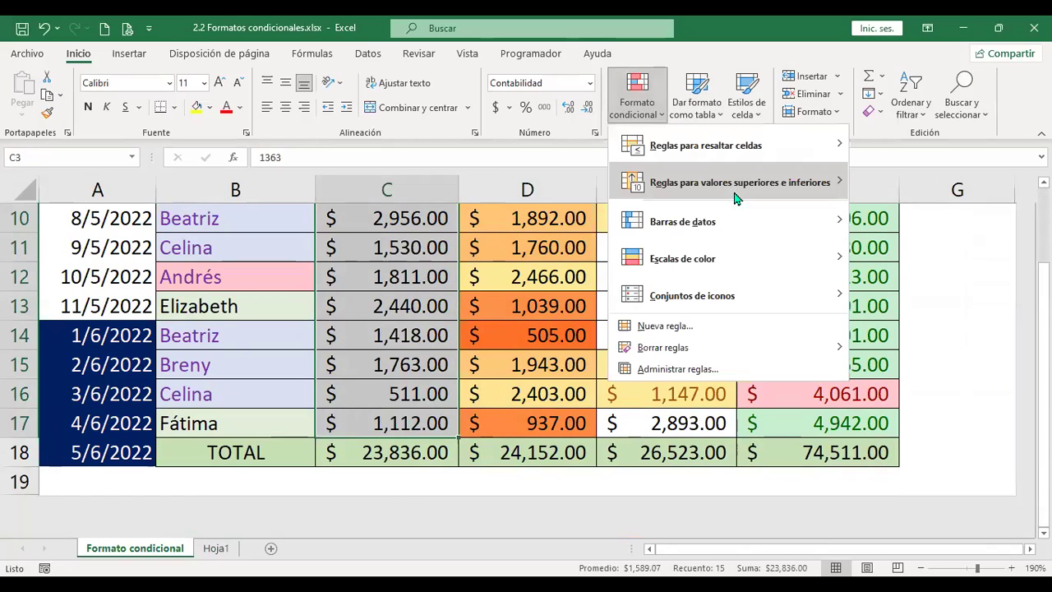
pyautogui.moveTo(735, 197)
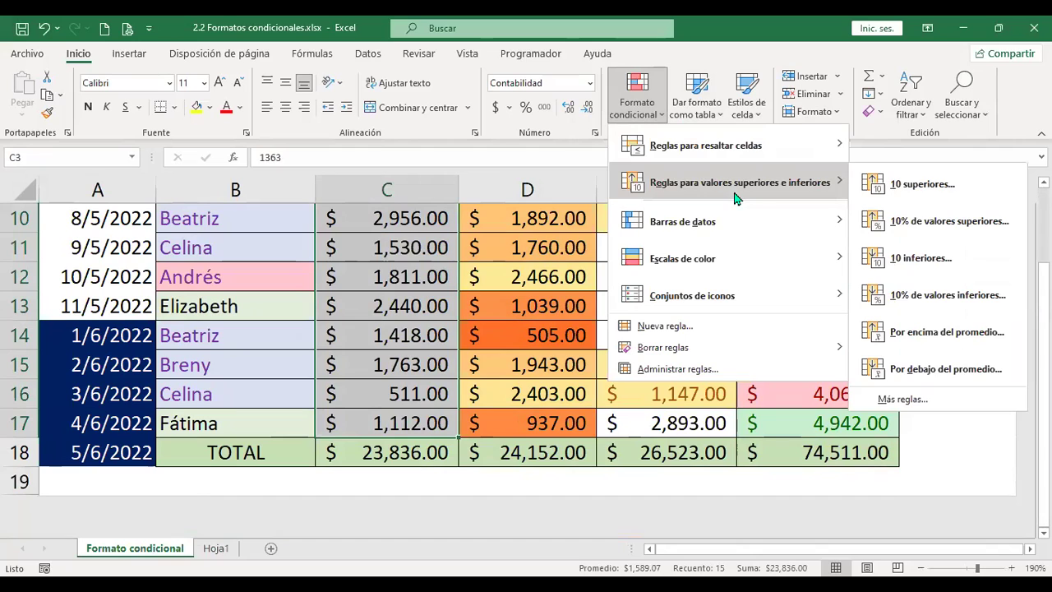
pyautogui.click(984, 371)
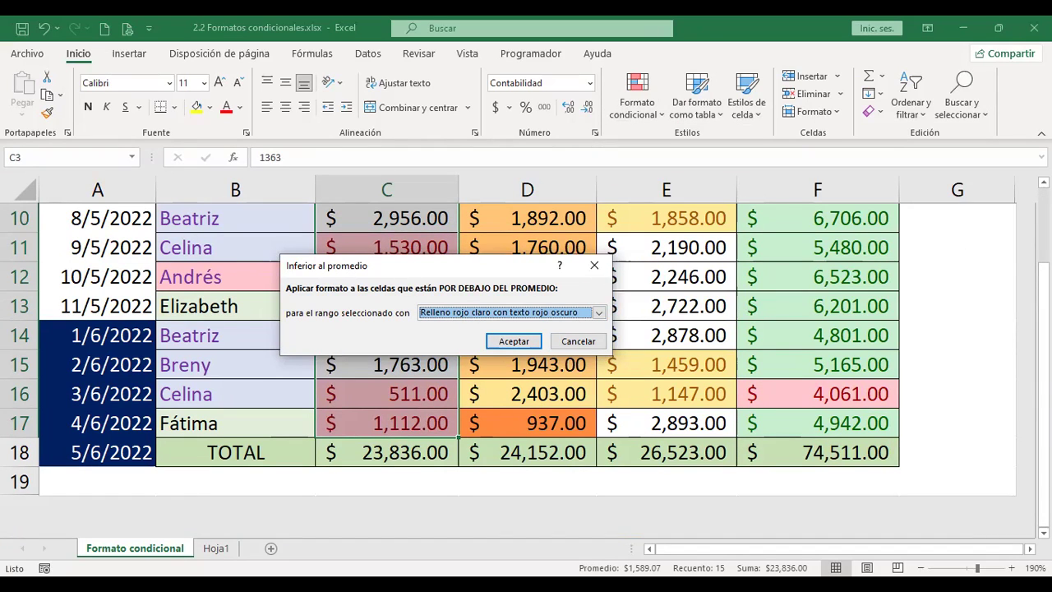
pyautogui.click(515, 341)
# Step: Start another custom formatting rule on the MES 1 values, using the type Aplicar formato únicamente a las celdas que contengan
pyautogui.scroll(3, 415, 352)
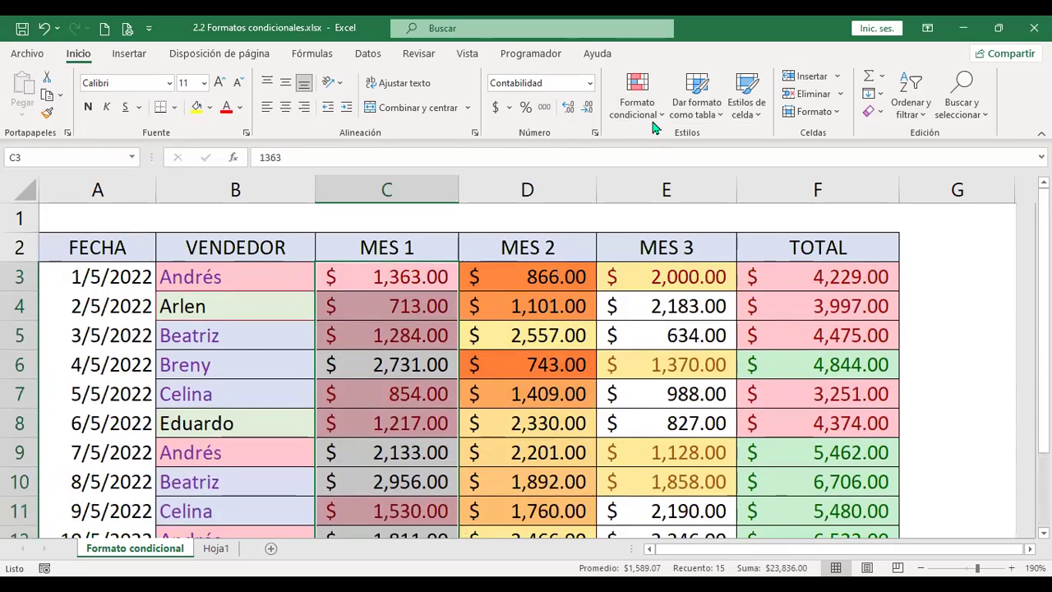
pyautogui.click(654, 115)
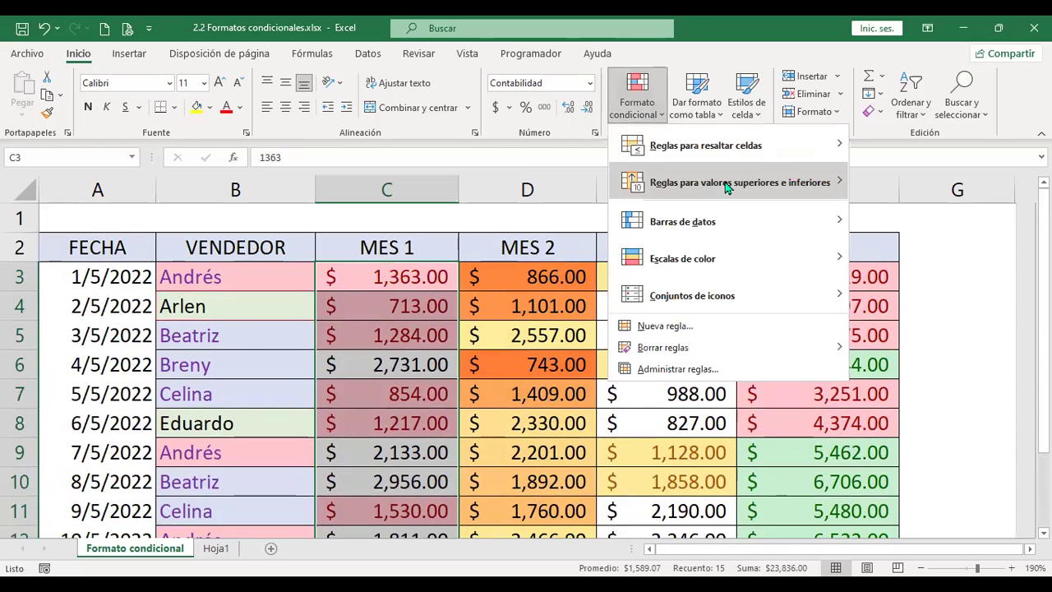
pyautogui.moveTo(727, 188)
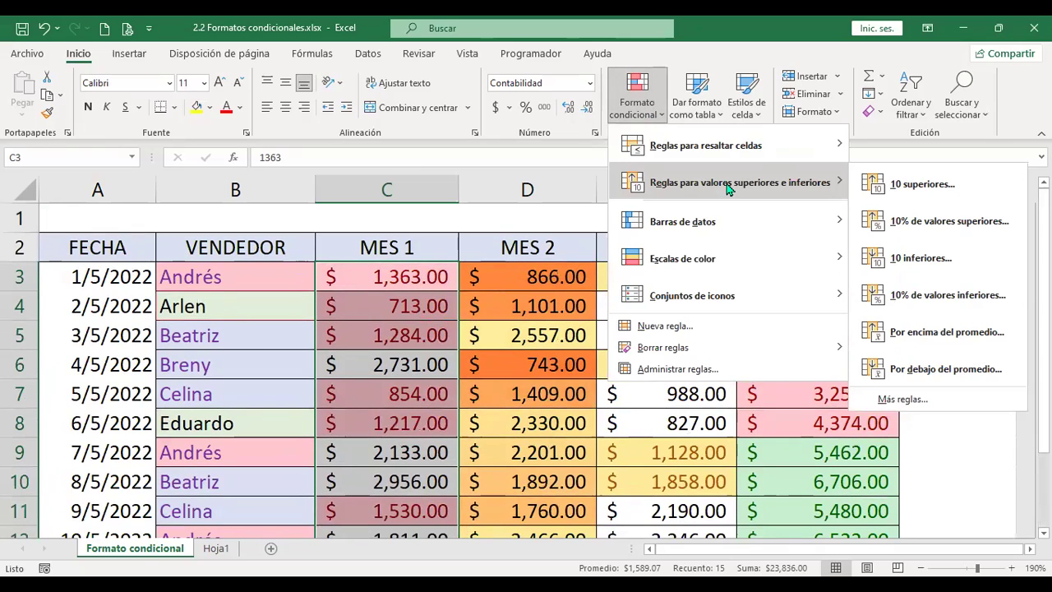
pyautogui.click(941, 399)
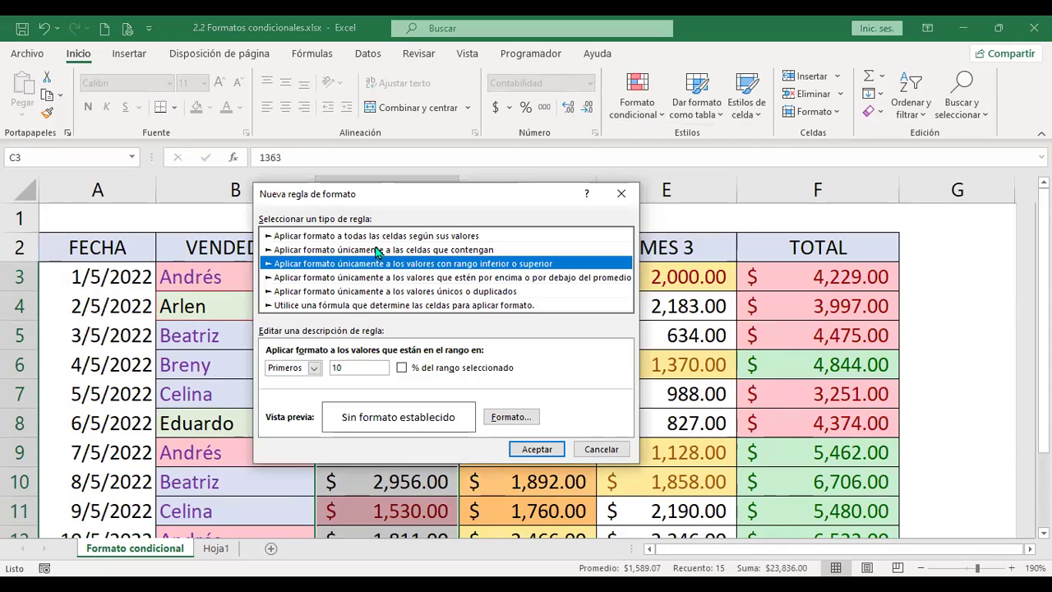
pyautogui.click(428, 252)
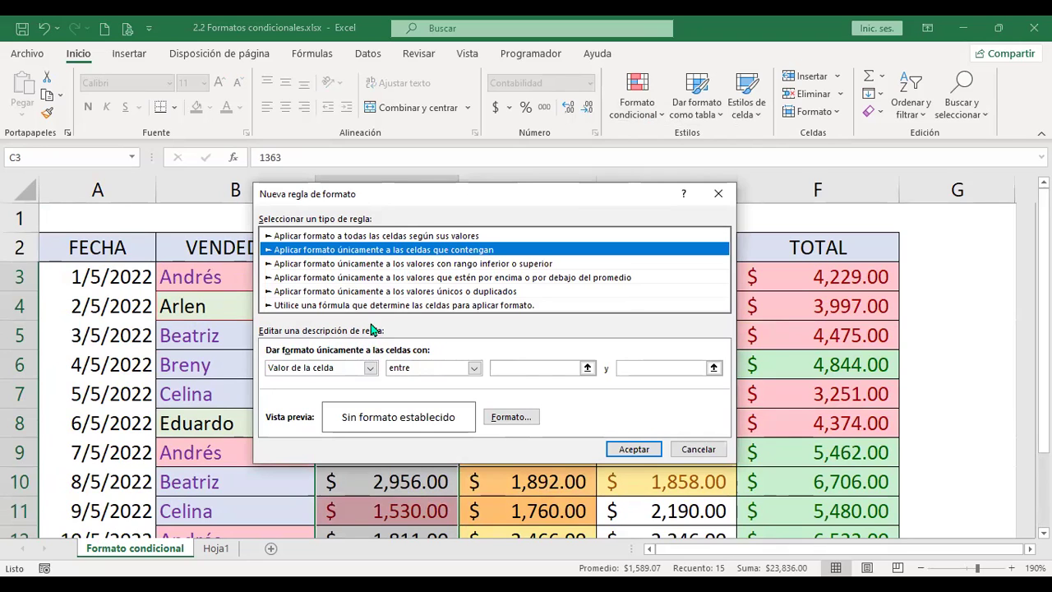
# Step: Review the condition options and define the rule for Valor de la celda entre 1000 y 2000
pyautogui.click(370, 368)
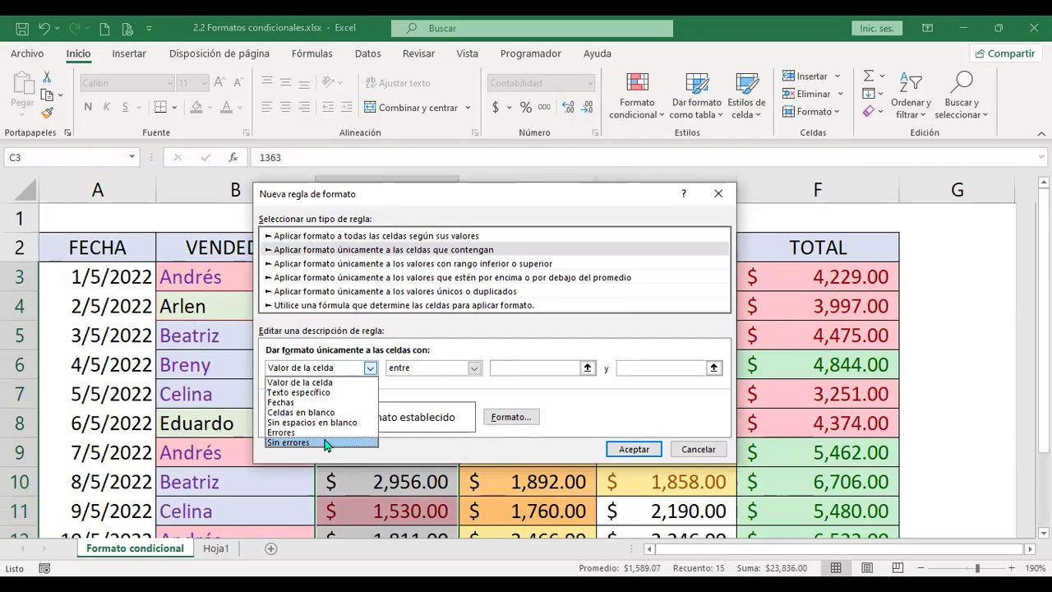
pyautogui.click(370, 368)
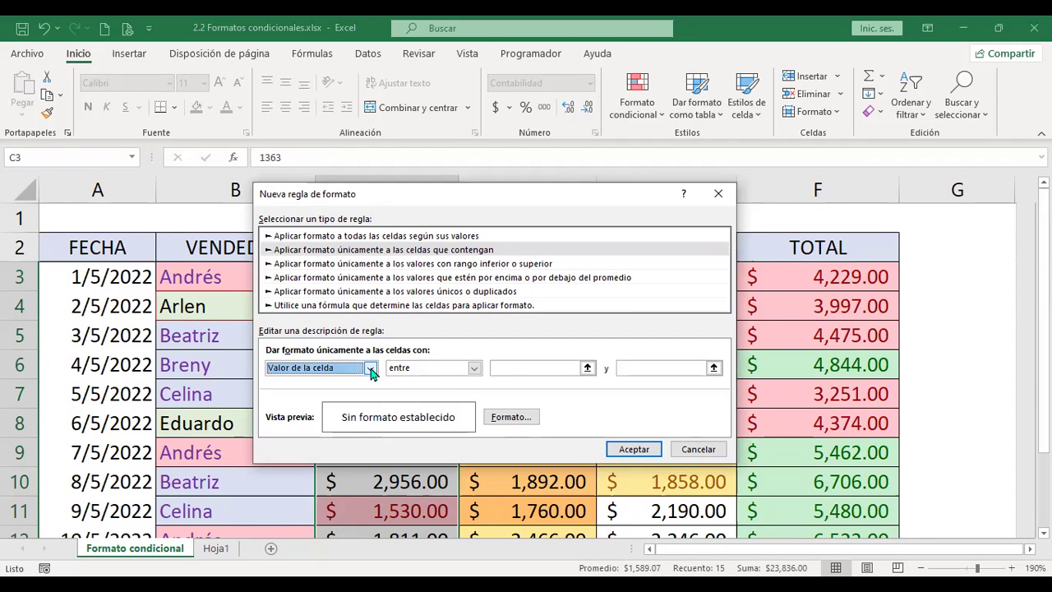
pyautogui.click(474, 368)
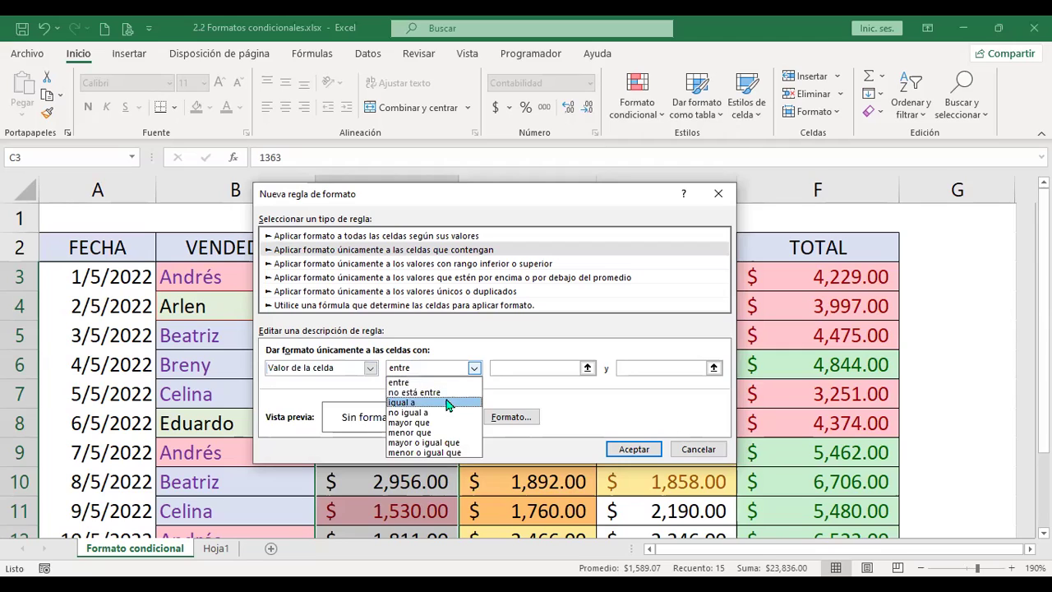
pyautogui.click(556, 370)
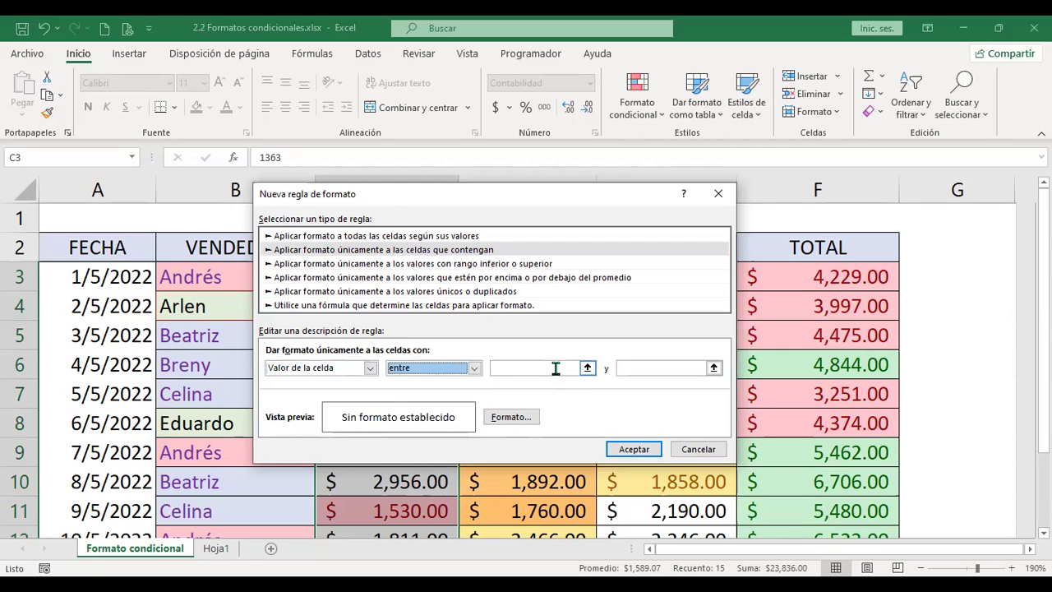
pyautogui.click(474, 370)
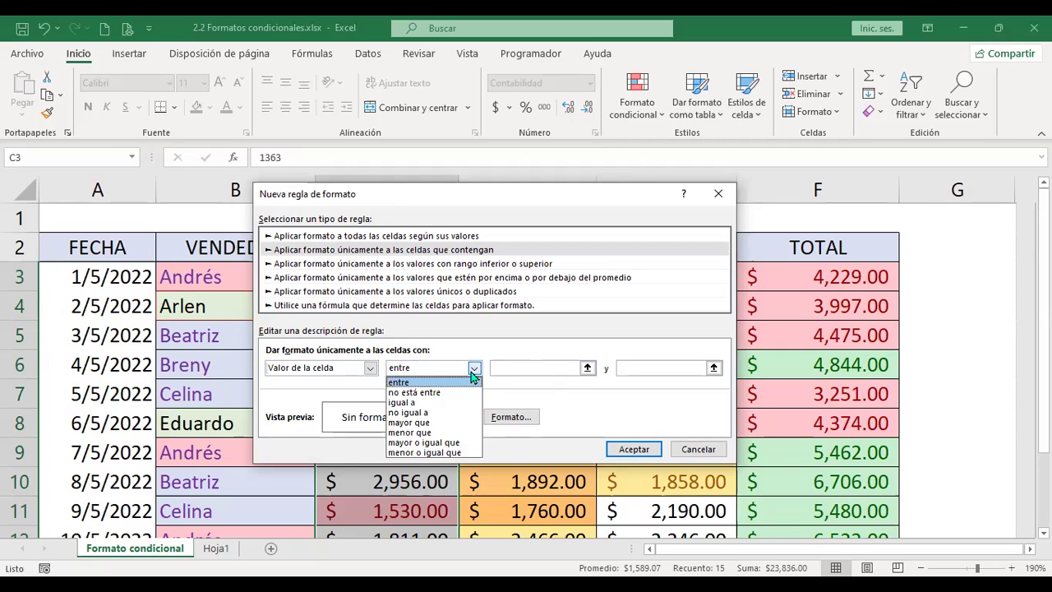
pyautogui.click(542, 370)
pyautogui.click(542, 370)
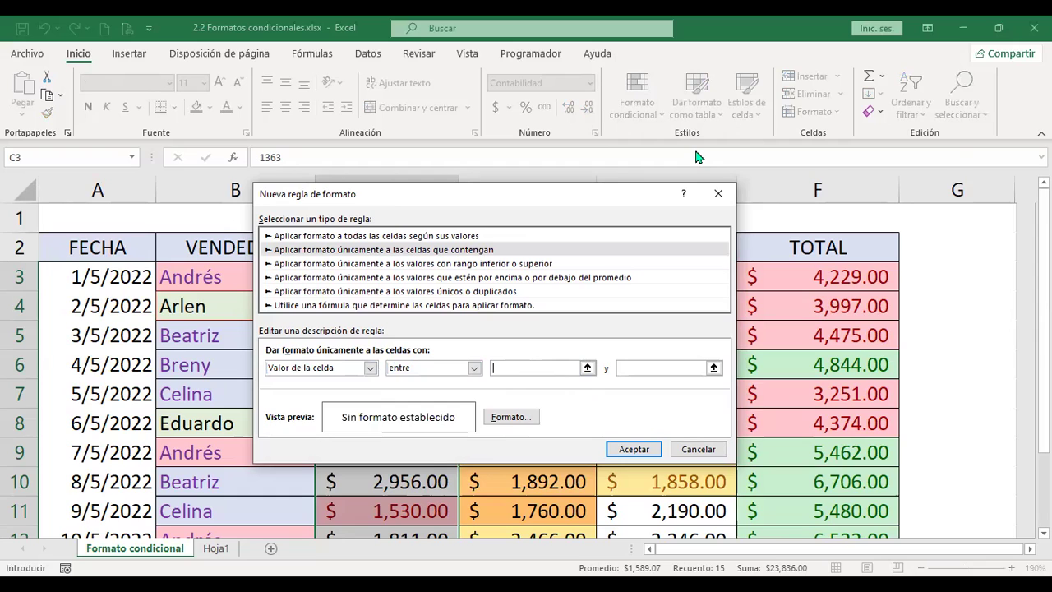
pyautogui.moveTo(474, 193); pyautogui.dragTo(690, 152)
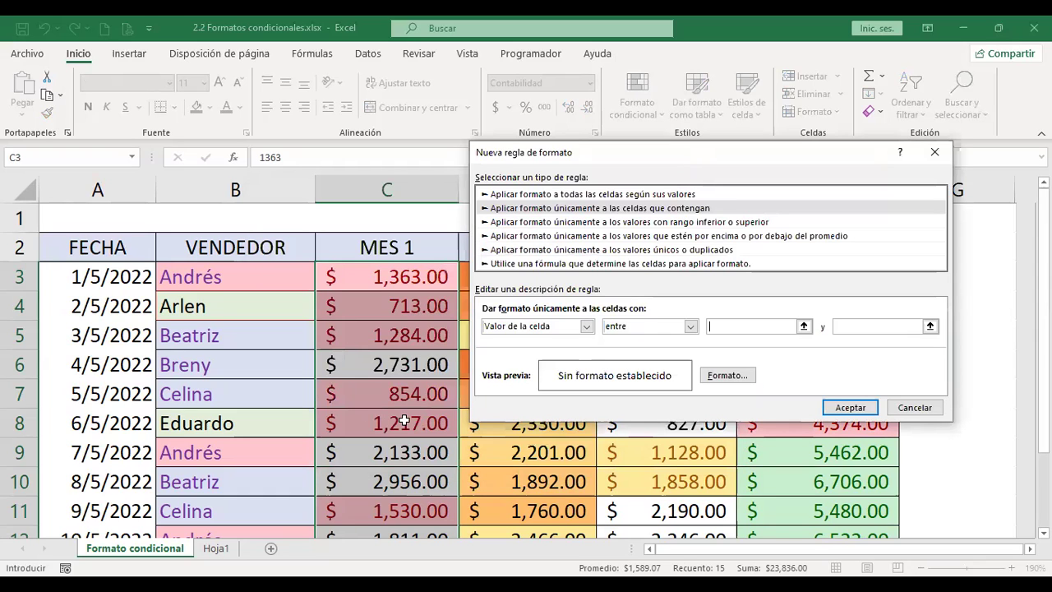
pyautogui.write('1000')
pyautogui.click(894, 331)
pyautogui.write('2000')
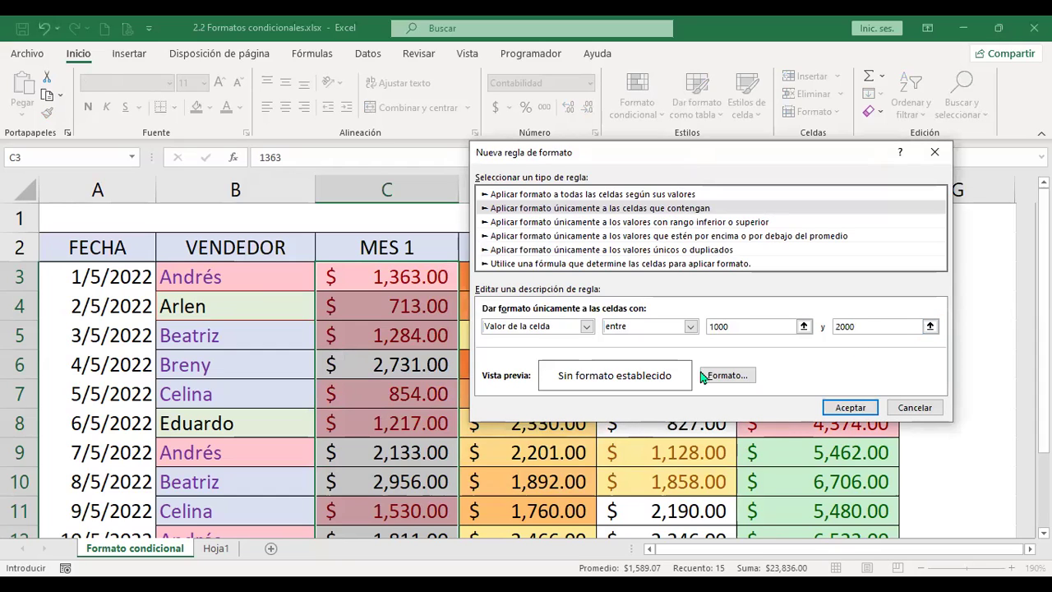
# Step: Give the rule's format a bright purple font color chosen from the standard colors in Más colores
pyautogui.click(737, 378)
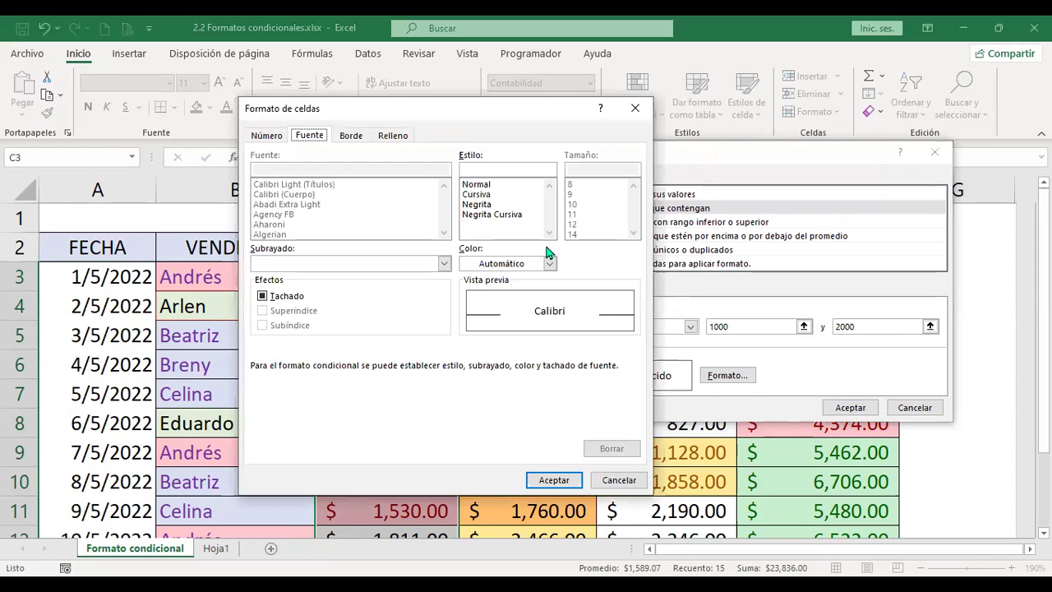
pyautogui.click(551, 264)
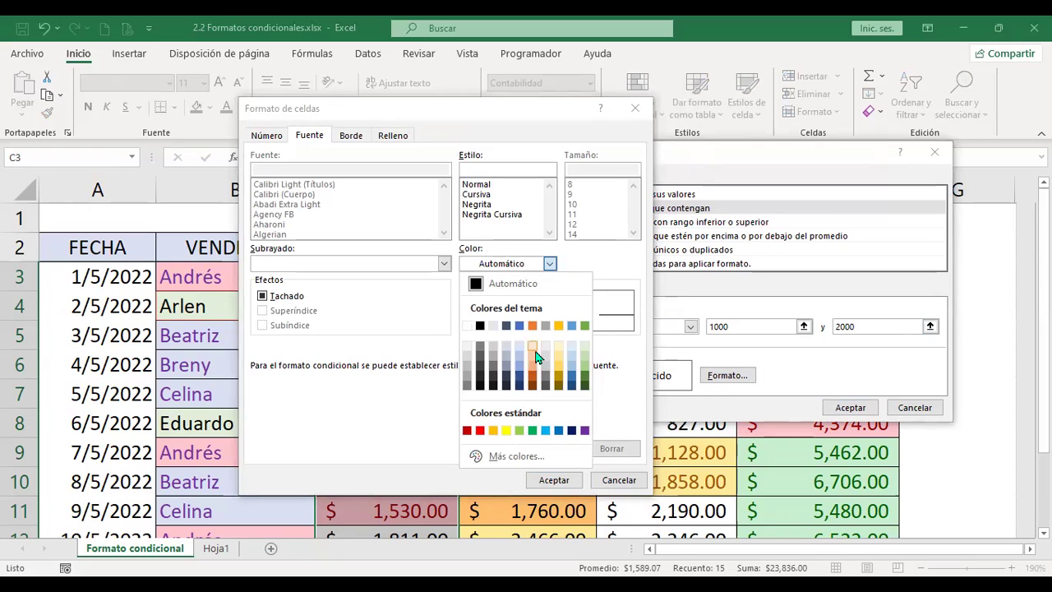
pyautogui.click(511, 458)
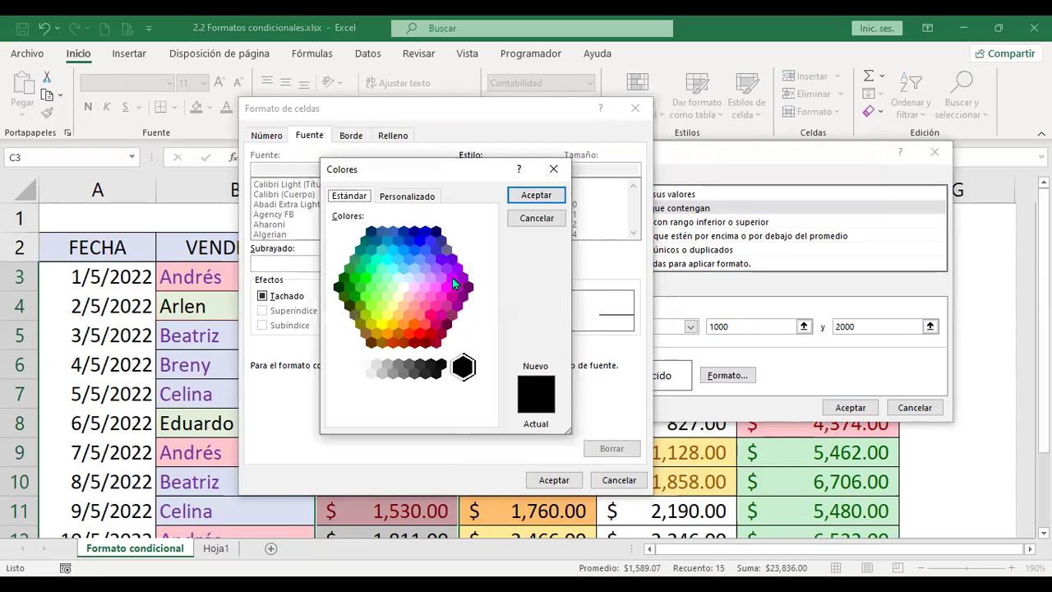
pyautogui.click(452, 278)
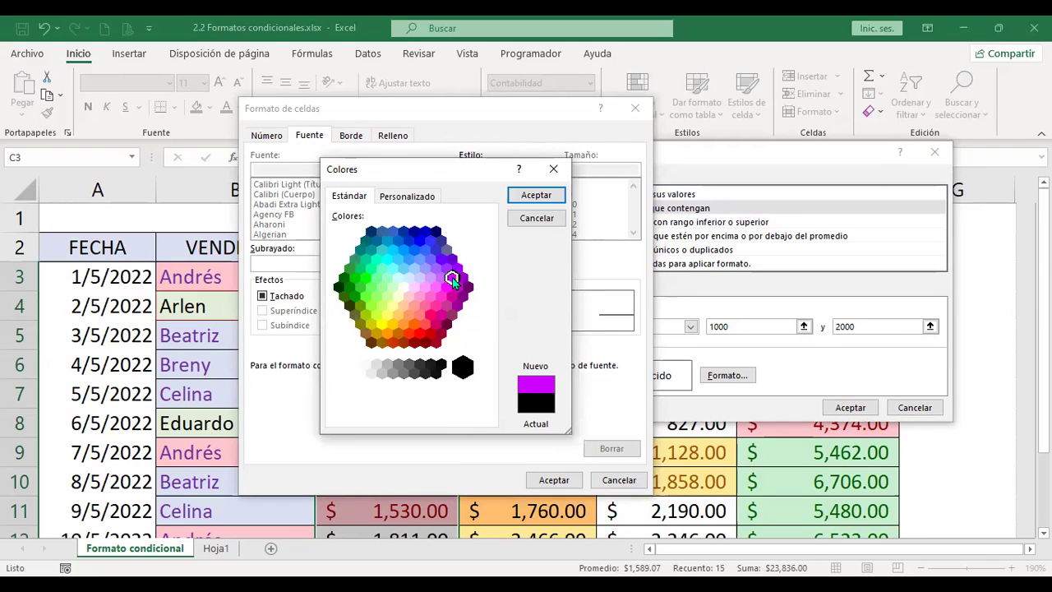
pyautogui.click(536, 195)
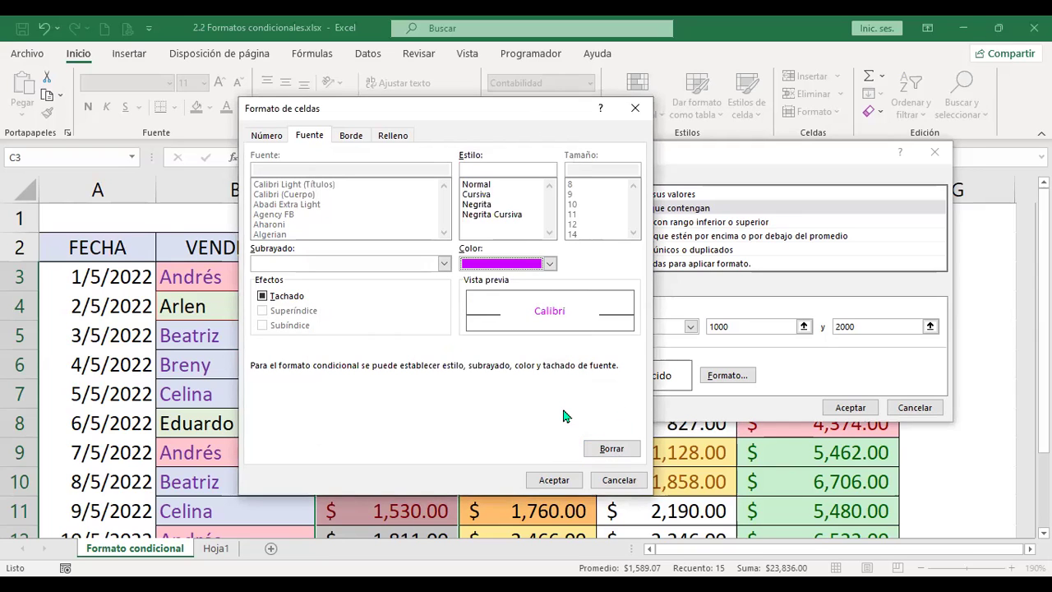
pyautogui.click(554, 479)
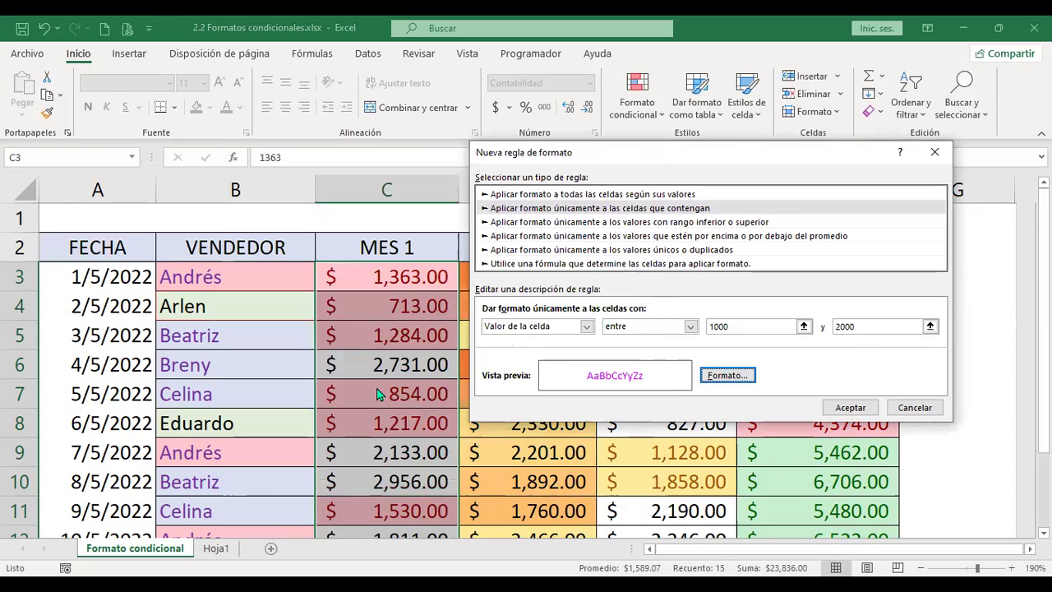
# Step: Apply the rule for values between 1000 and 2000 to the MES 1 column and deselect the range
pyautogui.click(847, 406)
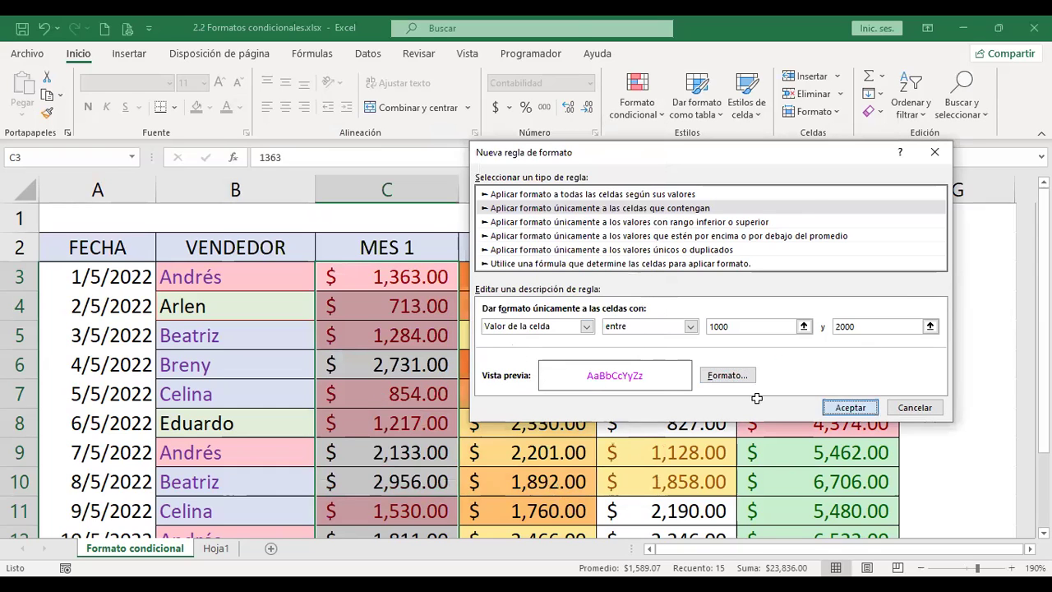
pyautogui.click(392, 336)
pyautogui.scroll(-2, 395, 329)
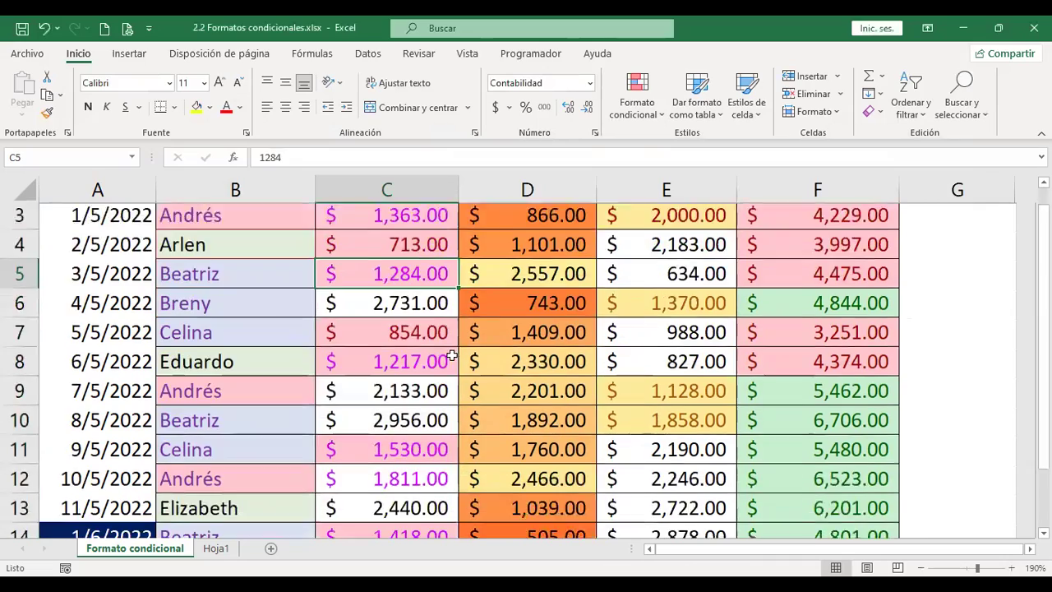
pyautogui.scroll(2, 411, 296)
# Step: Add blue Relleno degradado data bars to the MES 1 values in C3:C17, deselect the range and review the column
pyautogui.moveTo(415, 281); pyautogui.dragTo(411, 337)
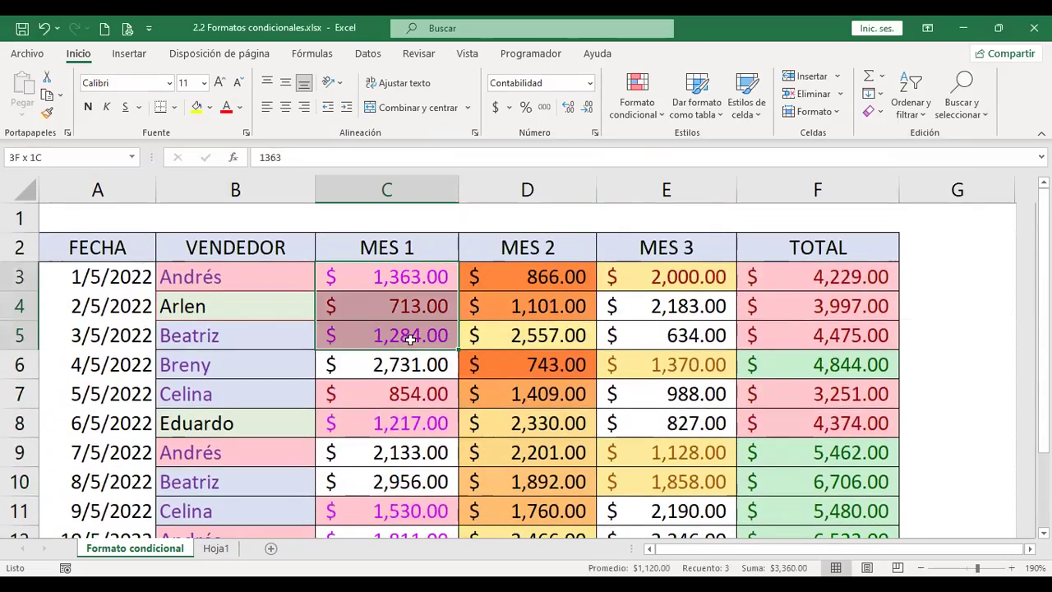
pyautogui.scroll(-5, 411, 336)
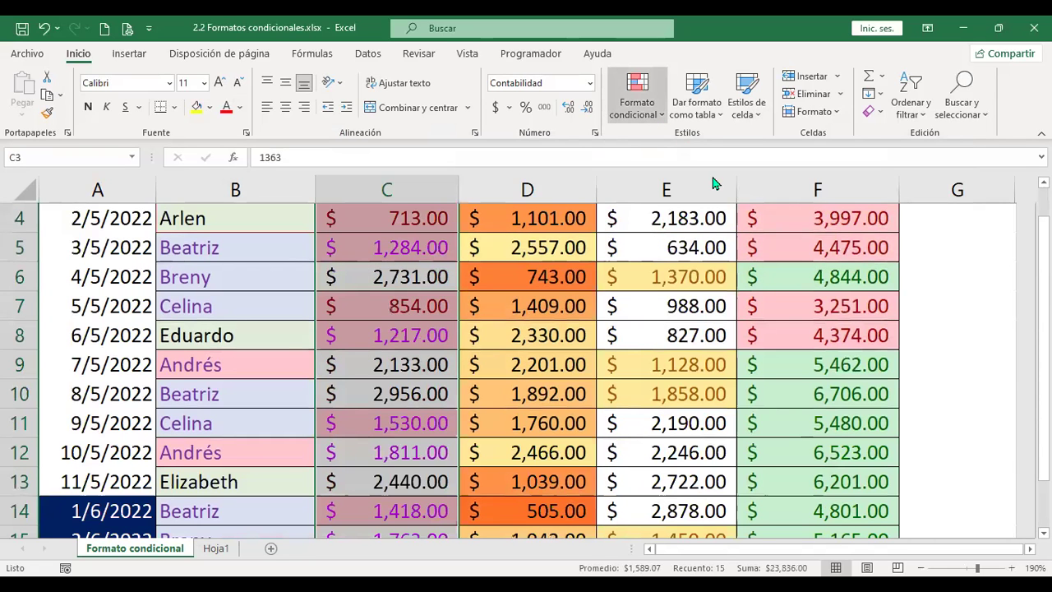
pyautogui.click(636, 94)
pyautogui.moveTo(689, 237)
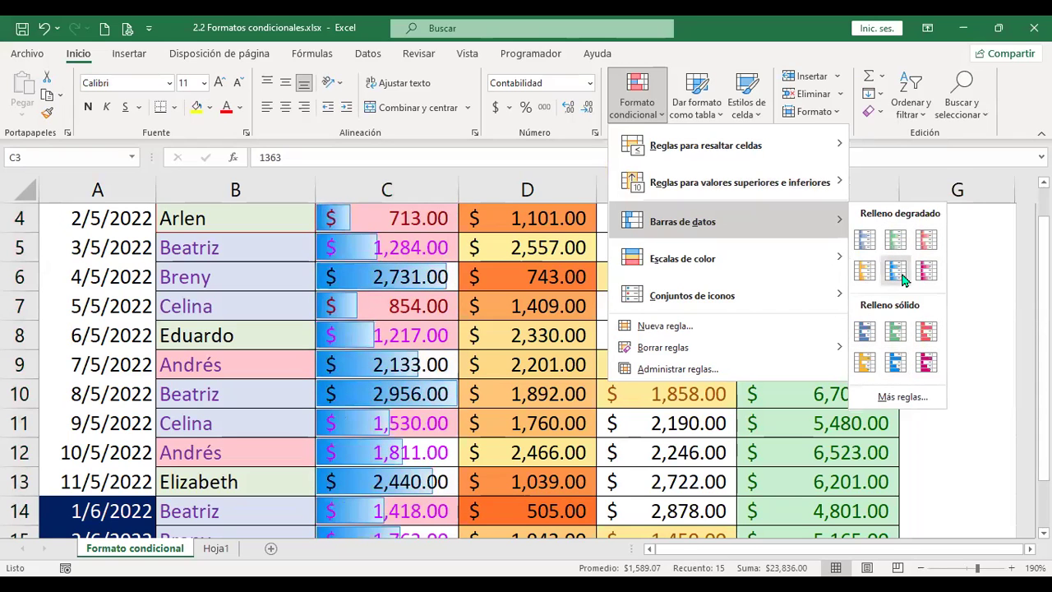
pyautogui.click(865, 236)
pyautogui.click(386, 248)
pyautogui.scroll(-3, 470, 384)
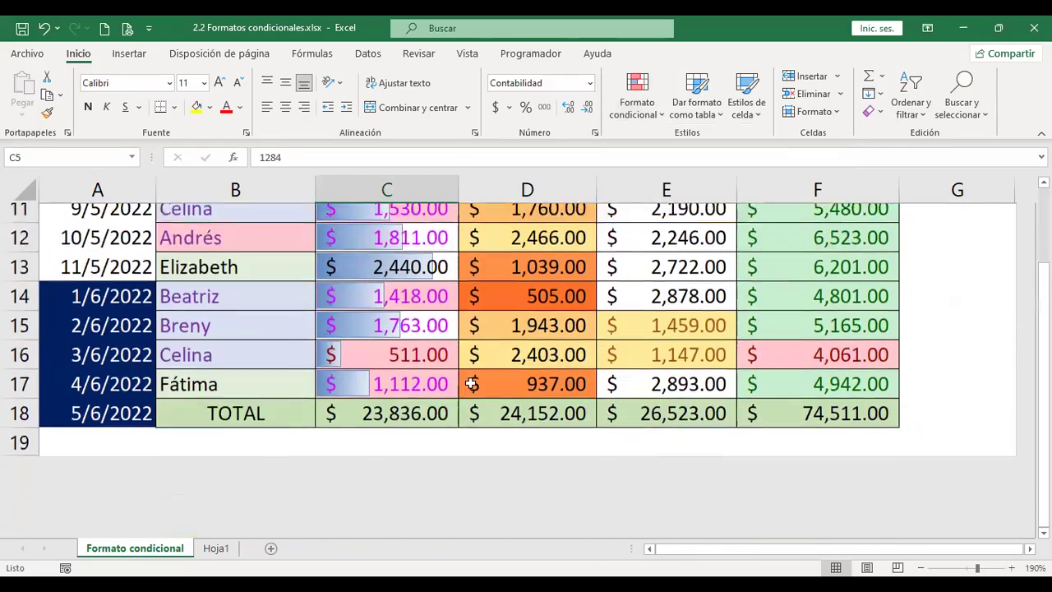
pyautogui.scroll(-1, 471, 384)
pyautogui.scroll(4, 404, 356)
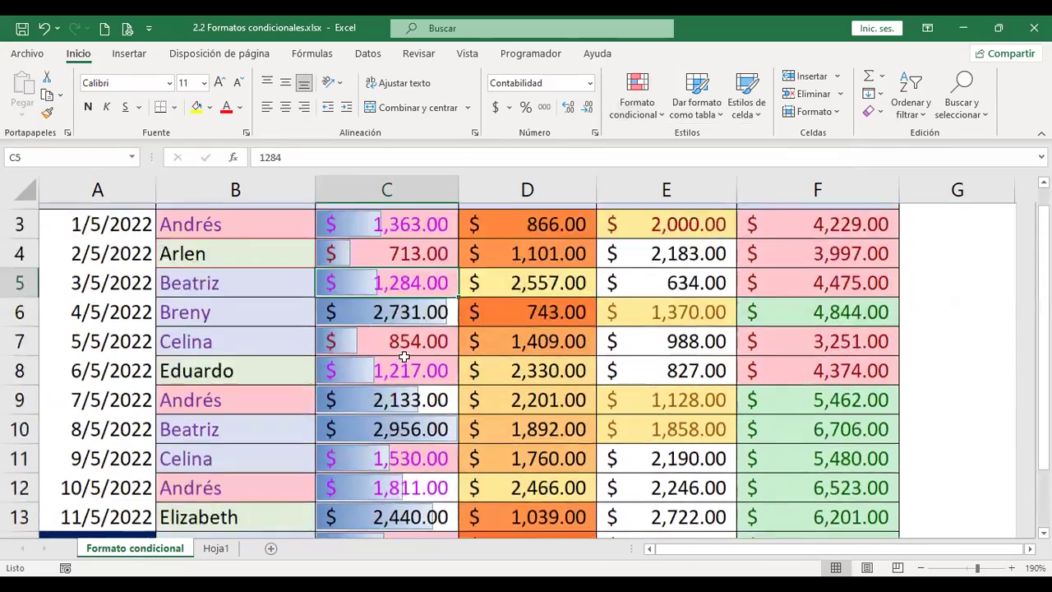
pyautogui.scroll(1, 403, 356)
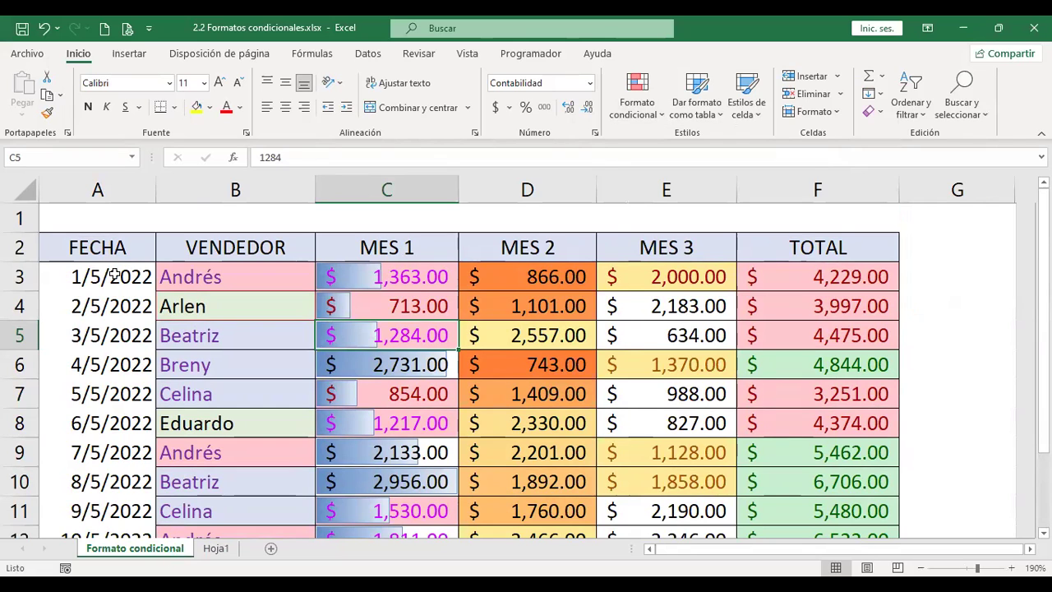
# Step: Copy the entire Formato condicional sheet and paste only its formulas into a new sheet
pyautogui.click(24, 186)
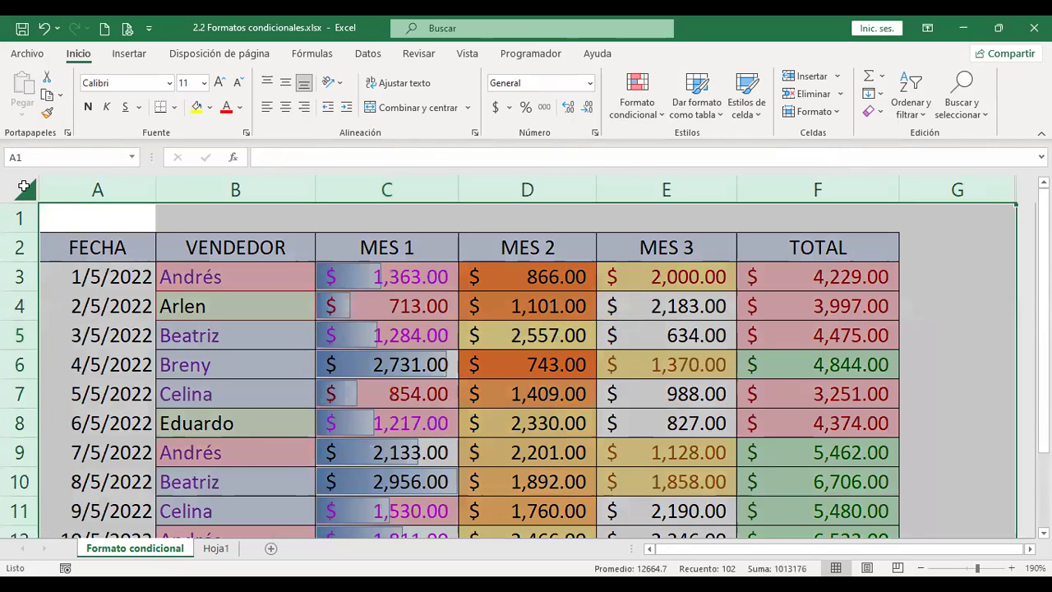
pyautogui.hotkey('ctrl', 'c')
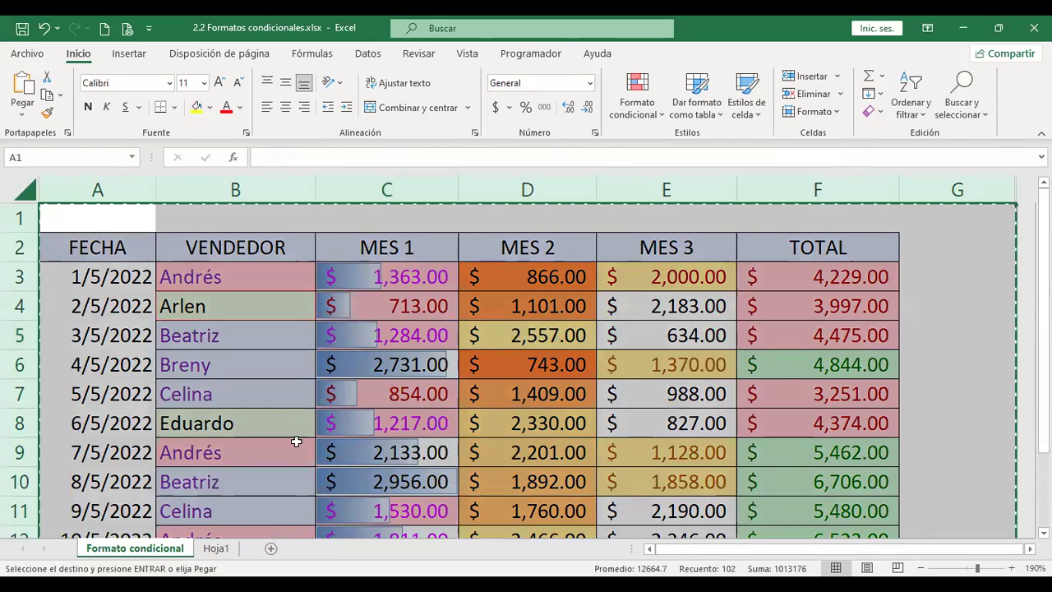
pyautogui.click(220, 554)
pyautogui.click(270, 548)
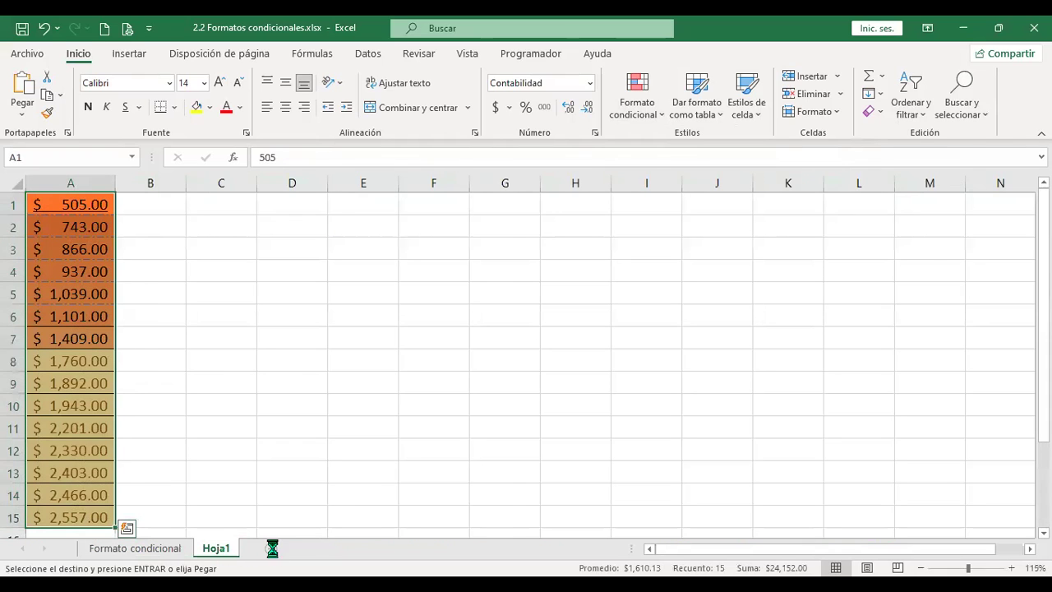
pyautogui.click(15, 184)
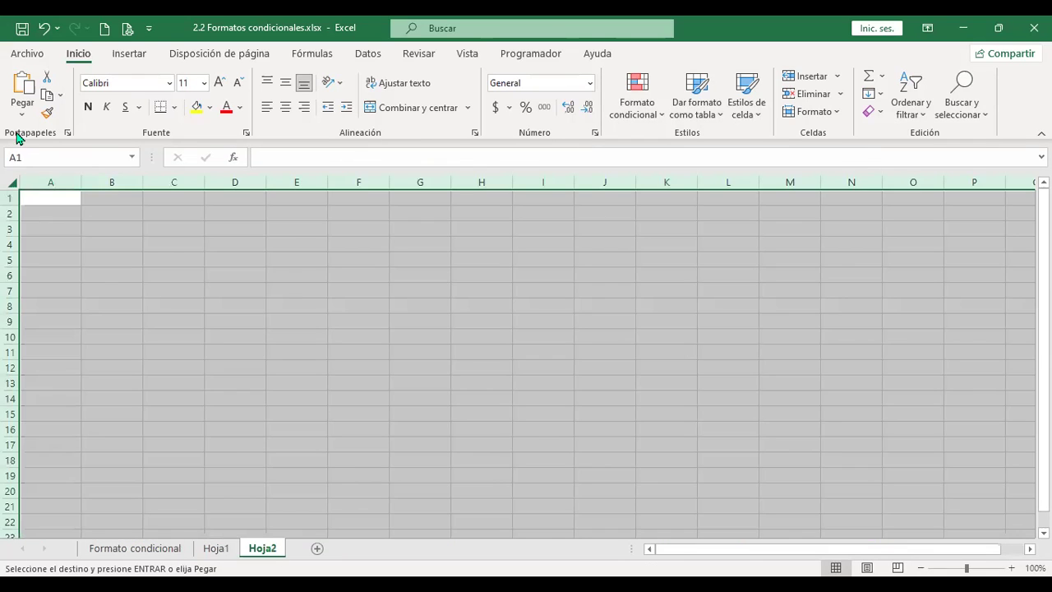
pyautogui.click(22, 117)
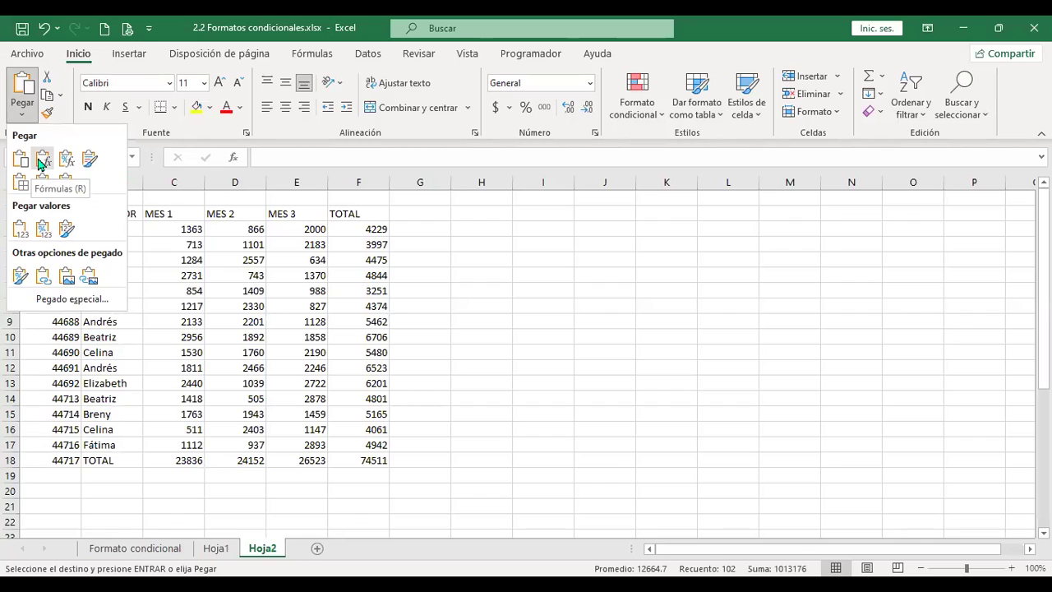
pyautogui.click(41, 161)
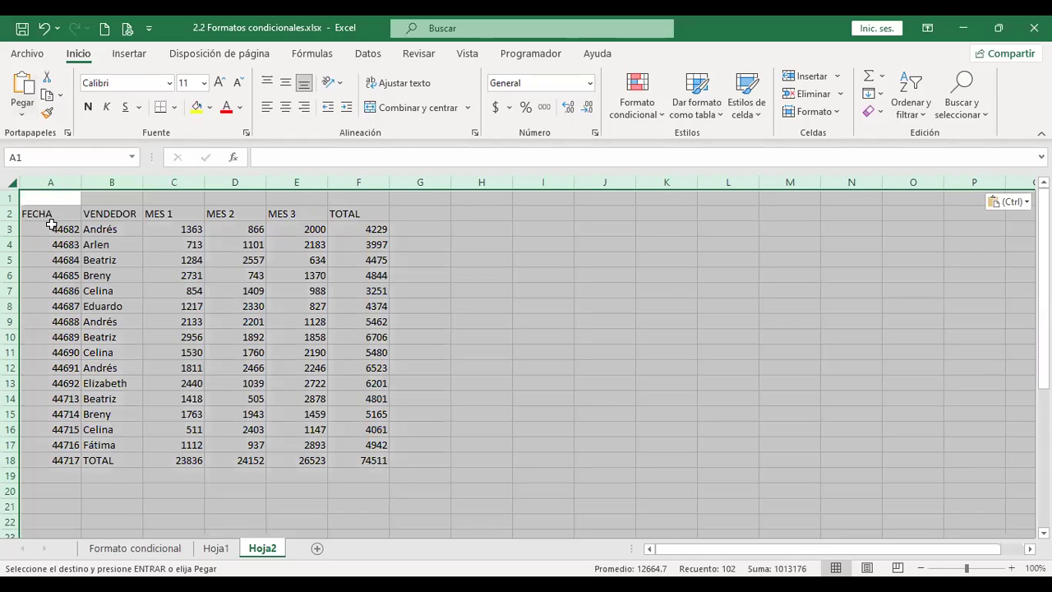
# Step: Format the FECHA values in A3:A18 as Fecha corta and deselect the range
pyautogui.moveTo(49, 226); pyautogui.dragTo(41, 462)
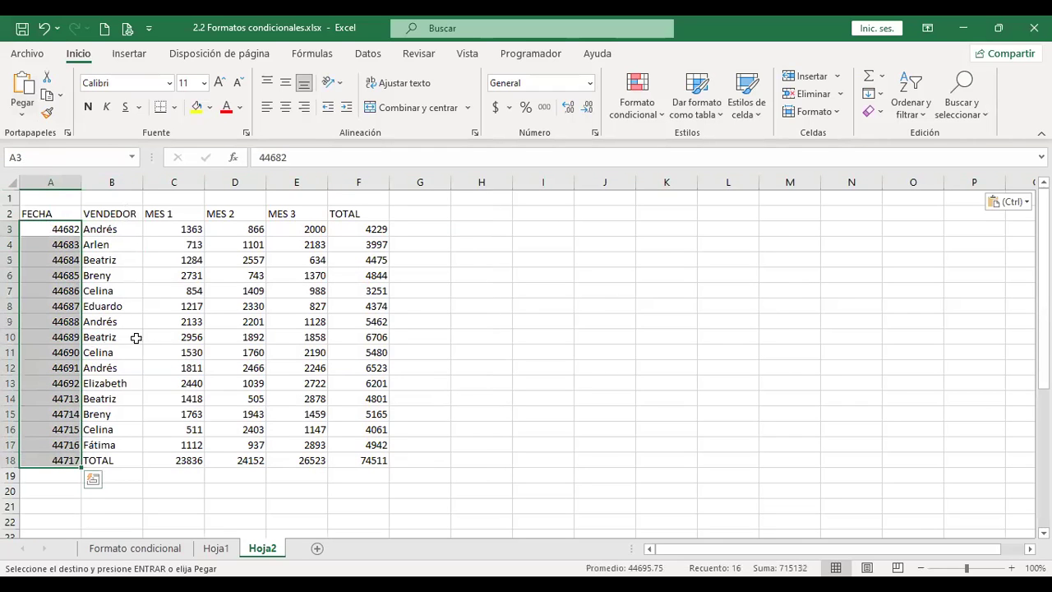
pyautogui.click(589, 83)
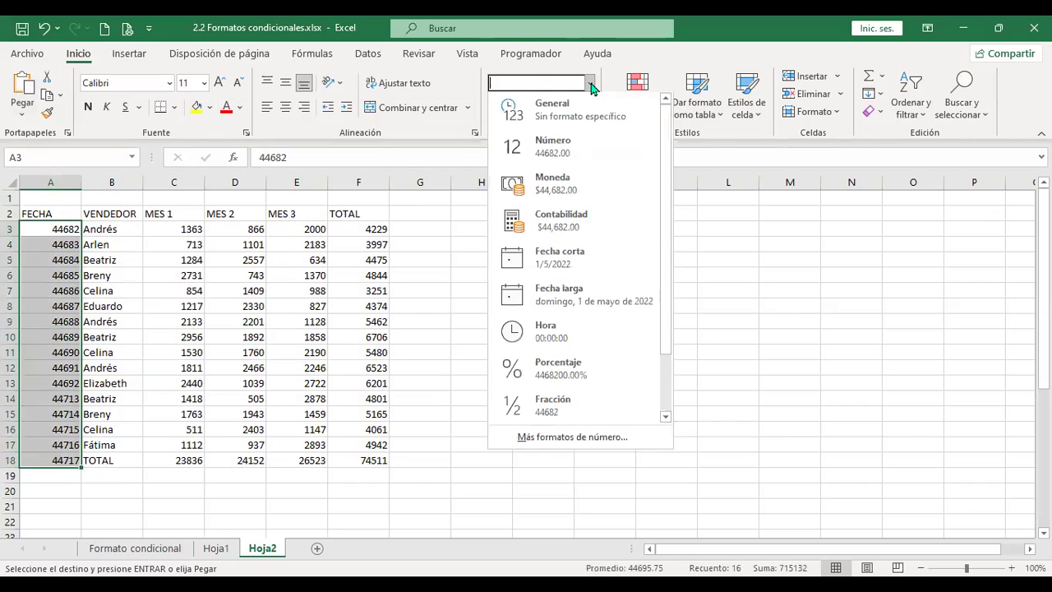
pyautogui.click(588, 247)
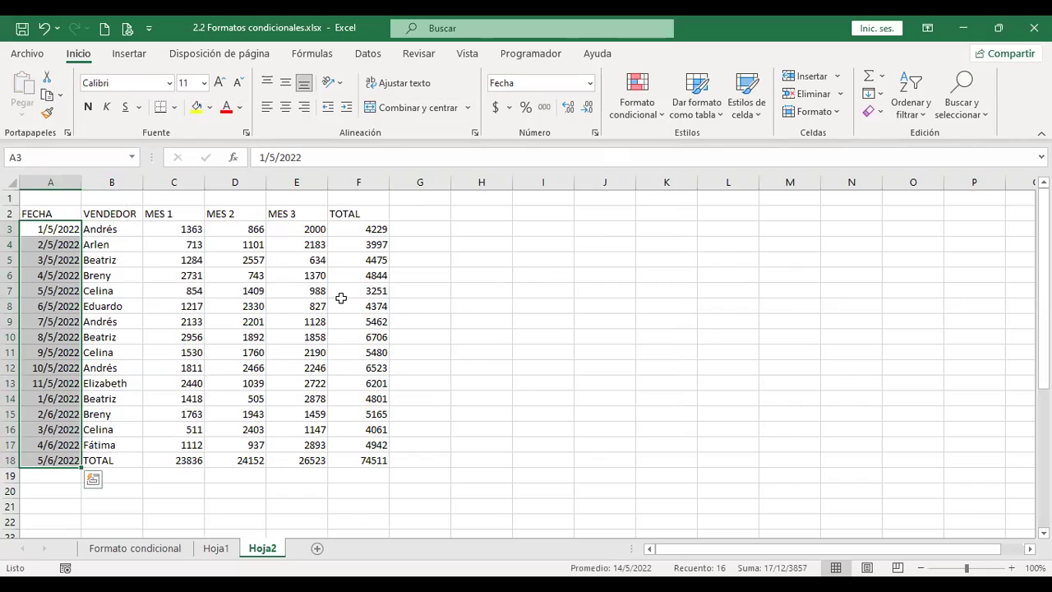
pyautogui.keyDown('ctrl'); pyautogui.click(424, 237); pyautogui.keyUp('ctrl')
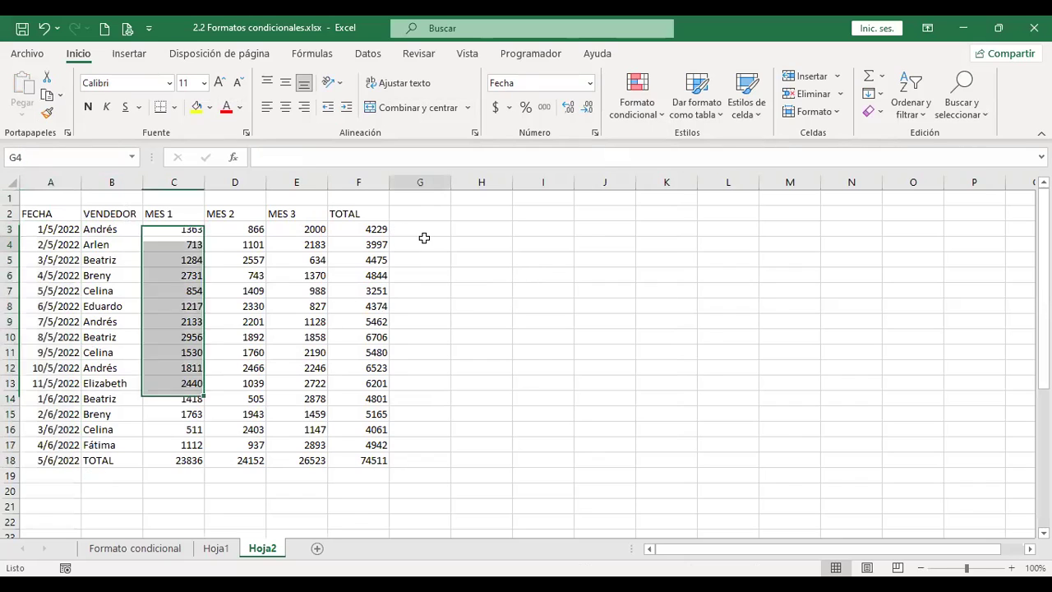
pyautogui.click(424, 238)
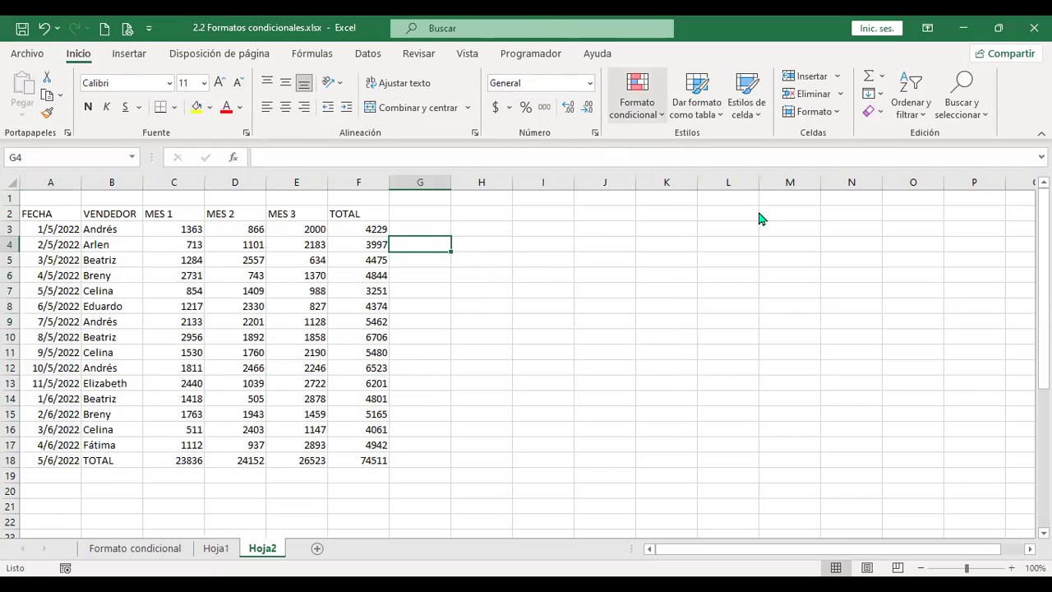
# Step: Apply a green-to-white color scale to the TOTAL values in F3:F17, with green for the highest values
pyautogui.moveTo(734, 271)
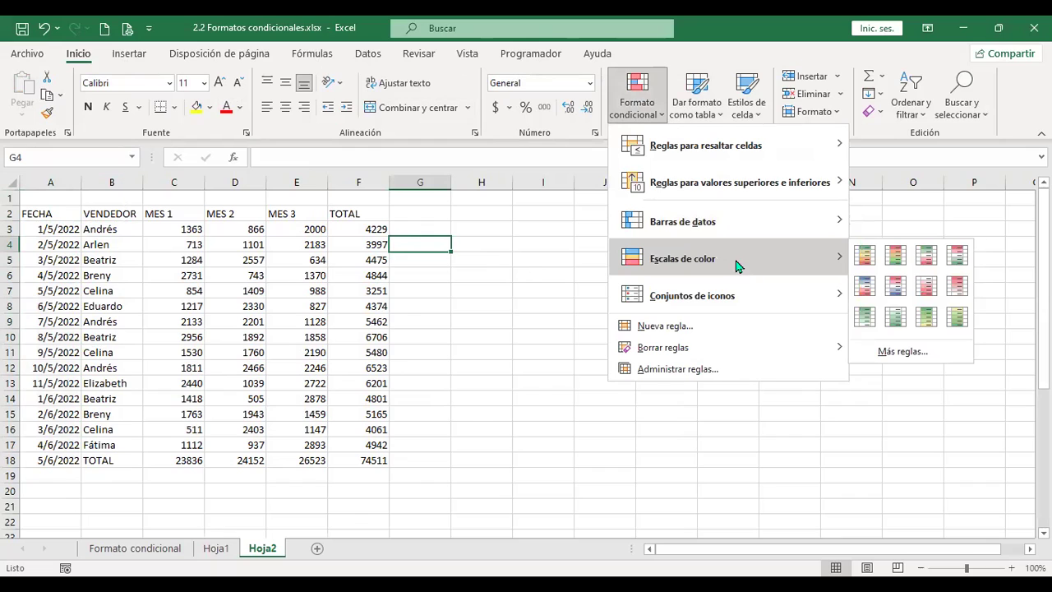
pyautogui.moveTo(348, 229); pyautogui.dragTo(359, 446)
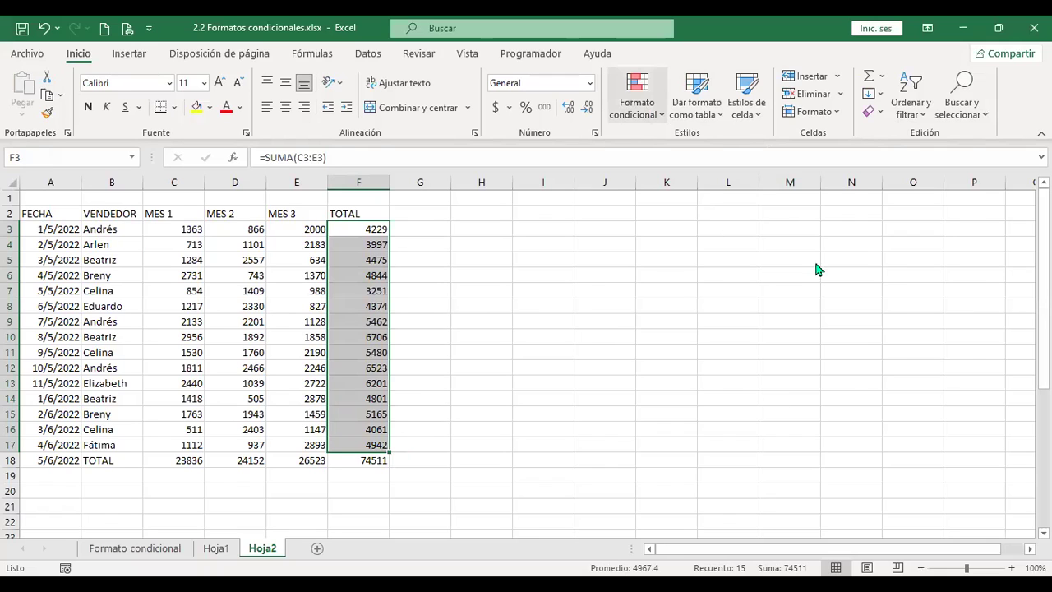
pyautogui.click(637, 94)
pyautogui.moveTo(682, 258)
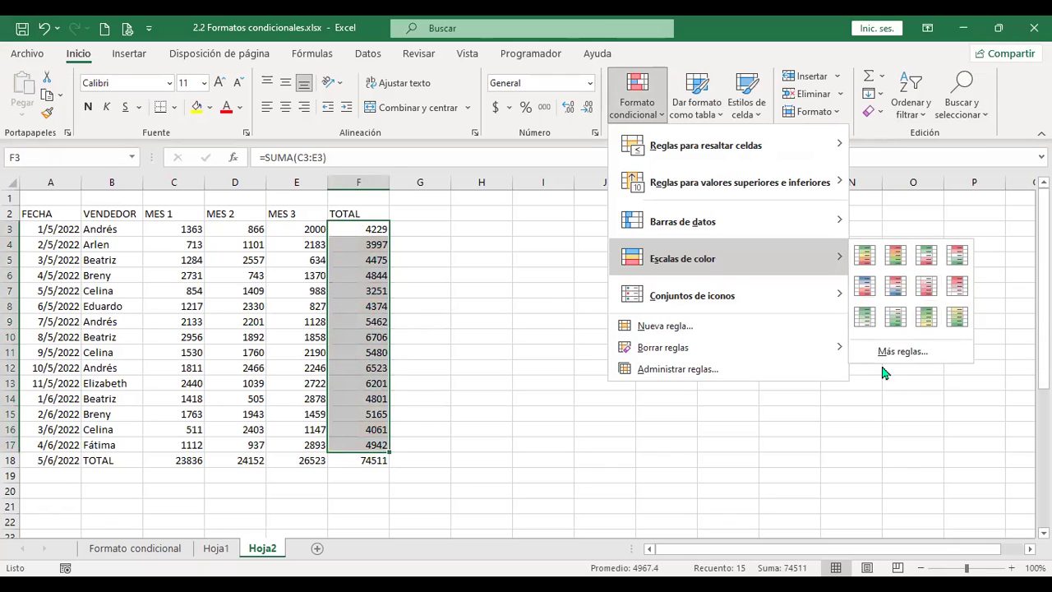
pyautogui.click(863, 321)
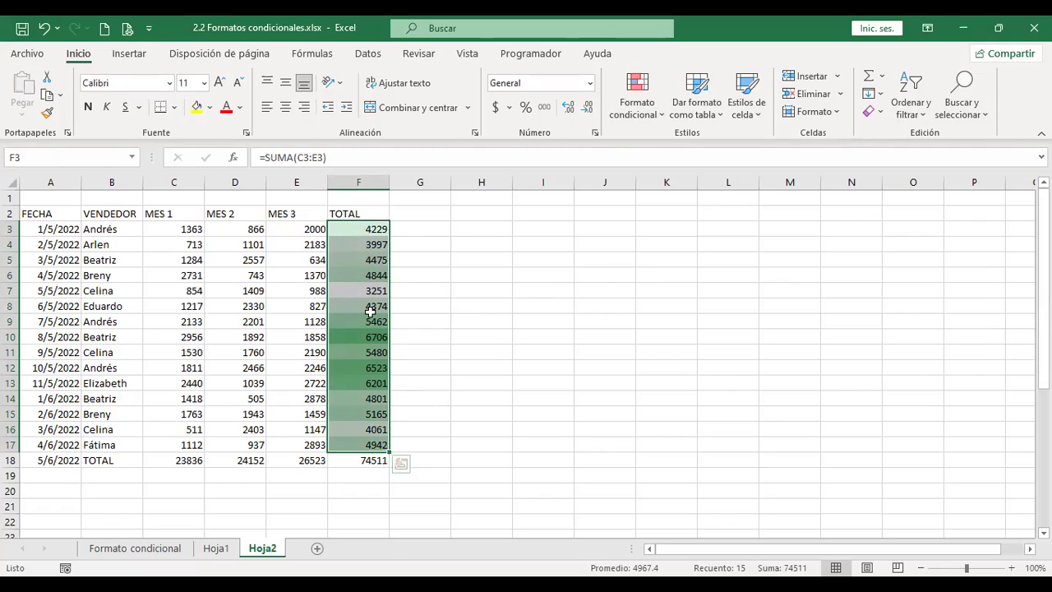
# Step: Examine the icon sets available for the TOTAL values, including directional, shape, indicator and rating icons
pyautogui.click(643, 119)
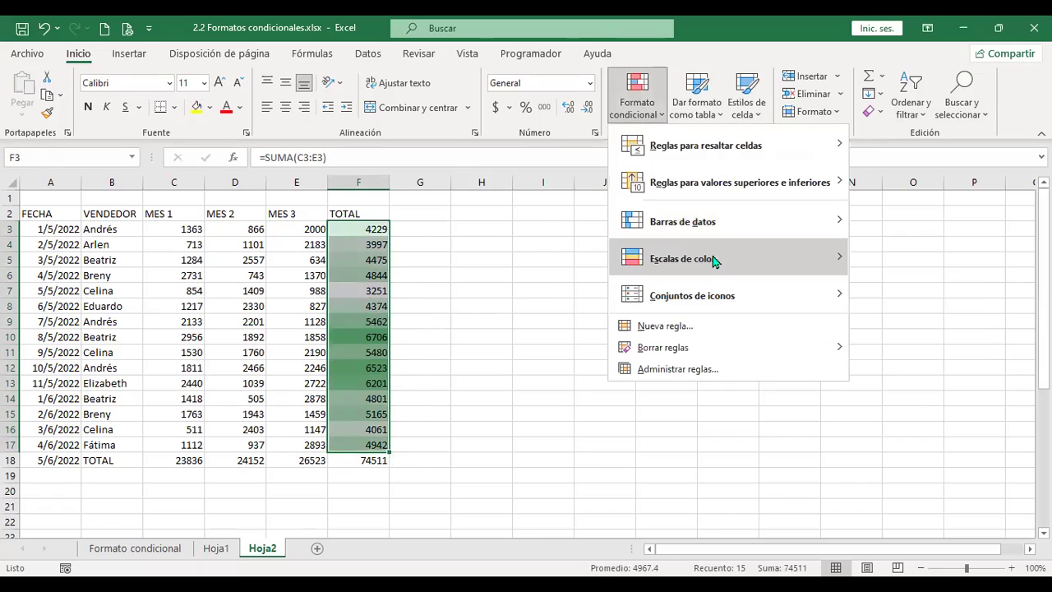
pyautogui.moveTo(711, 297)
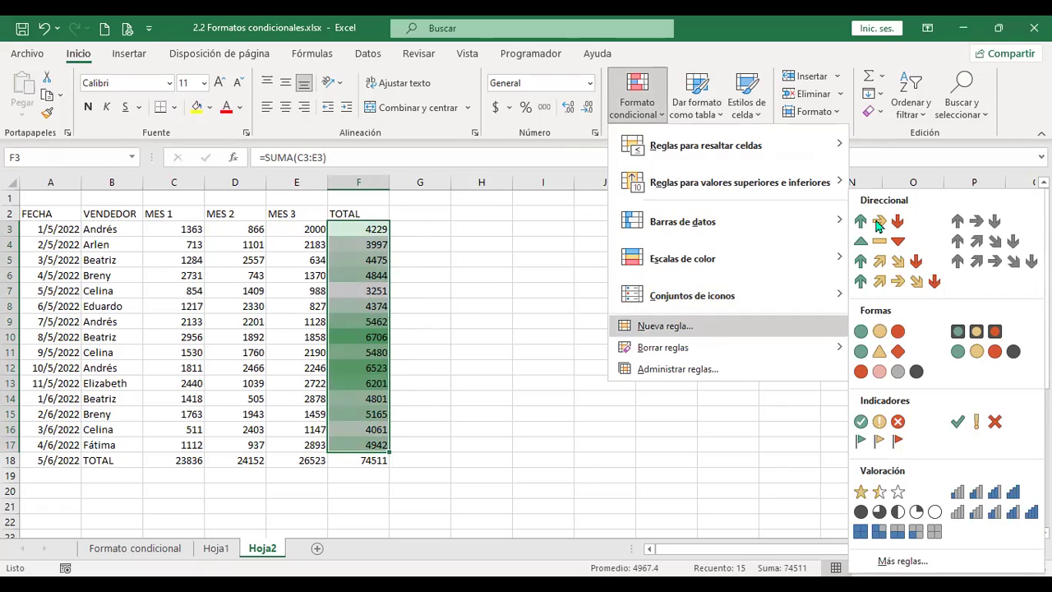
pyautogui.moveTo(782, 300)
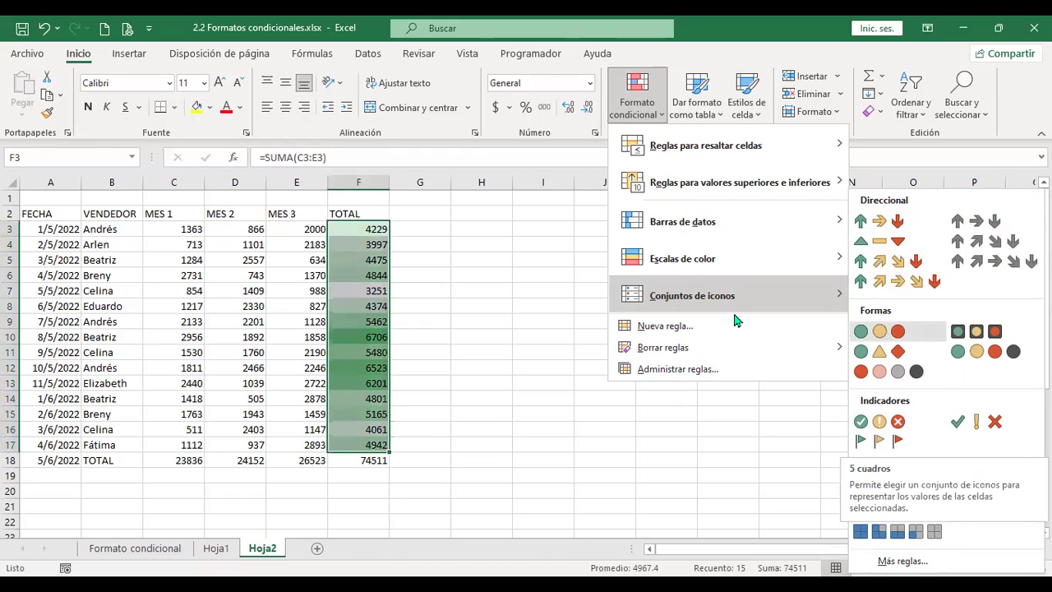
# Step: Examine the new-rule options for top or bottom ranked values and for values above or below the average
pyautogui.click(675, 326)
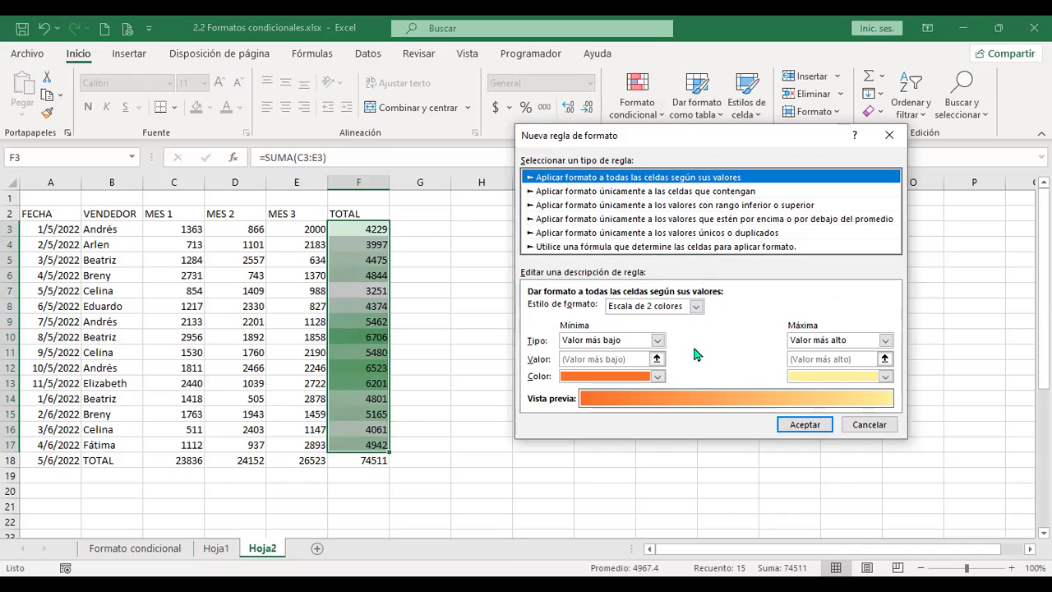
pyautogui.click(622, 207)
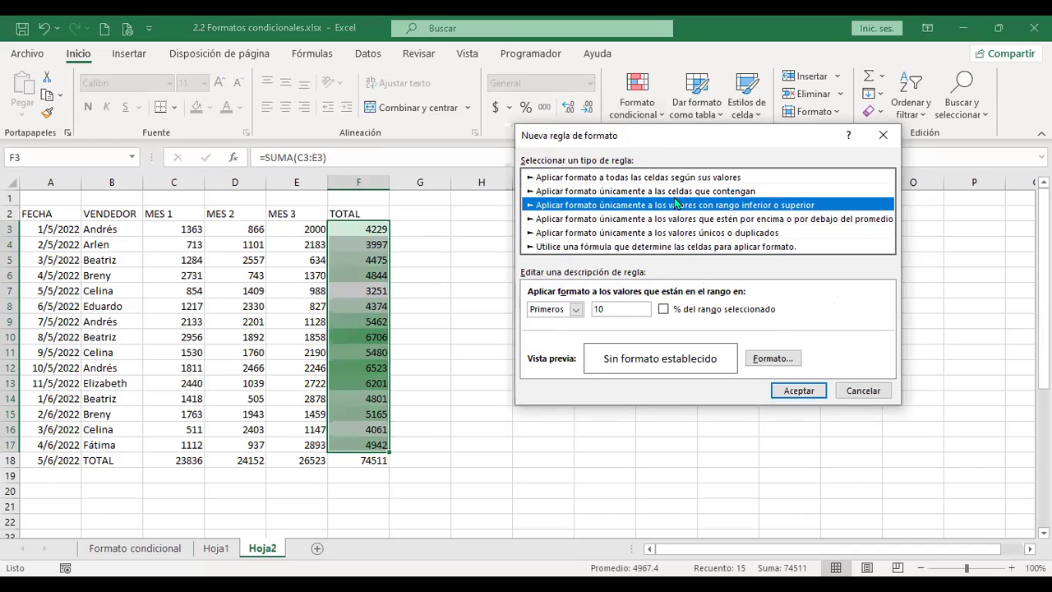
pyautogui.click(576, 309)
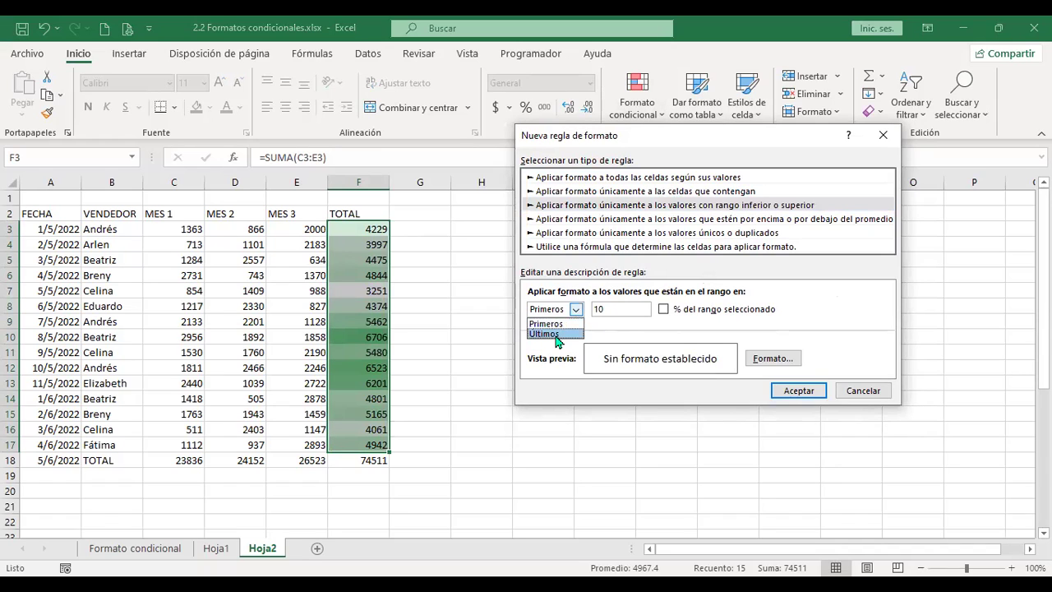
pyautogui.click(622, 223)
pyautogui.click(622, 223)
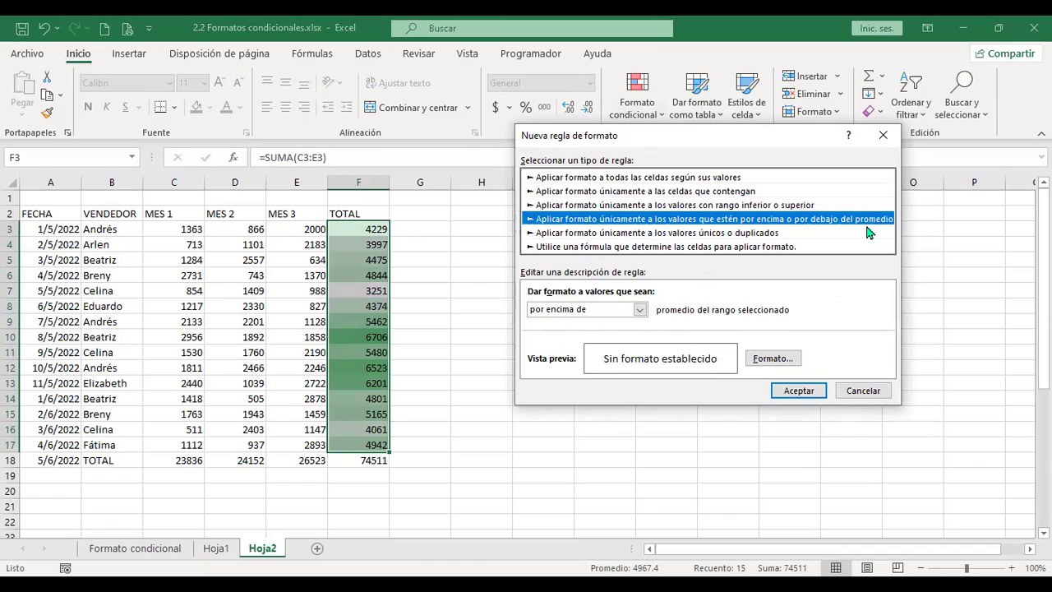
pyautogui.click(640, 310)
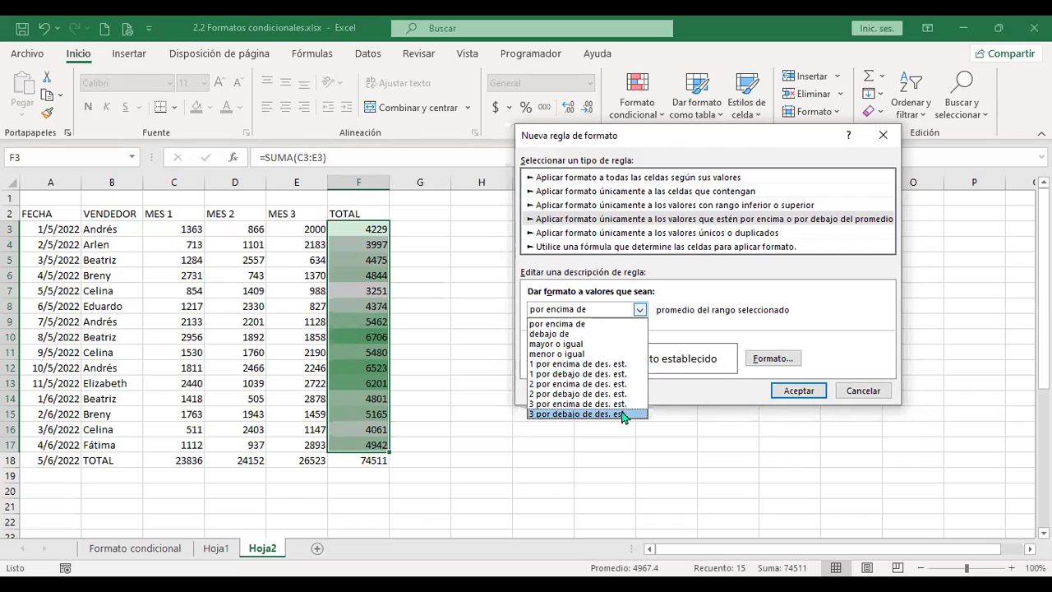
pyautogui.click(717, 315)
# Step: Examine the new-rule options for unique or duplicate values and for formulas, and leave without creating a rule
pyautogui.click(618, 234)
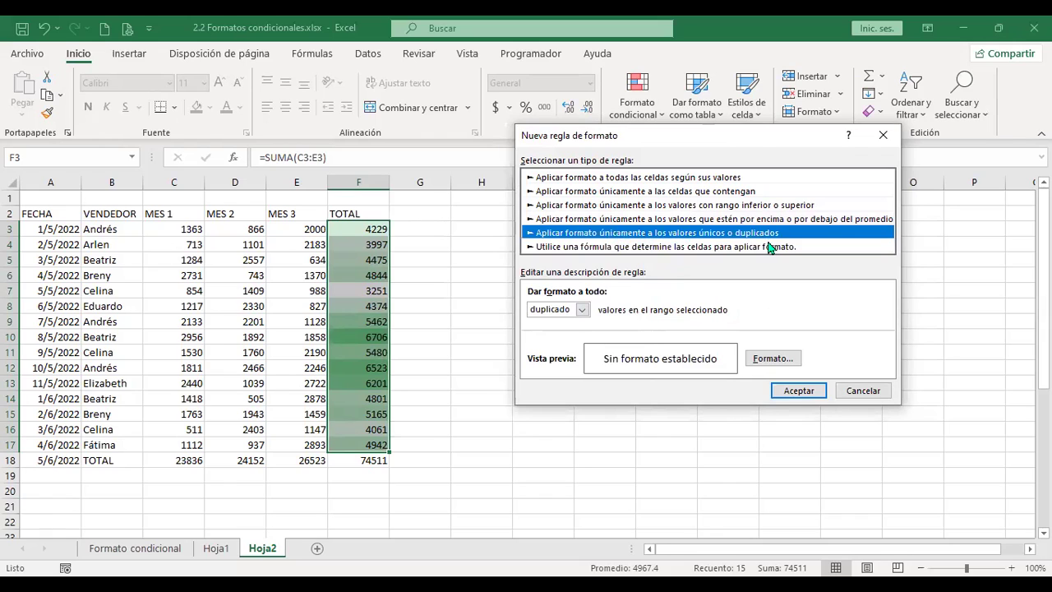
pyautogui.click(582, 310)
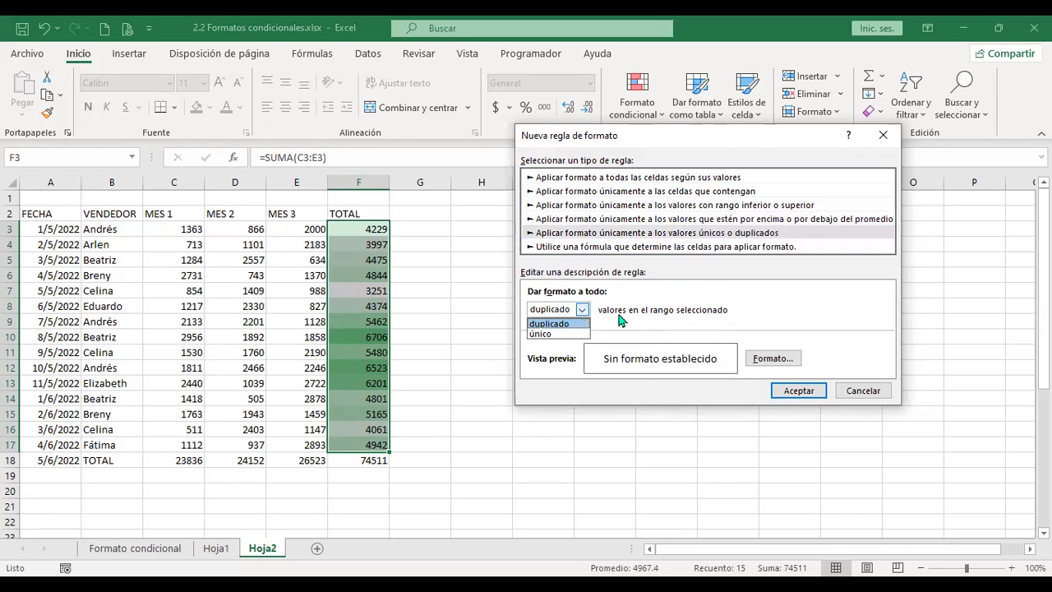
pyautogui.click(767, 295)
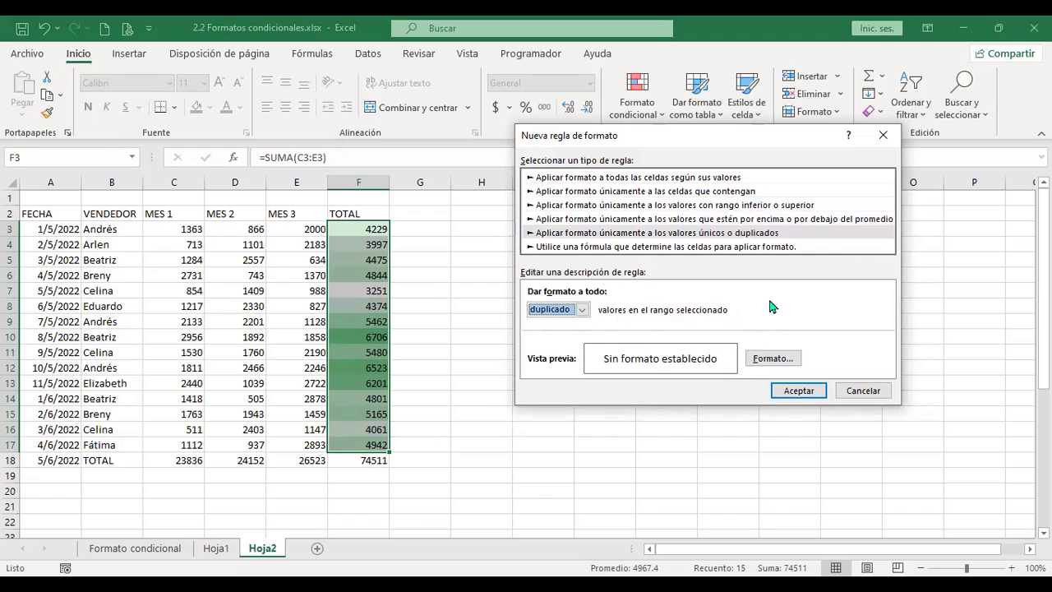
pyautogui.click(612, 249)
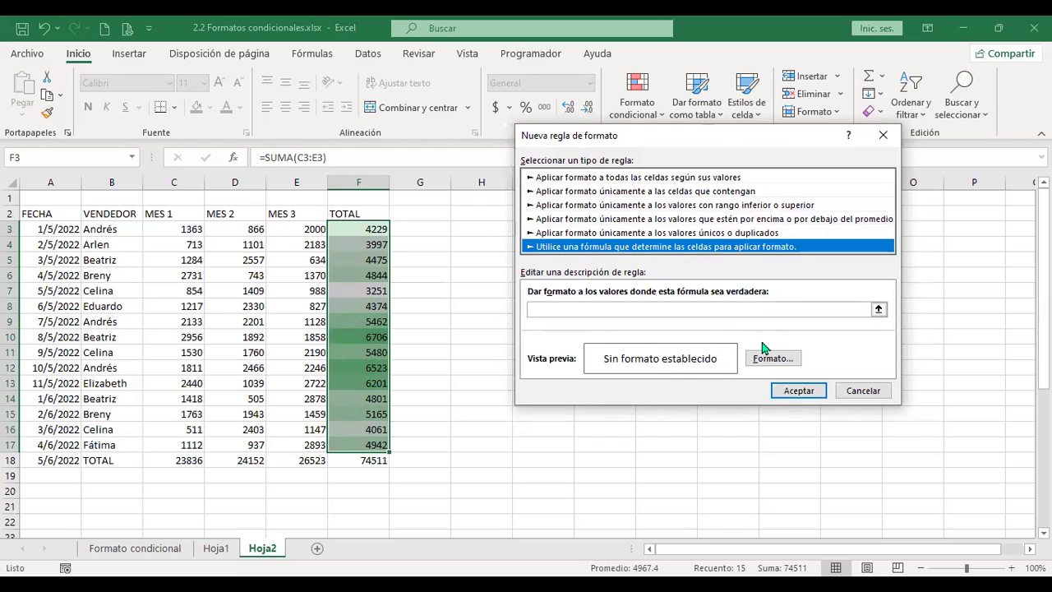
pyautogui.click(862, 391)
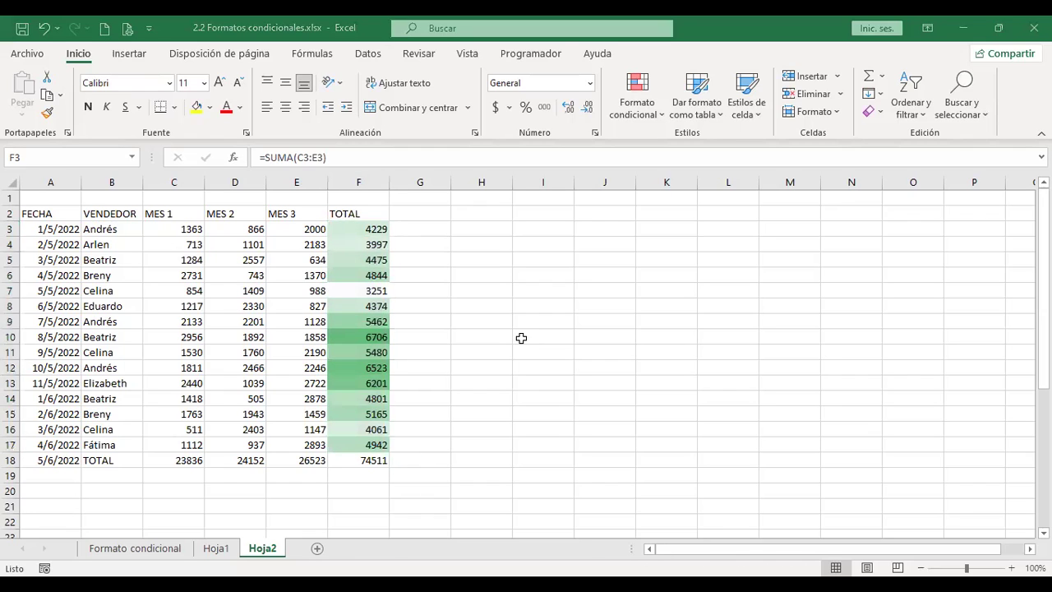
# Step: Revisit the formula-based rule type for the TOTAL values and exit without defining a formula
pyautogui.click(651, 112)
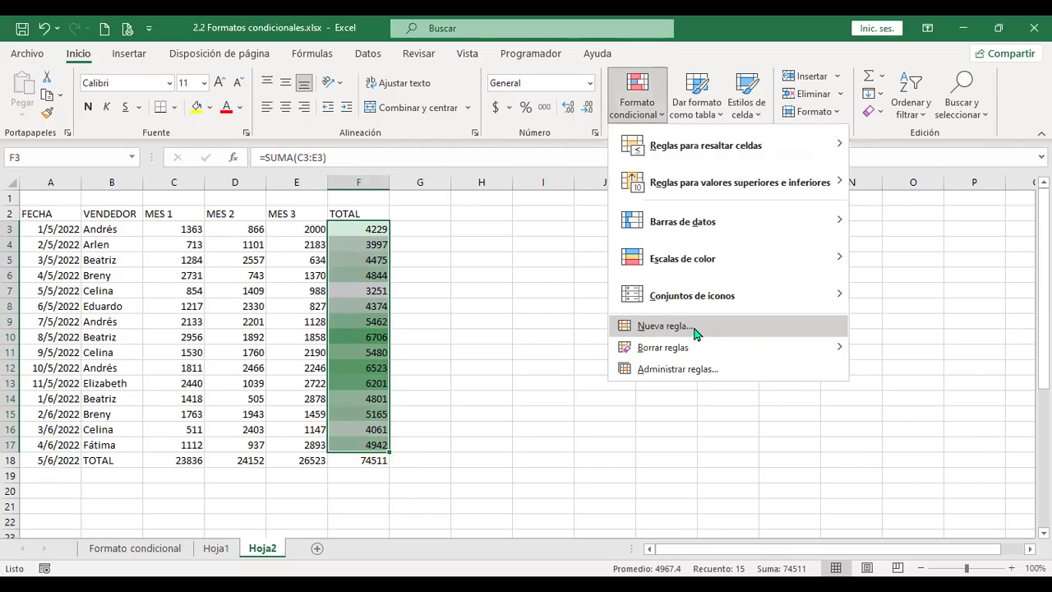
pyautogui.click(695, 329)
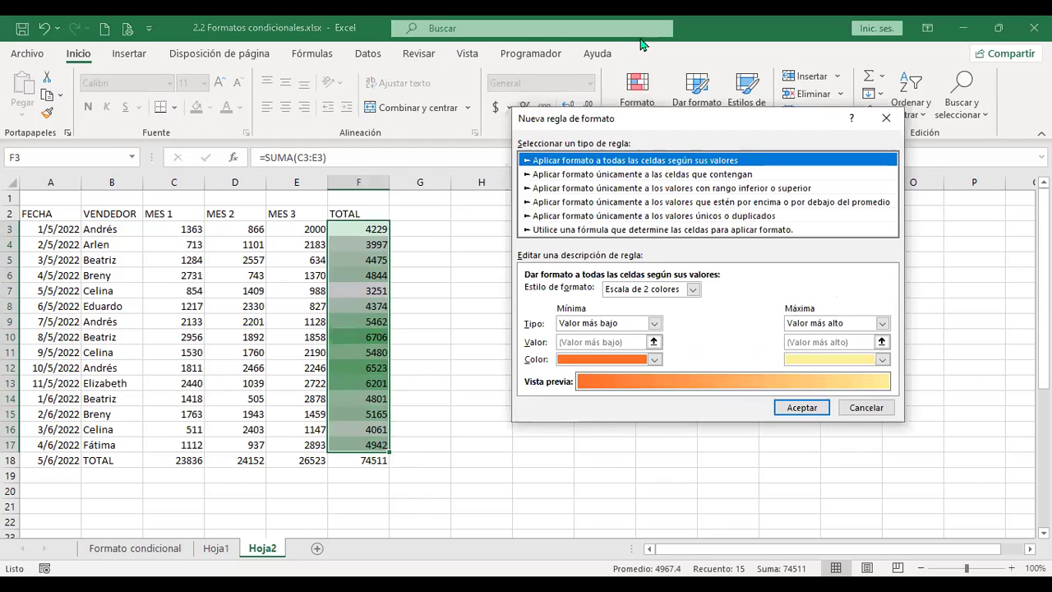
pyautogui.click(574, 231)
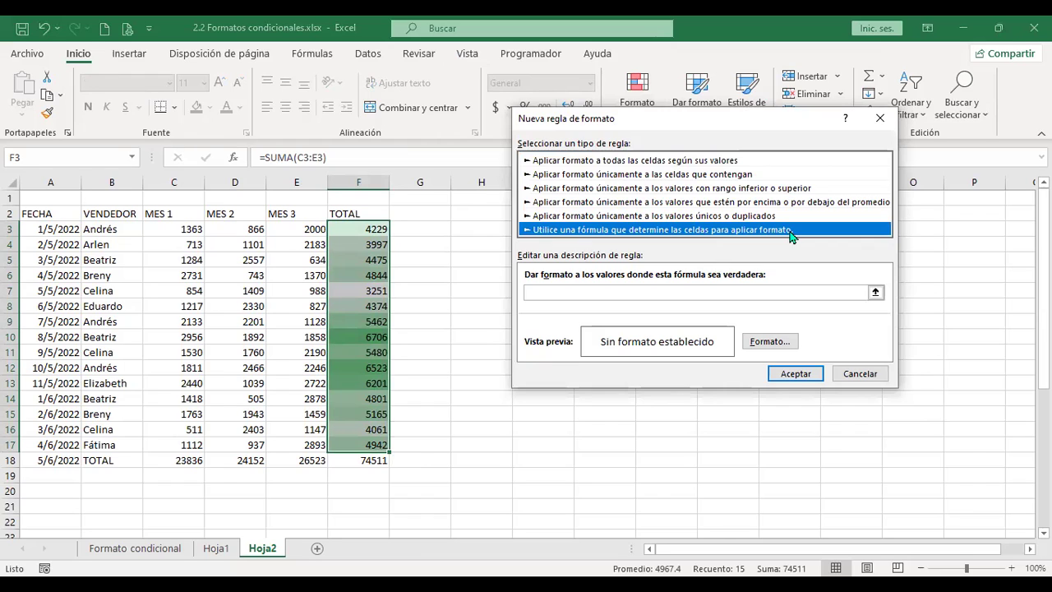
pyautogui.press('Escape')
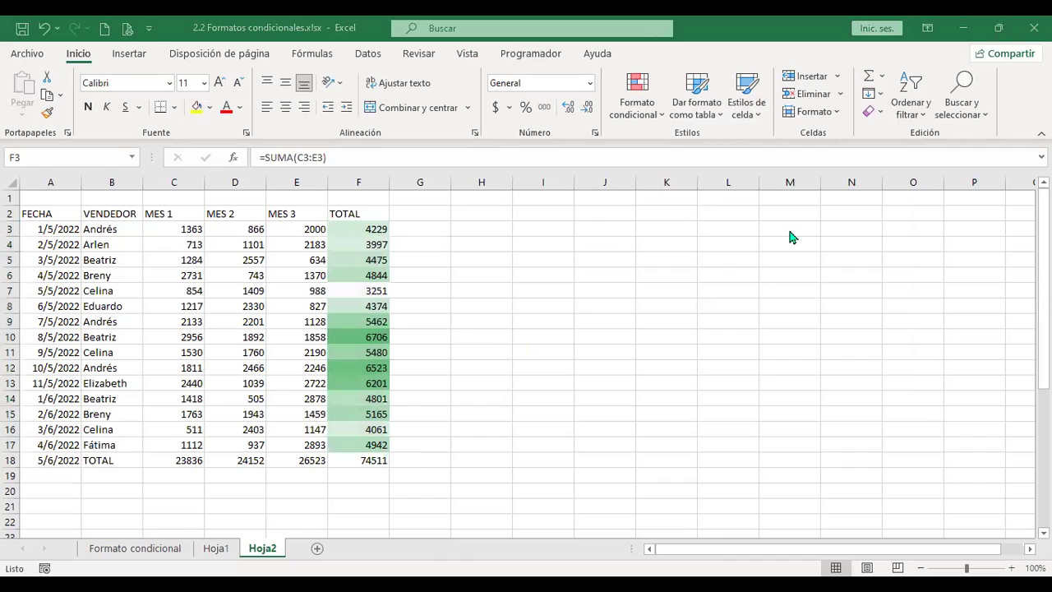
pyautogui.hotkey('alt', 'o')
pyautogui.press('Return')
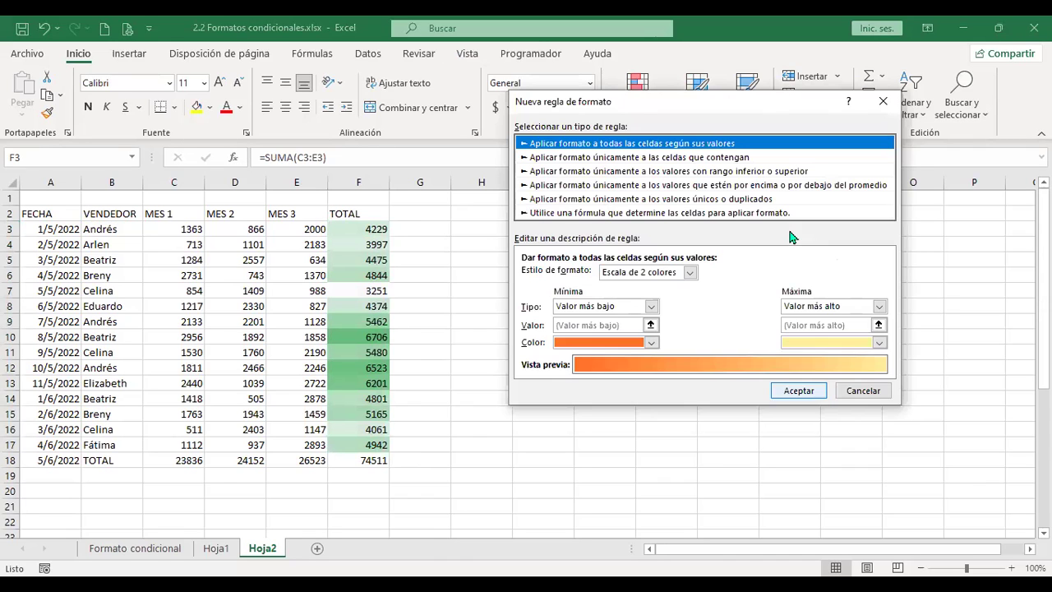
pyautogui.press('End')
pyautogui.hotkey('shift', 'Tab')
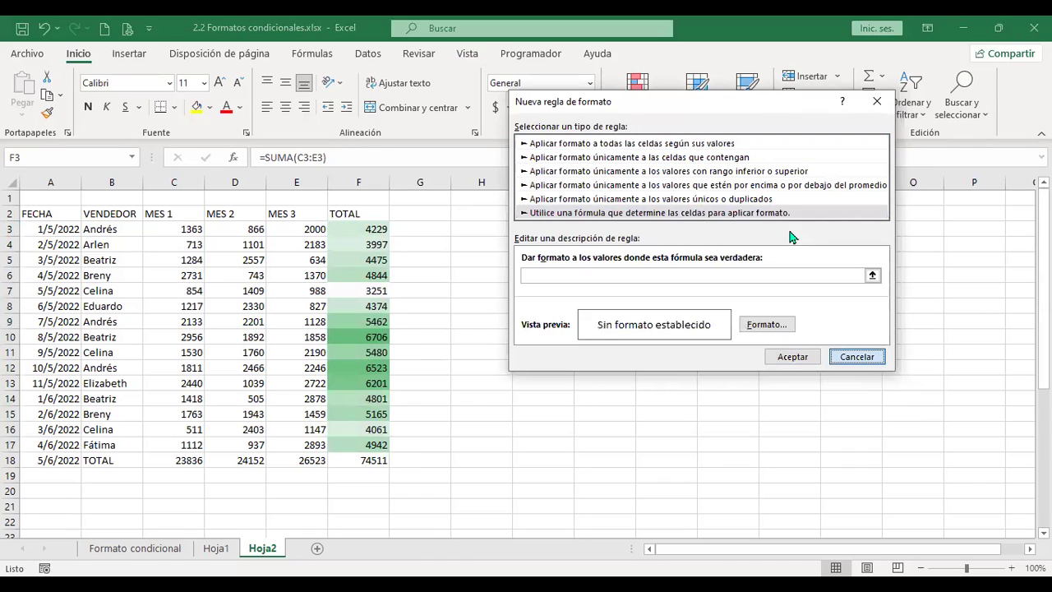
pyautogui.press('Return')
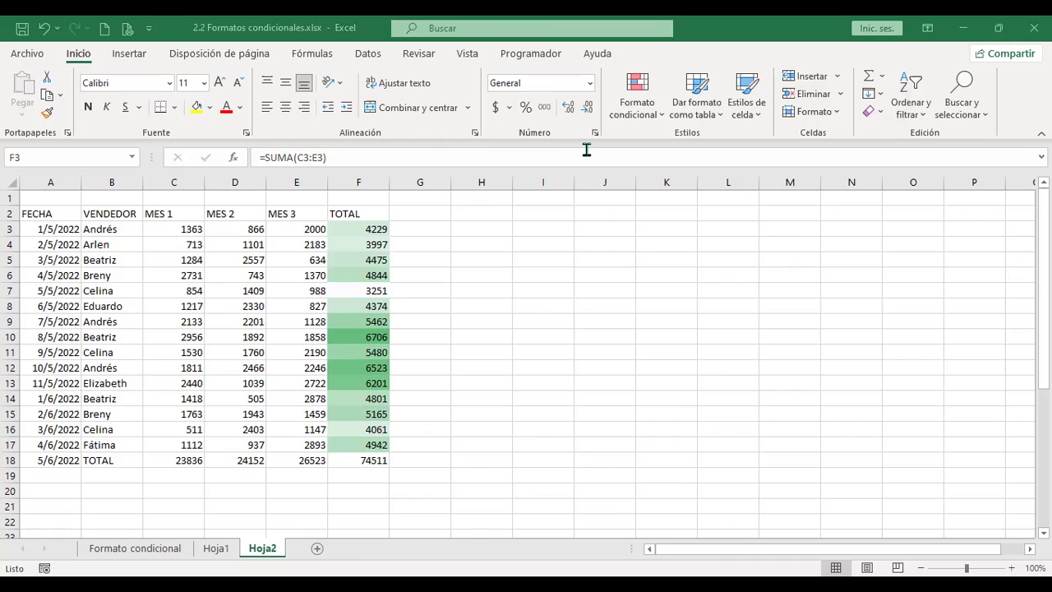
# Step: Delete the date in cell A18, beside the TOTAL row label
pyautogui.click(640, 116)
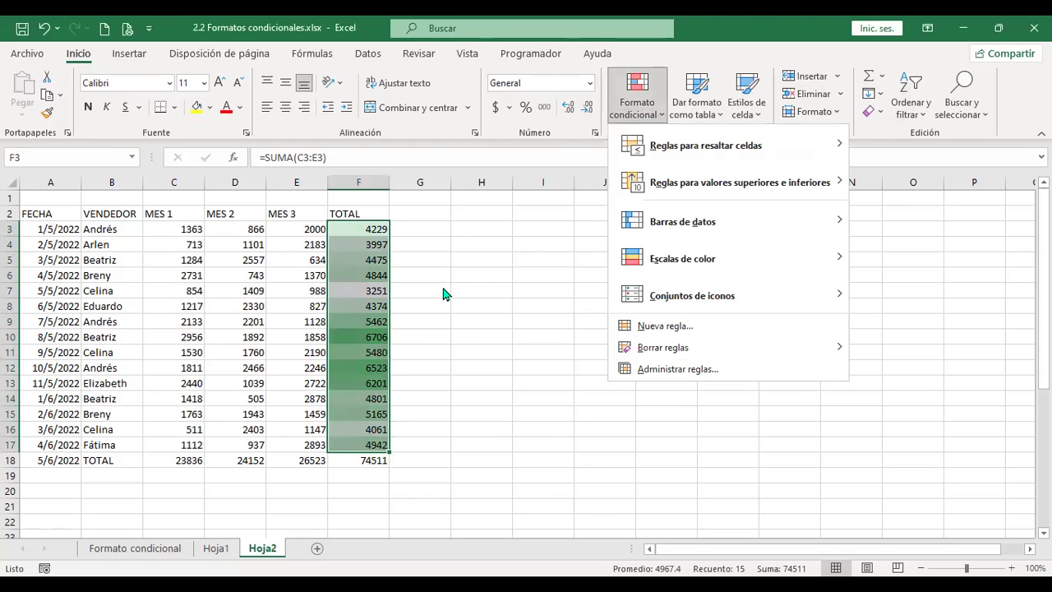
pyautogui.click(444, 234)
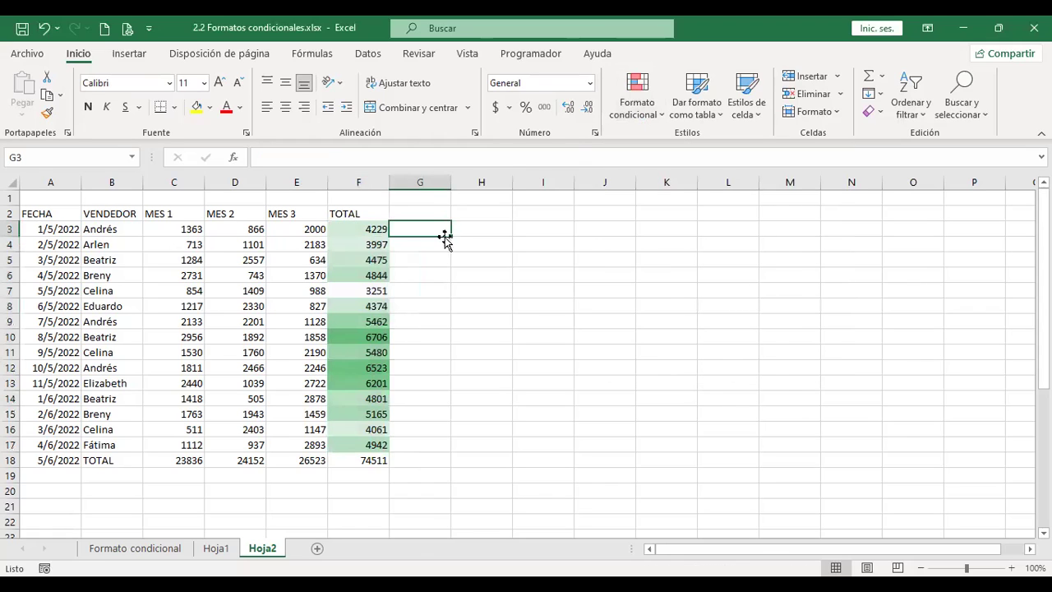
pyautogui.moveTo(53, 229); pyautogui.dragTo(54, 450)
pyautogui.click(60, 460)
pyautogui.press('Delete')
# Step: Start a formula-based conditional formatting rule for the dates in A3:A17, using the formula =$F$3>4000
pyautogui.moveTo(61, 228); pyautogui.dragTo(64, 446)
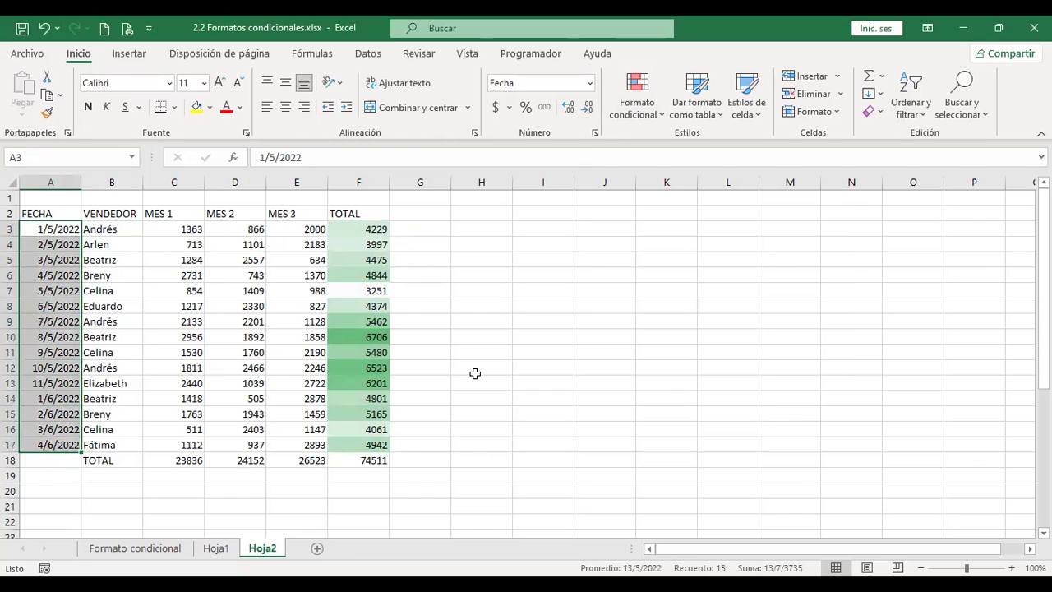
pyautogui.click(657, 110)
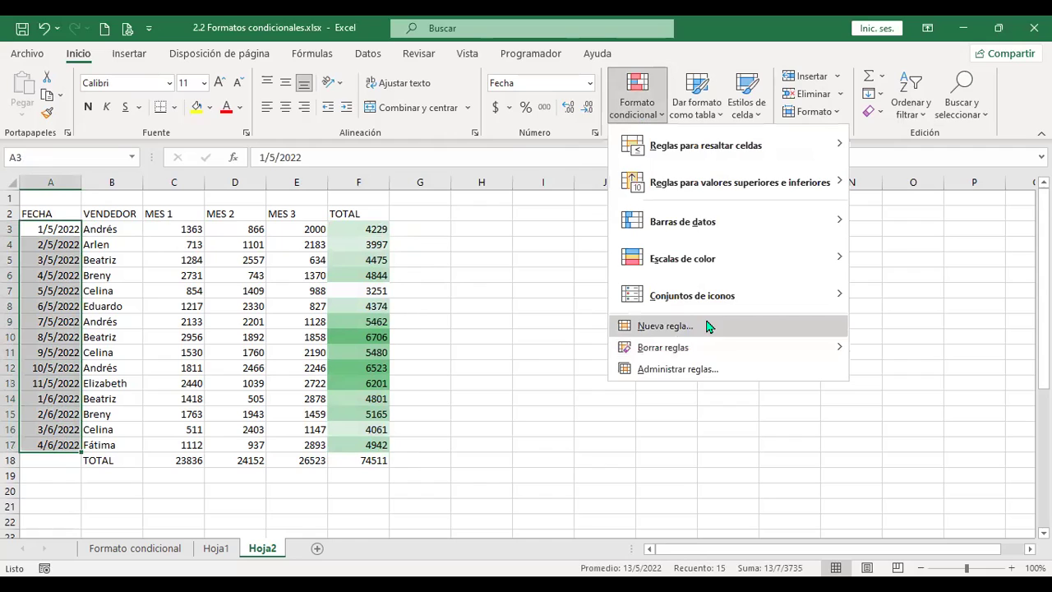
pyautogui.click(689, 327)
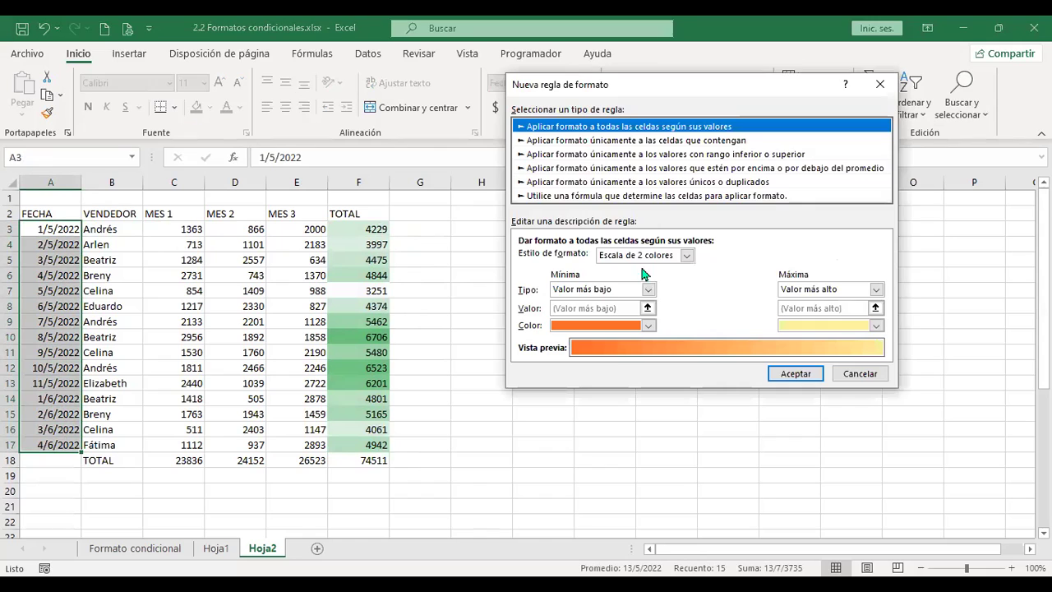
pyautogui.click(602, 197)
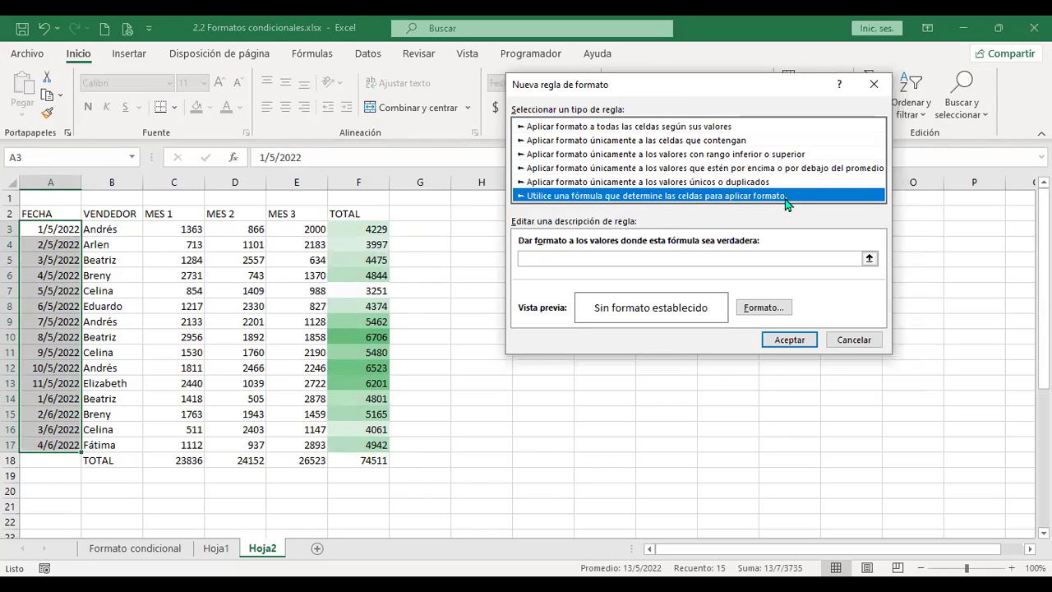
pyautogui.click(774, 259)
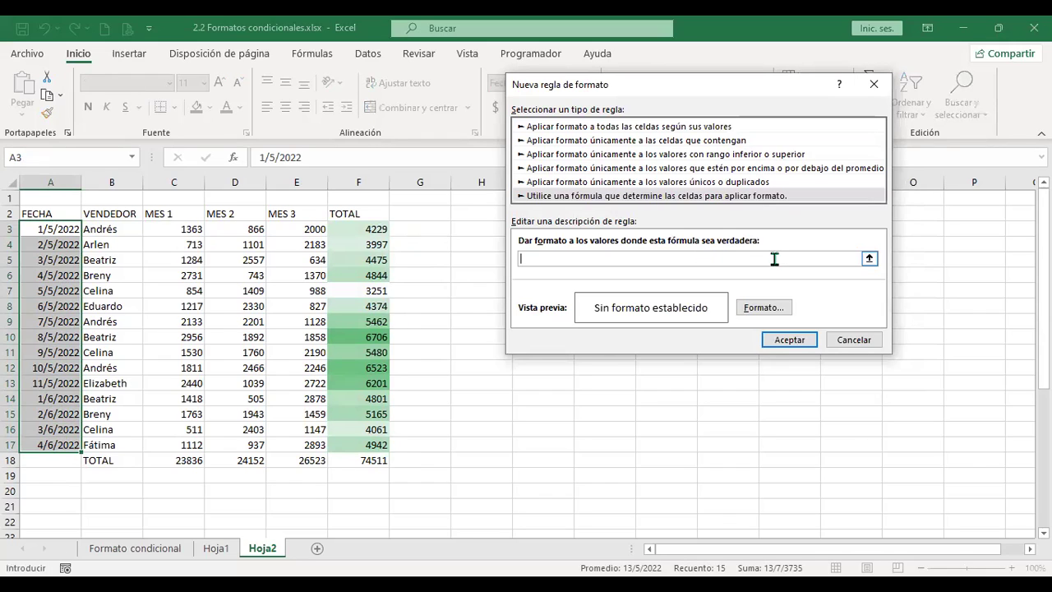
pyautogui.write('=')
pyautogui.click(356, 226)
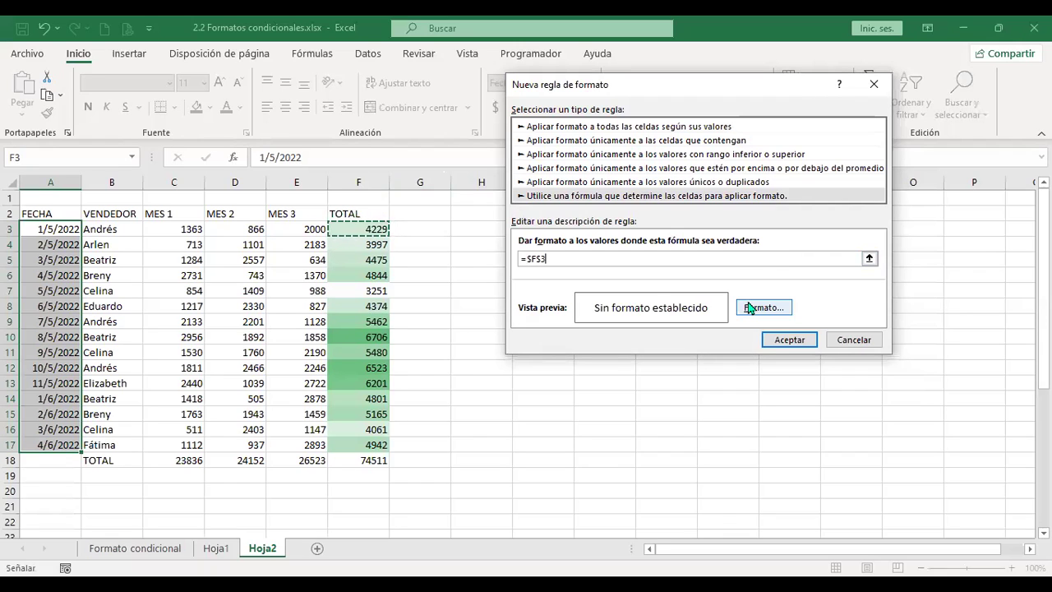
pyautogui.write('>4000')
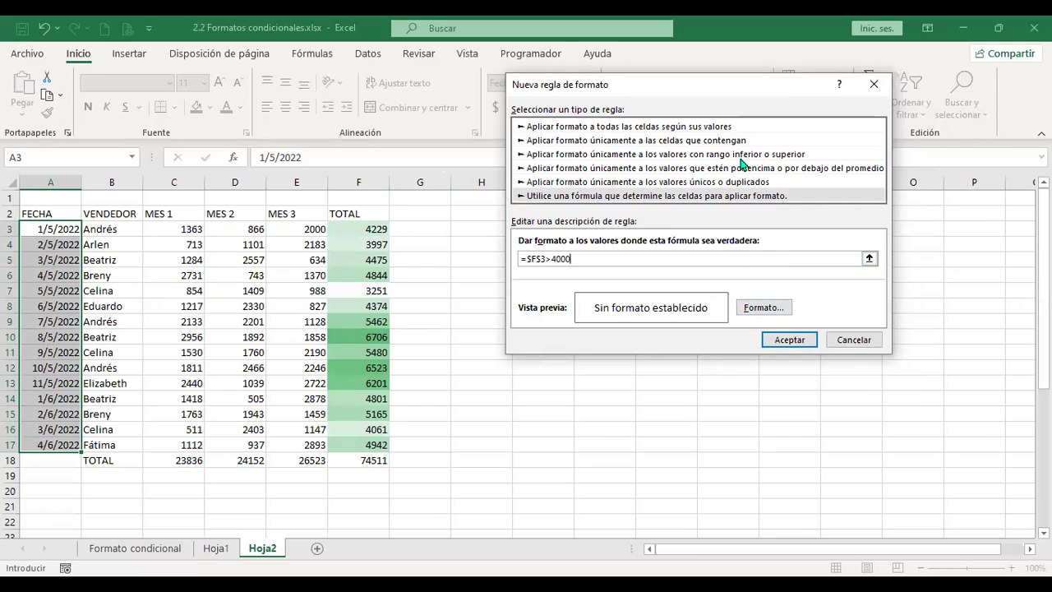
# Step: Give the formula rule a light orange background fill and apply it to the dates
pyautogui.click(764, 309)
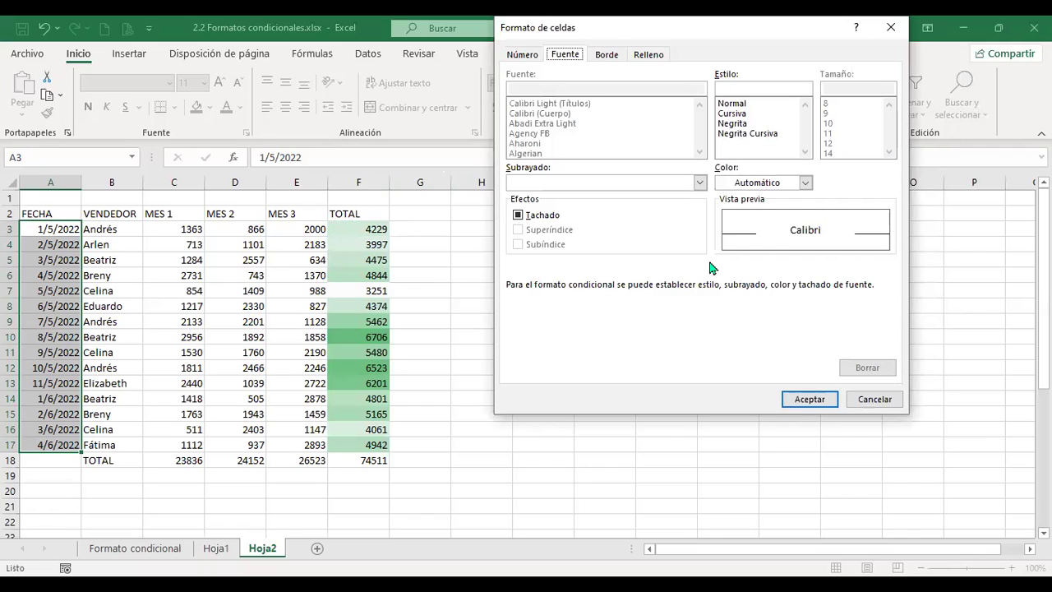
pyautogui.click(805, 182)
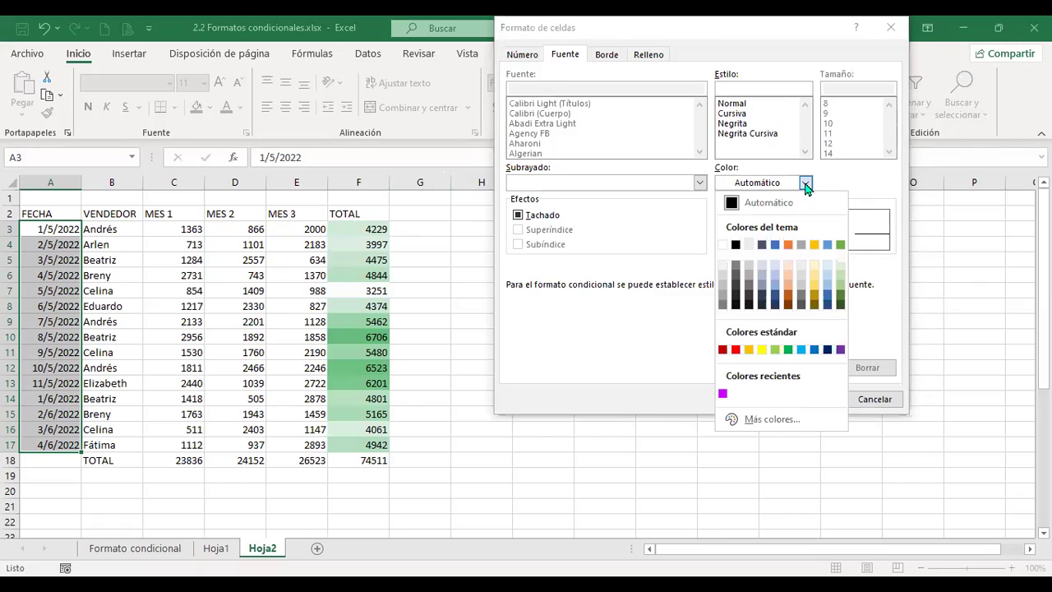
pyautogui.click(649, 55)
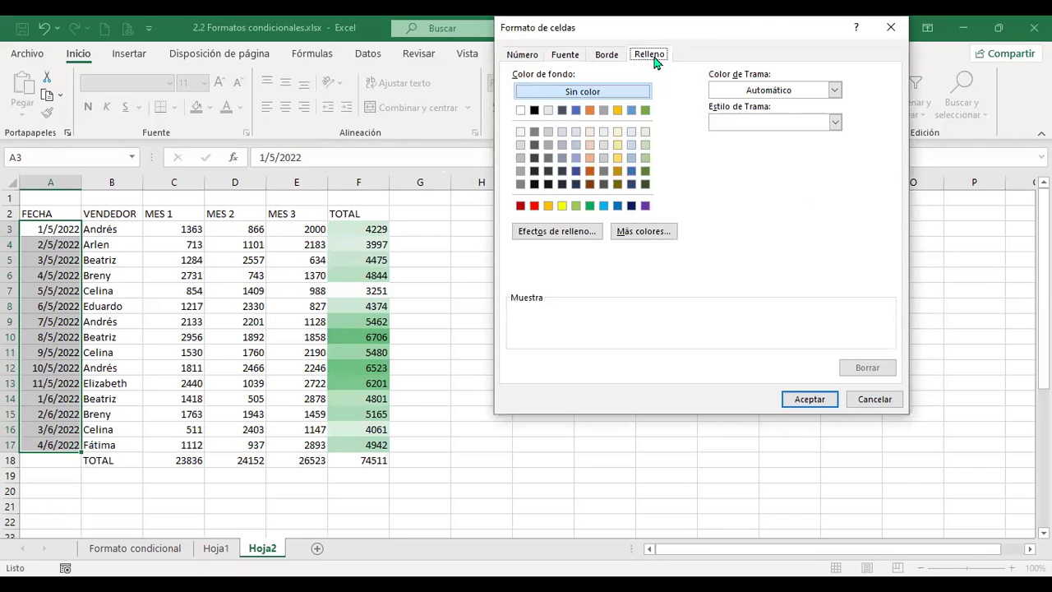
pyautogui.click(576, 133)
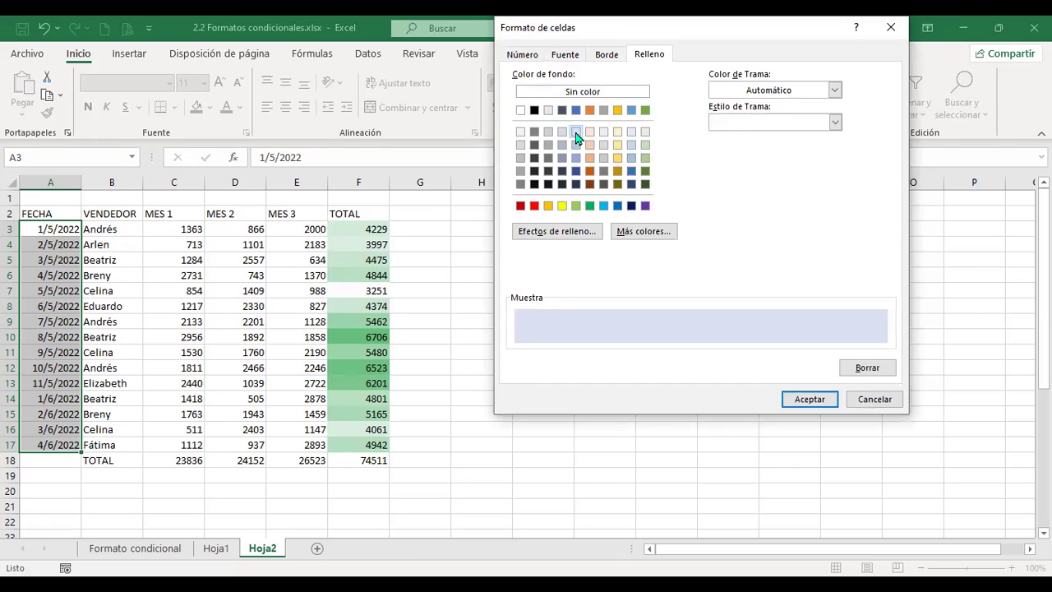
pyautogui.click(590, 132)
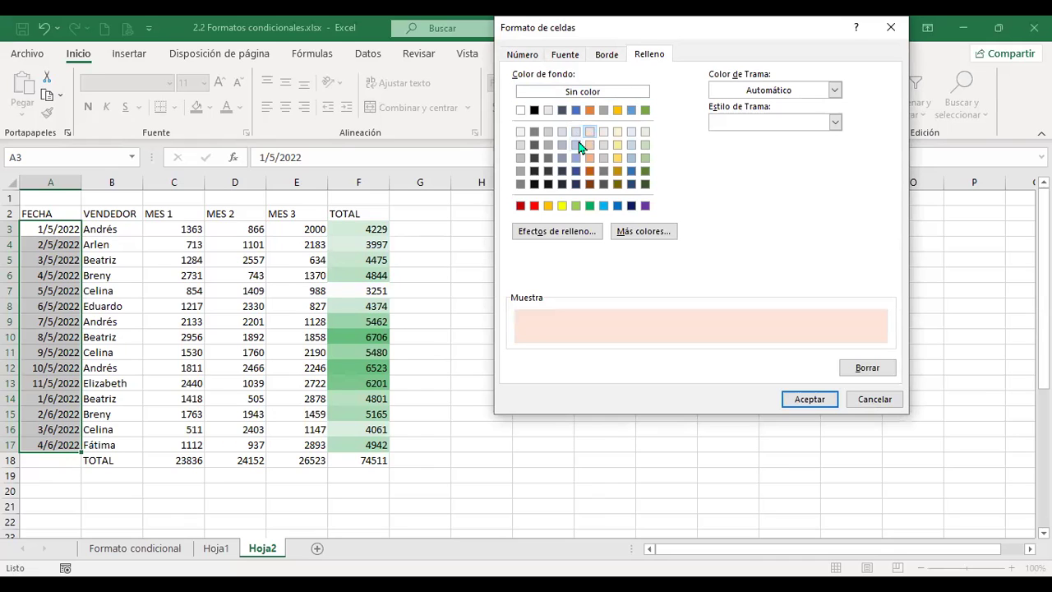
pyautogui.click(809, 399)
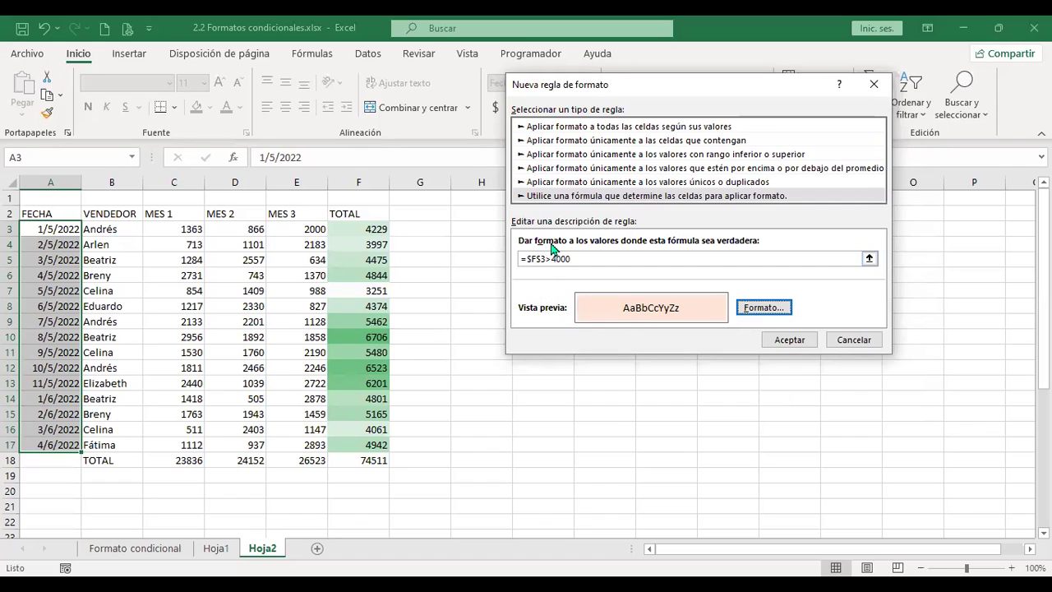
pyautogui.click(801, 345)
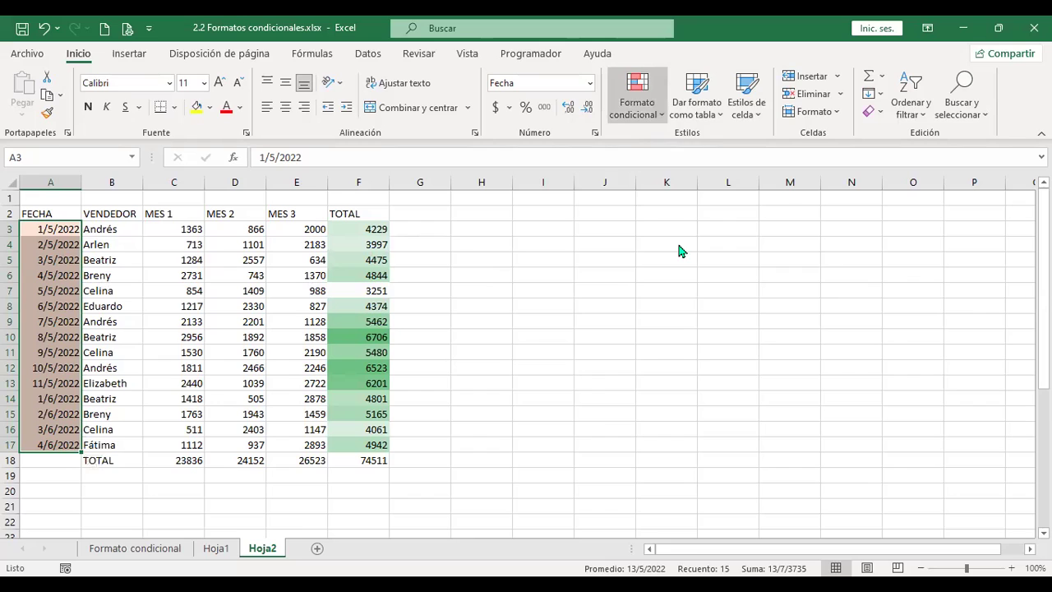
# Step: Edit the date rule's formula to use the relative reference F3, raise its comparison threshold, and apply the change
pyautogui.click(637, 95)
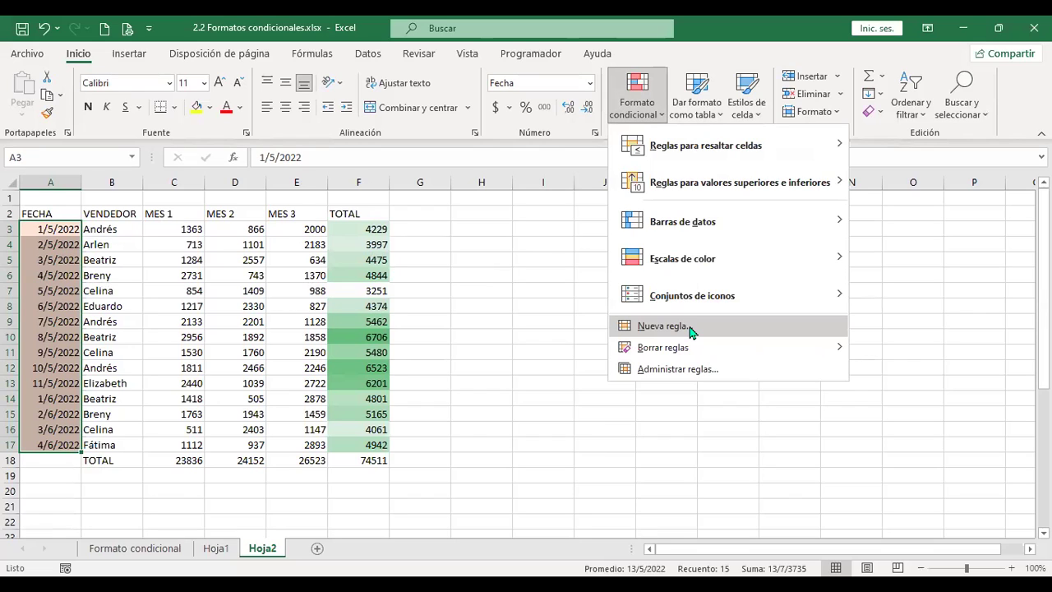
pyautogui.click(703, 374)
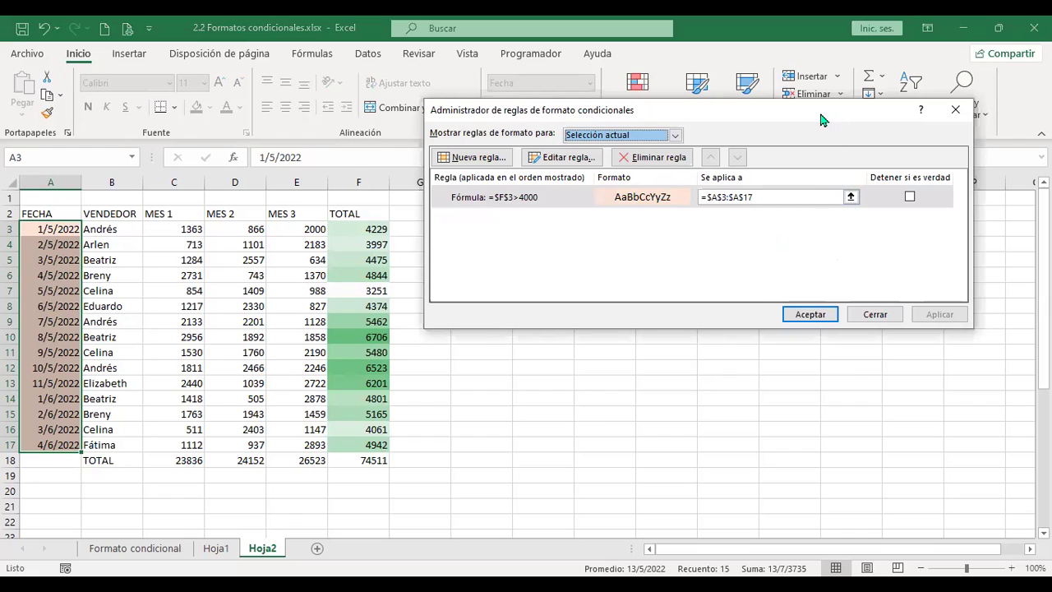
pyautogui.moveTo(819, 114); pyautogui.dragTo(731, 139)
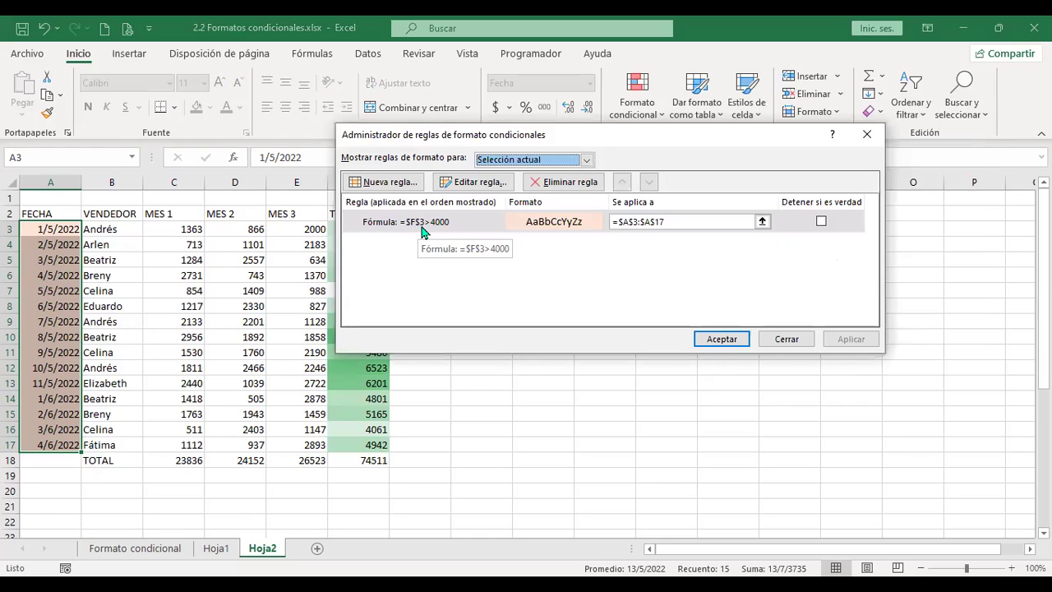
pyautogui.moveTo(483, 142); pyautogui.dragTo(551, 140)
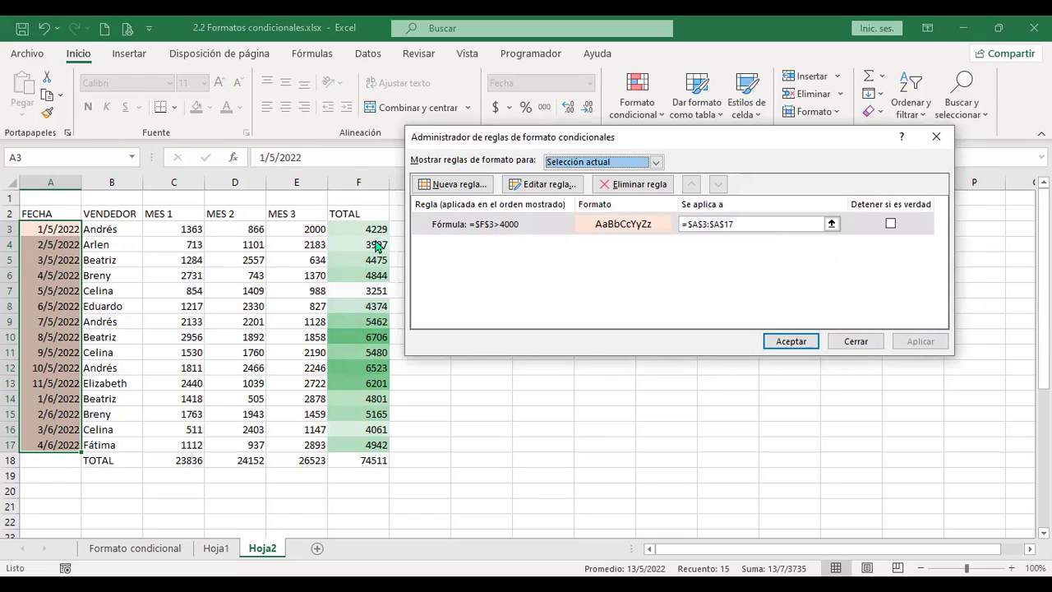
pyautogui.click(552, 188)
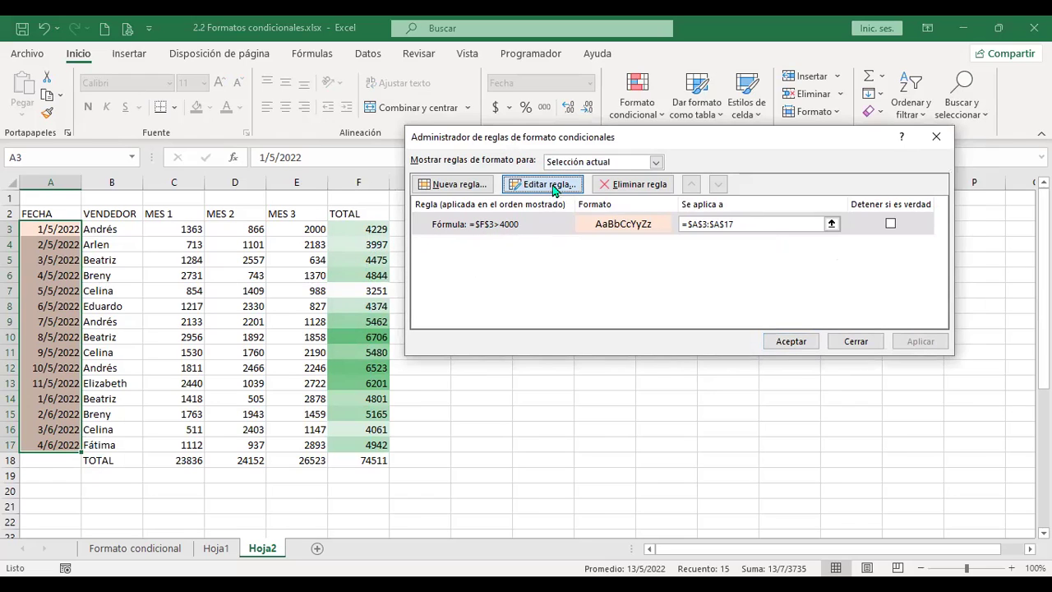
pyautogui.click(524, 286)
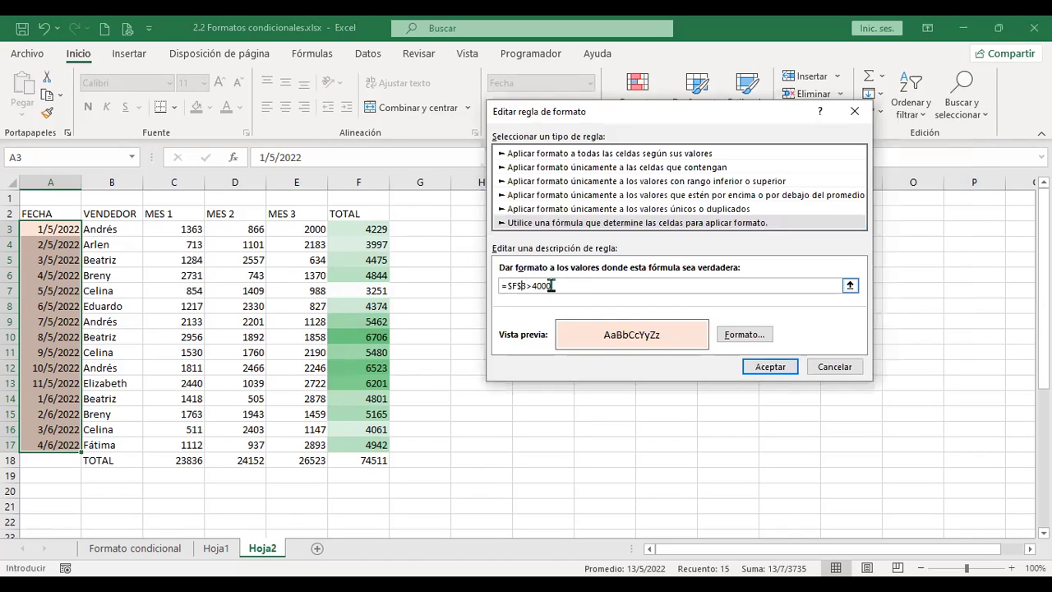
pyautogui.click(518, 285)
pyautogui.press('BackSpace')
pyautogui.press('BackSpace')
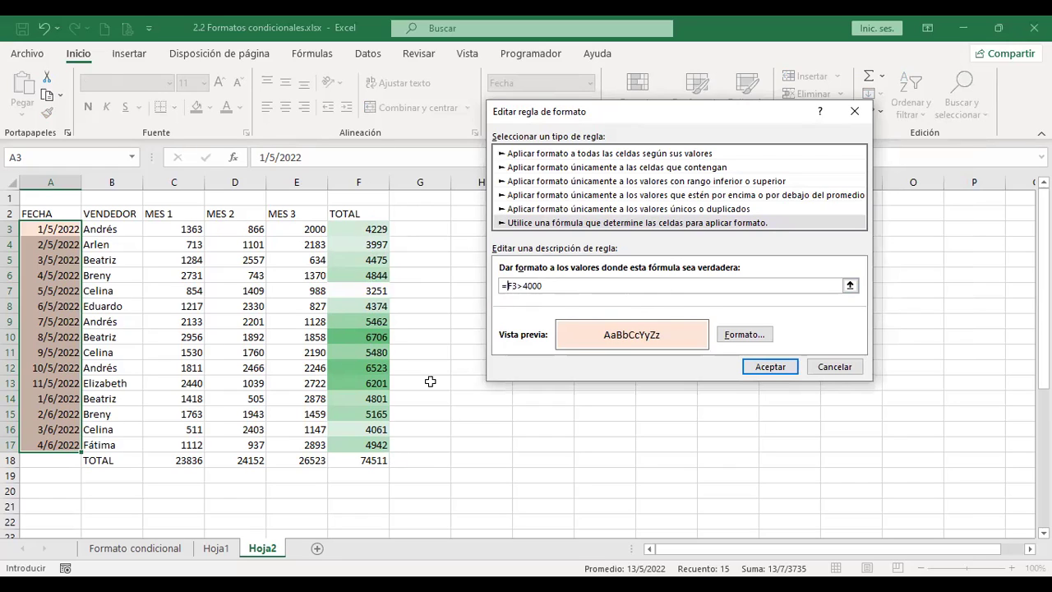
pyautogui.click(527, 285)
pyautogui.click(772, 368)
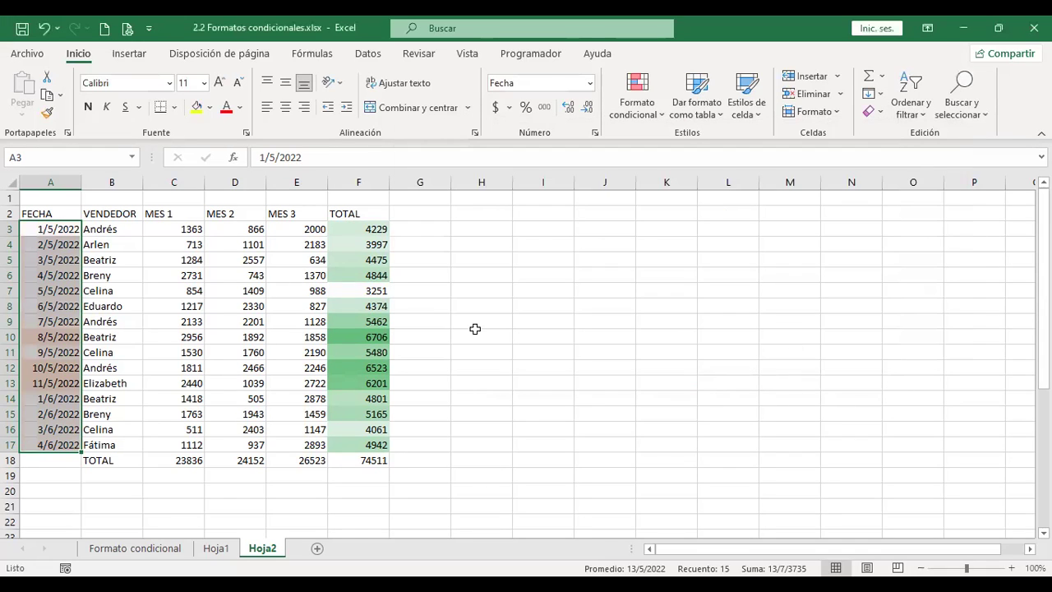
# Step: Compare the highlighted dates with their TOTAL values in rows 10, 12 and 13
pyautogui.click(370, 337)
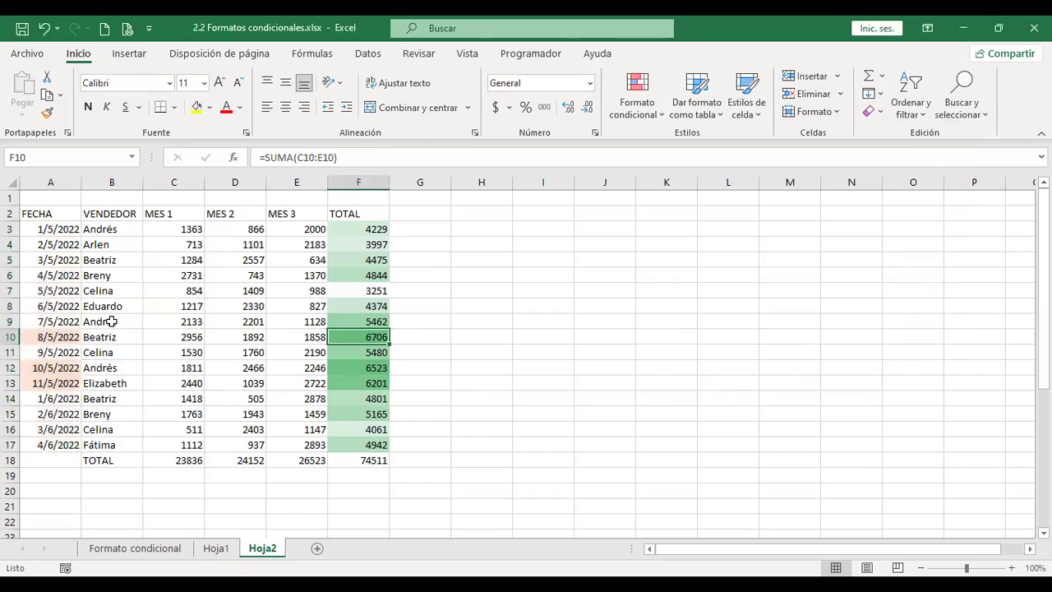
pyautogui.click(10, 337)
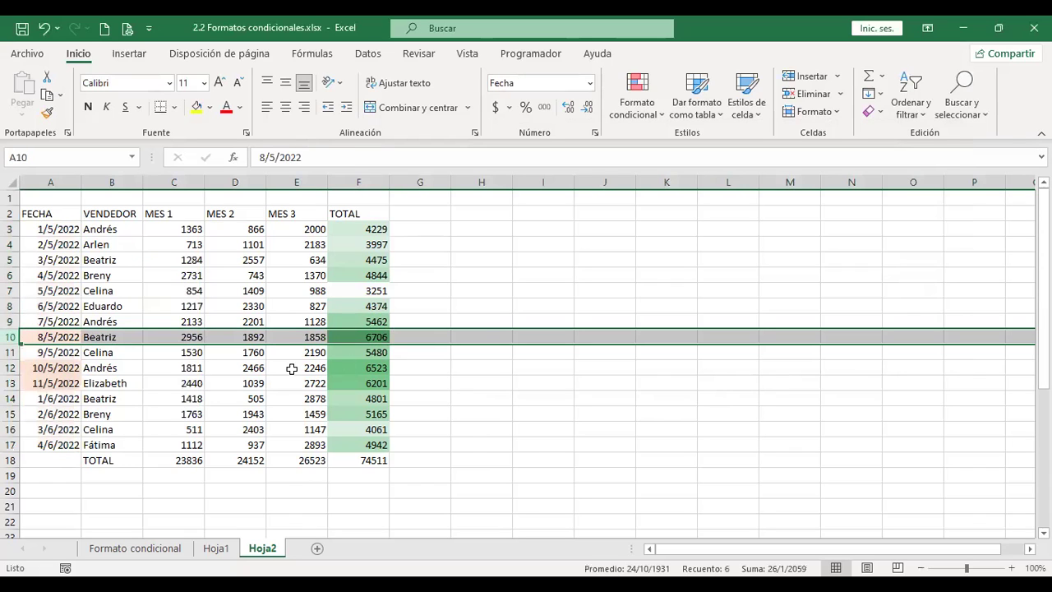
pyautogui.keyDown('ctrl'); pyautogui.click(10, 368); pyautogui.keyUp('ctrl')
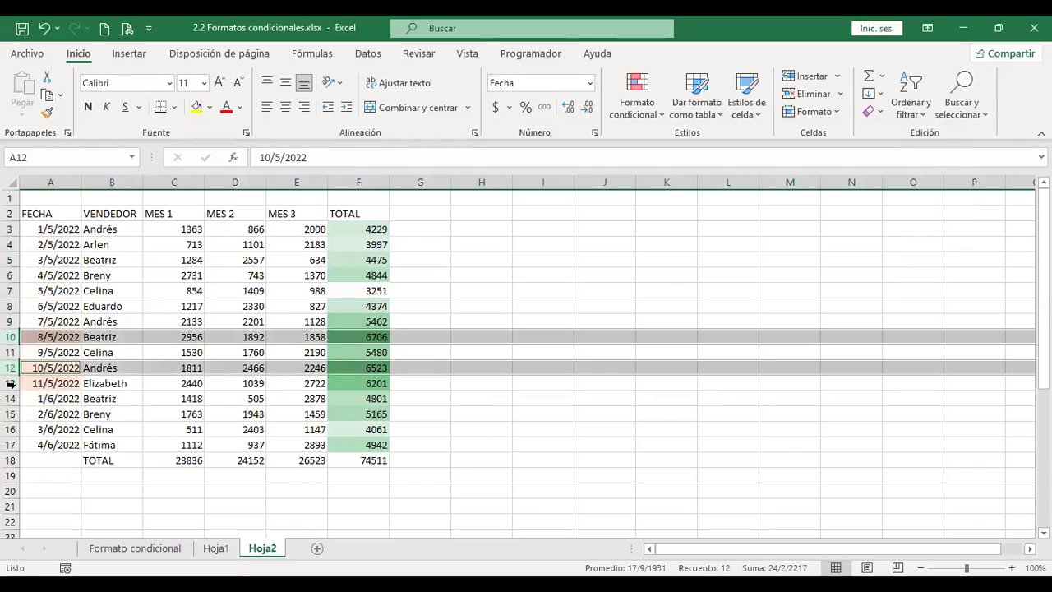
pyautogui.keyDown('ctrl'); pyautogui.click(9, 384); pyautogui.keyUp('ctrl')
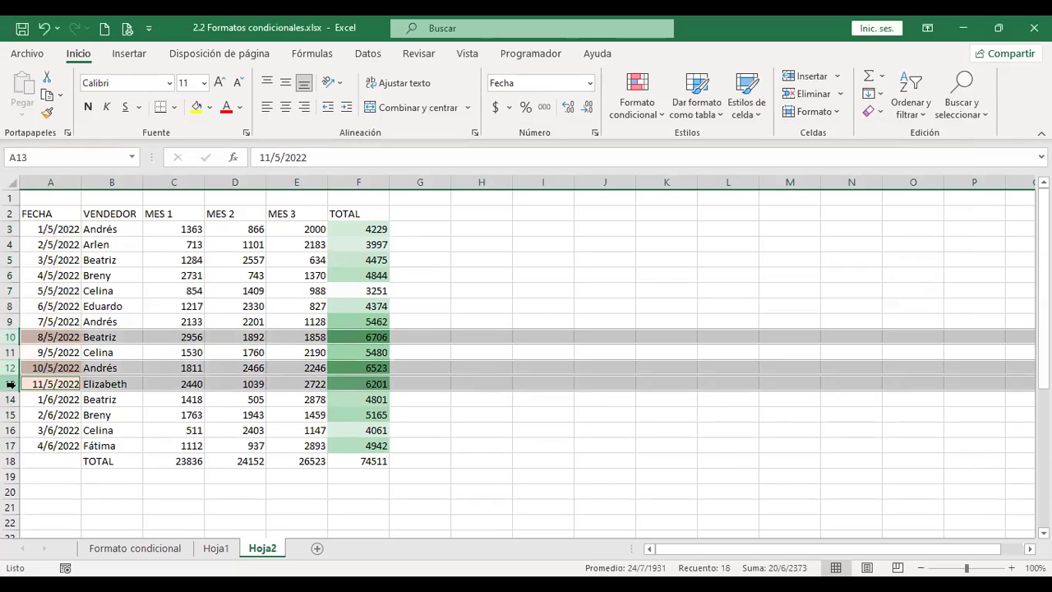
pyautogui.click(433, 339)
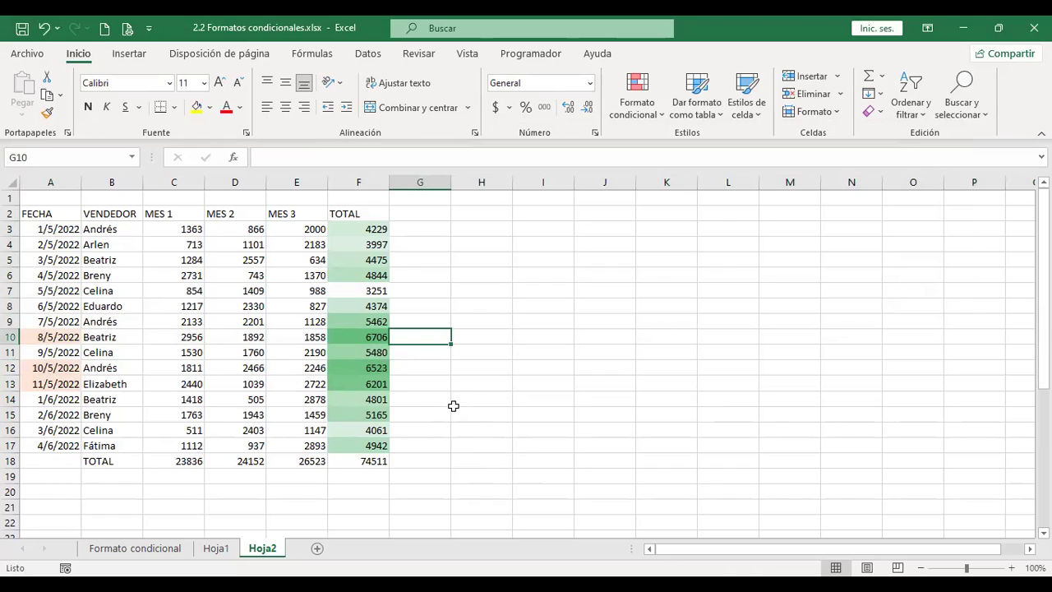
pyautogui.click(657, 115)
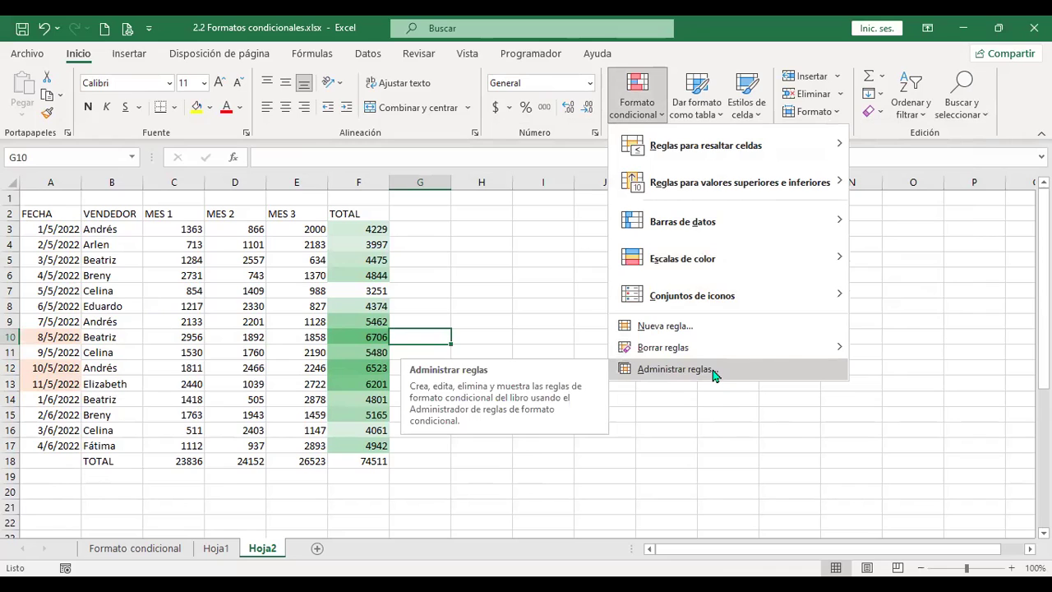
pyautogui.click(533, 320)
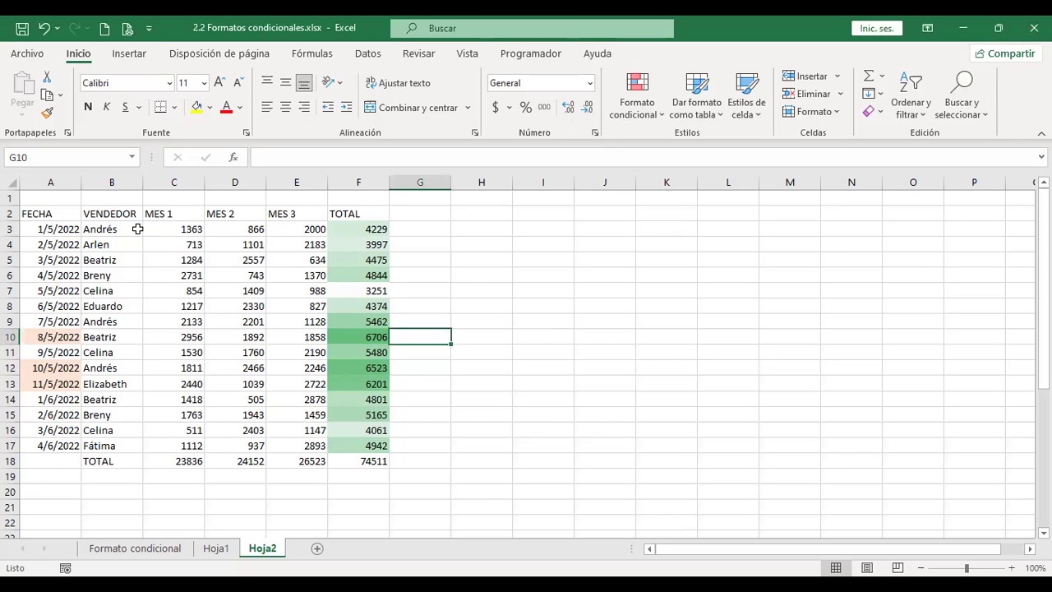
pyautogui.moveTo(111, 230); pyautogui.dragTo(113, 445)
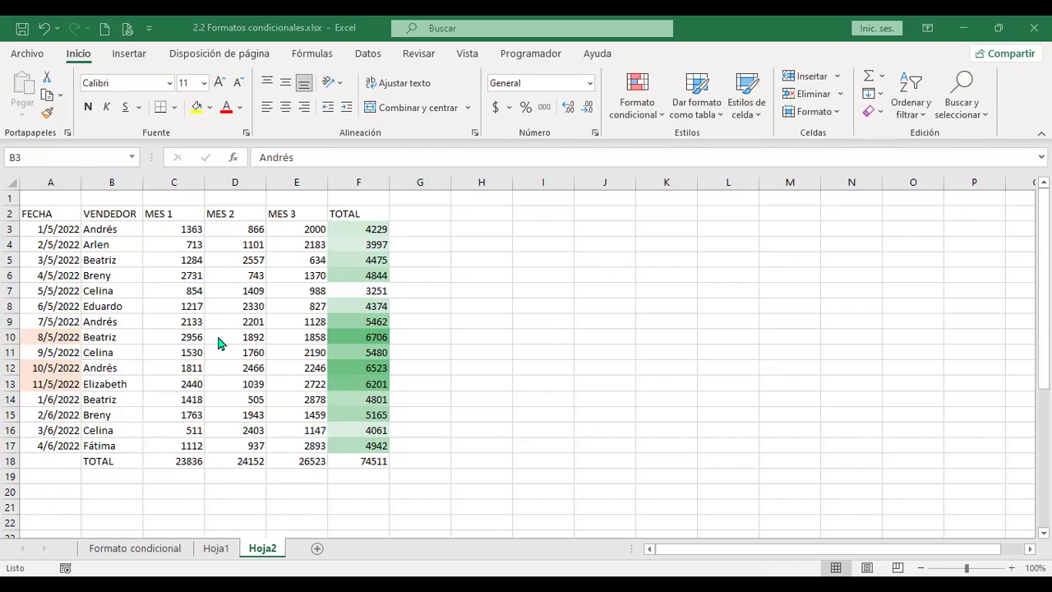
pyautogui.moveTo(111, 230); pyautogui.dragTo(112, 448)
# Step: Change the first date, in cell A3, to 1/4/2022
pyautogui.click(57, 232)
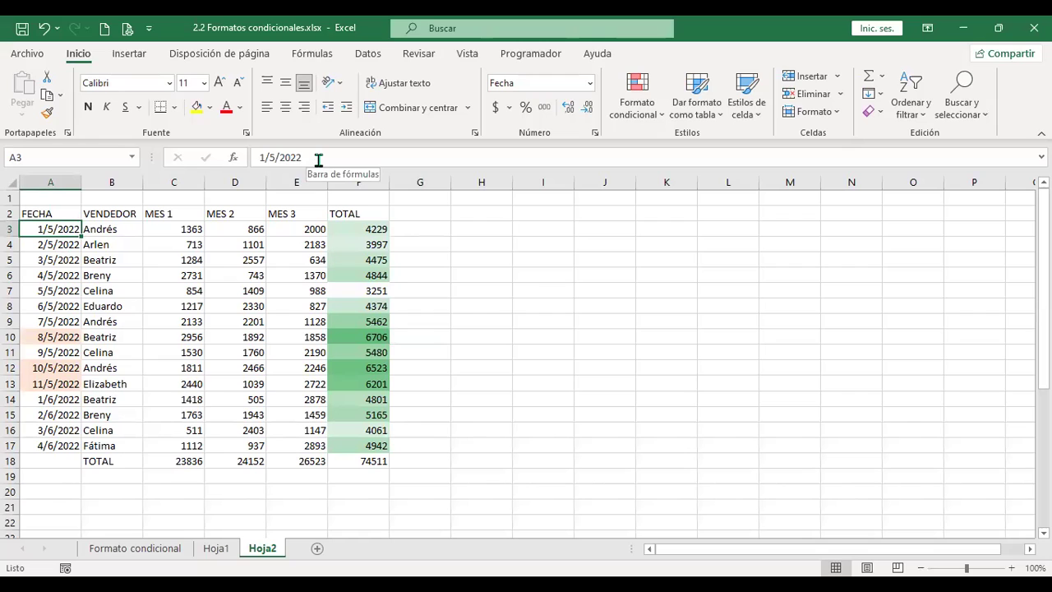
pyautogui.click(386, 159)
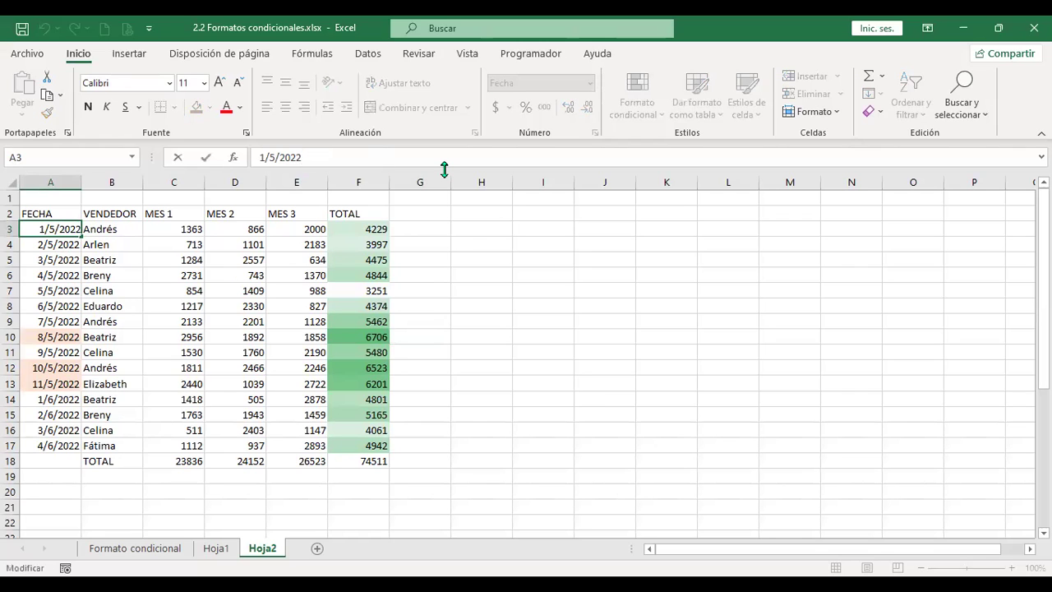
pyautogui.click(276, 157)
pyautogui.press('BackSpace')
pyautogui.write('4')
pyautogui.press('Return')
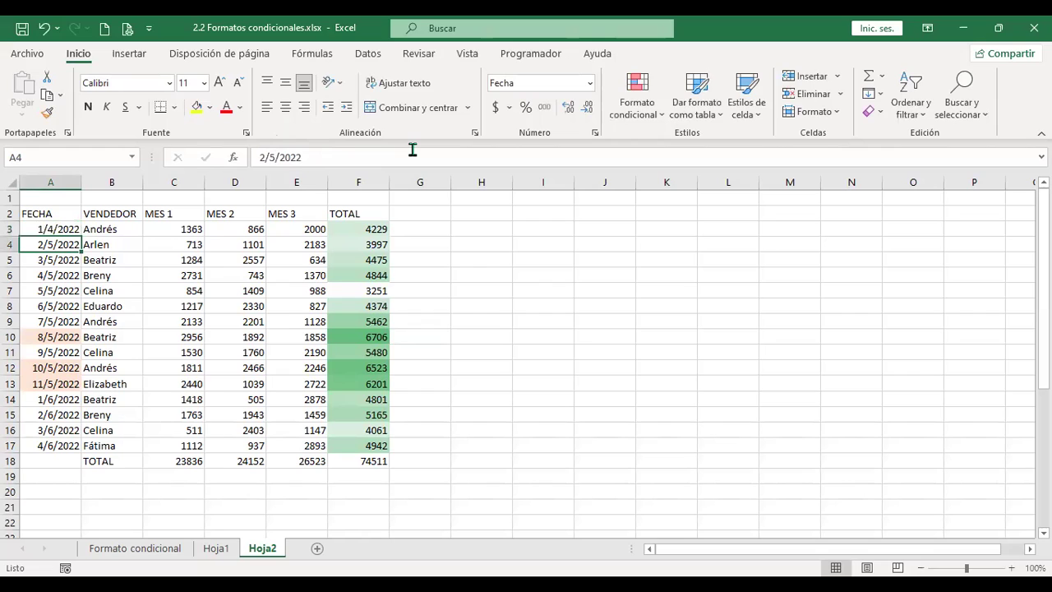
# Step: Change the second date, in cell A4, to 2/4/2022
pyautogui.press('F2')
pyautogui.press('Left')
pyautogui.press('Left')
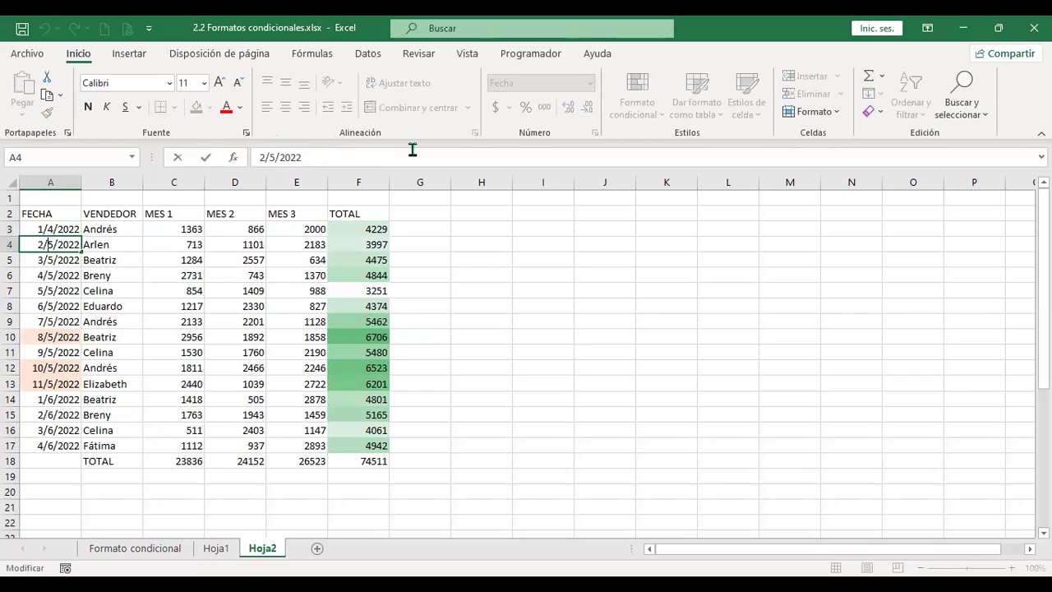
pyautogui.press('Delete')
pyautogui.write('4')
pyautogui.press('Return')
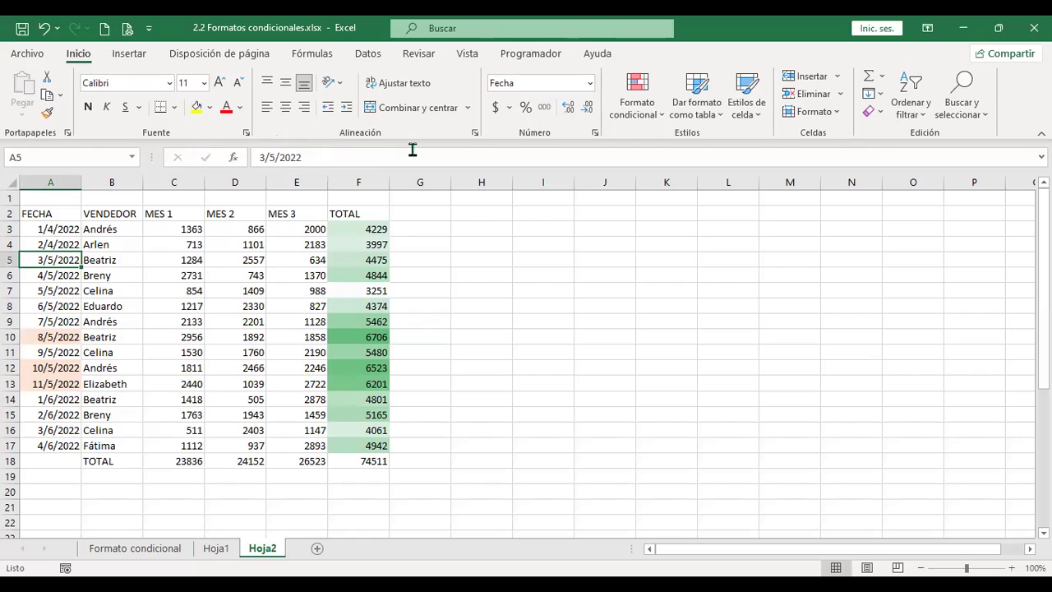
# Step: Select all the dates in the FECHA column, from A3 to A17
pyautogui.press('Up')
pyautogui.press('Up')
pyautogui.hotkey('shift', 'Down')
pyautogui.hotkey('shift', 'Down')
pyautogui.hotkey('shift', 'Down')
pyautogui.hotkey('shift', 'Down')
pyautogui.hotkey('shift', 'Down')
pyautogui.hotkey('shift', 'Down')
pyautogui.hotkey('shift', 'Down')
pyautogui.hotkey('shift', 'Down')
pyautogui.hotkey('shift', 'Down')
pyautogui.hotkey('shift', 'Down')
pyautogui.hotkey('shift', 'Down')
pyautogui.hotkey('shift', 'Down')
pyautogui.hotkey('shift', 'Down')
pyautogui.hotkey('shift', 'Down')
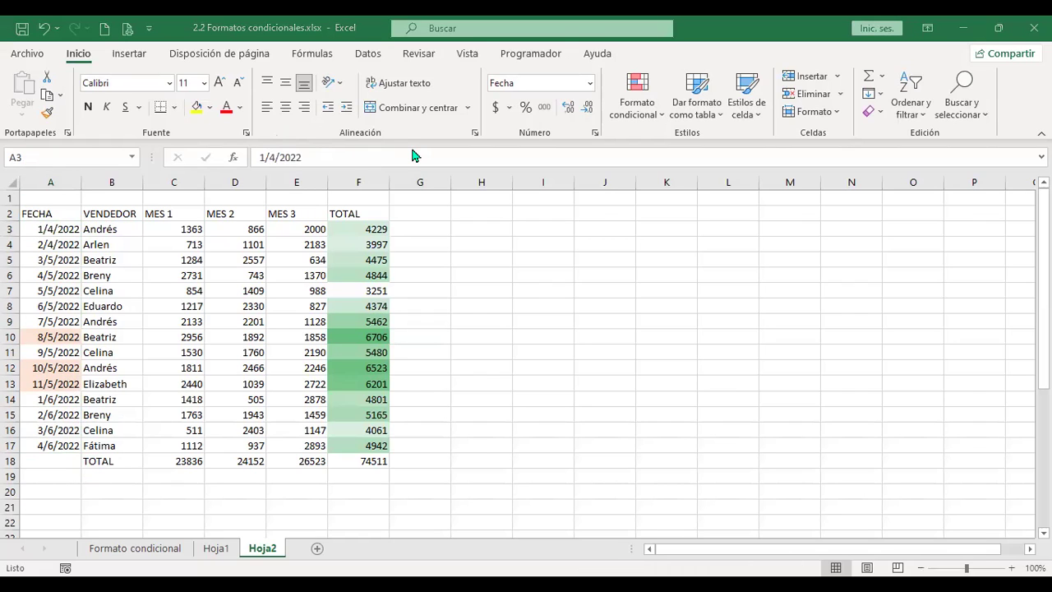
pyautogui.press('Escape')
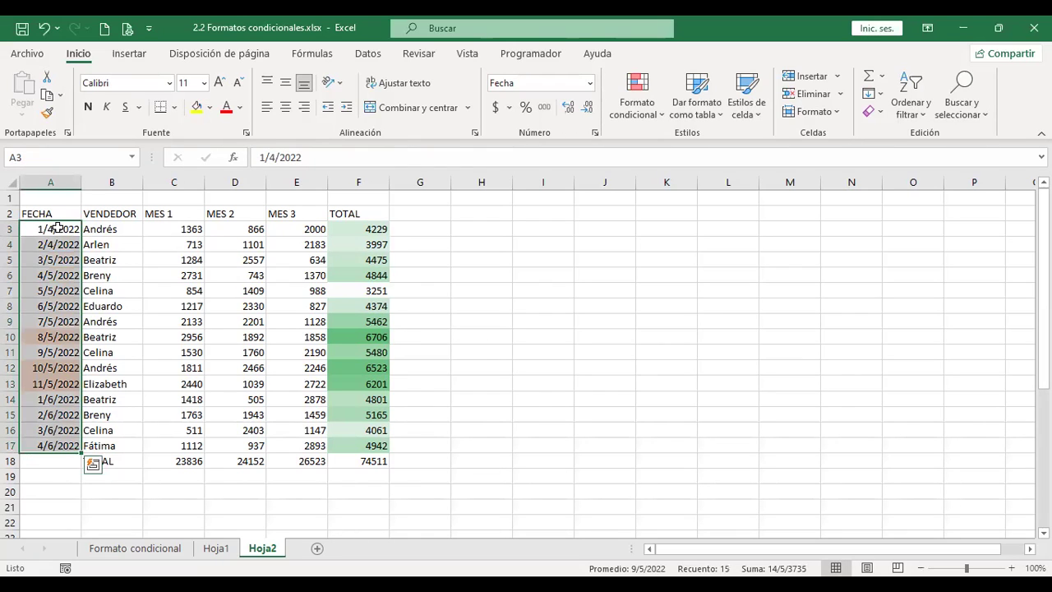
# Step: Examine the time periods offered by the highlight rule for a date occurring on A3:A17, and cancel the rule
pyautogui.click(650, 115)
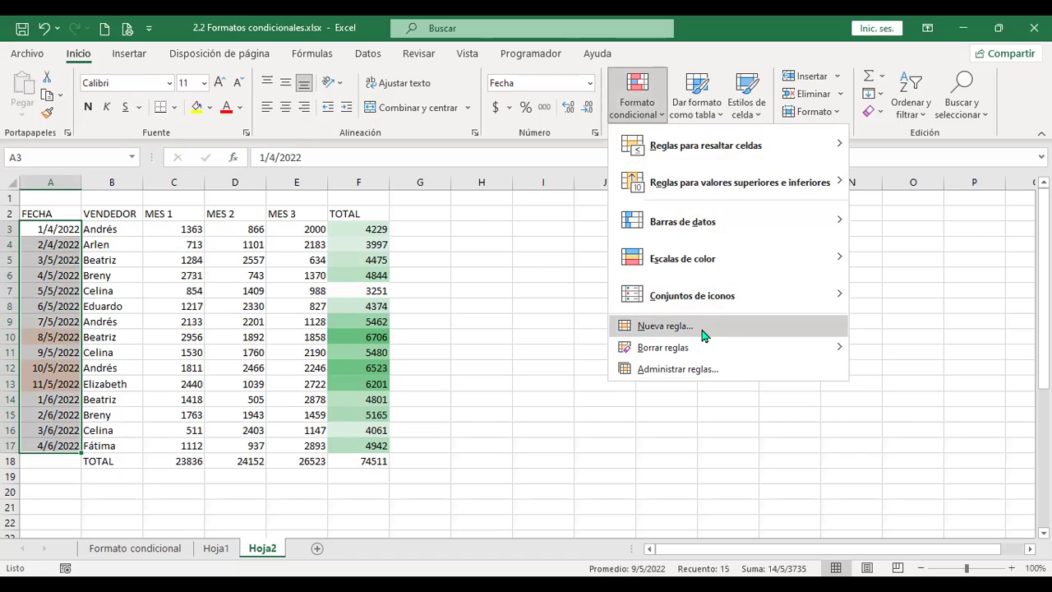
pyautogui.click(558, 310)
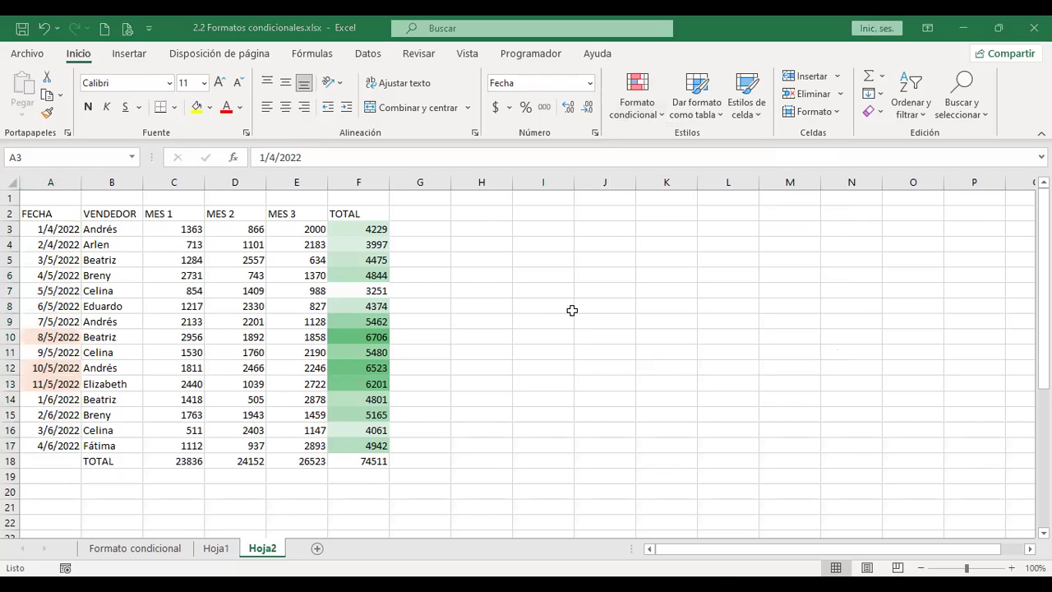
pyautogui.hotkey('ctrl', 'shift', 'Down')
pyautogui.click(657, 111)
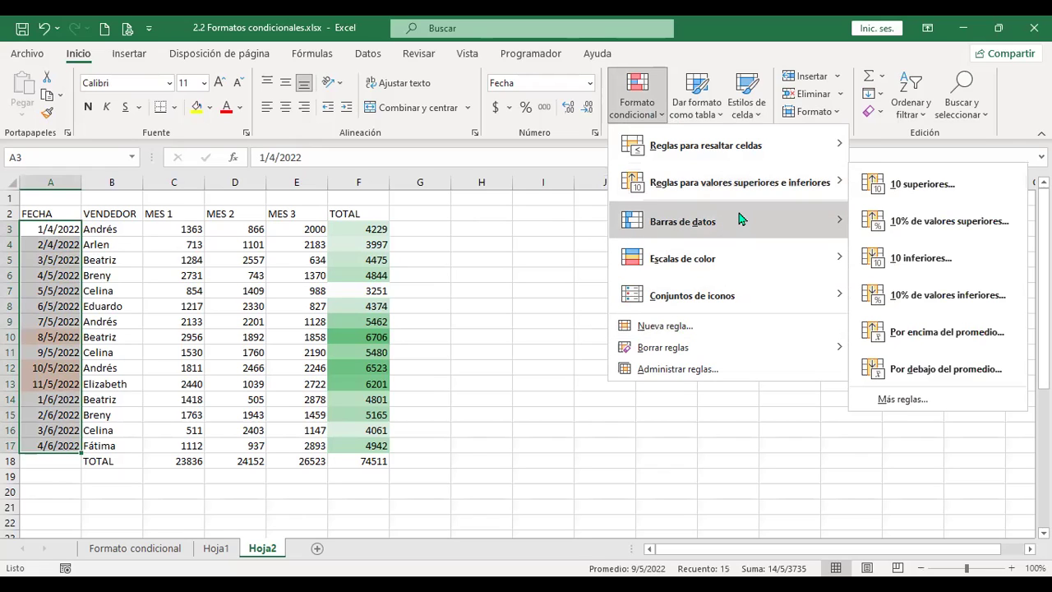
pyautogui.moveTo(746, 153)
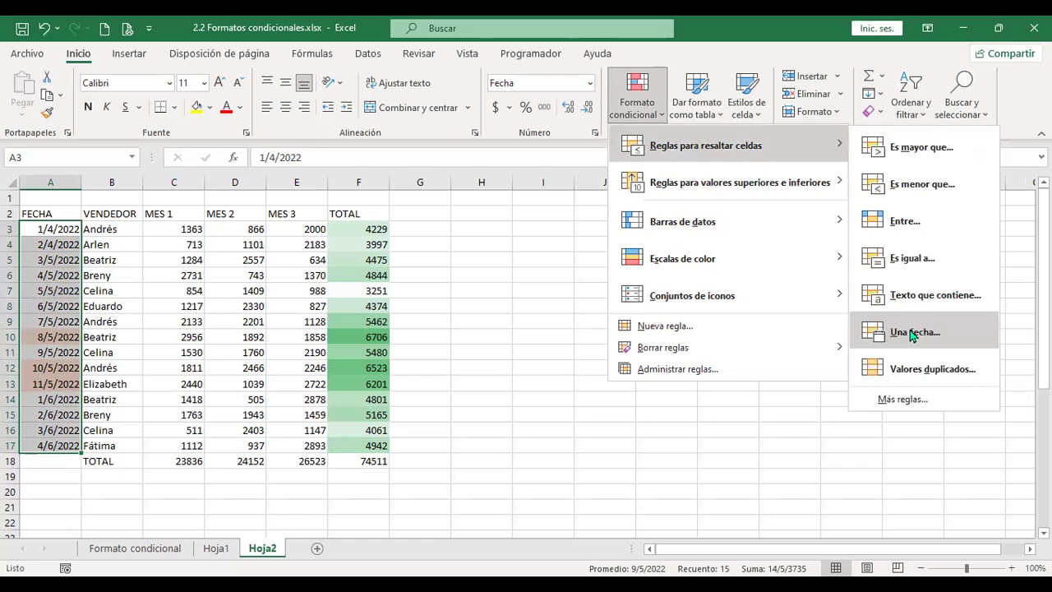
pyautogui.click(912, 337)
pyautogui.click(612, 230)
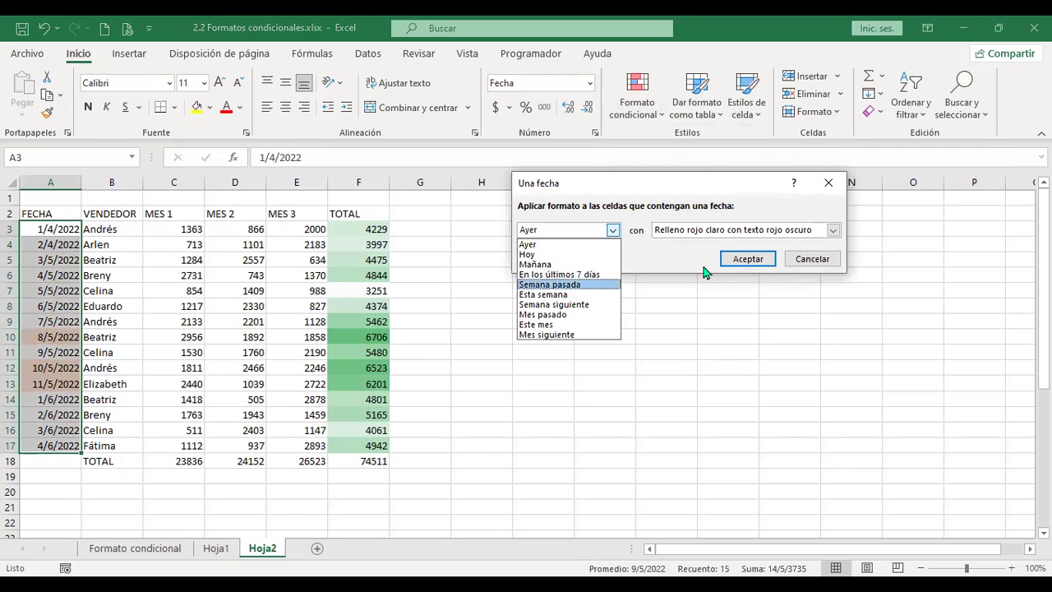
pyautogui.click(814, 261)
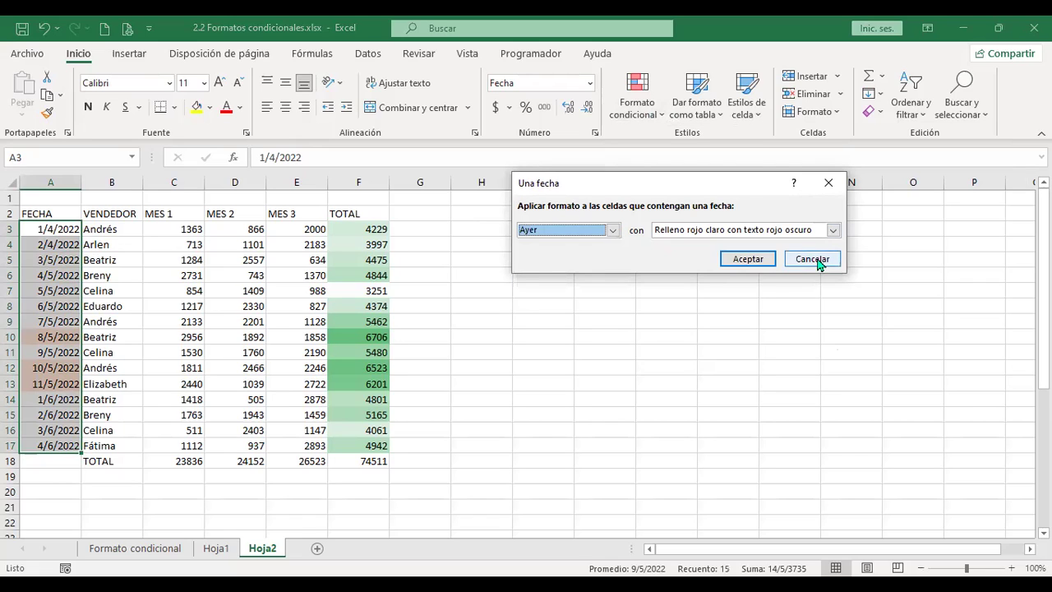
pyautogui.click(813, 260)
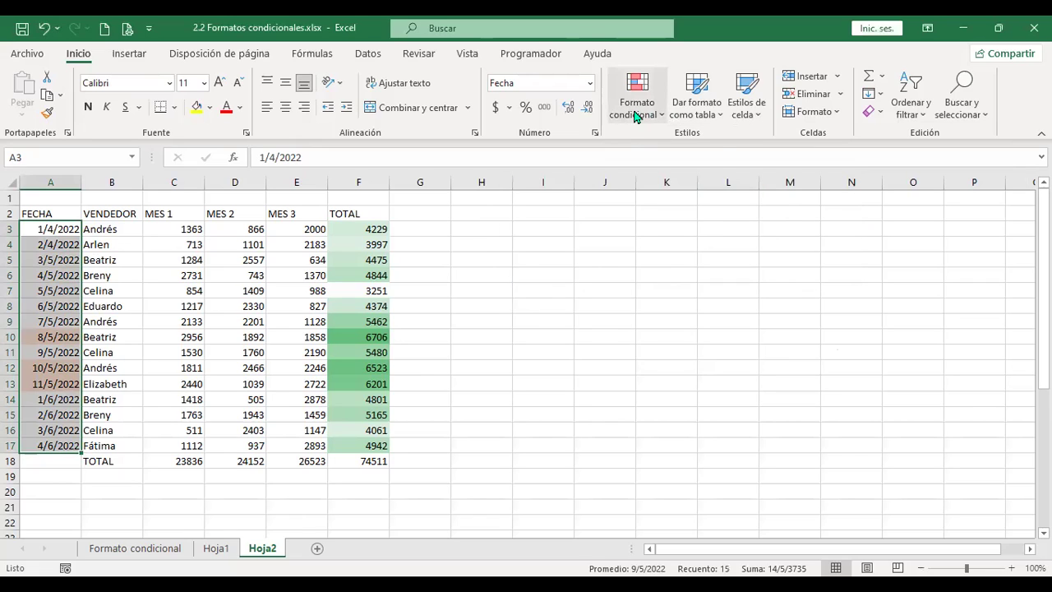
# Step: Start a new formatting rule for the dates and examine its formula option and its two-color scale settings
pyautogui.click(635, 111)
pyautogui.click(697, 326)
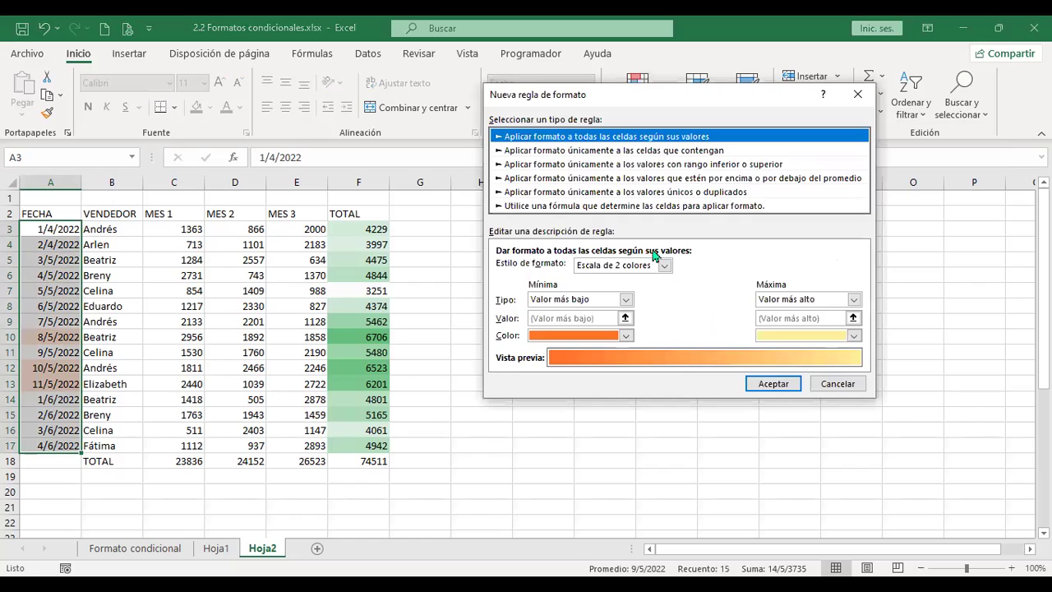
pyautogui.click(579, 206)
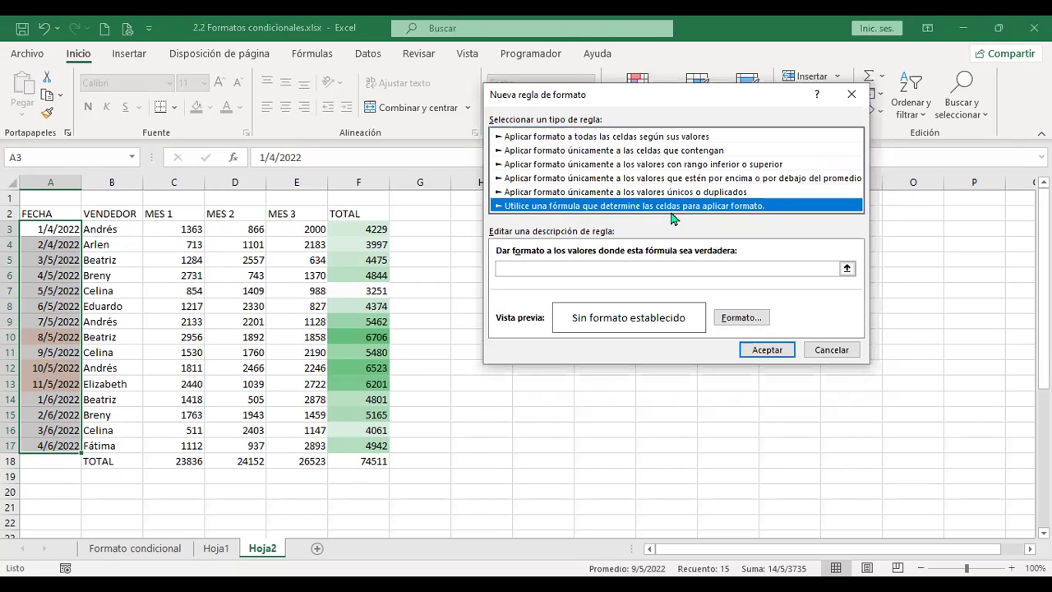
pyautogui.click(639, 267)
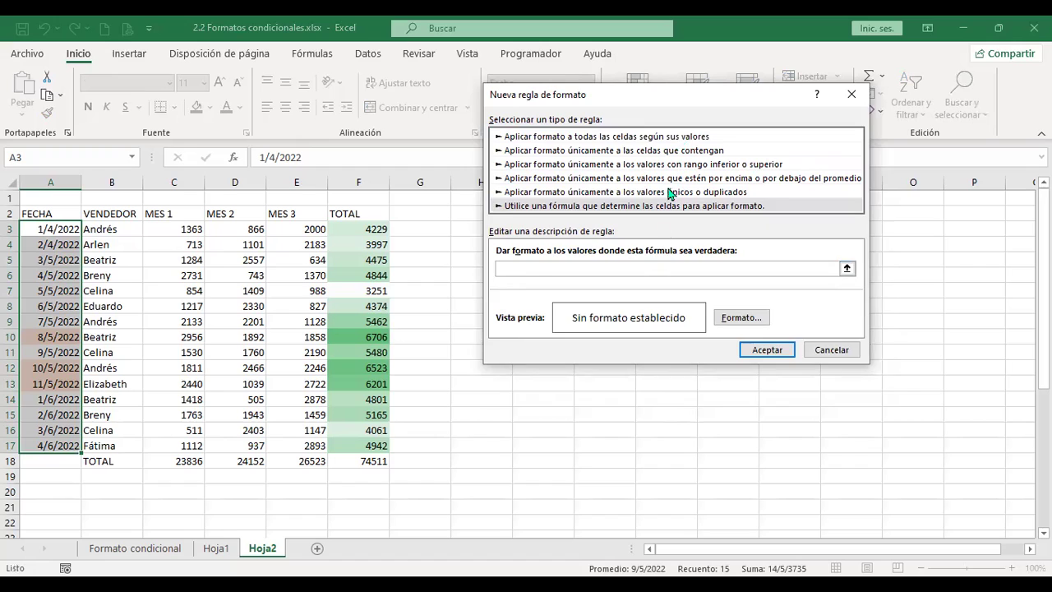
pyautogui.click(679, 137)
pyautogui.click(665, 265)
pyautogui.click(649, 278)
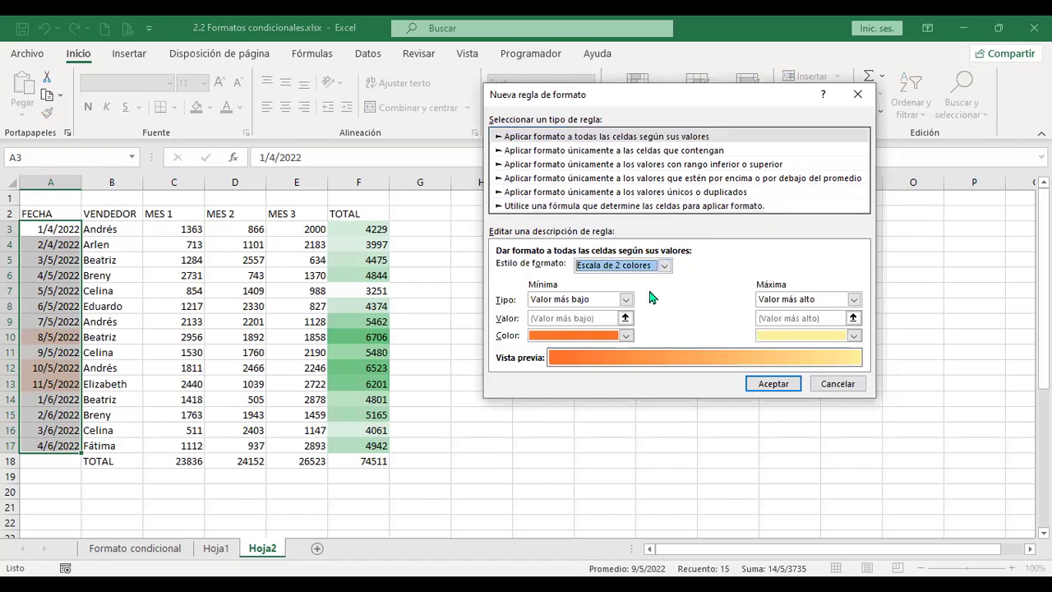
pyautogui.click(625, 299)
pyautogui.click(681, 302)
# Step: Examine the date periods available in the rule type for cells that contain specific content, using the Fechas criterion
pyautogui.click(646, 151)
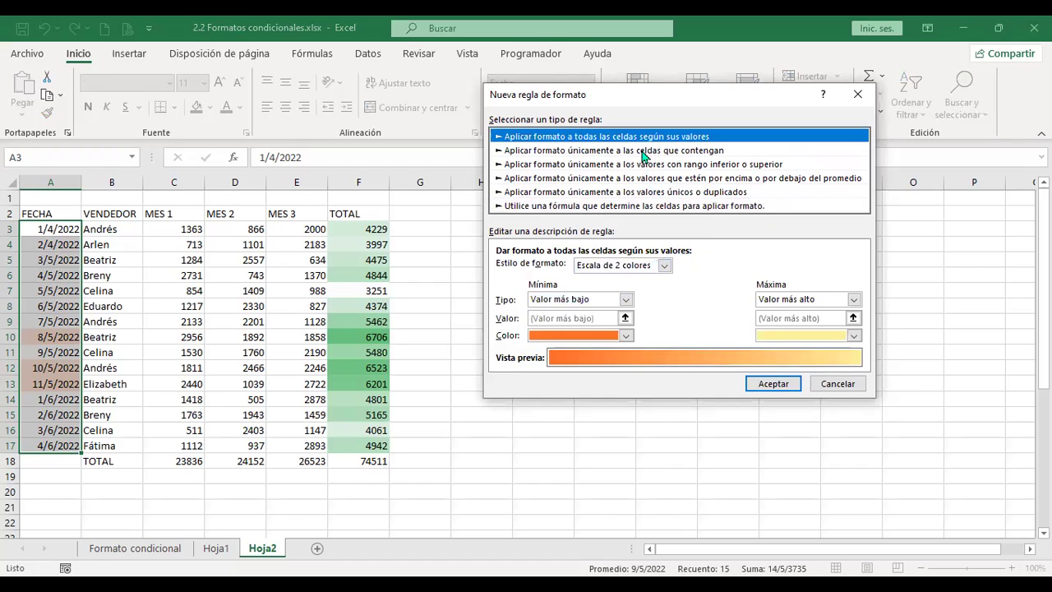
pyautogui.click(599, 269)
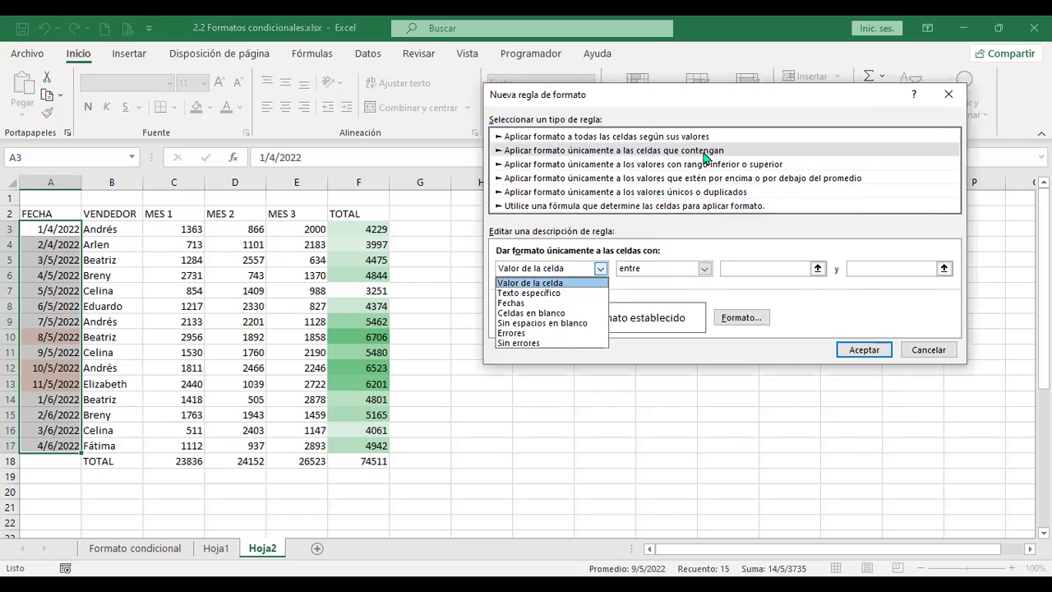
pyautogui.click(547, 304)
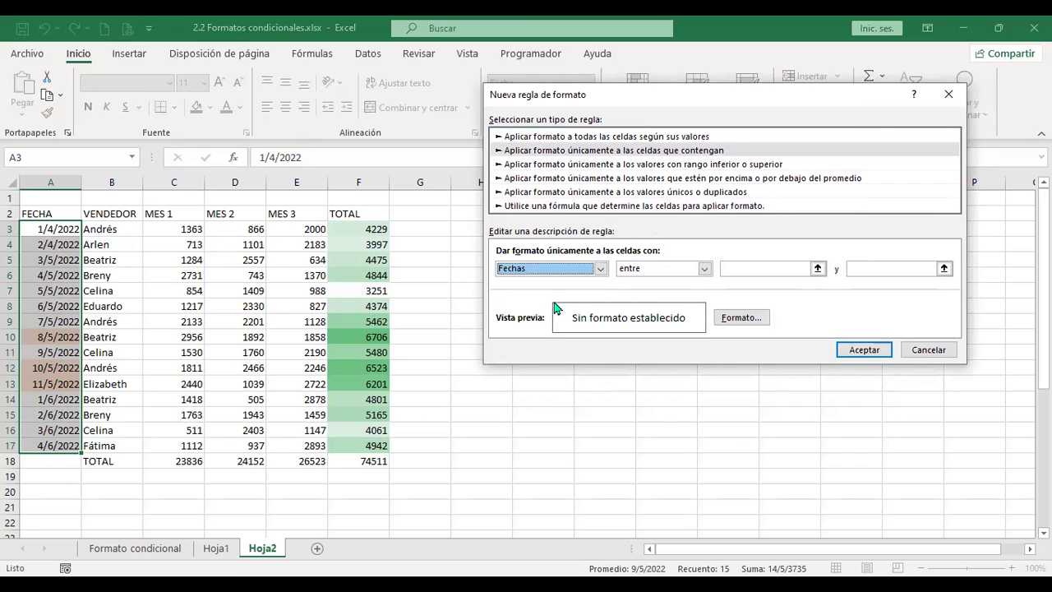
pyautogui.click(712, 268)
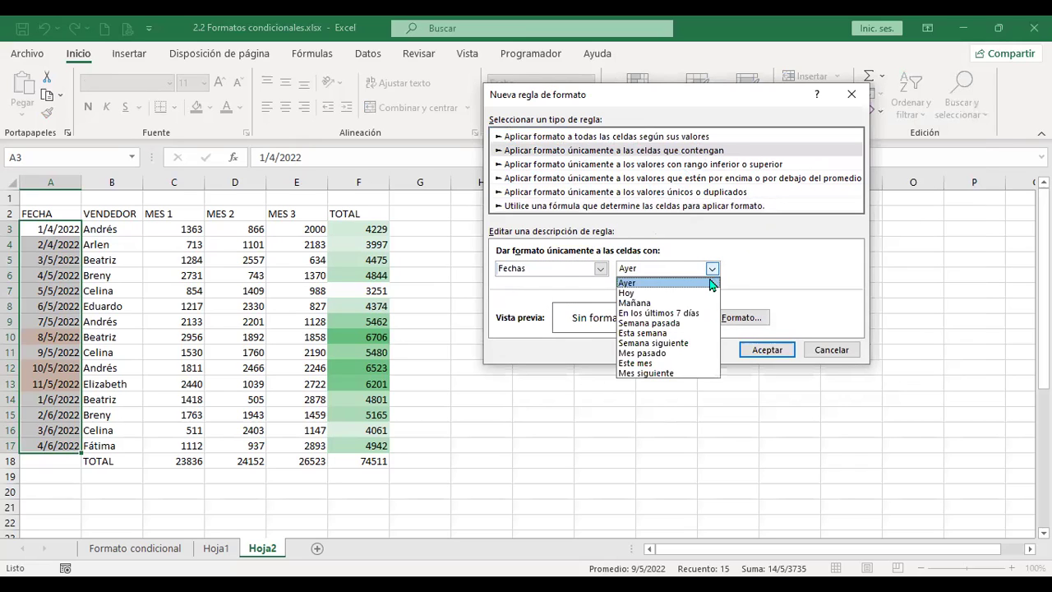
pyautogui.click(675, 282)
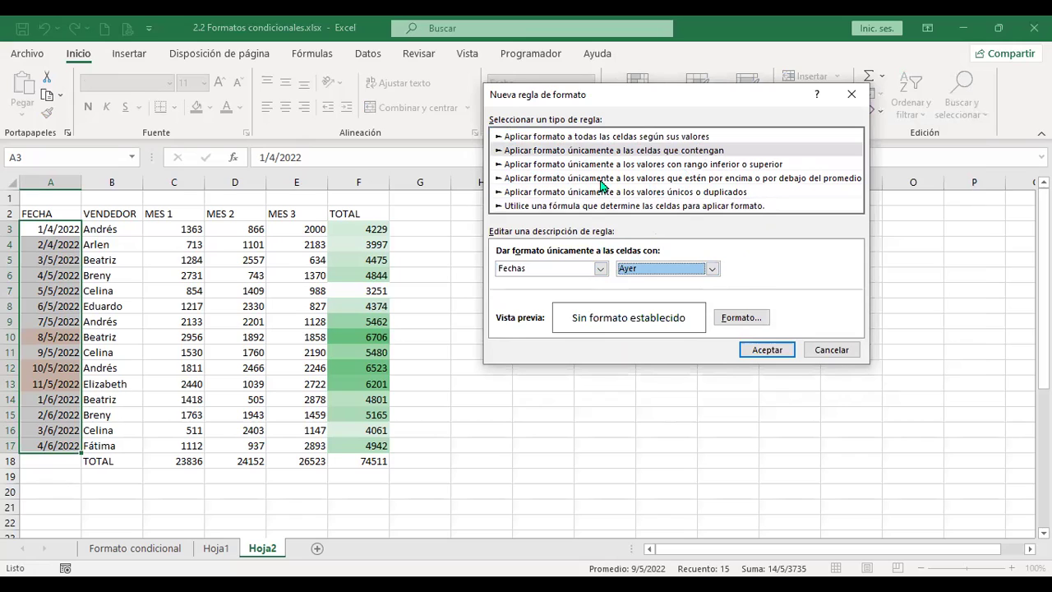
pyautogui.click(711, 268)
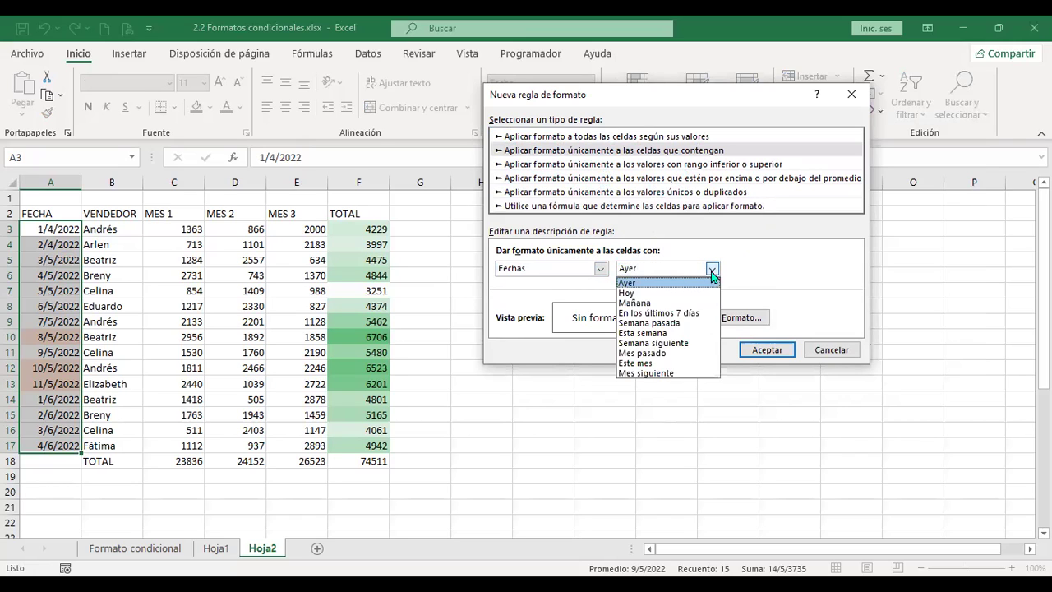
pyautogui.click(749, 283)
# Step: Examine the ranked, above or below average, unique or duplicate, and formula rule types, and cancel the new rule
pyautogui.click(585, 207)
pyautogui.click(588, 272)
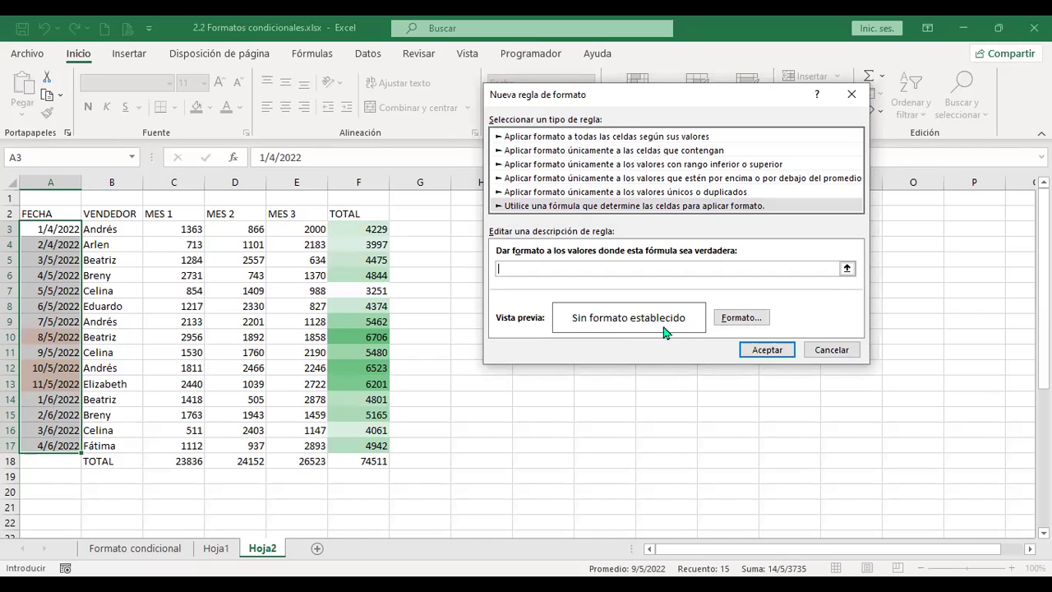
pyautogui.click(596, 164)
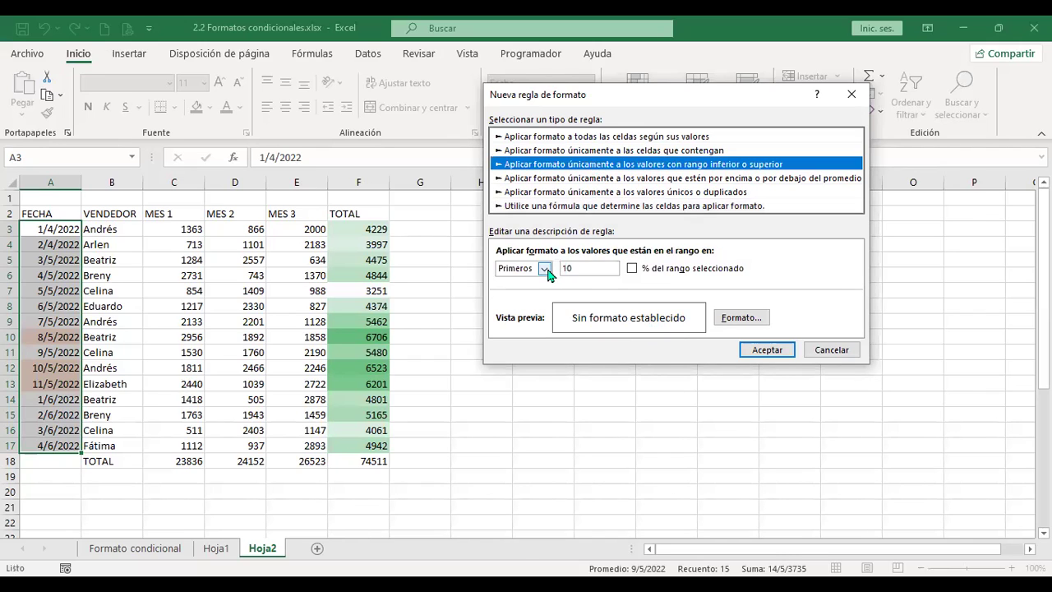
pyautogui.click(544, 269)
pyautogui.click(545, 281)
pyautogui.click(579, 178)
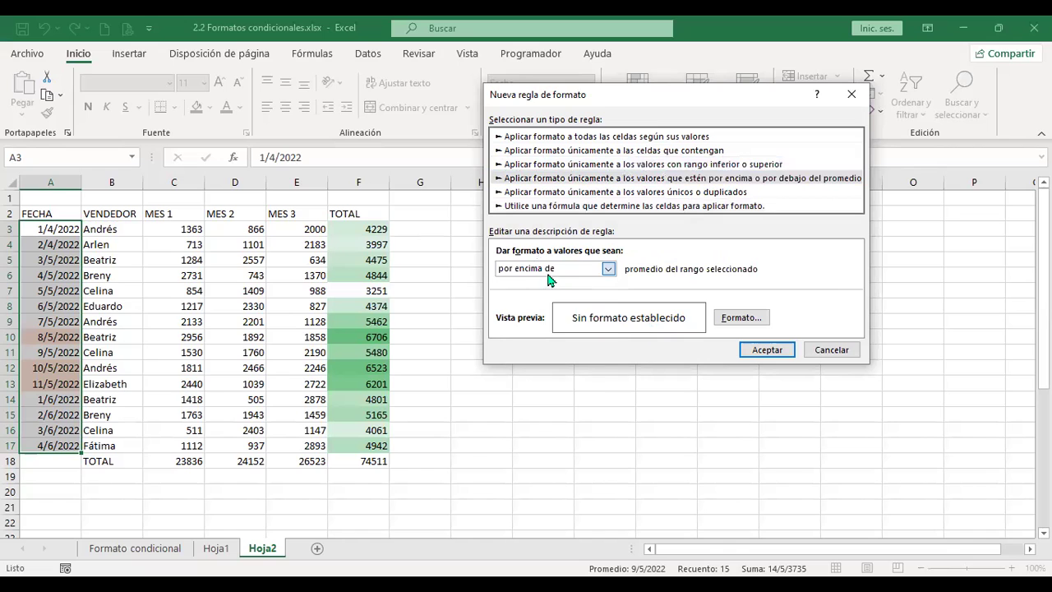
pyautogui.click(549, 269)
pyautogui.click(579, 196)
pyautogui.click(579, 194)
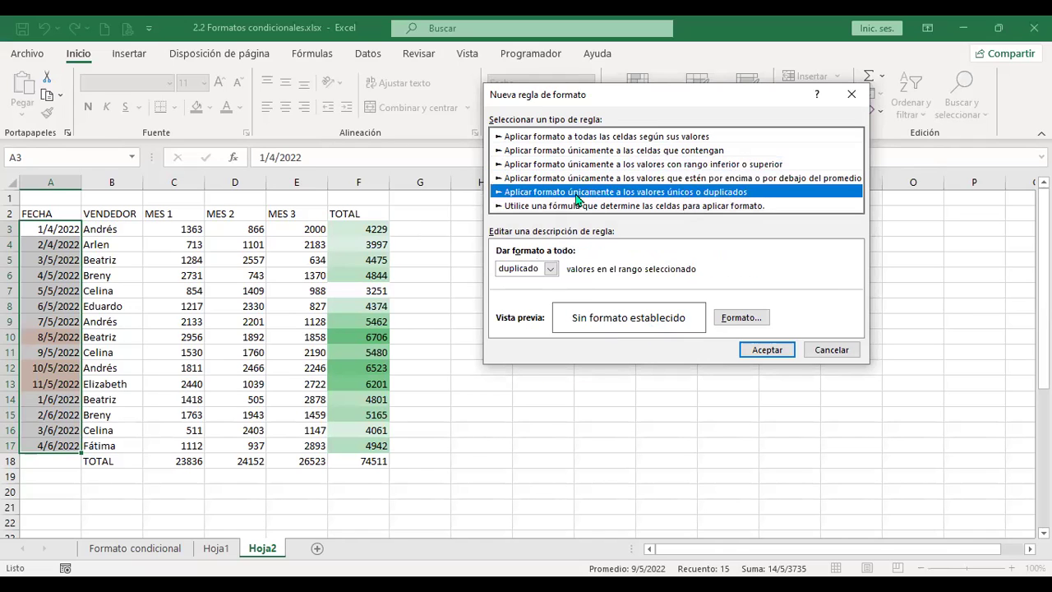
pyautogui.click(552, 271)
pyautogui.click(584, 206)
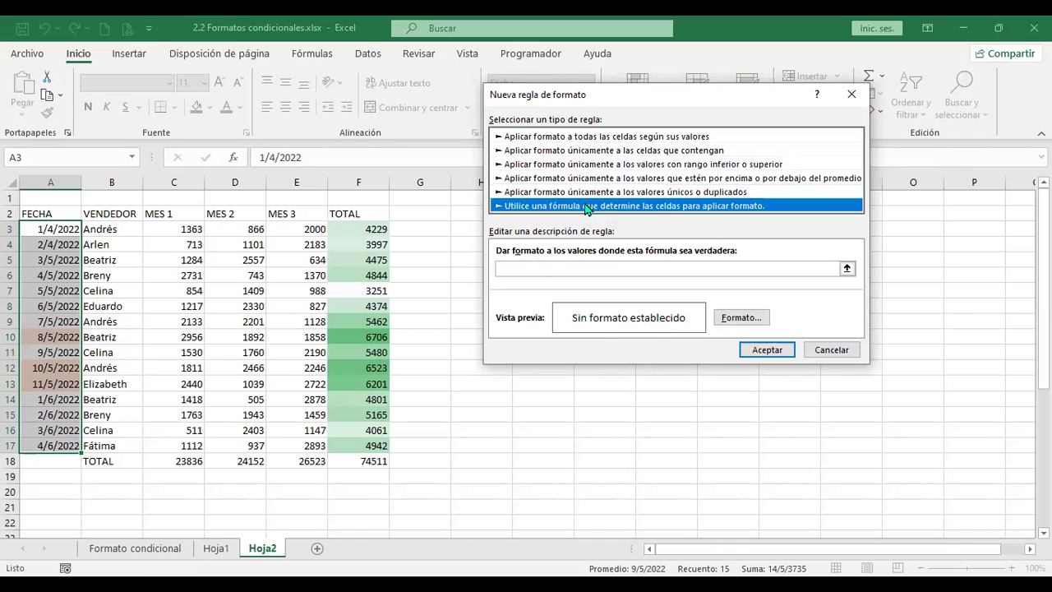
pyautogui.click(599, 270)
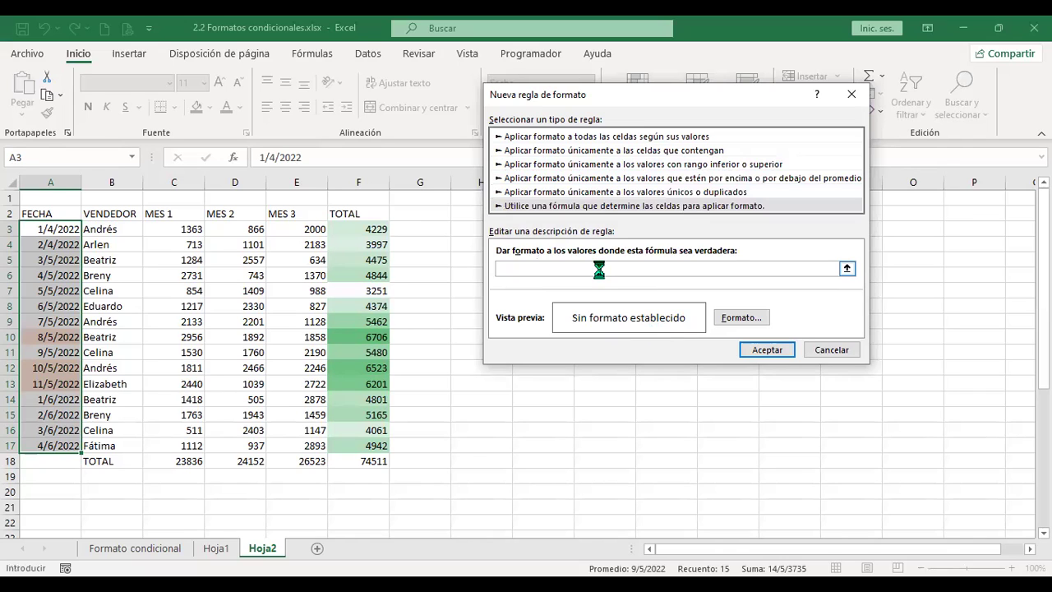
pyautogui.press('Escape')
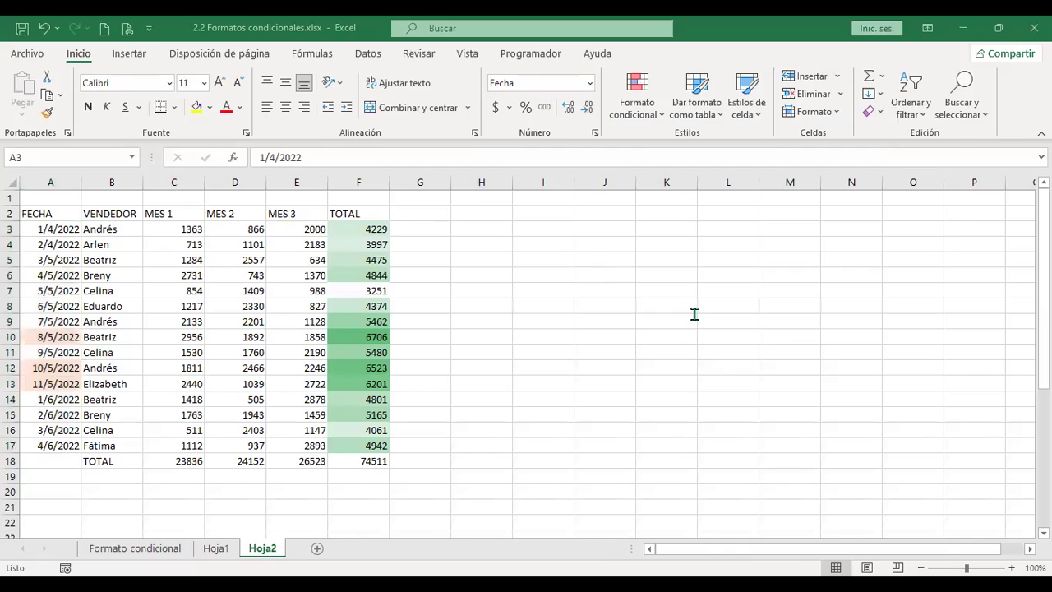
# Step: Check the conditional formatting rules manager for rules on the current selection and close it
pyautogui.hotkey('alt', 'o')
pyautogui.press('f')
pyautogui.press('c')
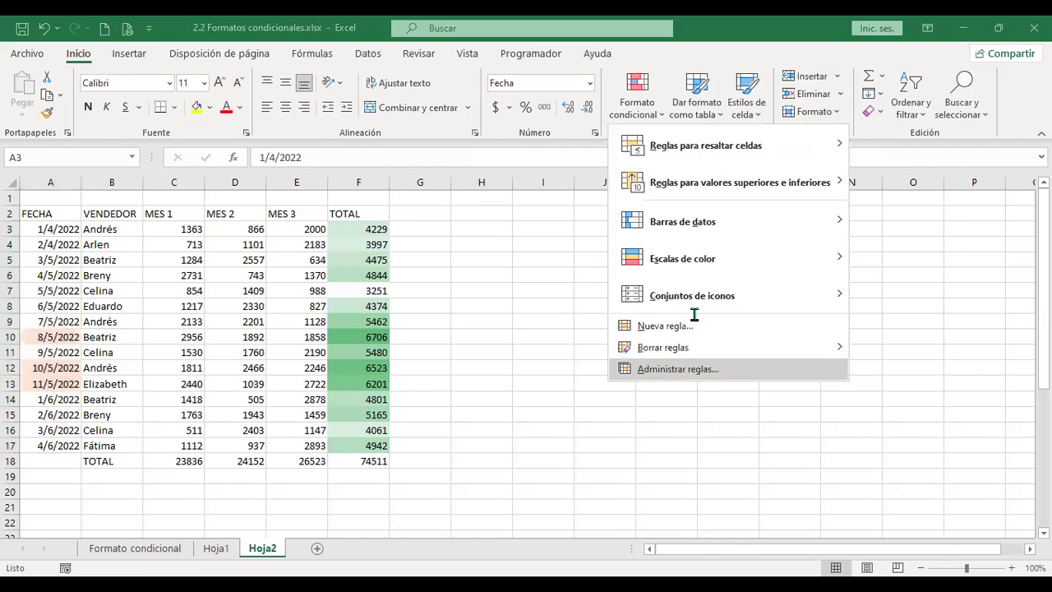
pyautogui.press('Return')
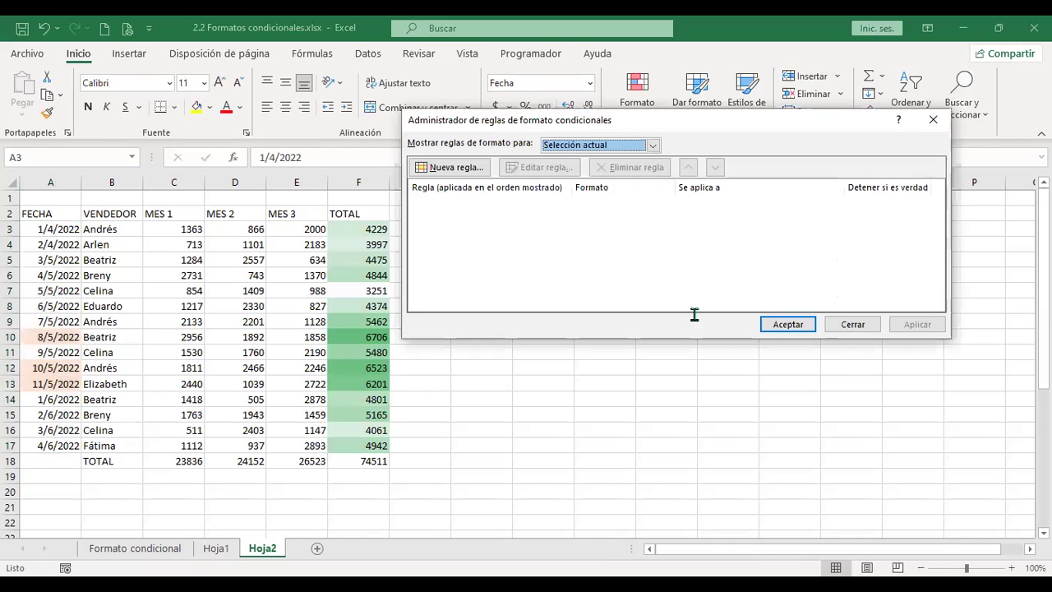
pyautogui.hotkey('shift', 'Tab')
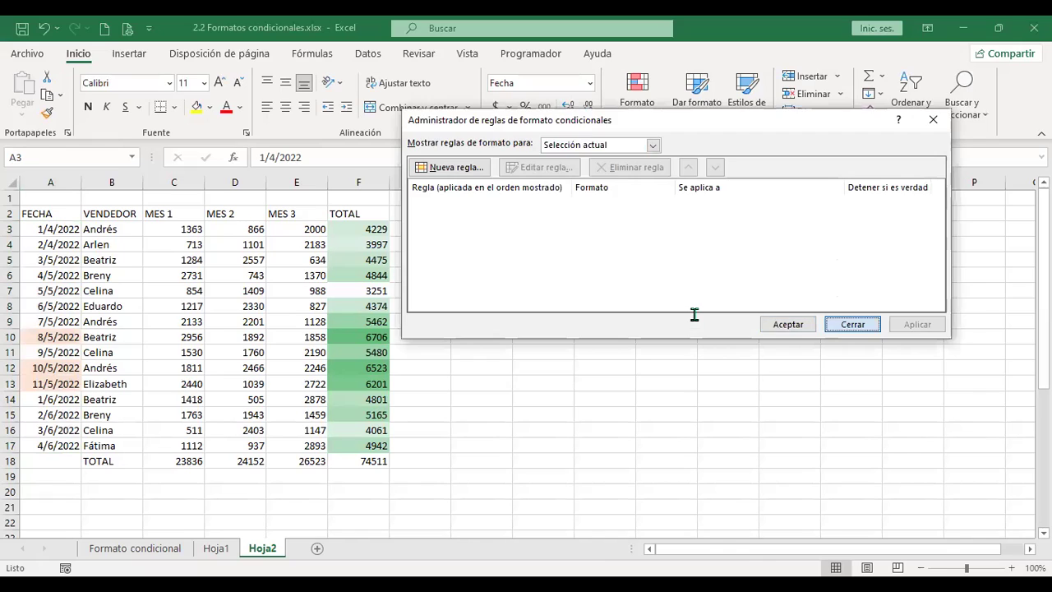
pyautogui.press('Return')
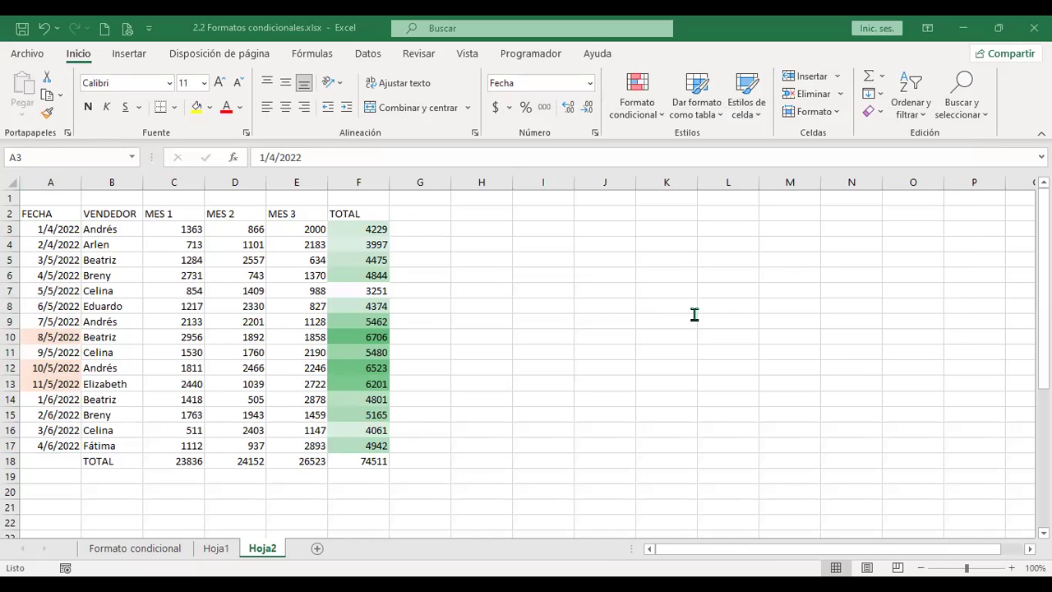
pyautogui.hotkey('ctrl', 'shift', 'Down')
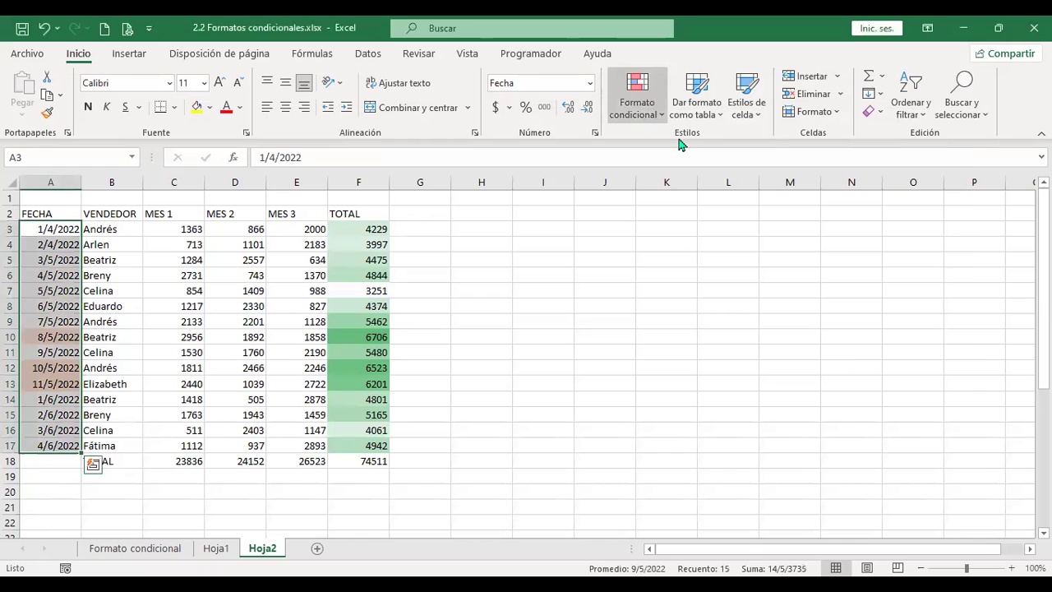
pyautogui.moveTo(680, 145)
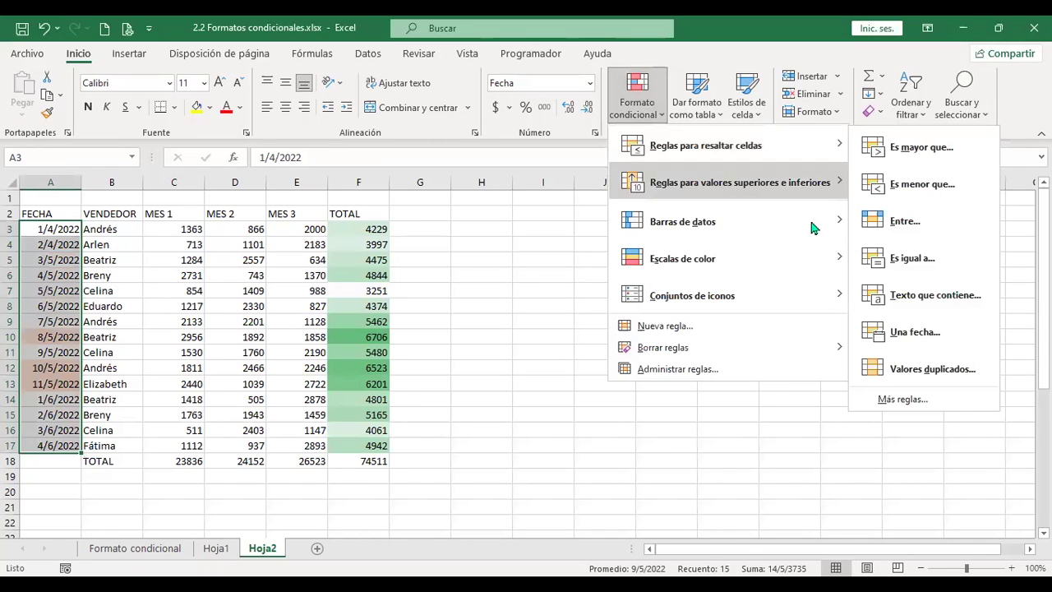
pyautogui.click(907, 224)
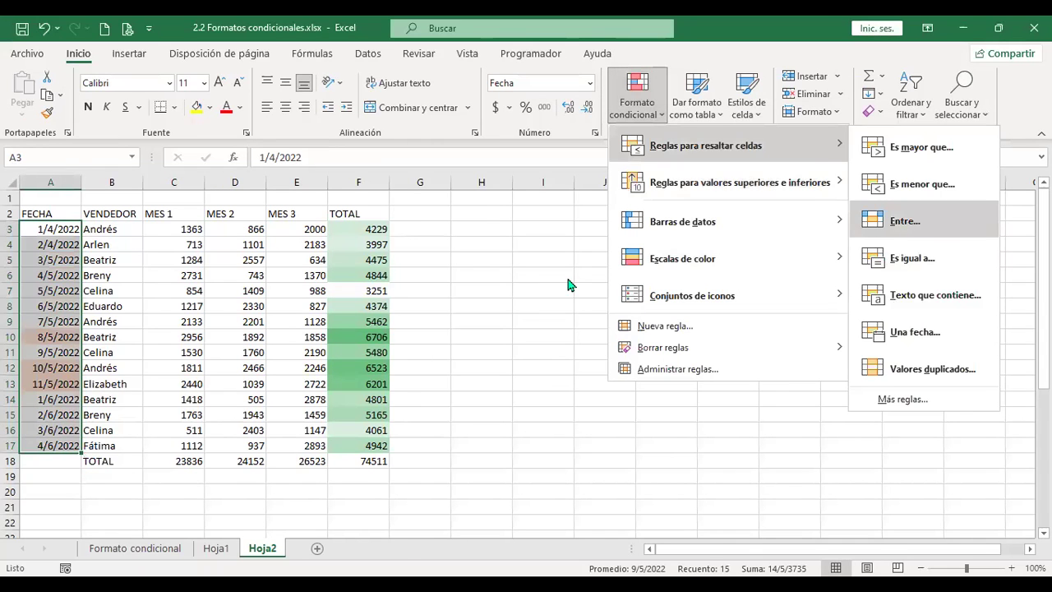
pyautogui.click(846, 260)
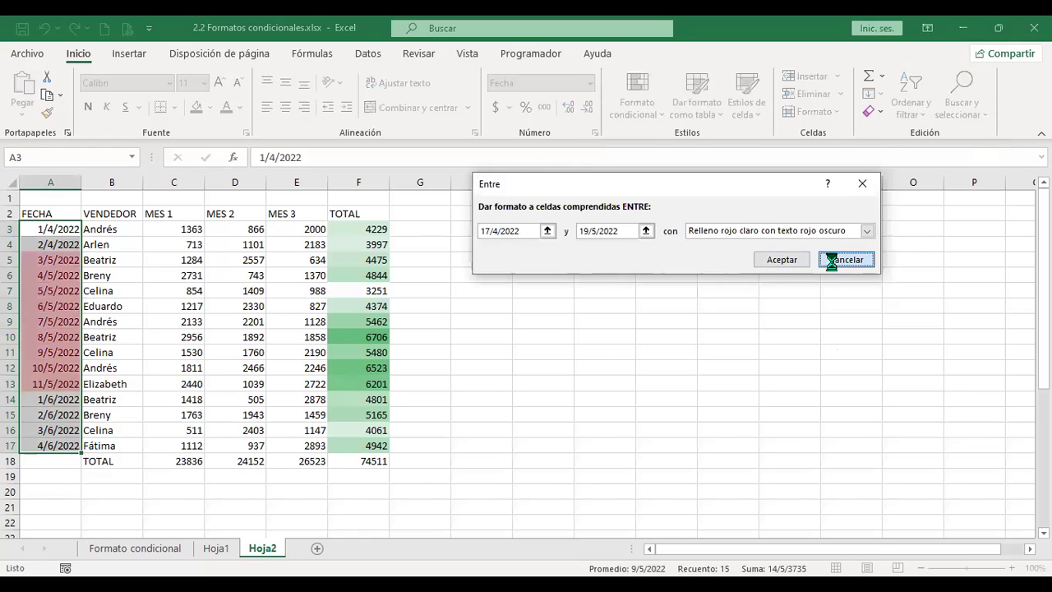
pyautogui.click(177, 230)
# Step: Start a Between highlighting rule for the FECHA dates in A3:A17 and set its start date to 1/4/2022
pyautogui.moveTo(49, 228); pyautogui.dragTo(41, 445)
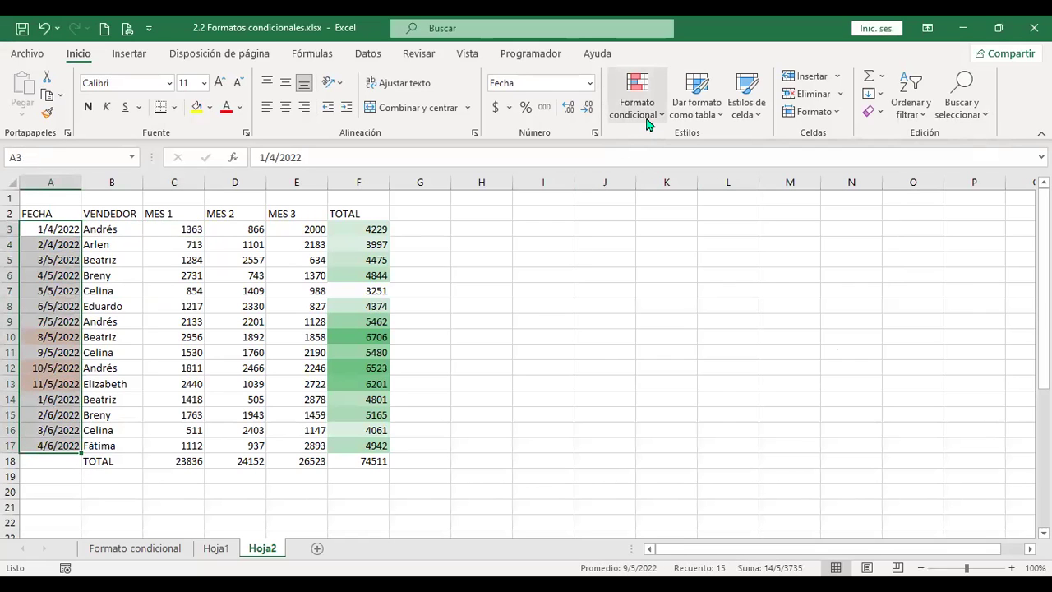
pyautogui.moveTo(684, 145)
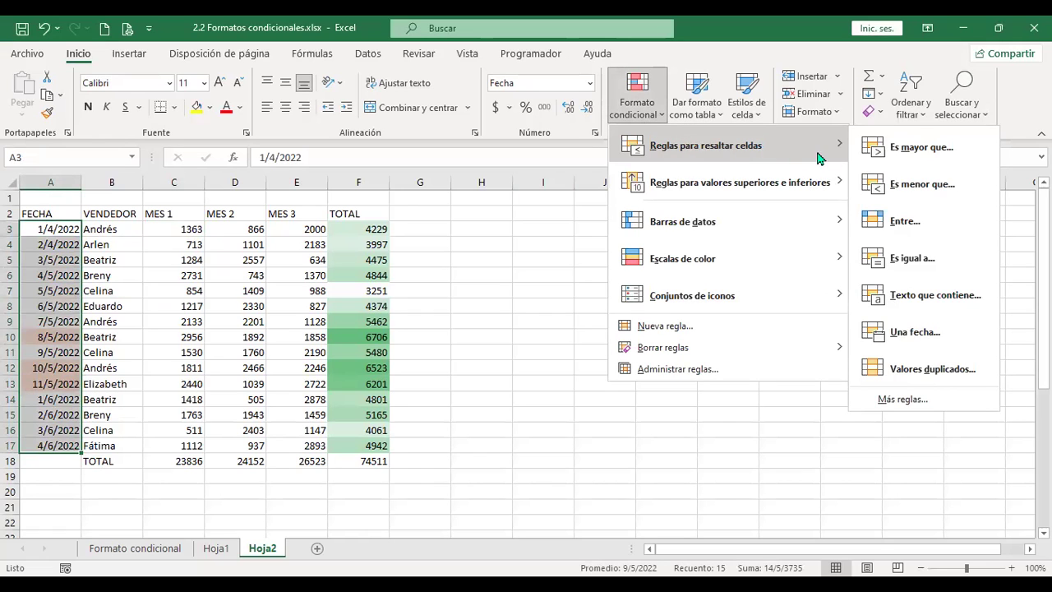
pyautogui.click(907, 222)
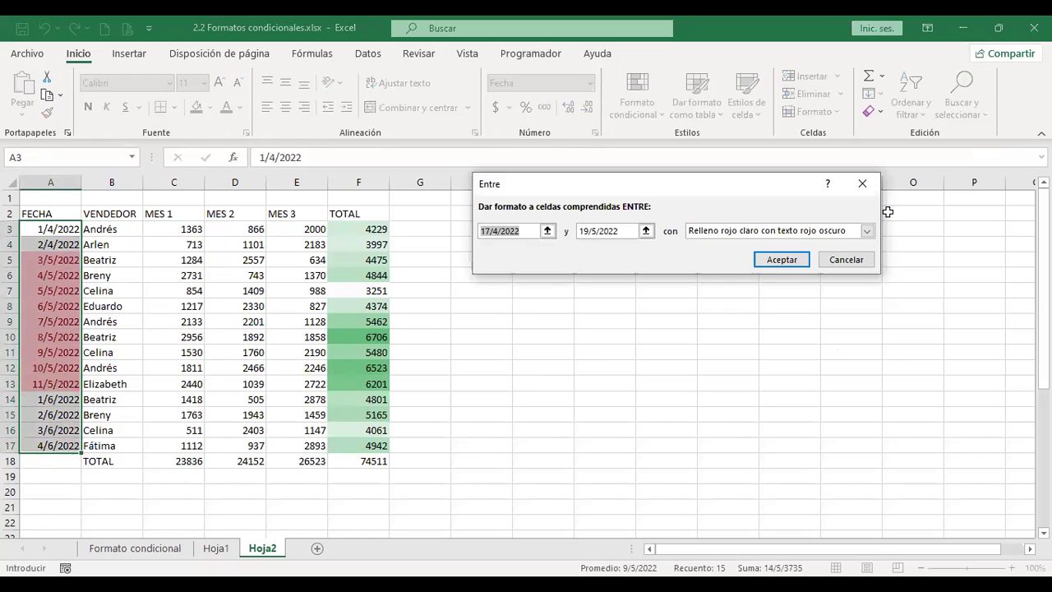
pyautogui.click(489, 231)
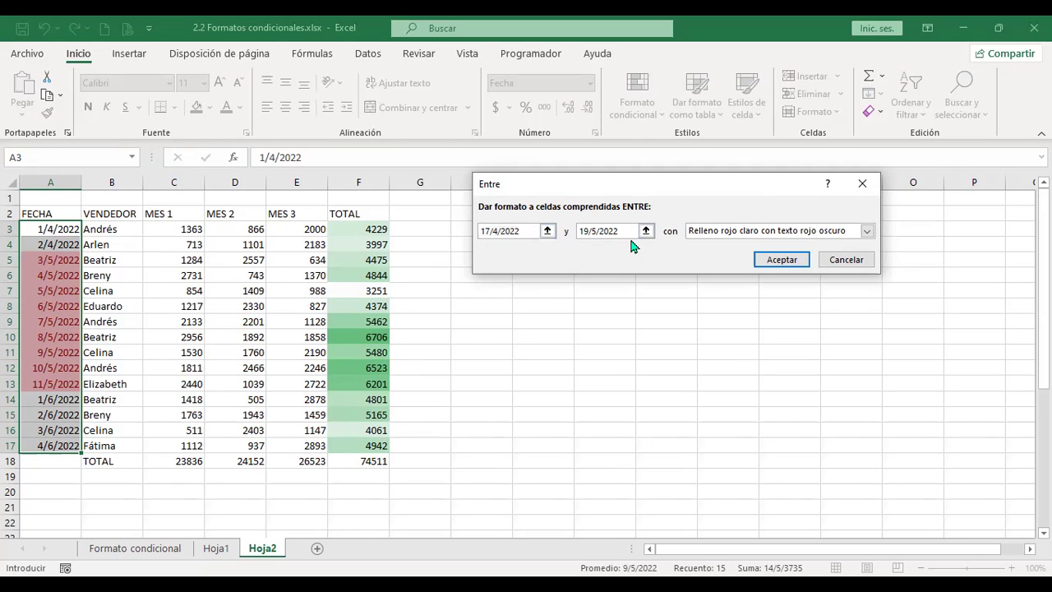
pyautogui.press('BackSpace')
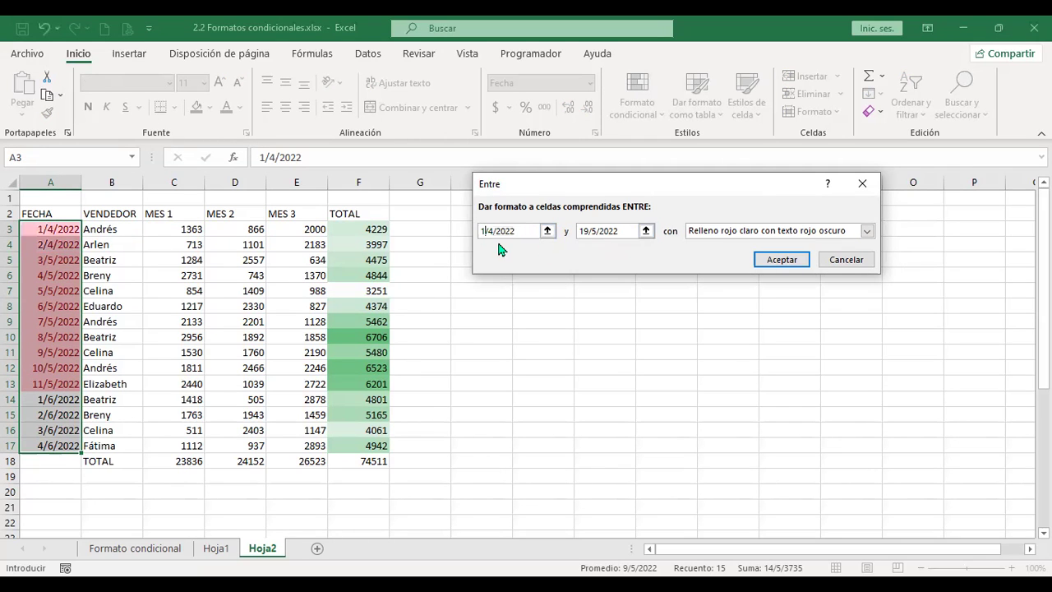
# Step: Set the Between rule's end date to 30/4/2022 and apply it with light red fill and dark red text
pyautogui.click(586, 233)
pyautogui.click(586, 232)
pyautogui.press('BackSpace')
pyautogui.press('BackSpace')
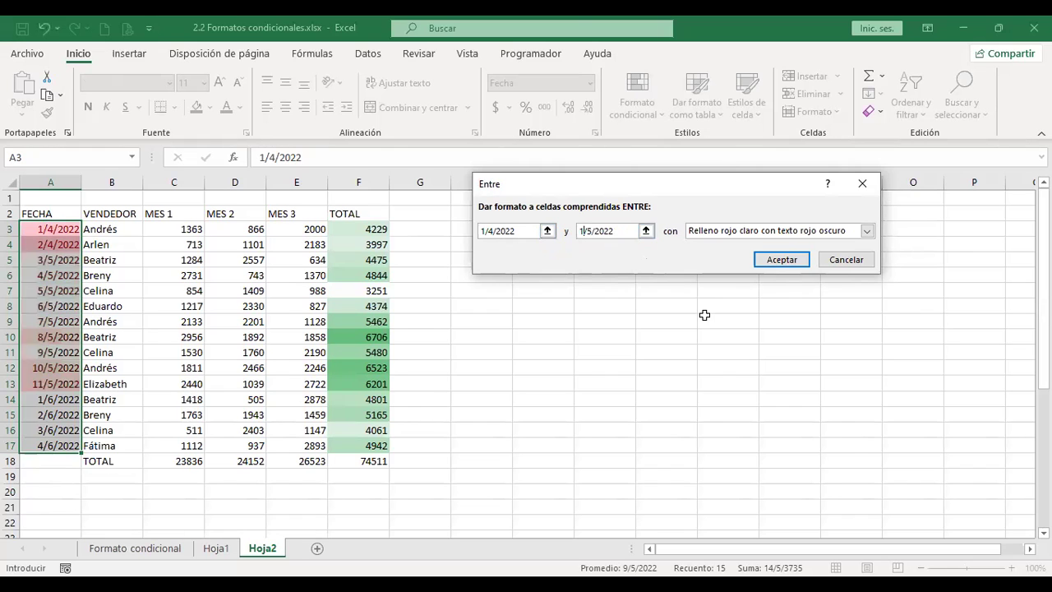
pyautogui.write('30')
pyautogui.press('Right')
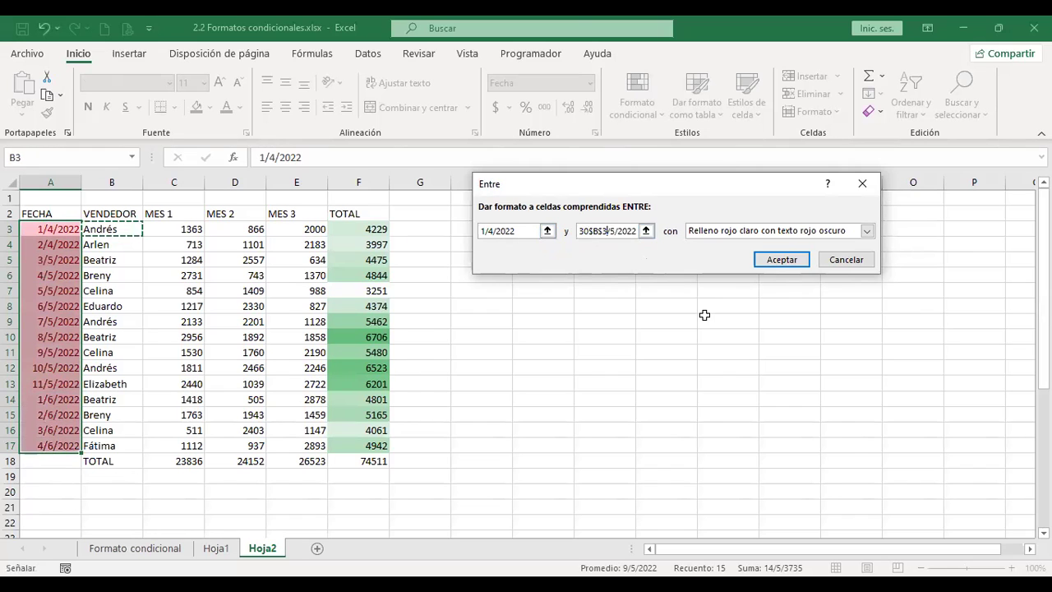
pyautogui.press('BackSpace')
pyautogui.press('BackSpace')
pyautogui.press('BackSpace')
pyautogui.press('BackSpace')
pyautogui.press('BackSpace')
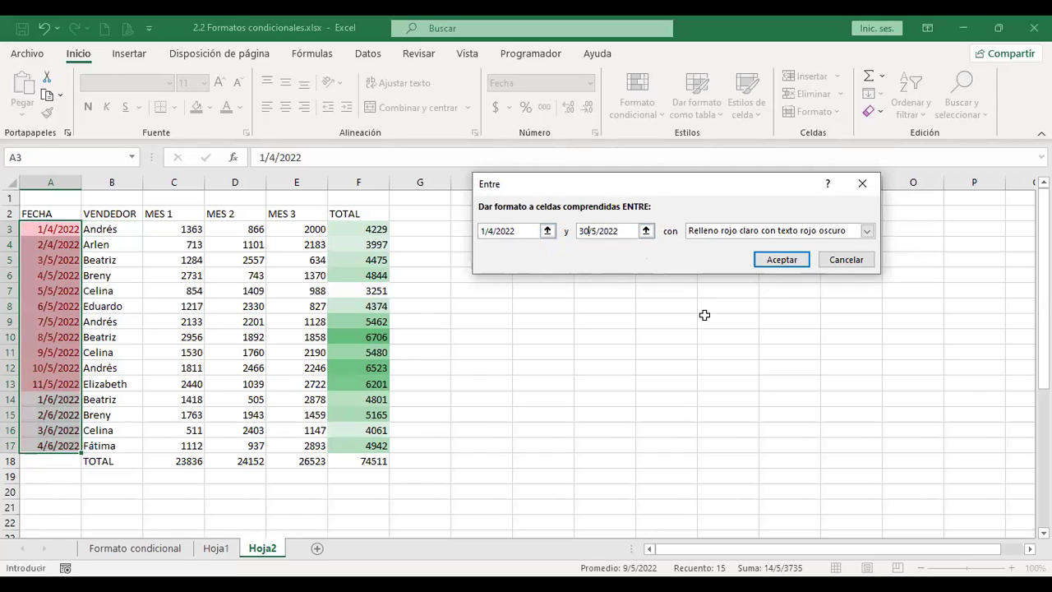
pyautogui.write('0')
pyautogui.press('BackSpace')
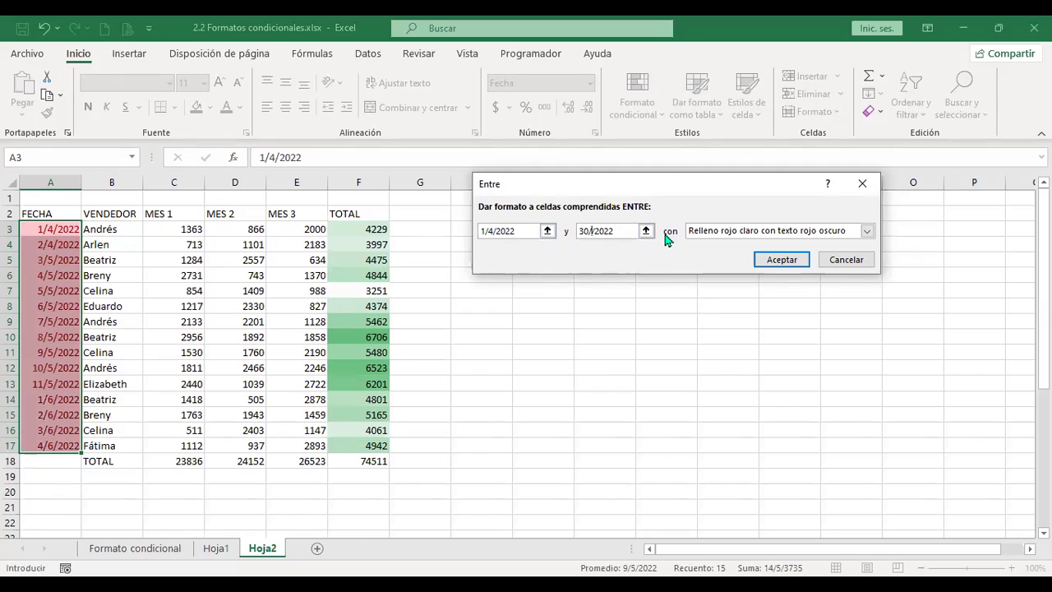
pyautogui.write('4')
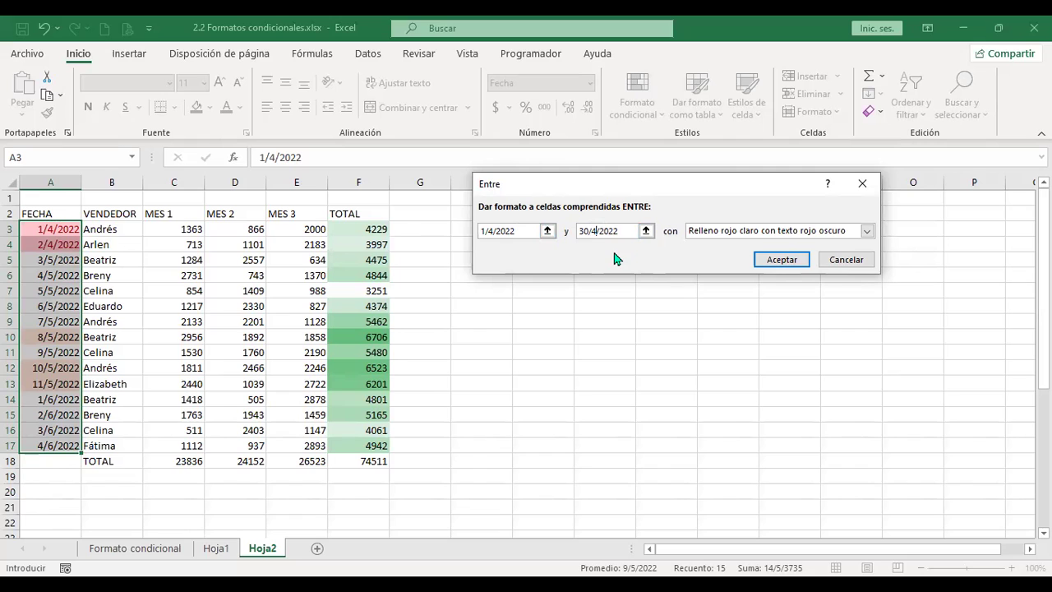
pyautogui.click(800, 259)
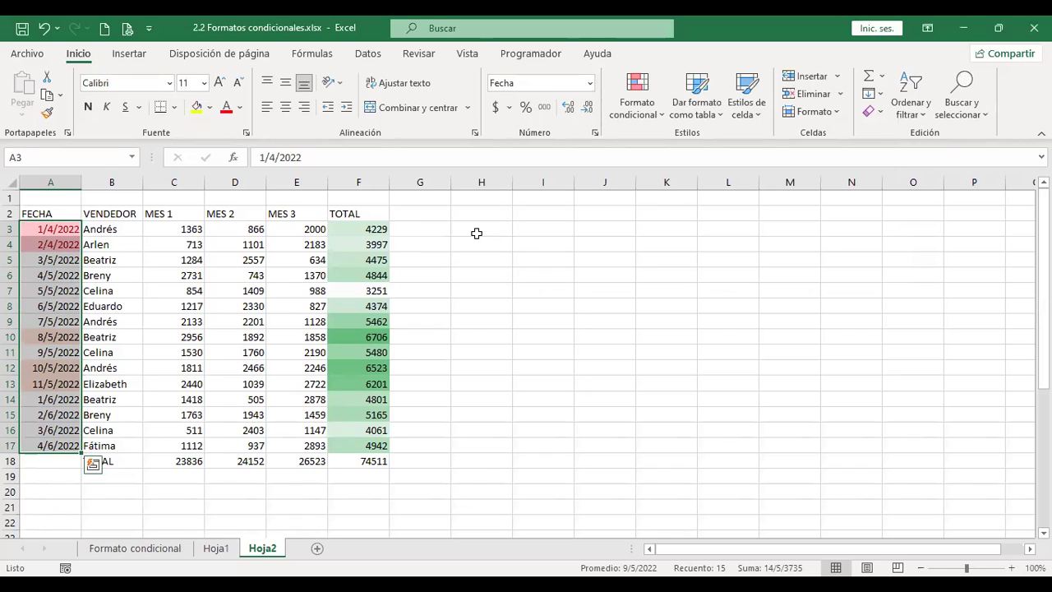
pyautogui.click(475, 233)
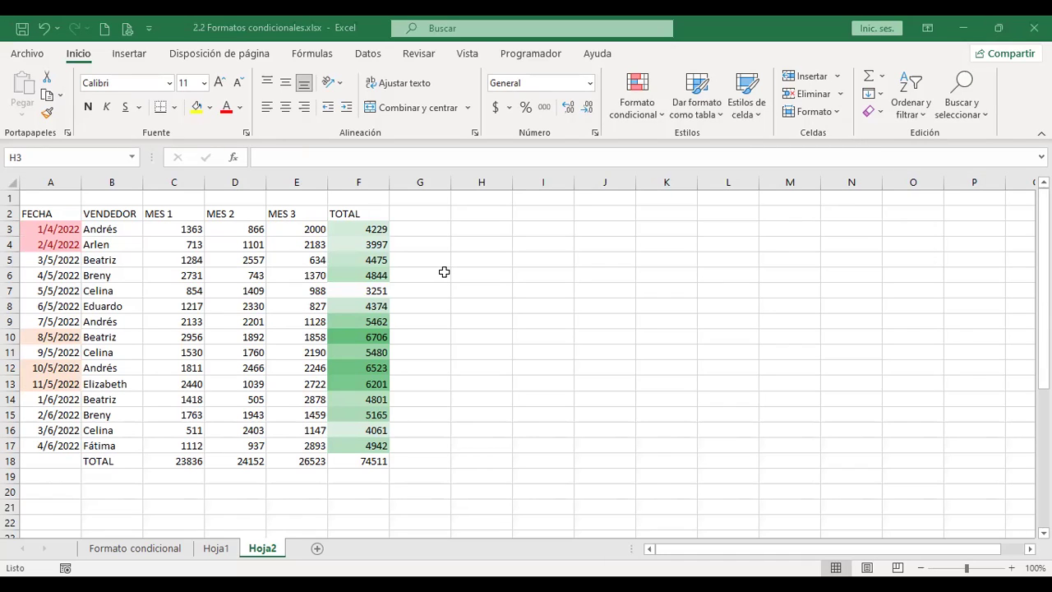
pyautogui.click(480, 228)
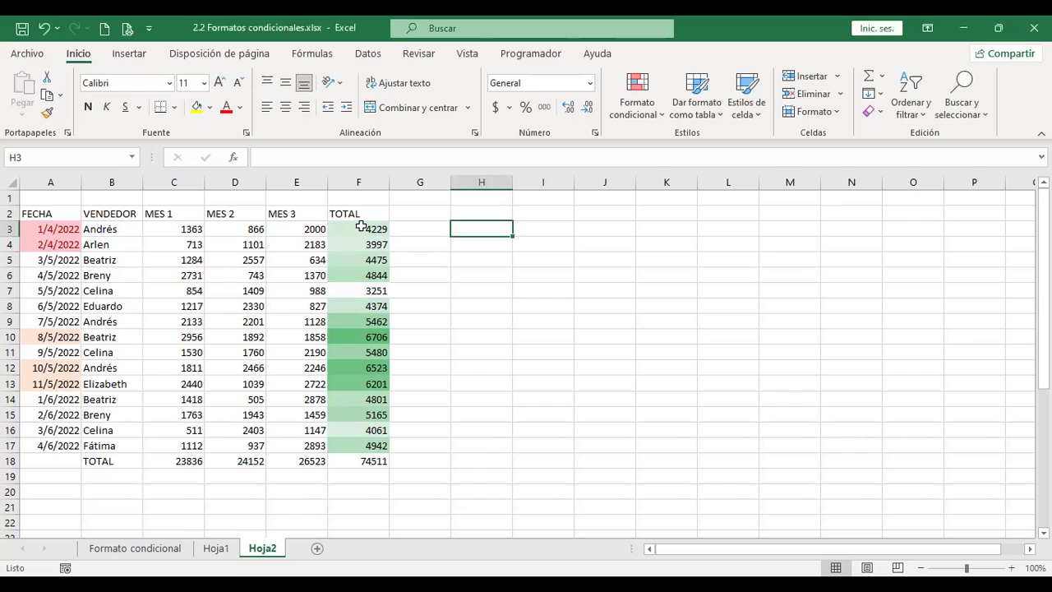
# Step: Start a new formatting rule for the MES 3 values in E3:E17 using the icon sets format style
pyautogui.moveTo(292, 230); pyautogui.dragTo(303, 444)
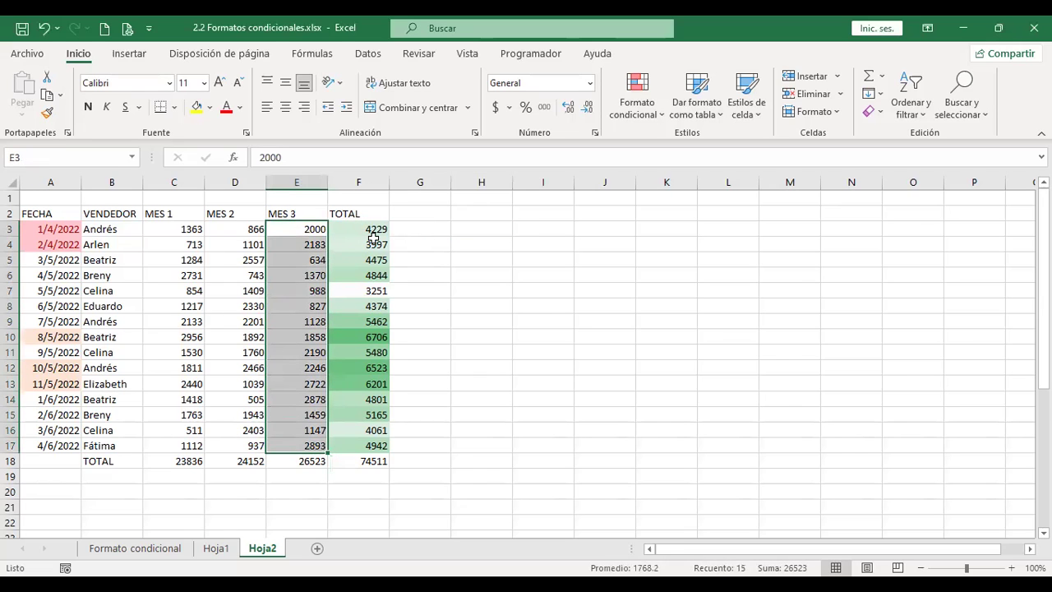
pyautogui.click(654, 109)
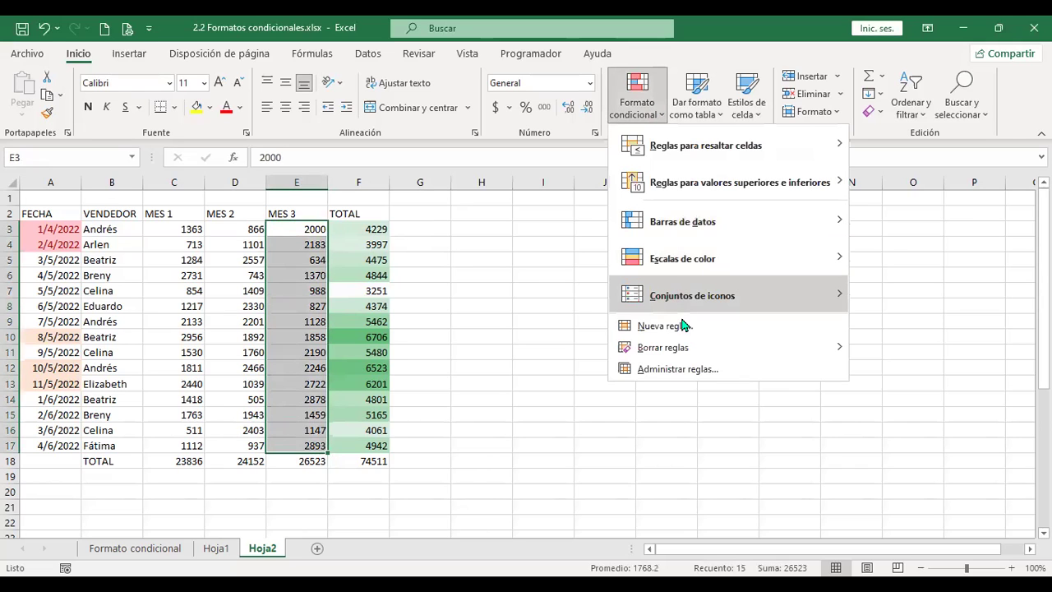
pyautogui.click(682, 325)
pyautogui.click(659, 249)
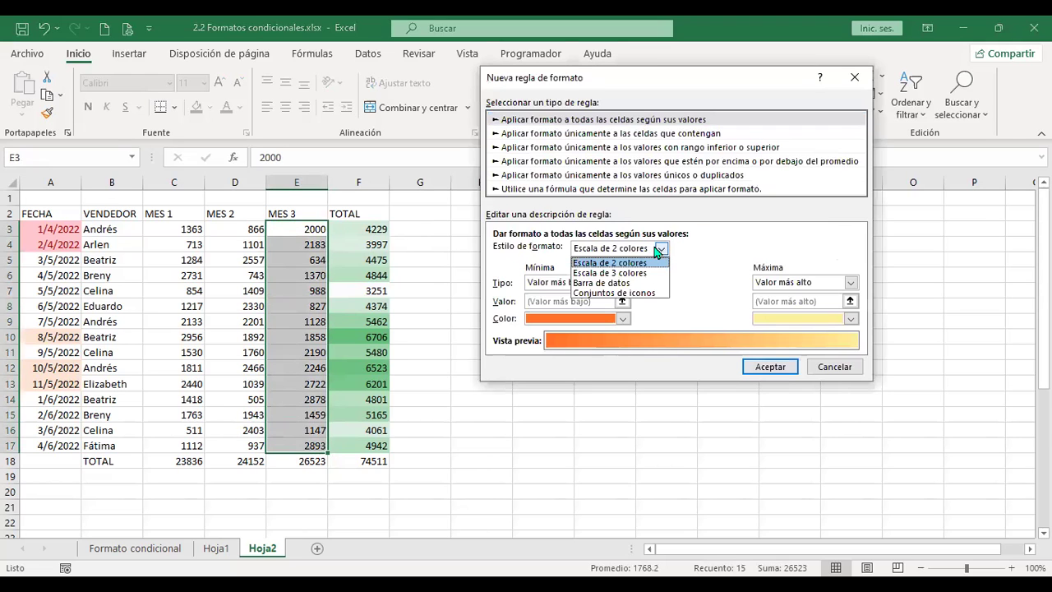
pyautogui.click(653, 293)
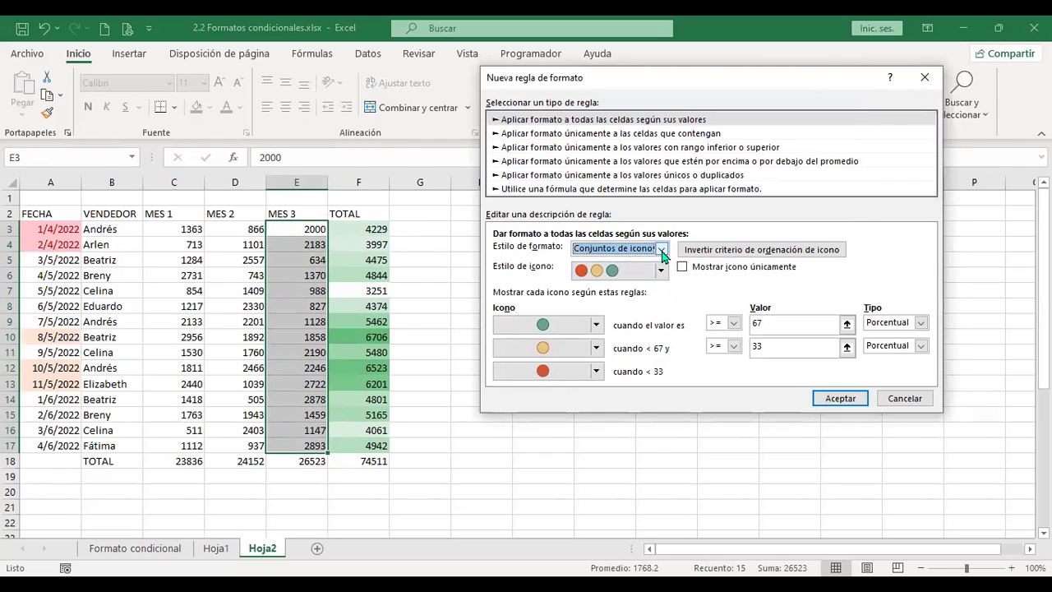
pyautogui.click(662, 253)
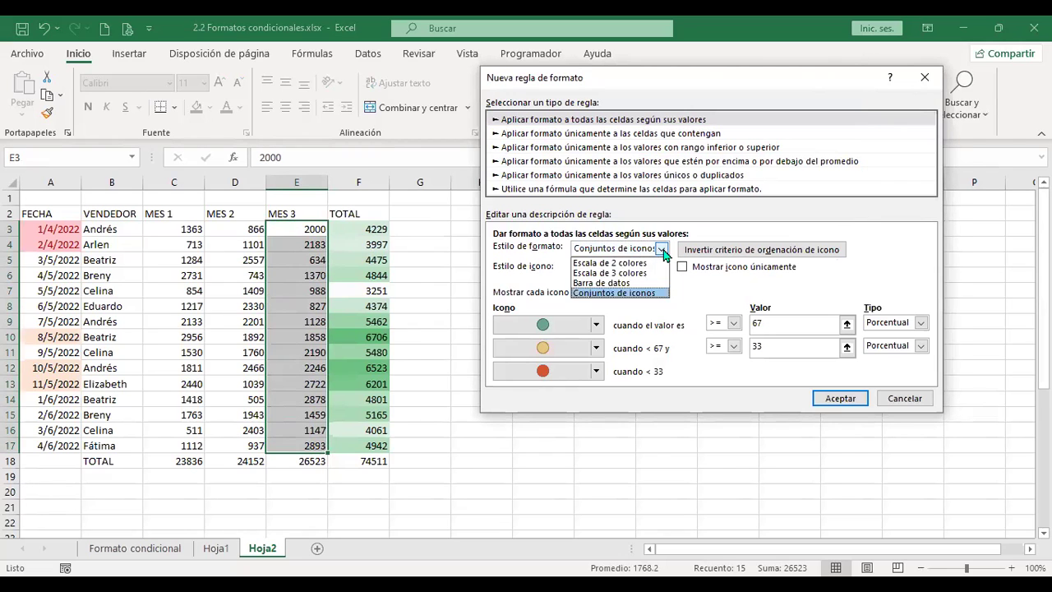
pyautogui.click(648, 293)
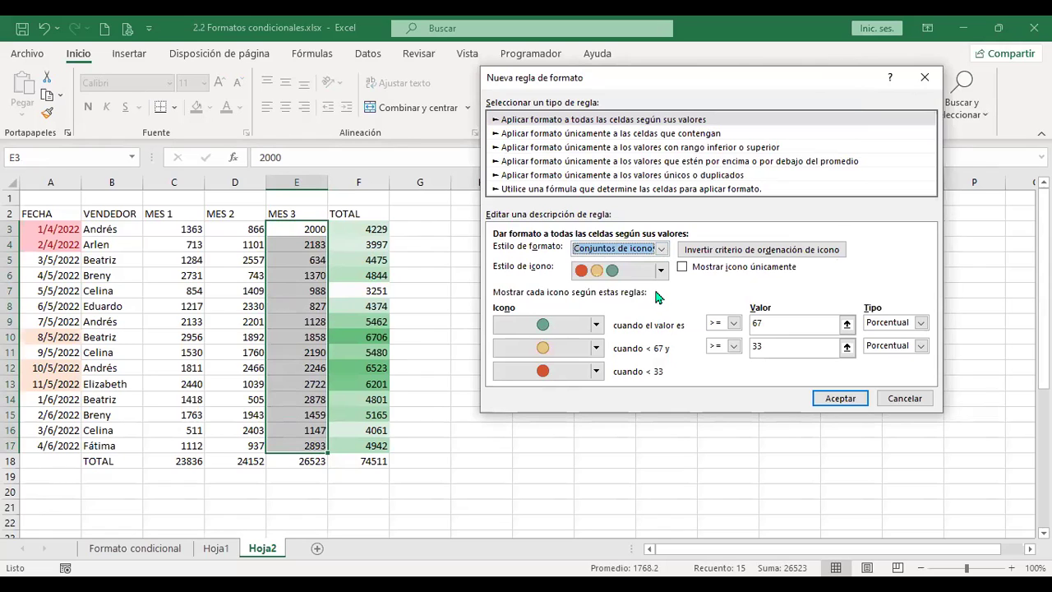
# Step: Choose the three colored arrows as the rule's icon style
pyautogui.click(660, 271)
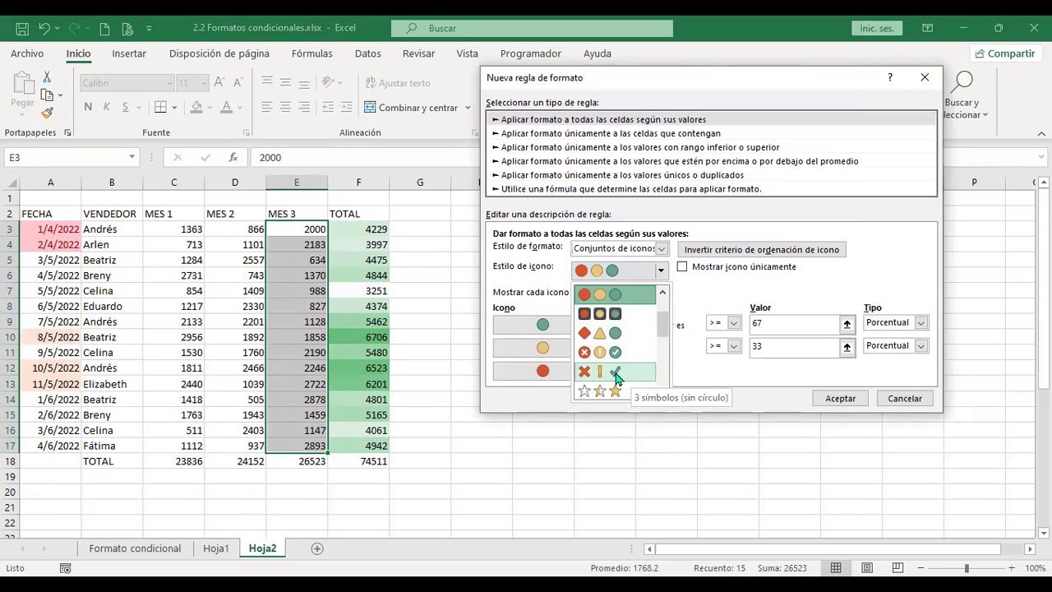
pyautogui.scroll(-5, 617, 379)
pyautogui.scroll(5, 618, 380)
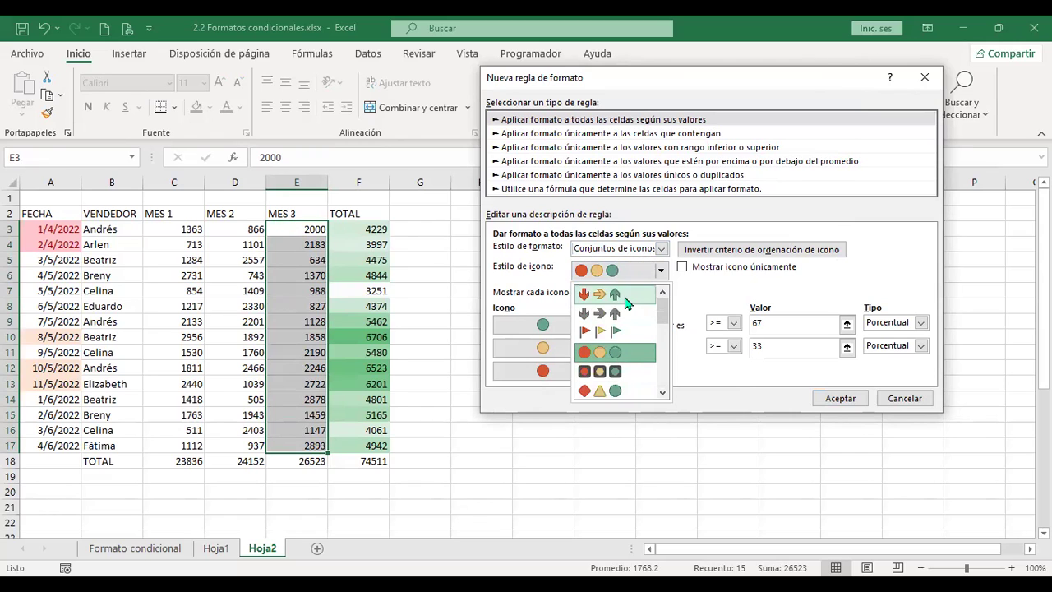
pyautogui.scroll(-1, 625, 303)
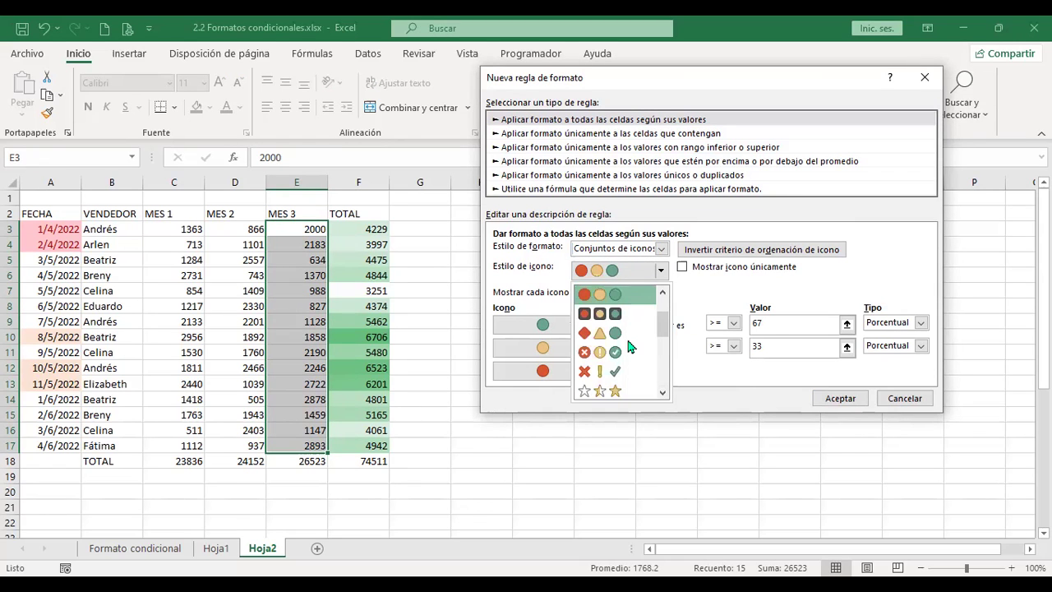
pyautogui.scroll(1, 630, 348)
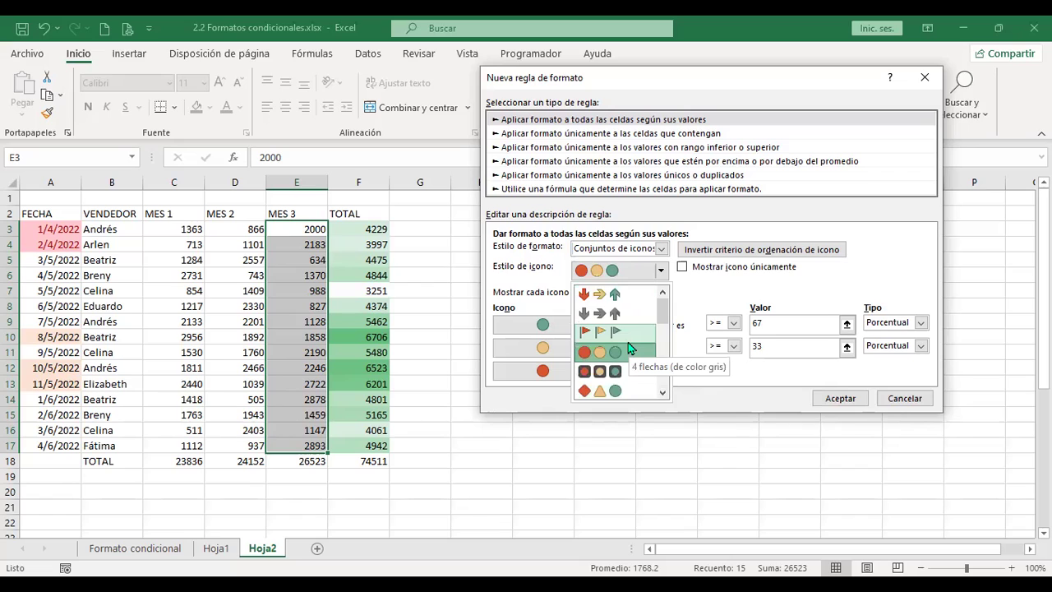
pyautogui.click(606, 296)
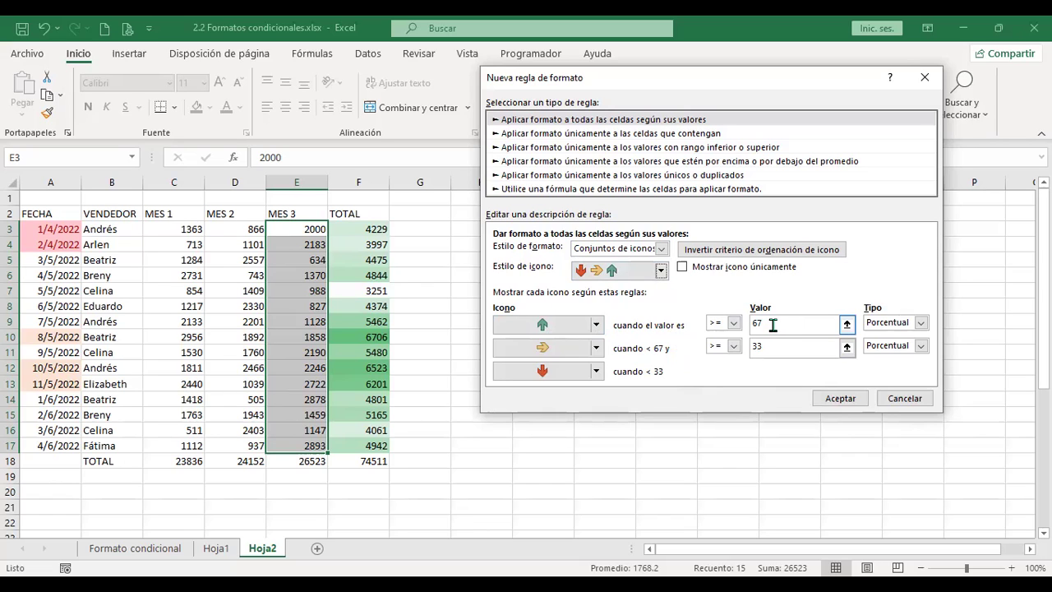
# Step: Set the green up arrow to appear for values >= 2000, with Número as the value type
pyautogui.click(920, 324)
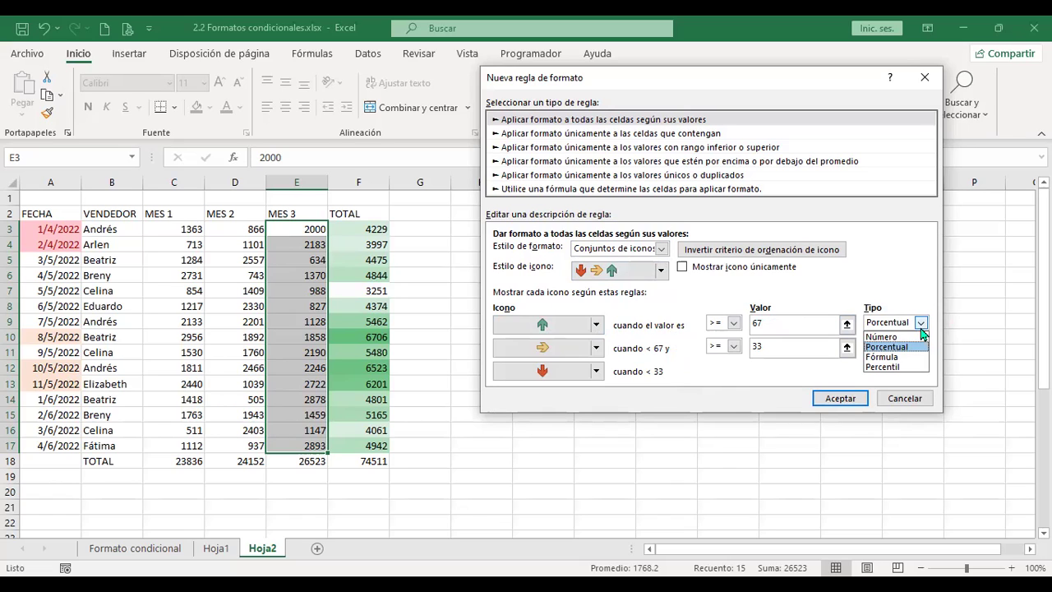
pyautogui.click(886, 337)
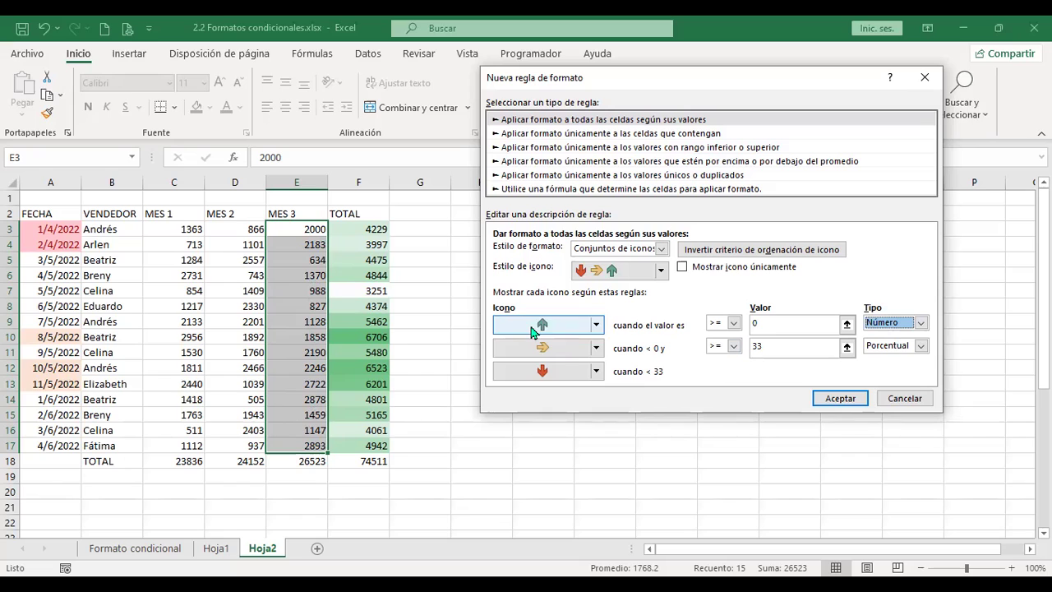
pyautogui.click(778, 322)
pyautogui.write('200')
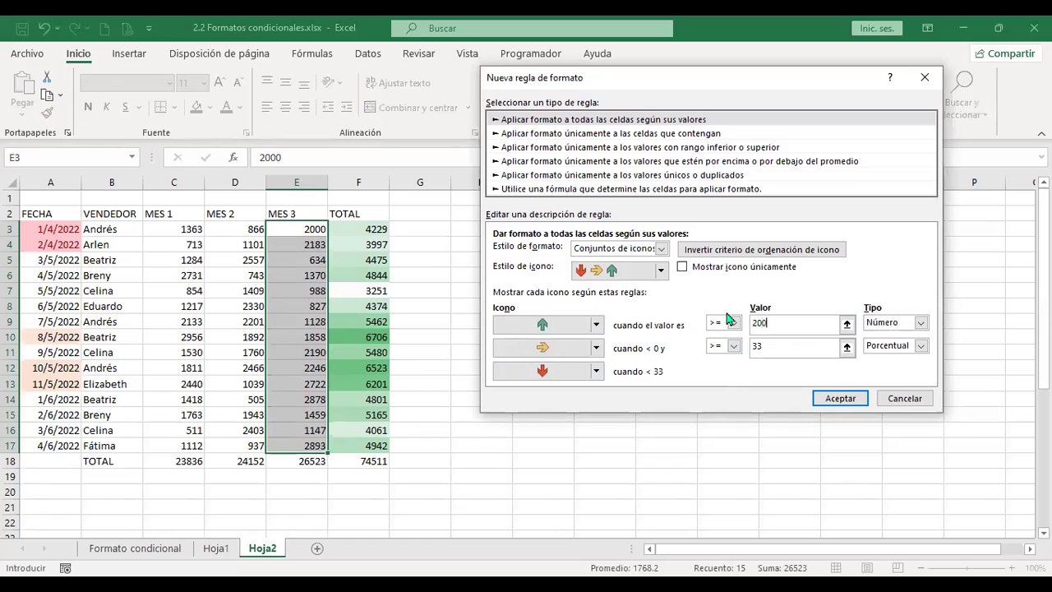
pyautogui.write('0')
pyautogui.click(733, 323)
pyautogui.click(734, 335)
# Step: Set the yellow sideways arrow to appear for values >= 1000, with Número as the value type
pyautogui.click(734, 347)
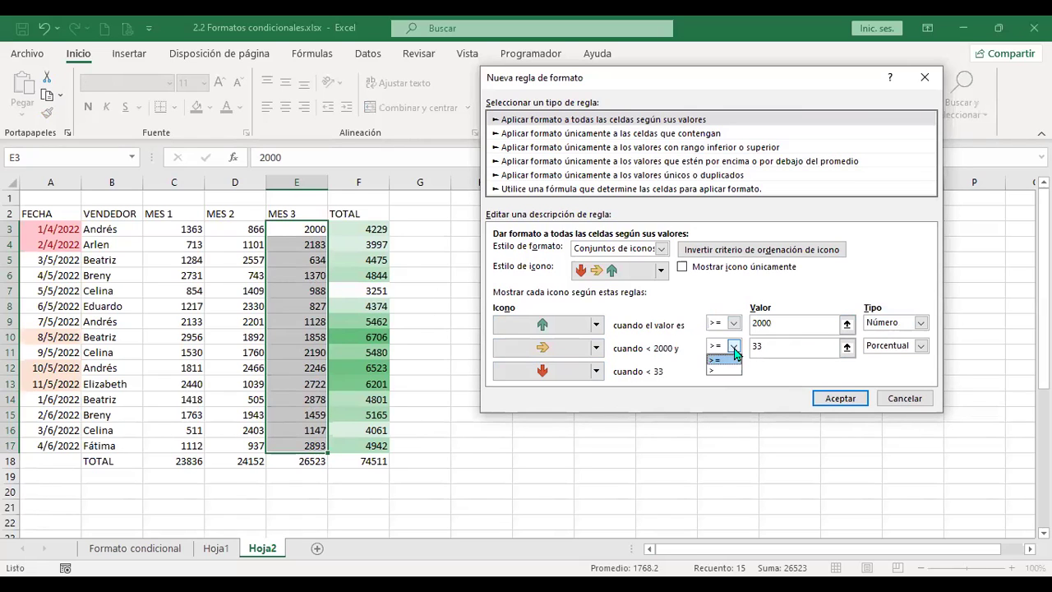
pyautogui.click(734, 359)
pyautogui.click(921, 346)
pyautogui.click(895, 360)
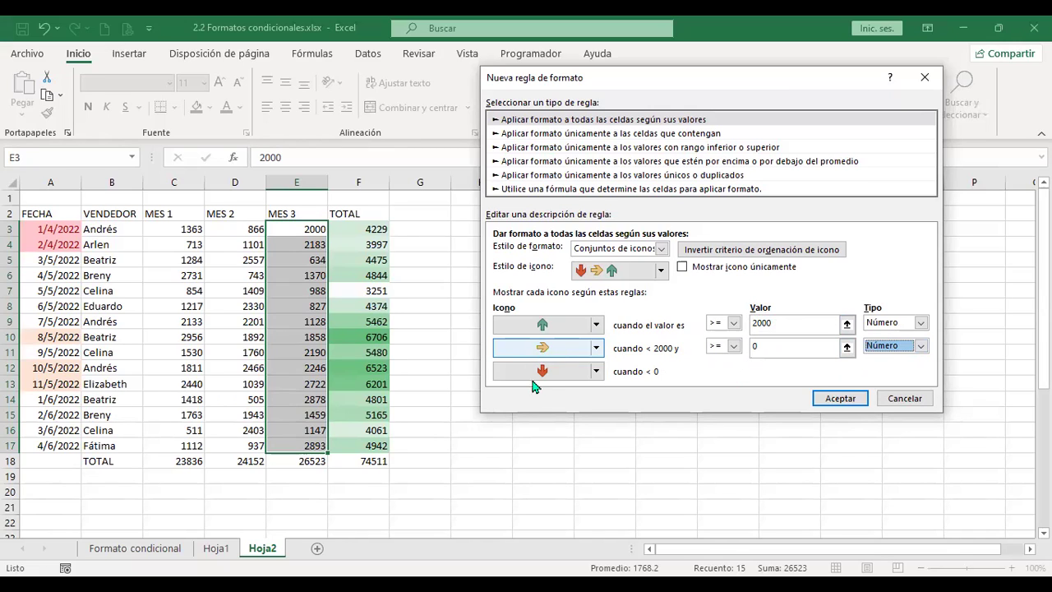
pyautogui.click(734, 348)
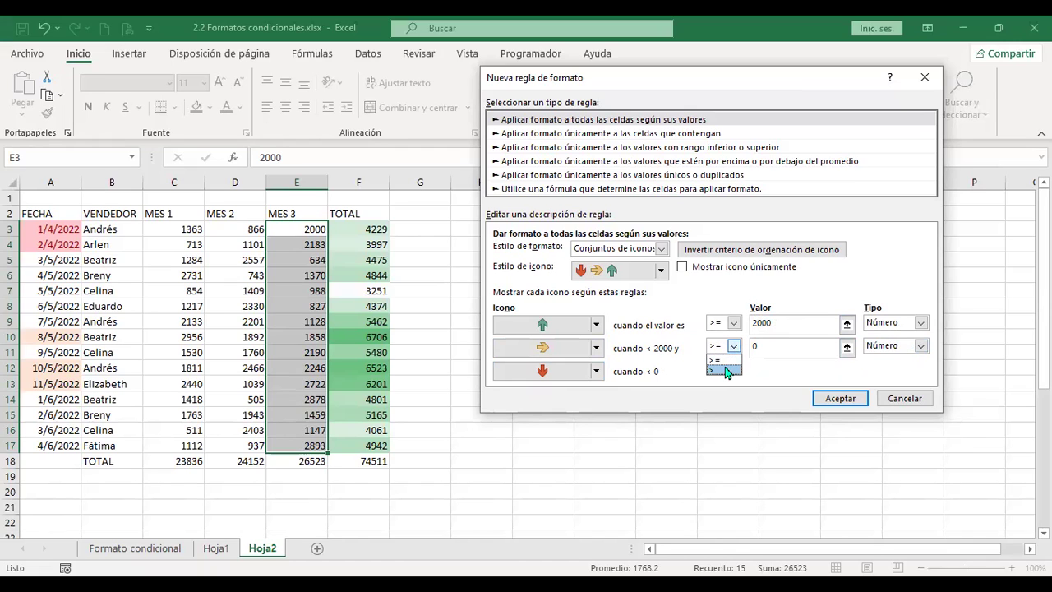
pyautogui.click(714, 360)
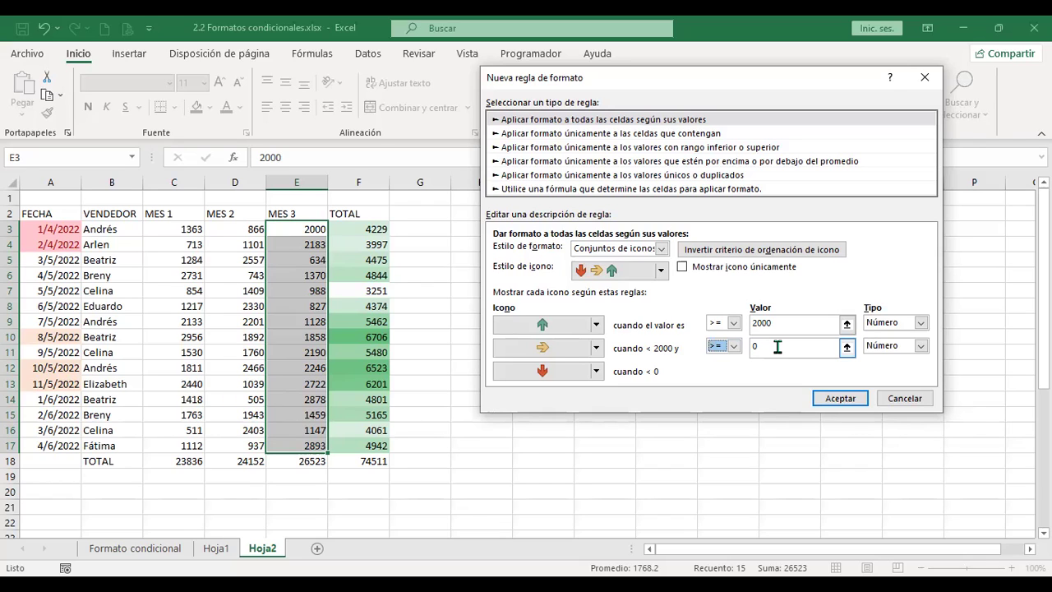
pyautogui.click(779, 346)
pyautogui.press('BackSpace')
pyautogui.write('1000')
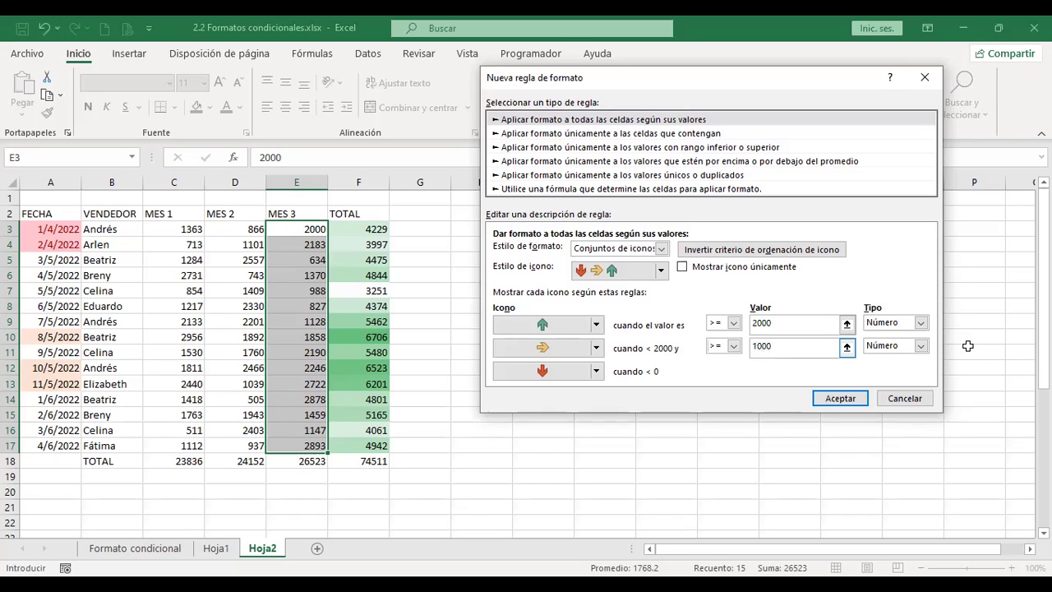
# Step: Look through the alternative icons for the yellow and green arrows, keep the current ones and apply the icon rule to MES 3
pyautogui.click(596, 348)
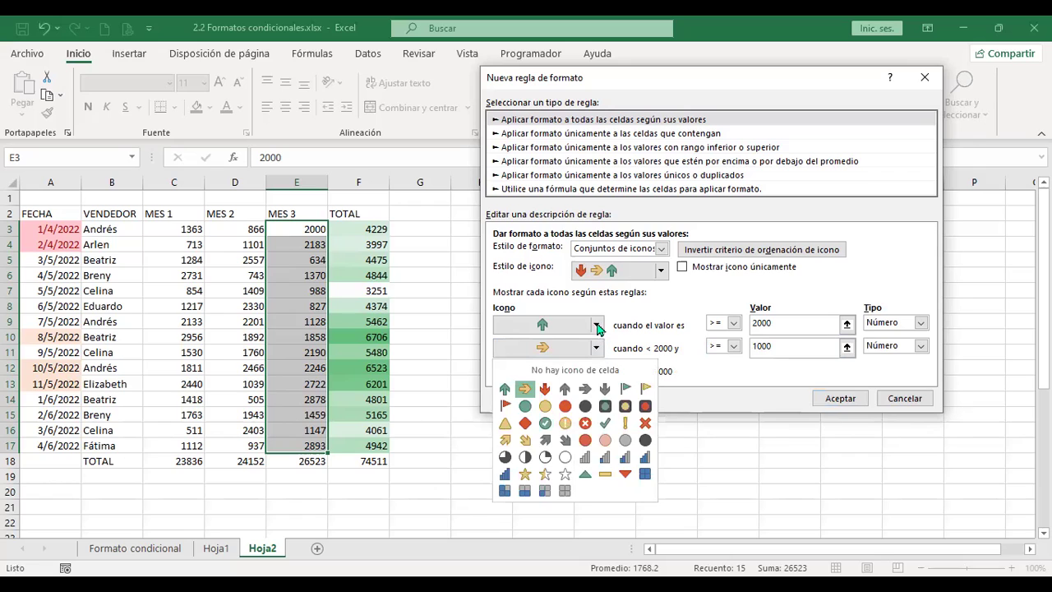
pyautogui.click(598, 327)
pyautogui.click(598, 327)
pyautogui.click(730, 378)
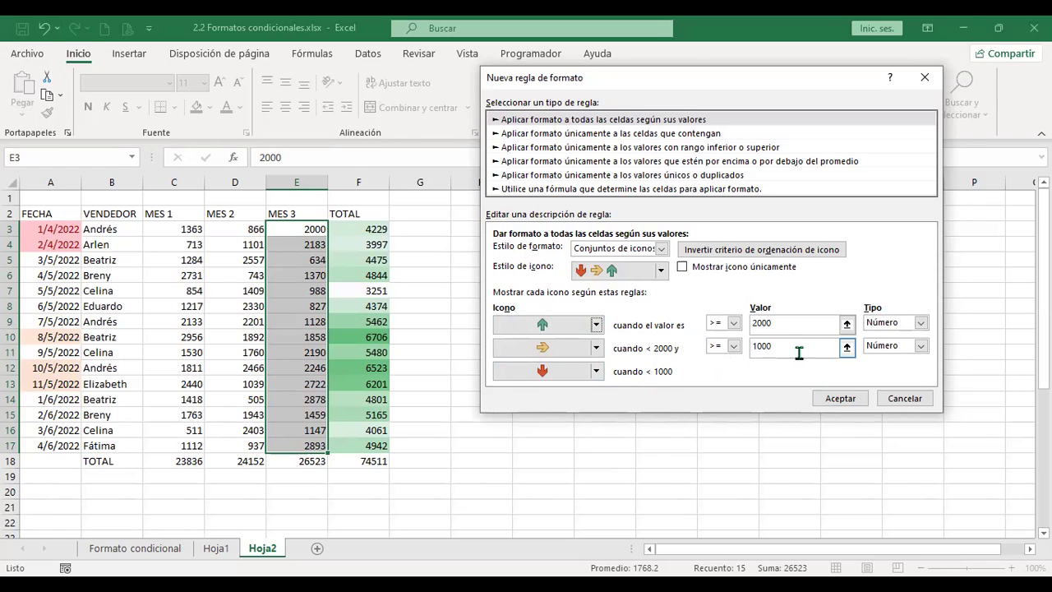
pyautogui.click(854, 398)
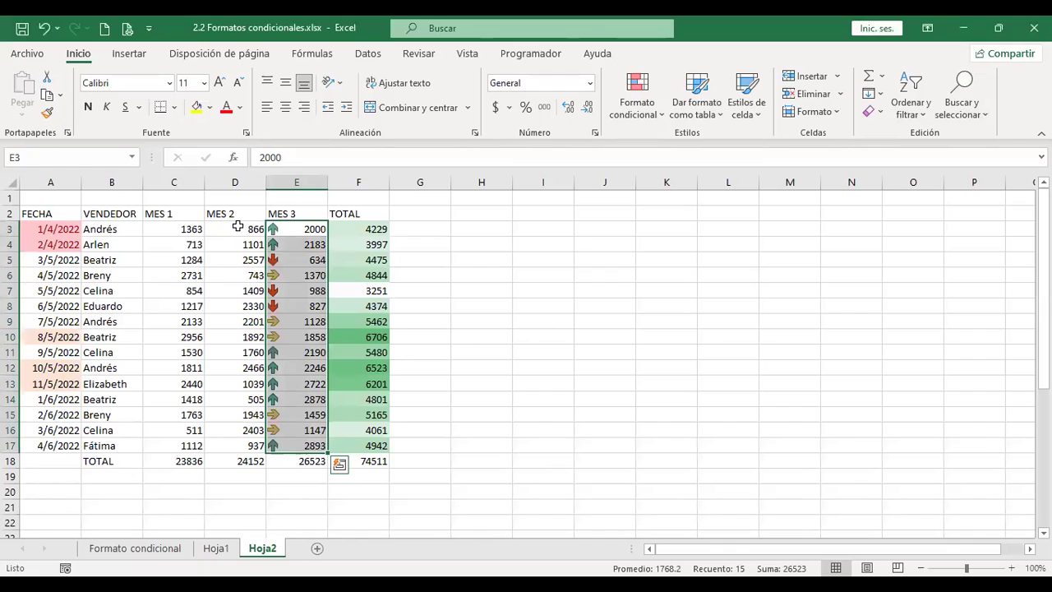
# Step: Review the options for clearing rules and the icon set choices, and look at the formatted example on the Formato condicional sheet
pyautogui.click(658, 116)
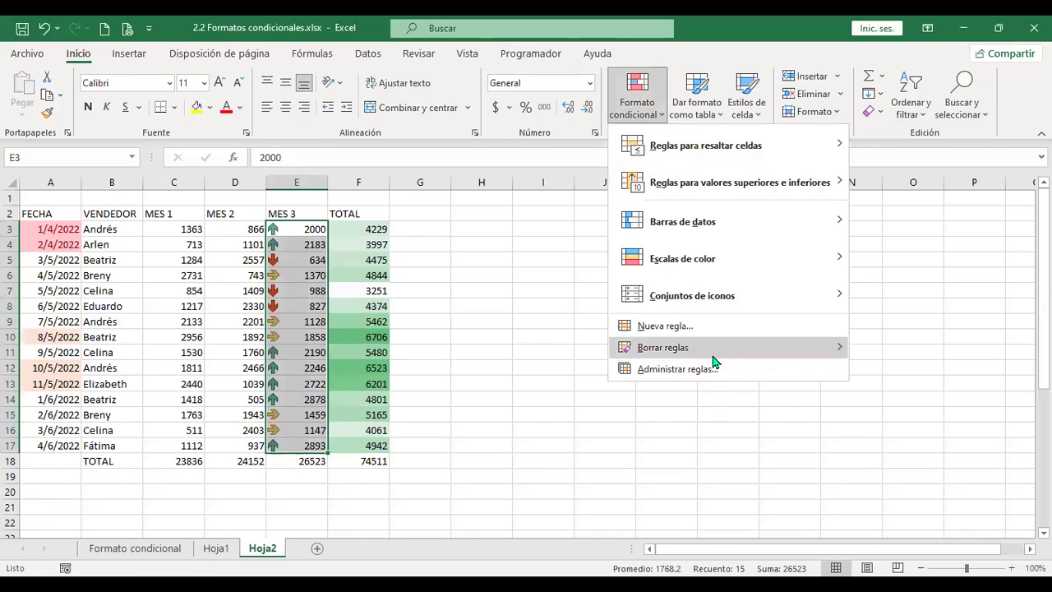
pyautogui.moveTo(711, 353)
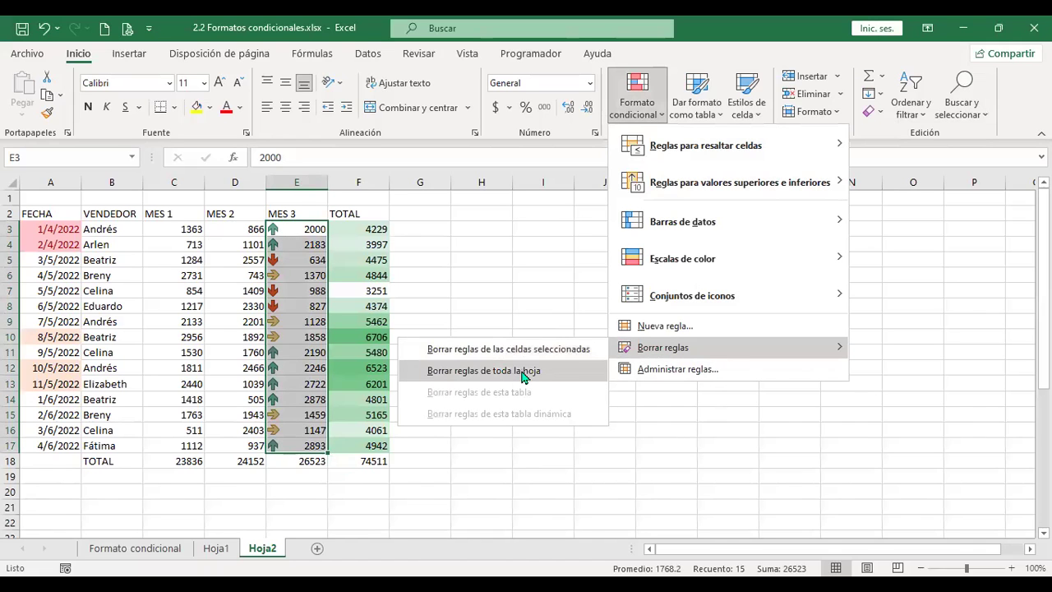
pyautogui.click(134, 548)
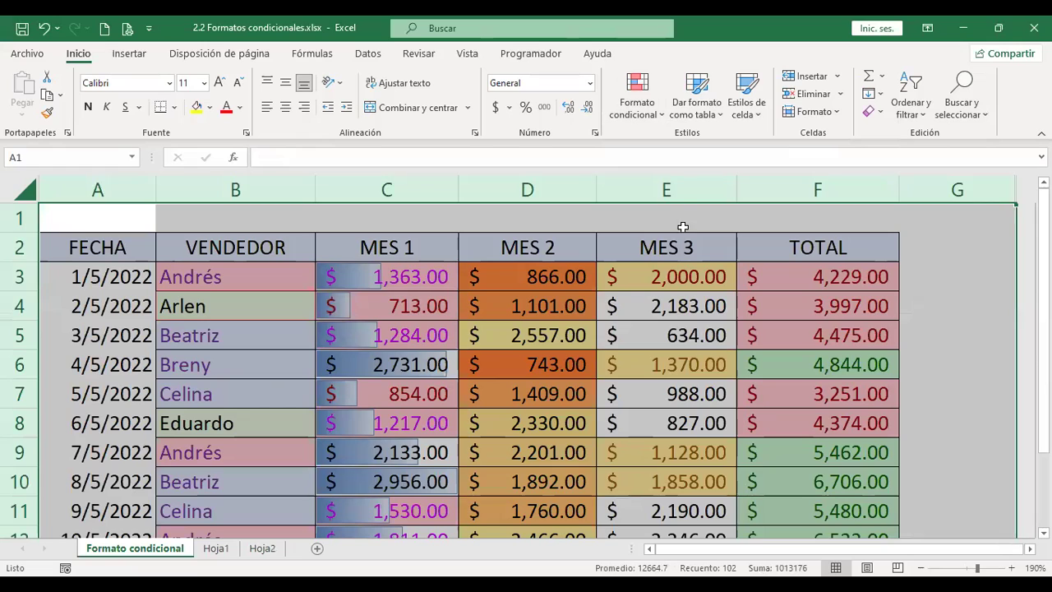
pyautogui.click(648, 111)
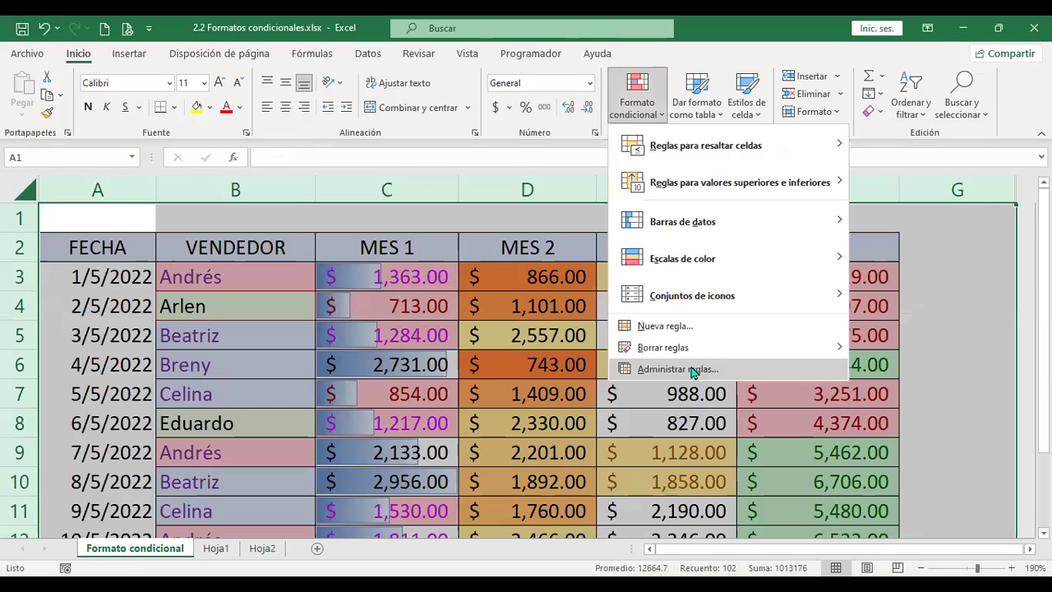
pyautogui.moveTo(694, 347)
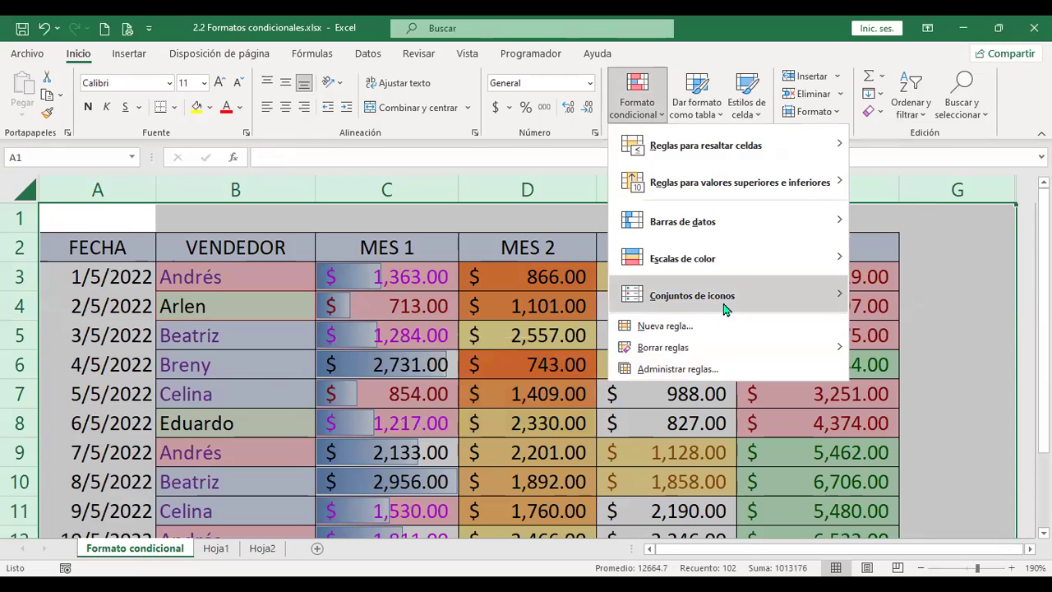
pyautogui.moveTo(727, 307)
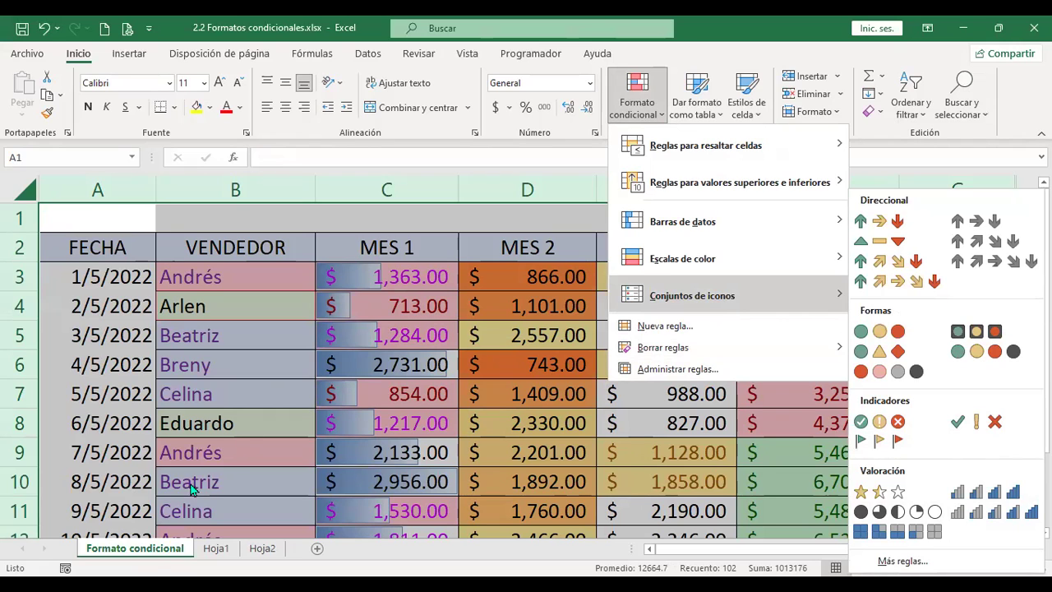
pyautogui.click(262, 548)
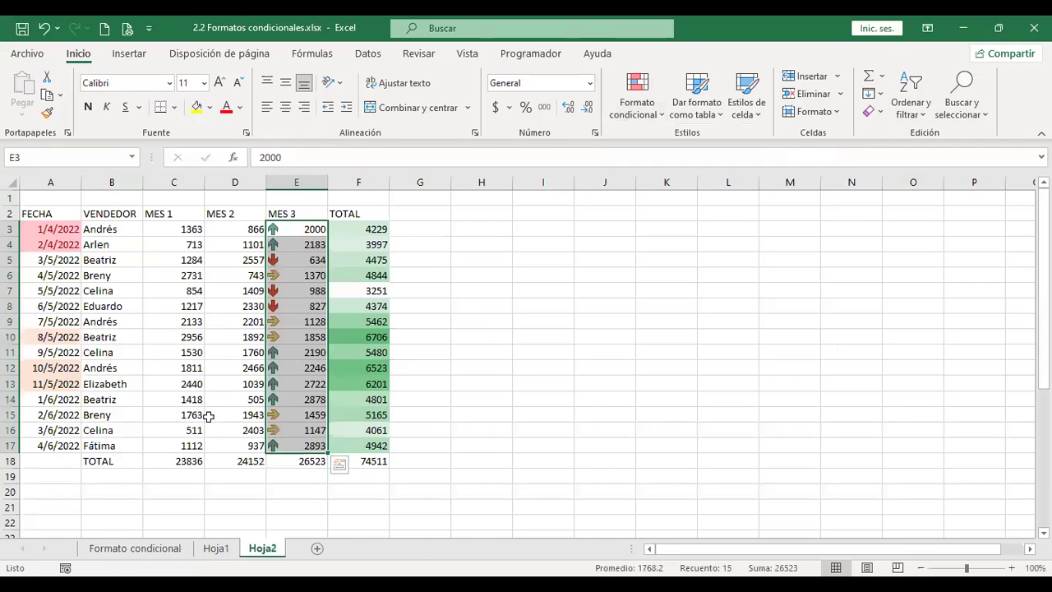
pyautogui.moveTo(222, 229); pyautogui.dragTo(230, 446)
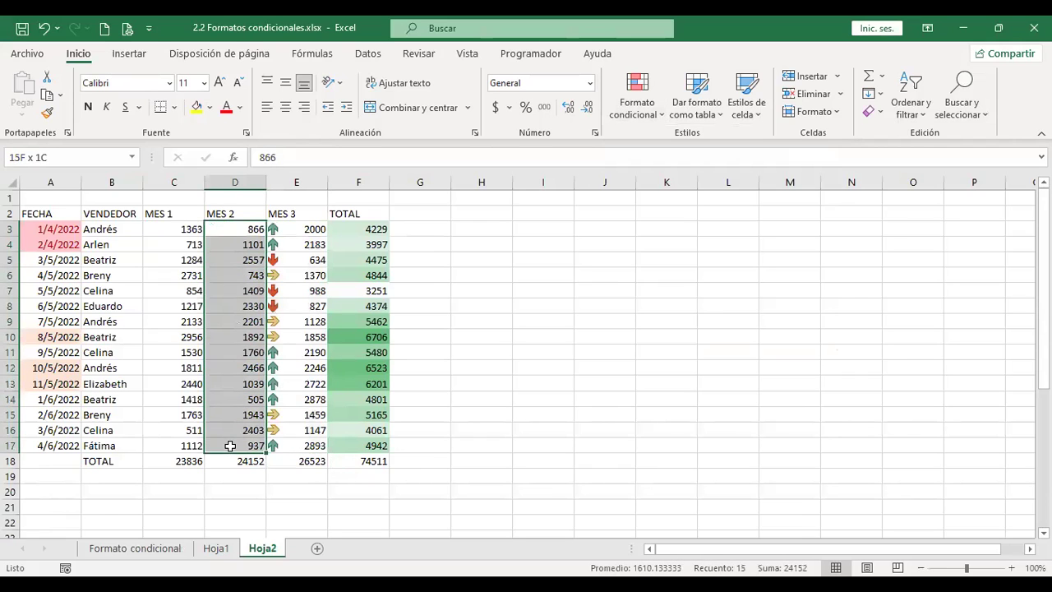
pyautogui.moveTo(57, 228); pyautogui.dragTo(66, 446)
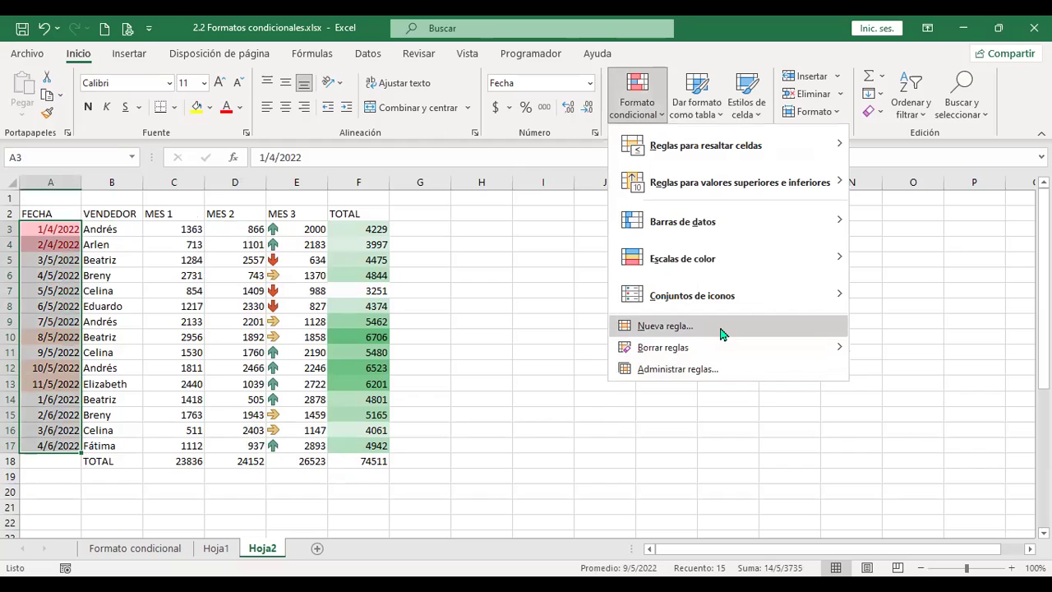
pyautogui.click(722, 333)
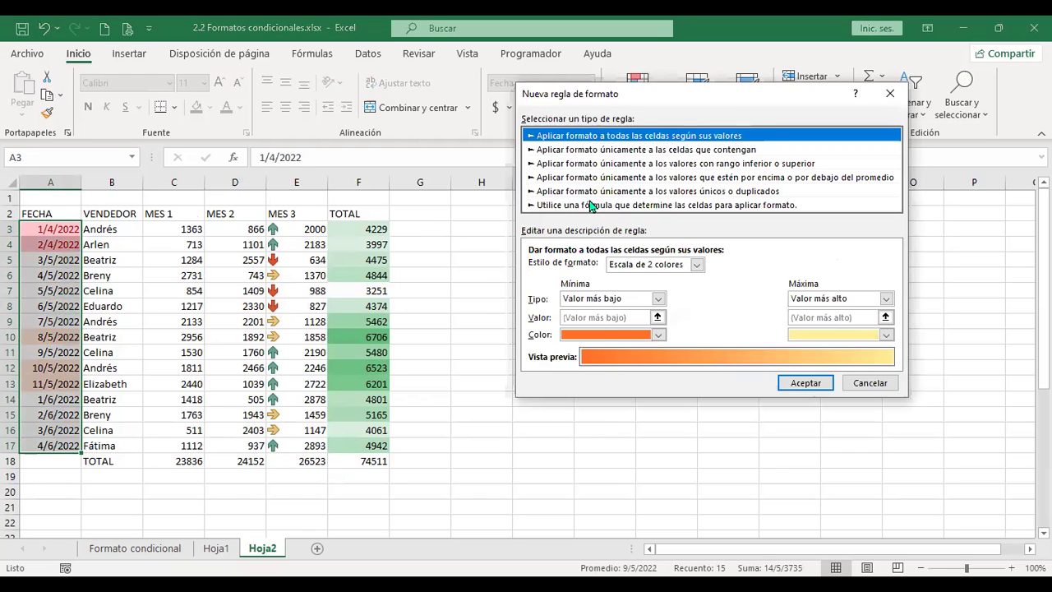
pyautogui.click(588, 205)
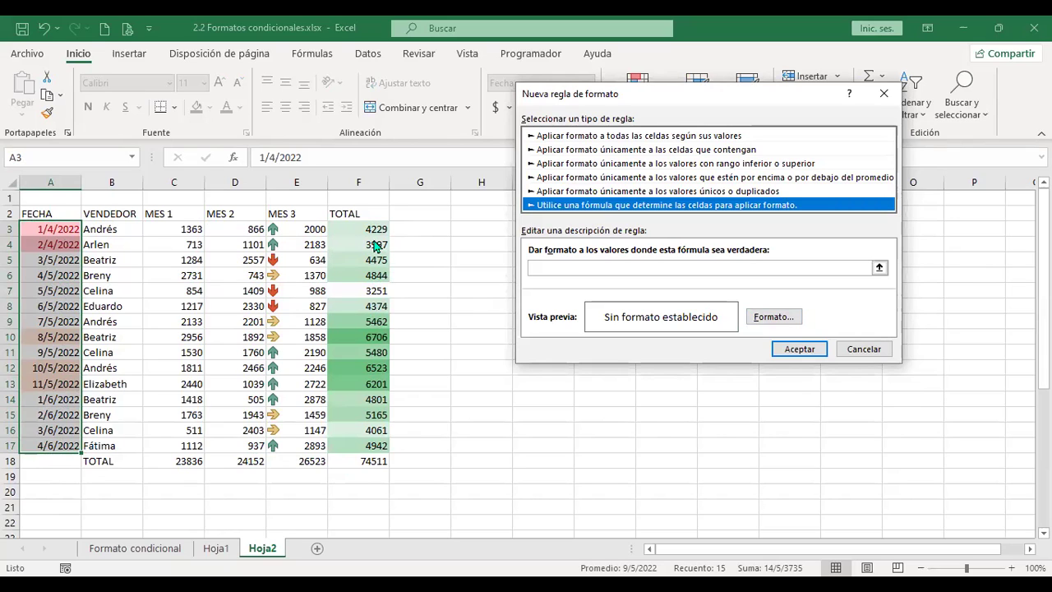
pyautogui.click(878, 350)
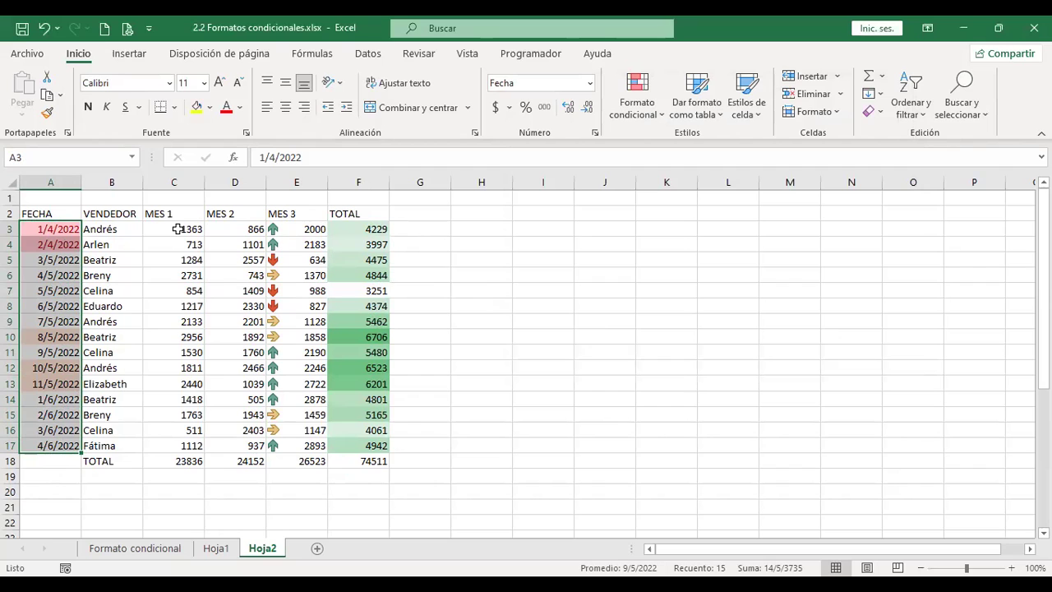
pyautogui.moveTo(178, 229); pyautogui.dragTo(177, 461)
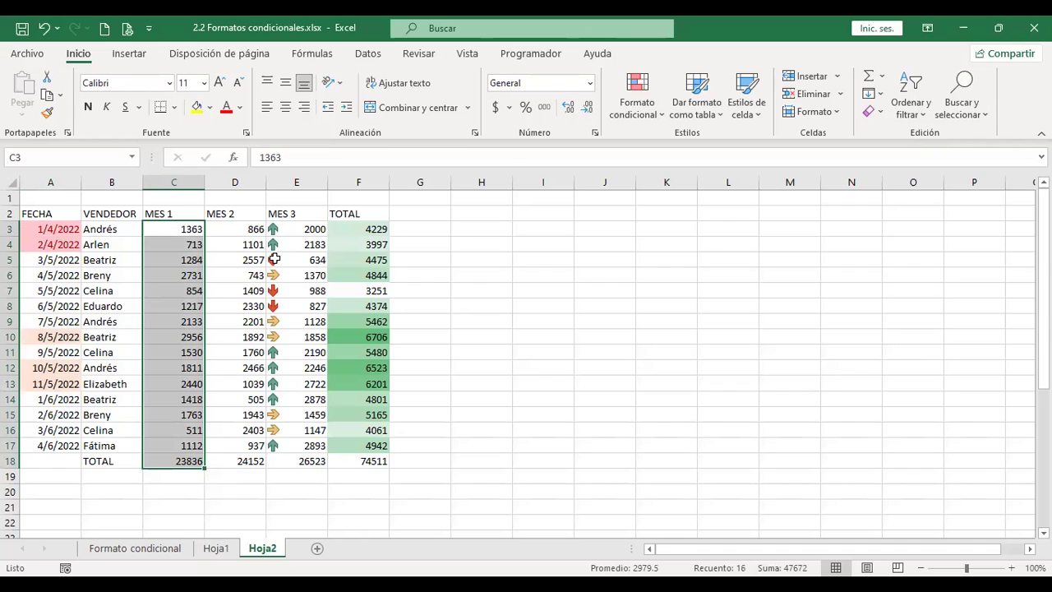
pyautogui.click(419, 230)
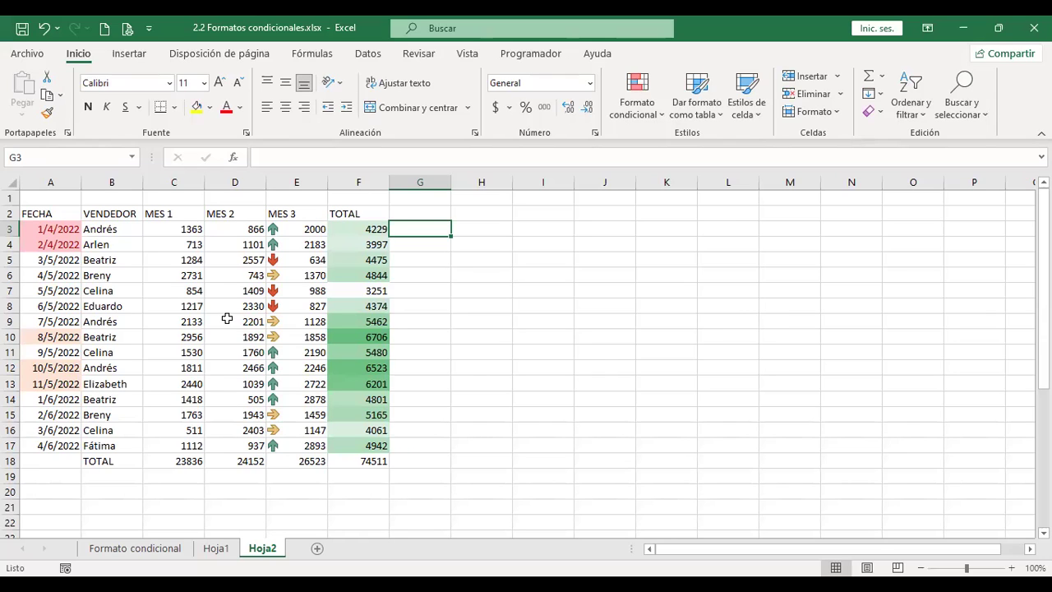
# Step: Enter the label "Introducir dato" in A21 and fit column A's width to its contents
pyautogui.scroll(-3, 227, 318)
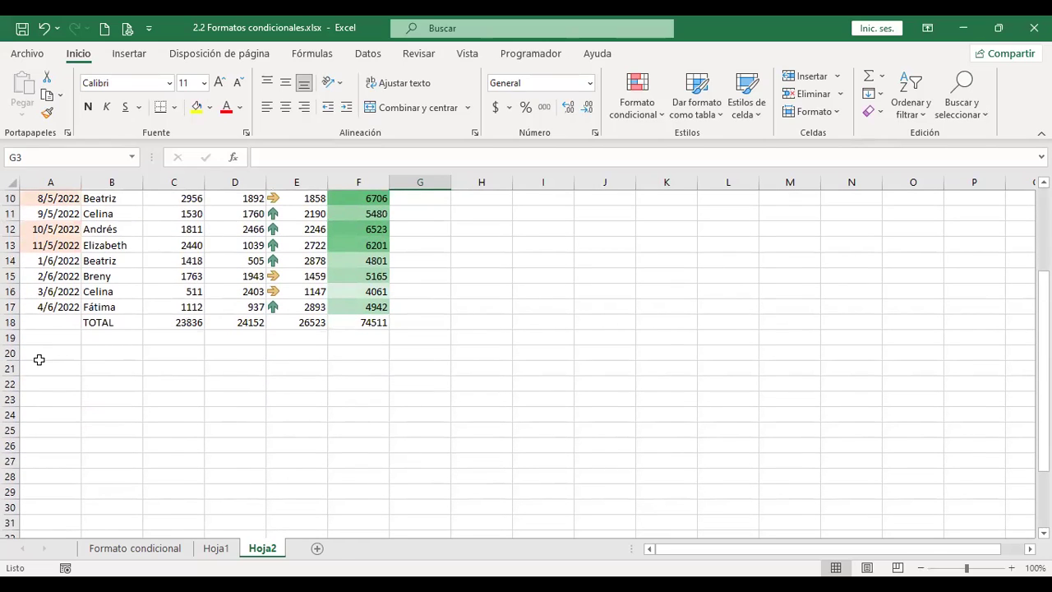
pyautogui.click(47, 369)
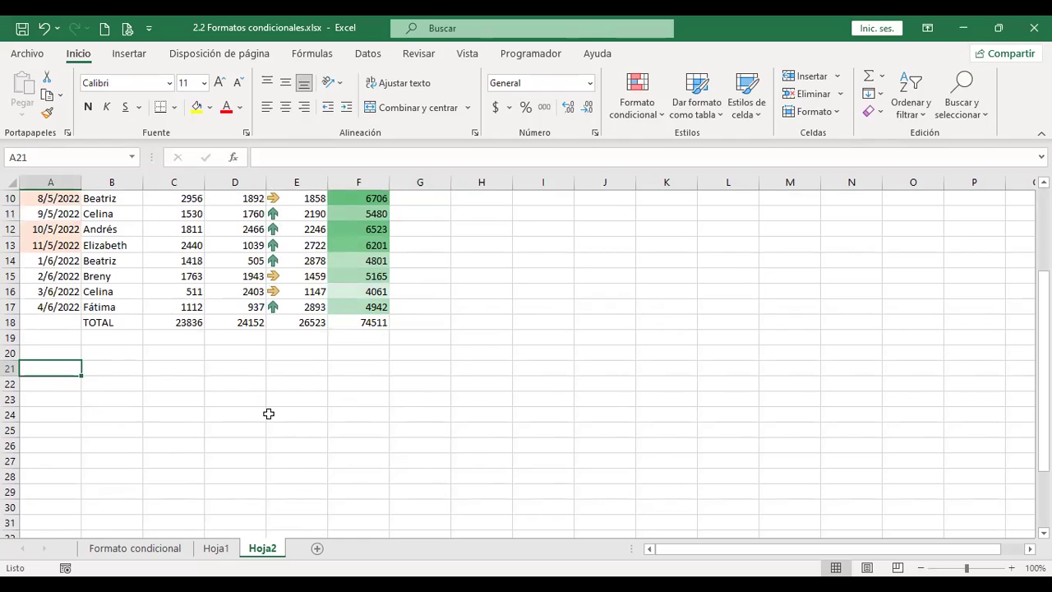
pyautogui.write('iNTRODUCIR')
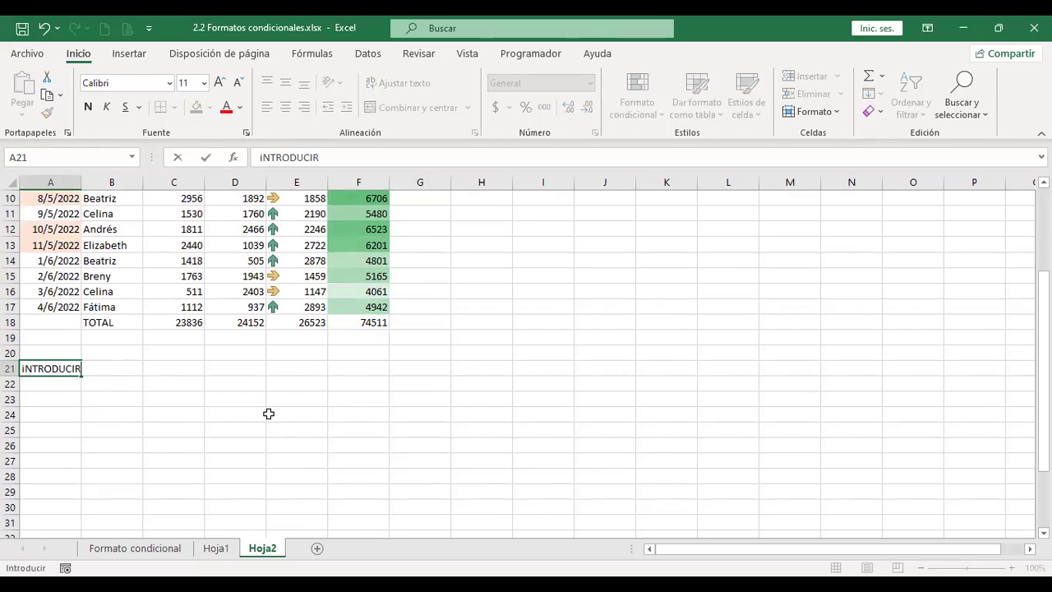
pyautogui.hotkey('ctrl', 'Return')
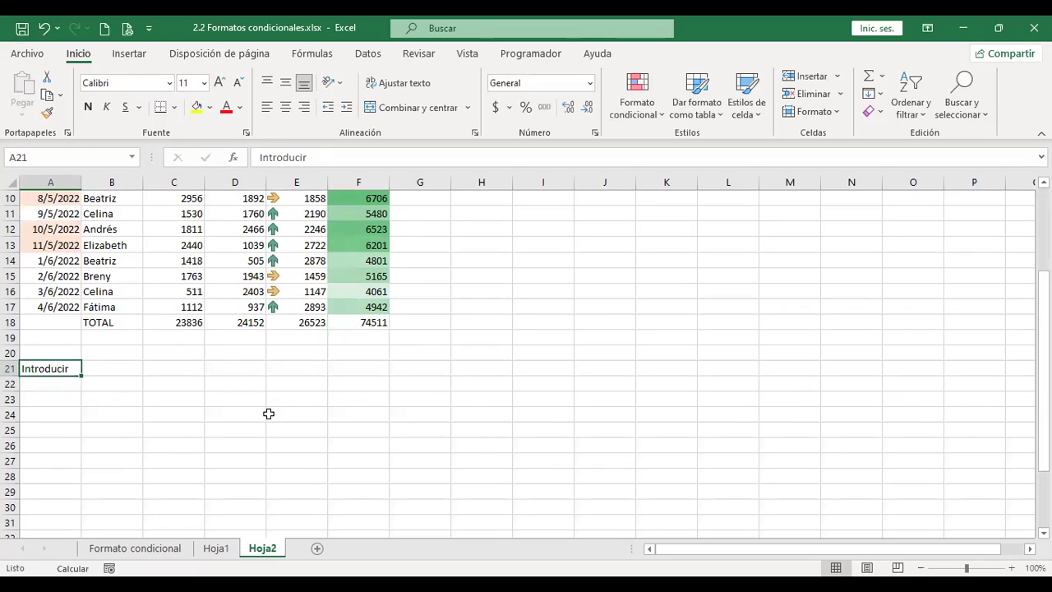
pyautogui.press('F2')
pyautogui.write('dat')
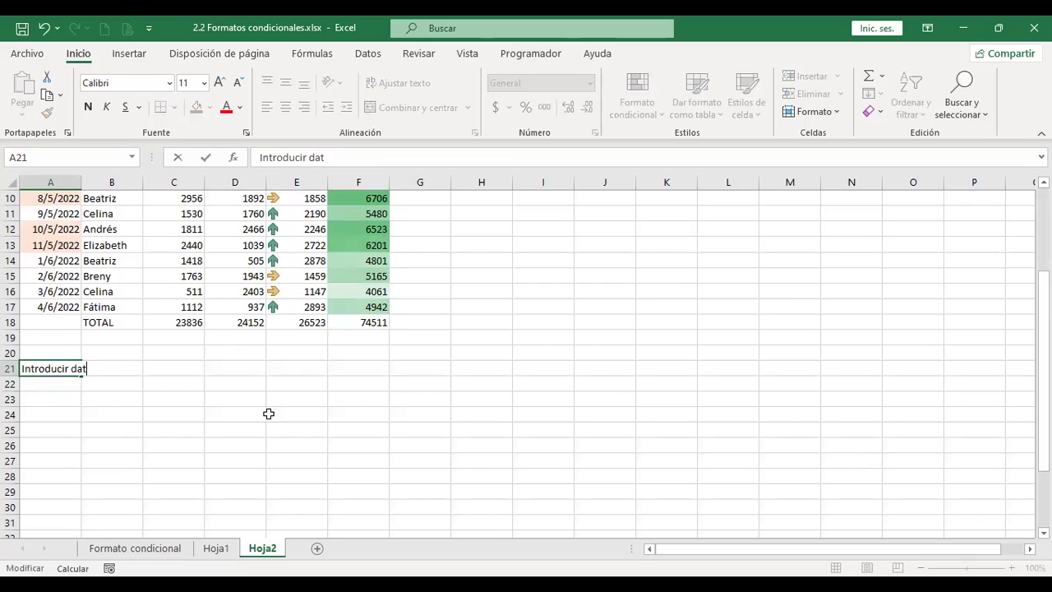
pyautogui.write('o')
pyautogui.press('Return')
pyautogui.press('Up')
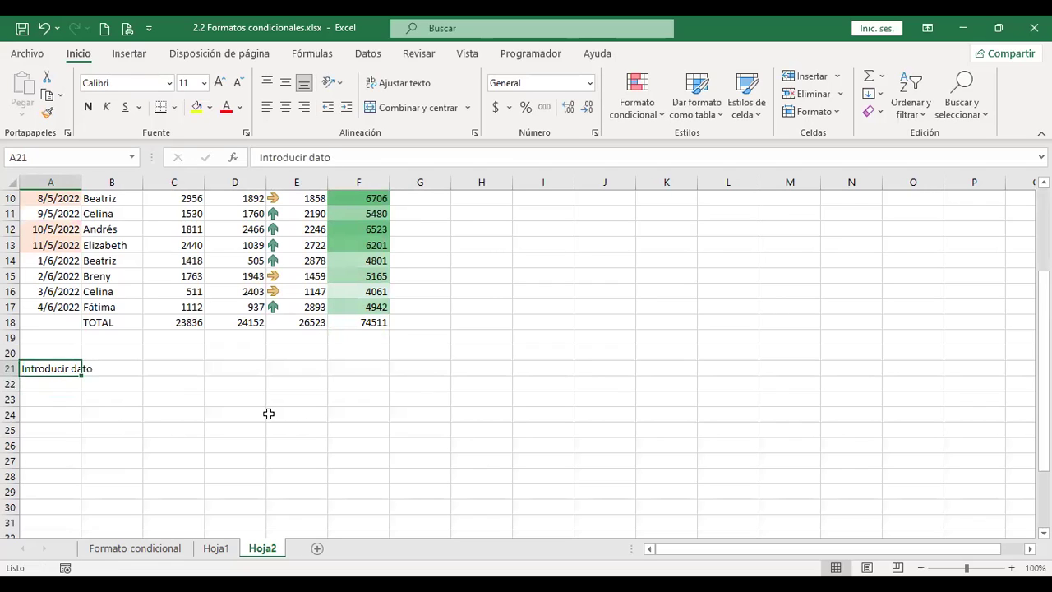
pyautogui.press('Right')
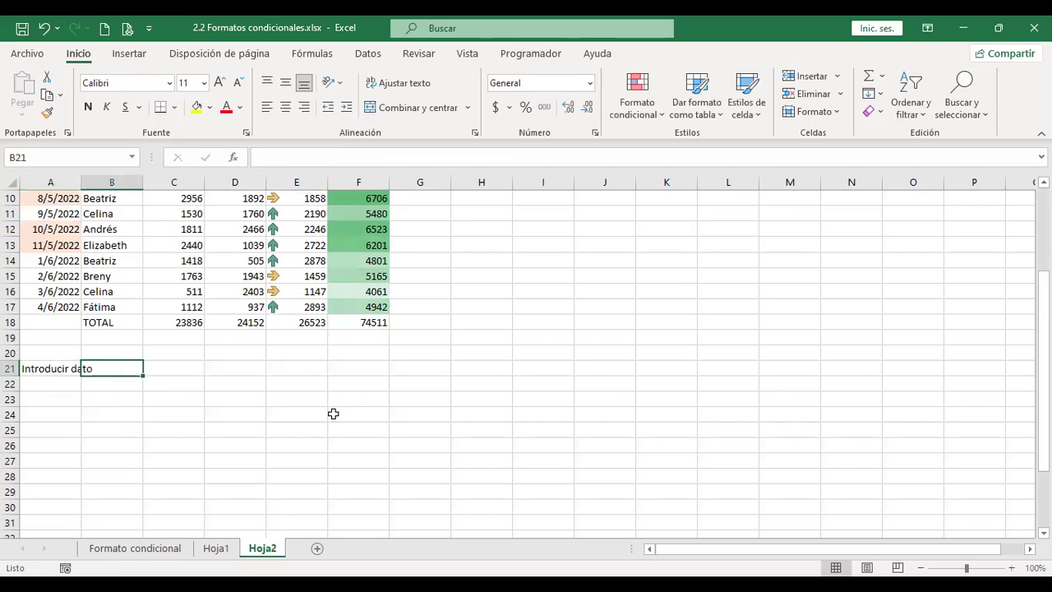
pyautogui.doubleClick(81, 175)
# Step: Try out 50 and 20 as input values in B21, beside the "Introducir dato" label
pyautogui.click(110, 369)
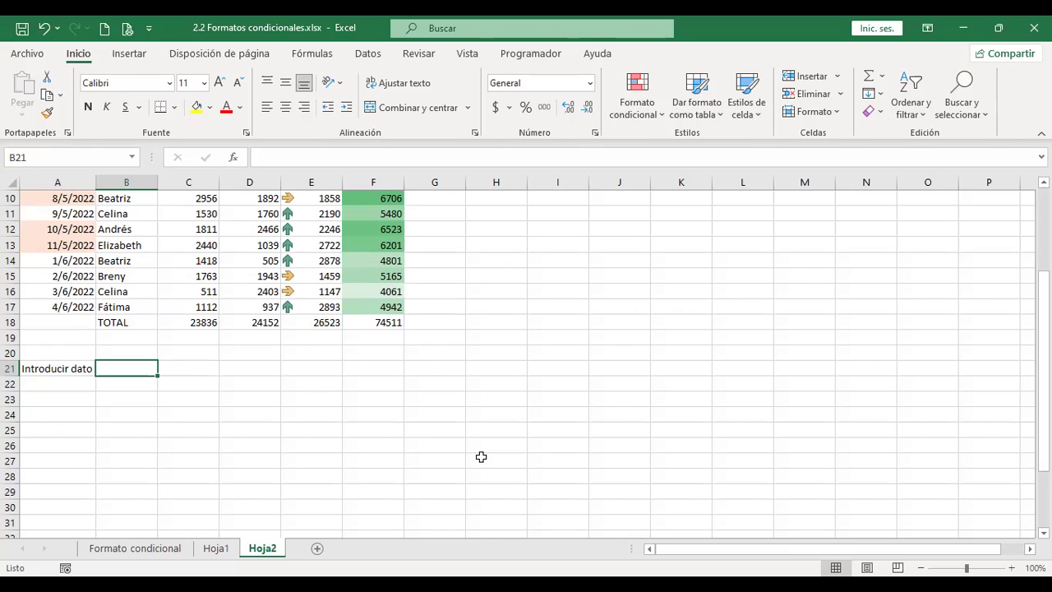
pyautogui.write('50')
pyautogui.press('Return')
pyautogui.press('Up')
pyautogui.write('20')
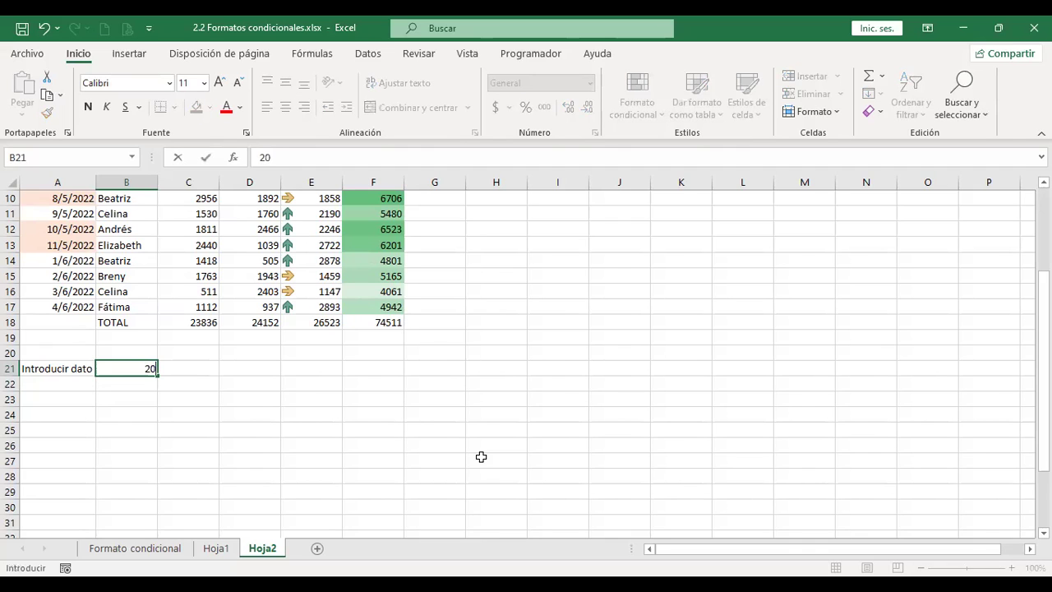
pyautogui.press('Tab')
pyautogui.press('Left')
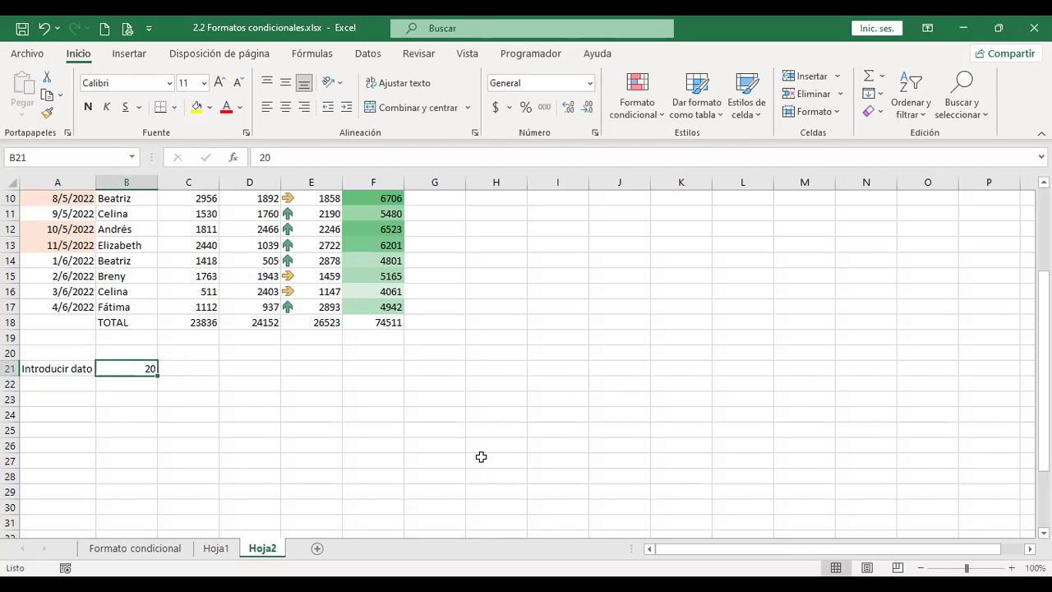
# Step: Set the input value in B21 to 90
pyautogui.write('90')
pyautogui.press('Return')
pyautogui.press('Up')
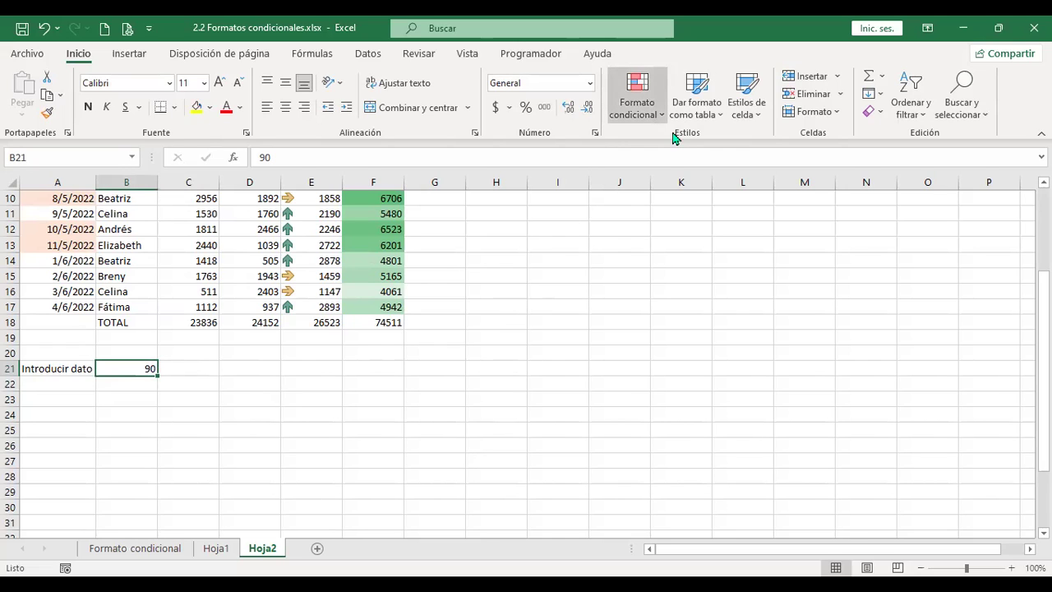
# Step: Add a highlight rule to B21 for values greater than 80, using "Relleno verde con texto verde oscuro"
pyautogui.click(637, 94)
pyautogui.moveTo(723, 146)
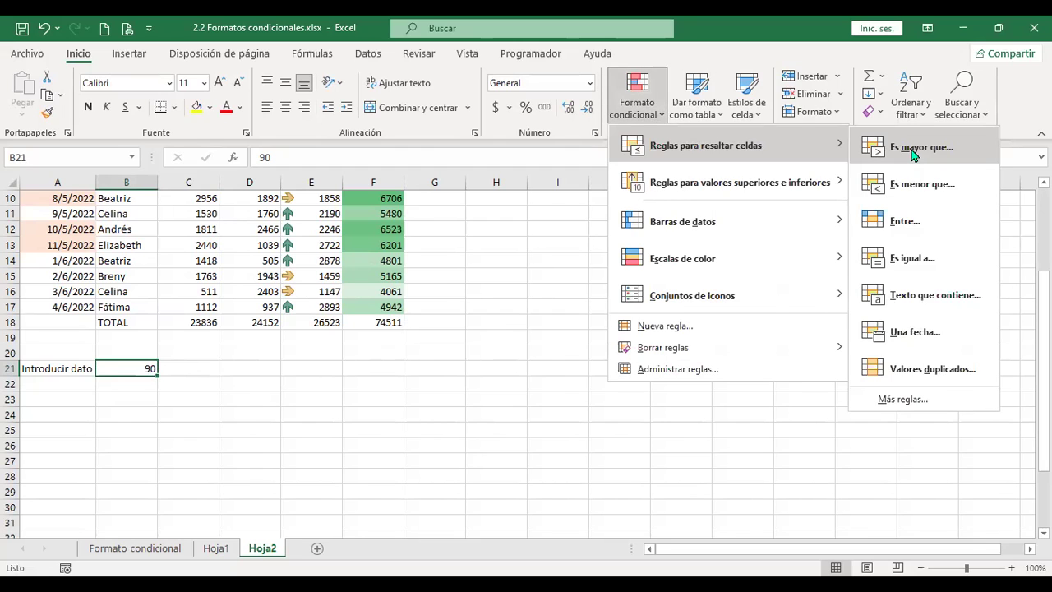
pyautogui.click(914, 155)
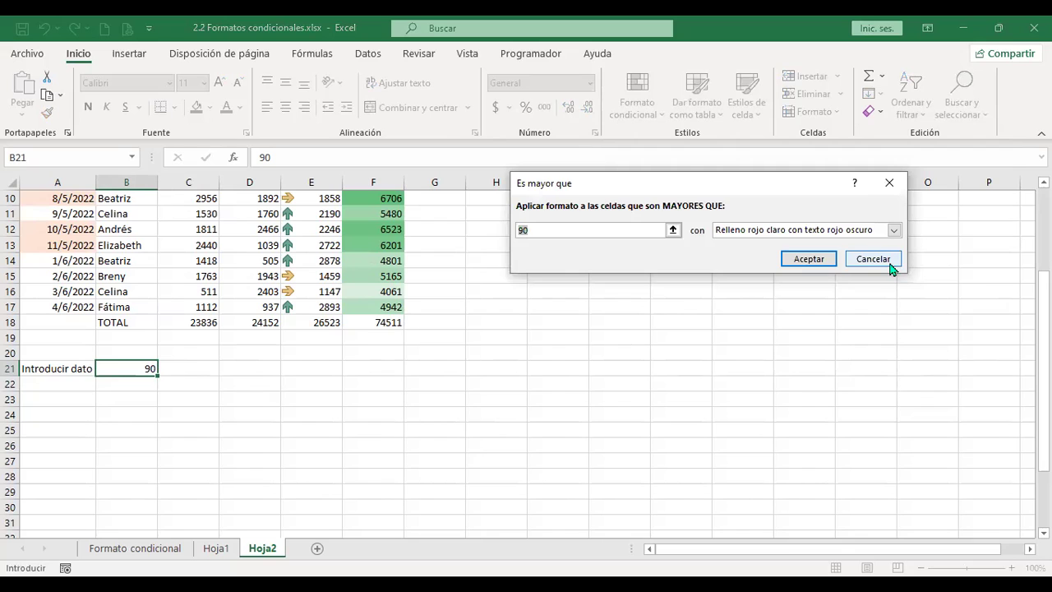
pyautogui.write('80')
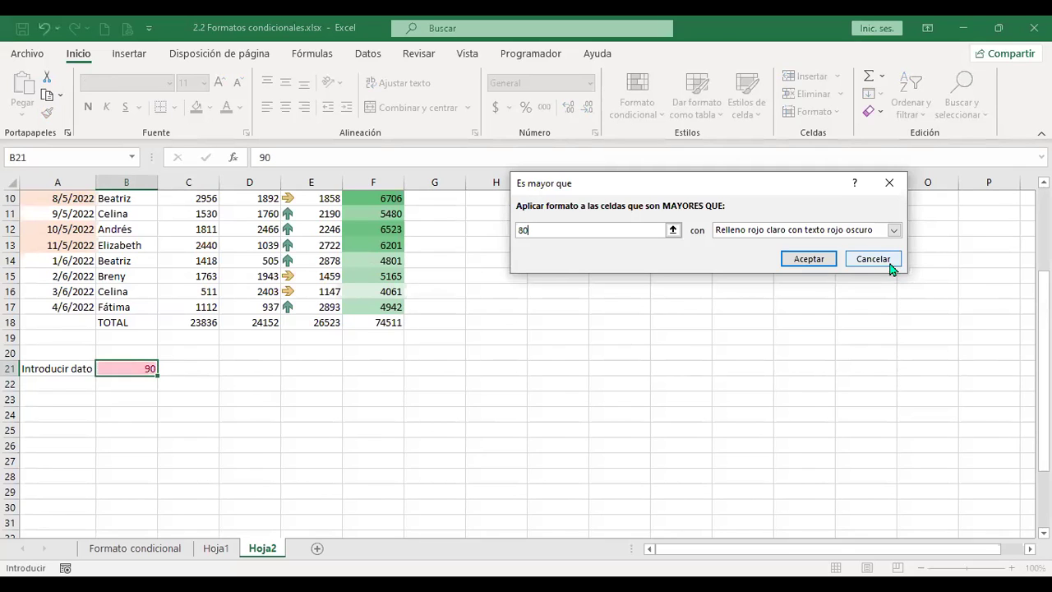
pyautogui.click(893, 230)
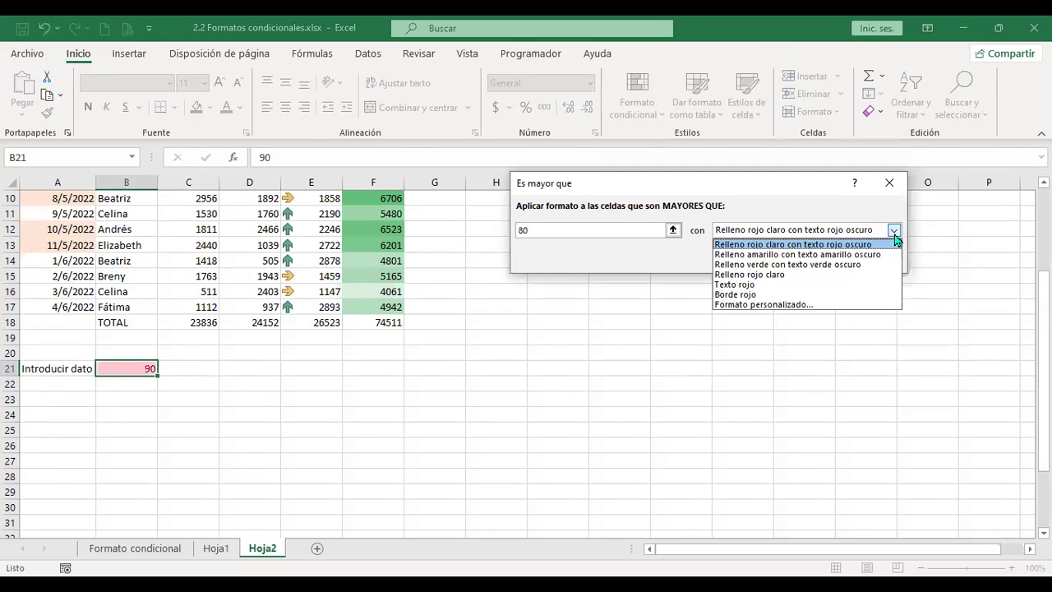
pyautogui.click(819, 264)
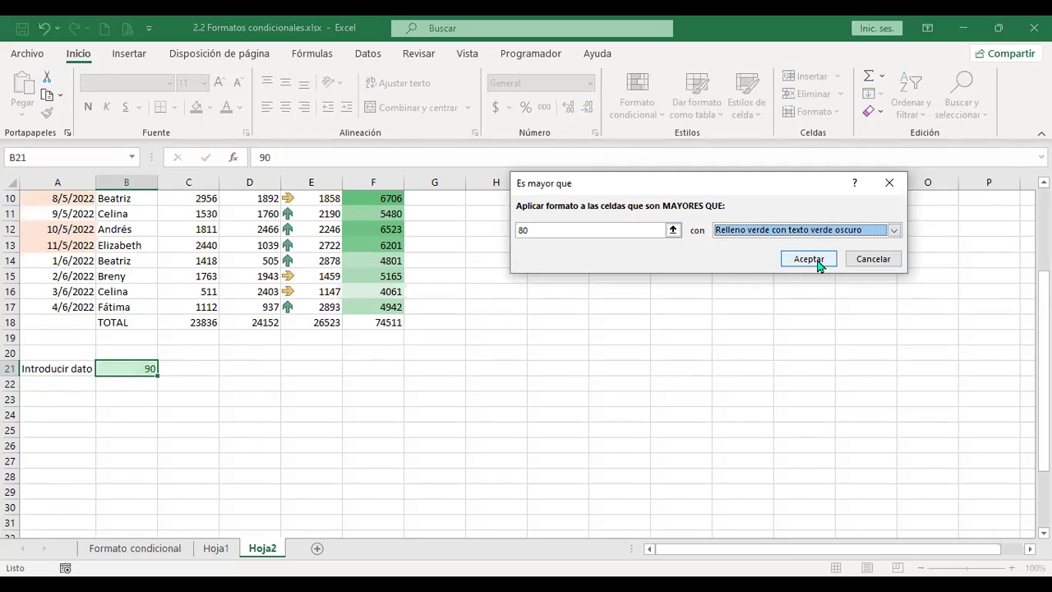
pyautogui.click(808, 260)
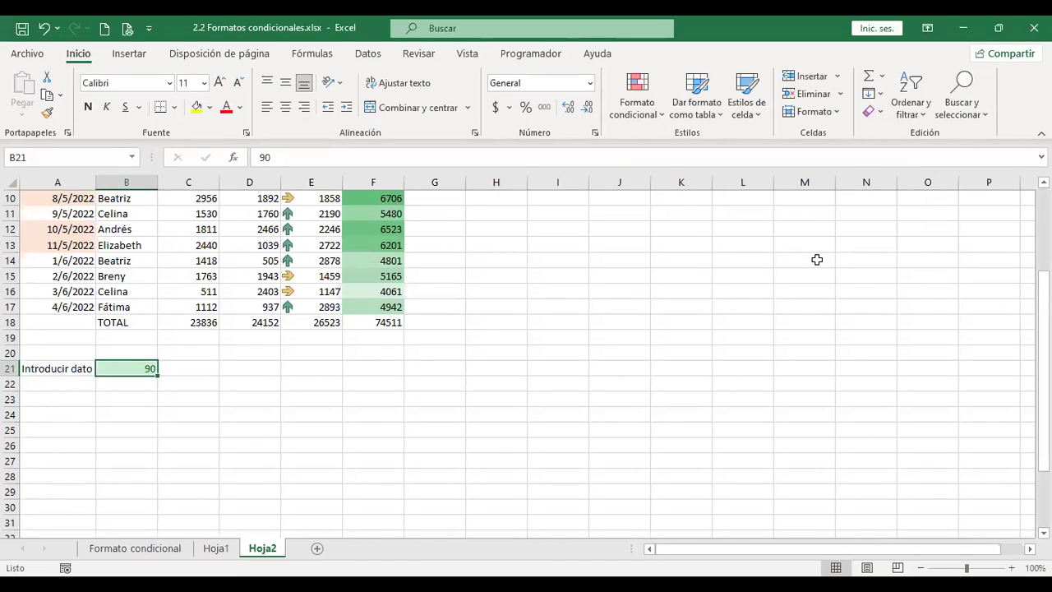
# Step: Test the greater-than rule by entering 70 and 85 as input values in B21
pyautogui.write('70')
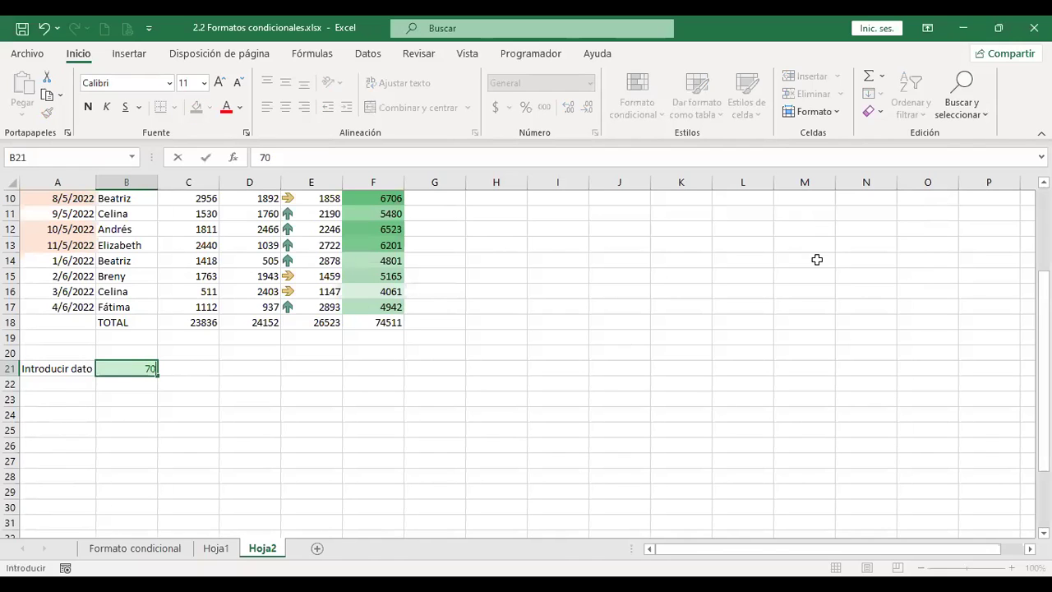
pyautogui.press('Return')
pyautogui.press('Up')
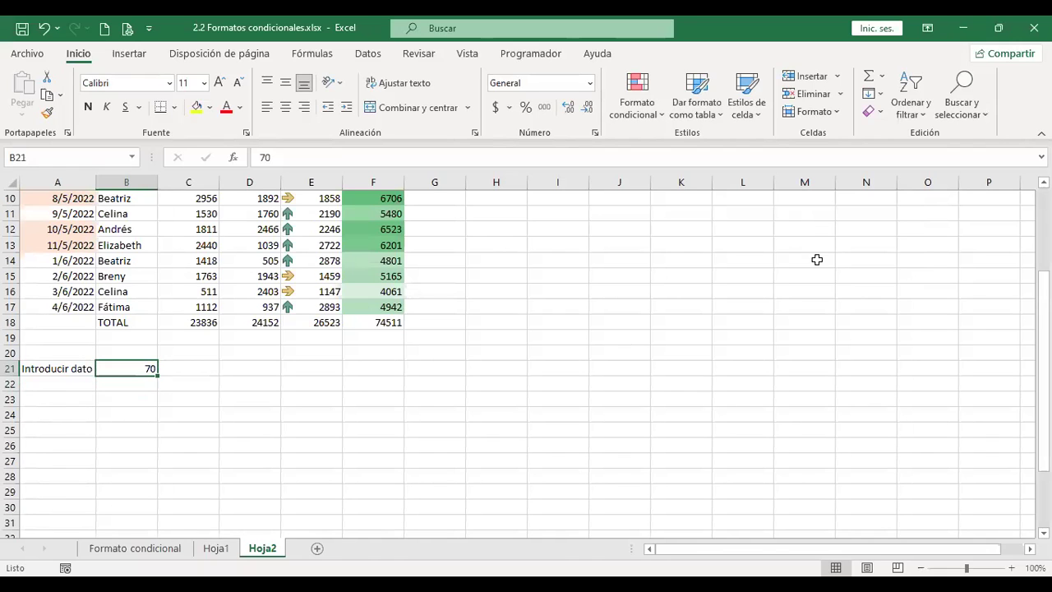
pyautogui.write('85')
pyautogui.press('Return')
pyautogui.press('Up')
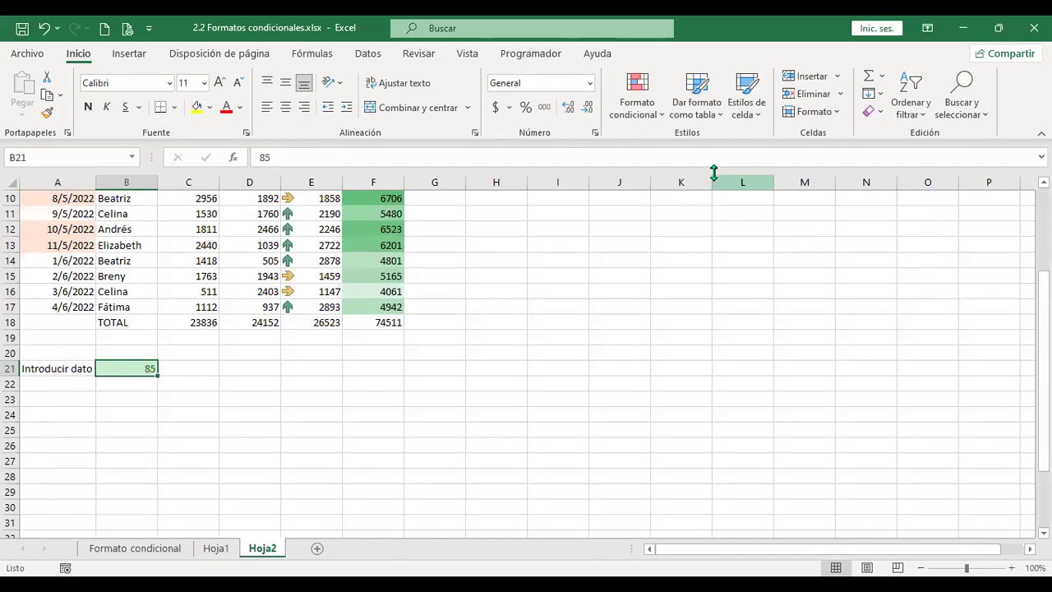
# Step: Add a highlight rule to B21 for values less than 50, using "Relleno rojo claro con texto rojo oscuro"
pyautogui.click(649, 119)
pyautogui.moveTo(672, 144)
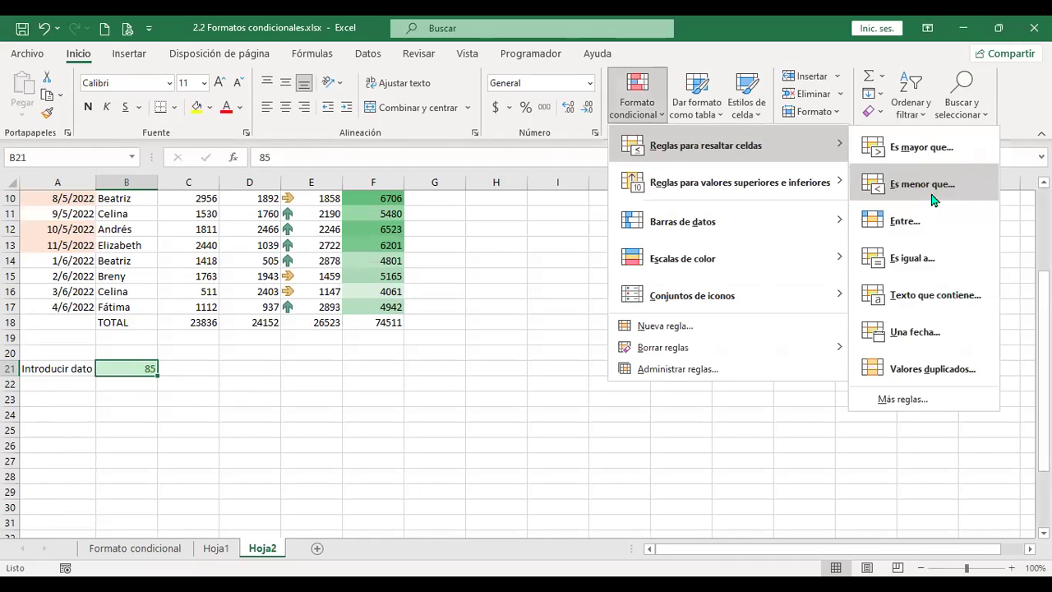
pyautogui.click(921, 184)
pyautogui.write('50')
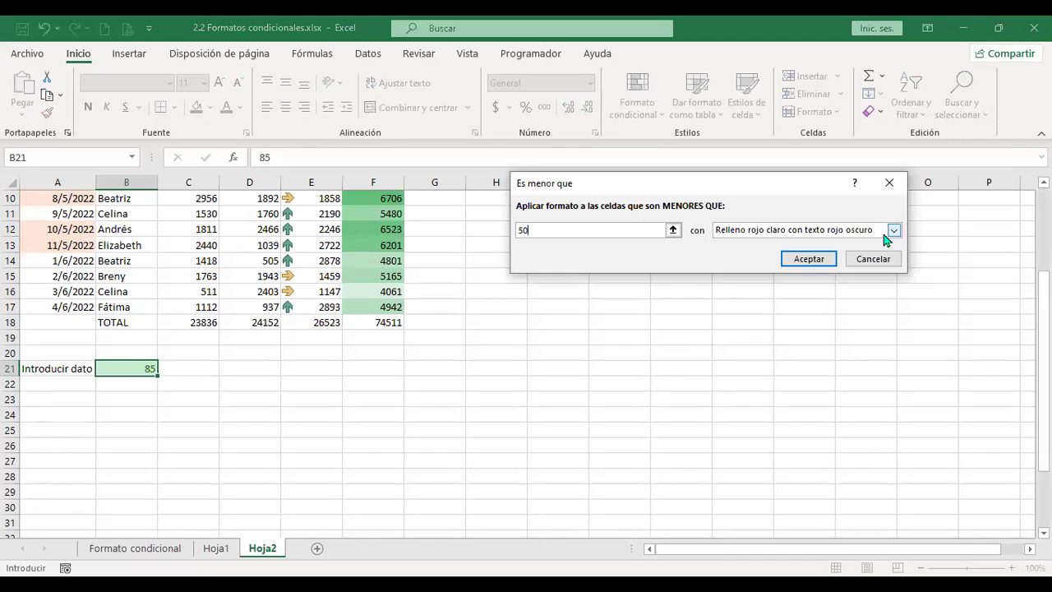
pyautogui.click(808, 259)
# Step: Test the less-than and greater-than rules by entering 20 and 95 in B21
pyautogui.write('20')
pyautogui.press('Return')
pyautogui.press('Up')
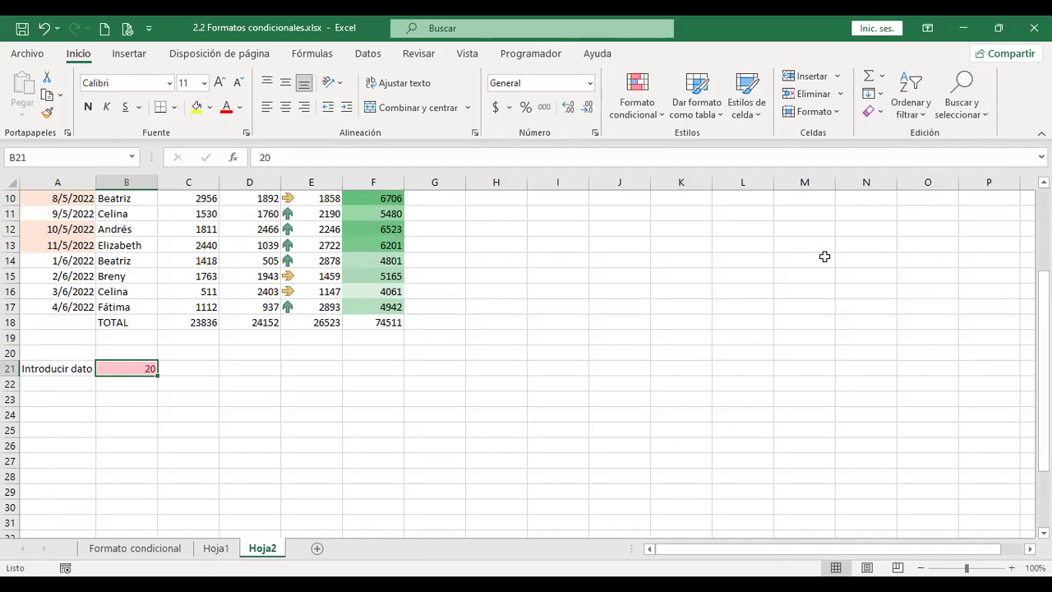
pyautogui.write('95')
pyautogui.press('Return')
pyautogui.press('Up')
# Step: Add a highlight rule to B21 for values between 50 and 60, using "Relleno amarillo con texto amarillo oscuro"
pyautogui.click(656, 123)
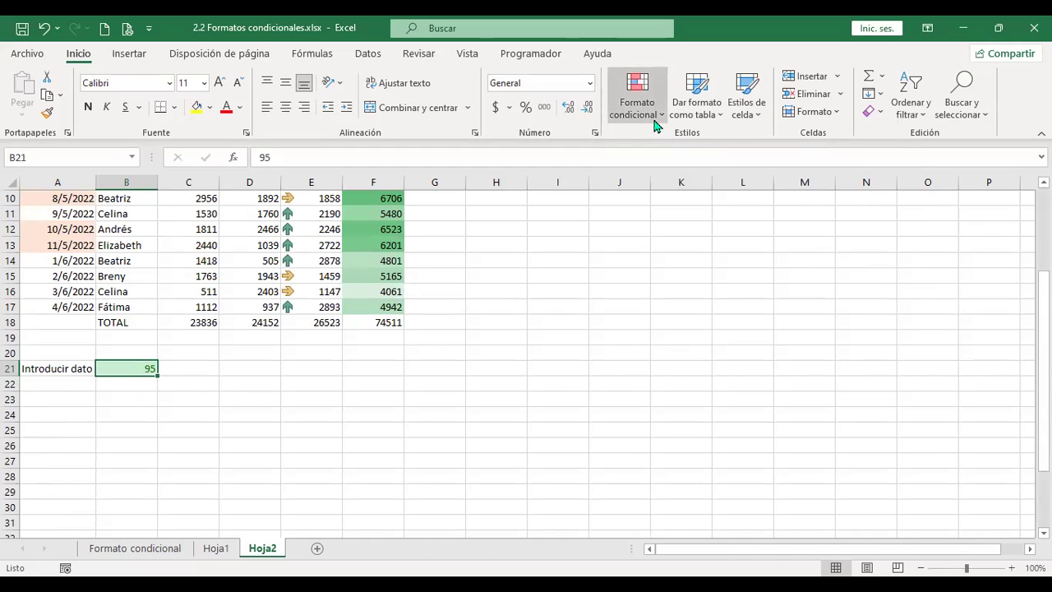
pyautogui.moveTo(680, 149)
pyautogui.click(957, 217)
pyautogui.write('0')
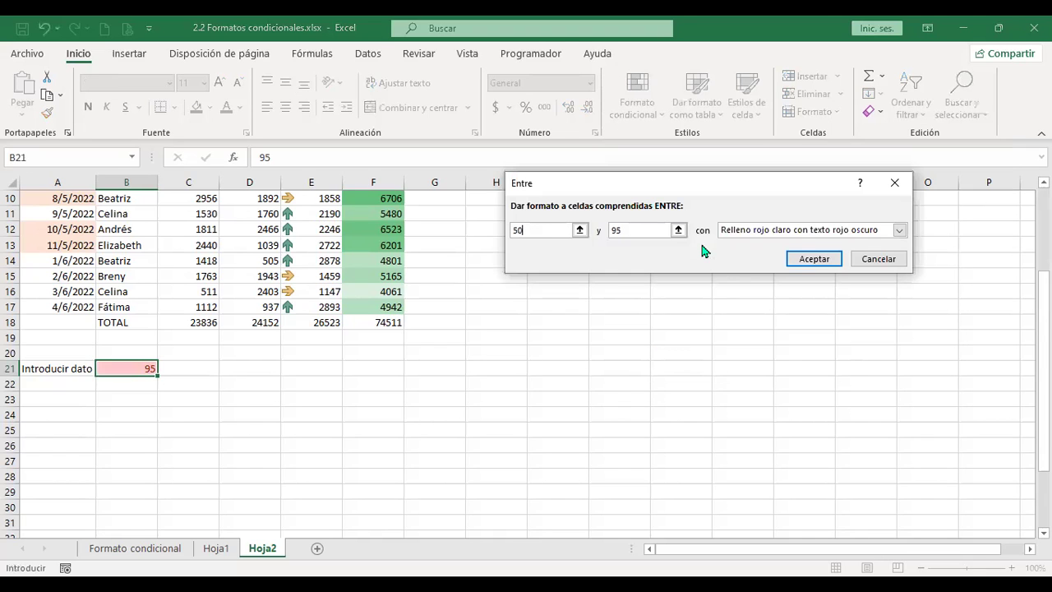
pyautogui.click(633, 232)
pyautogui.press('BackSpace')
pyautogui.press('BackSpace')
pyautogui.write('60')
pyautogui.click(795, 230)
pyautogui.click(787, 250)
pyautogui.click(802, 268)
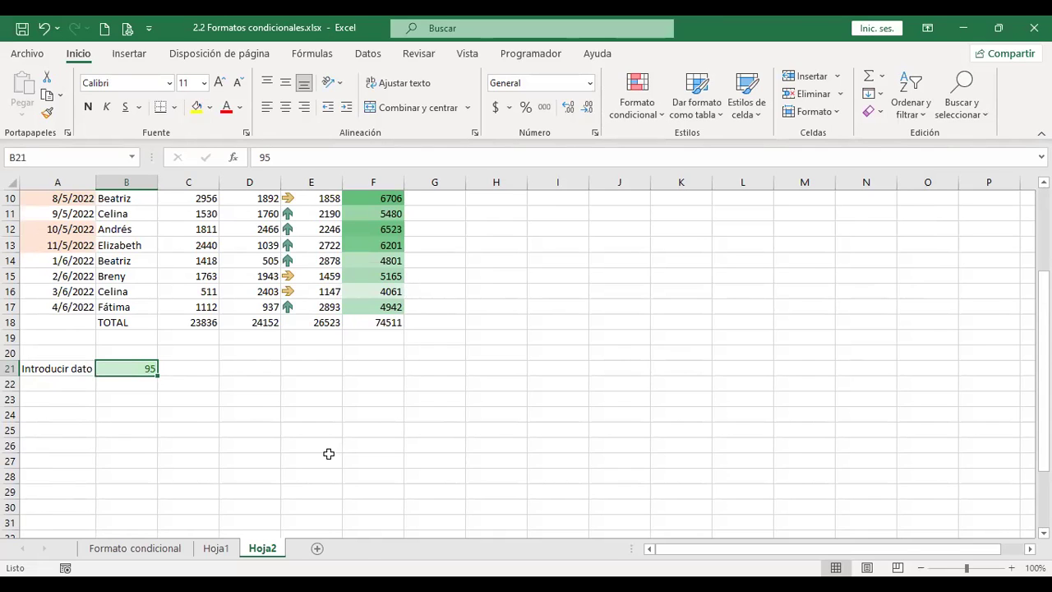
# Step: Test the between and less-than rules by entering 55 and 30 in B21
pyautogui.write('55')
pyautogui.press('Return')
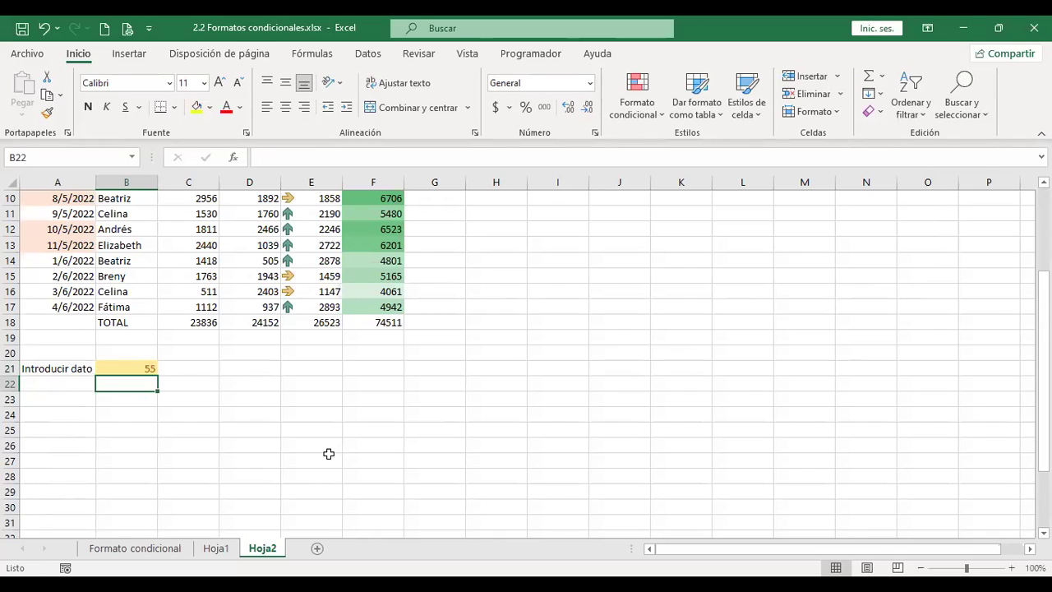
pyautogui.press('Up')
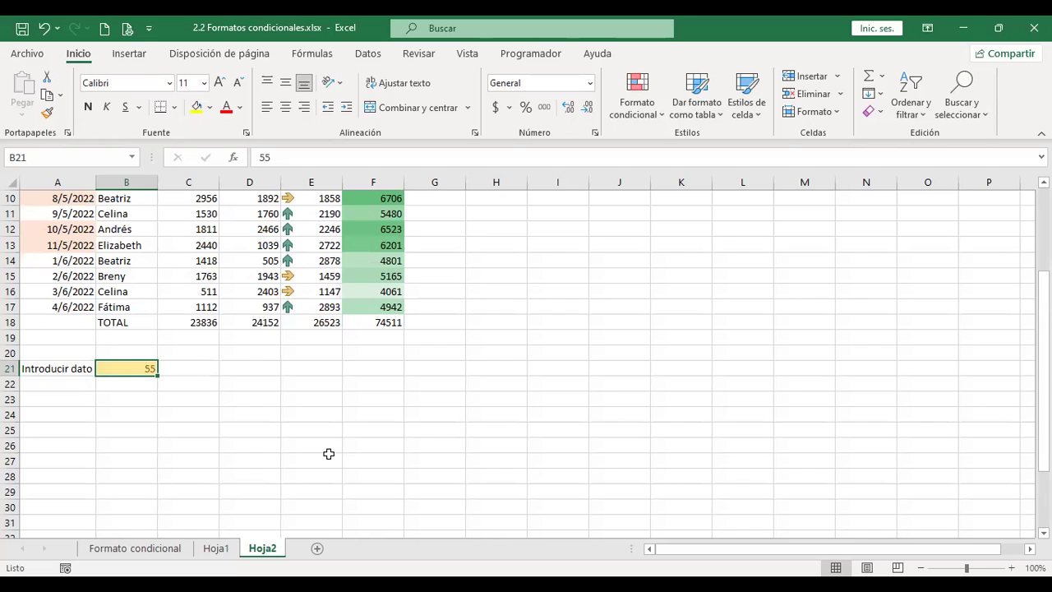
pyautogui.write('30')
pyautogui.press('Return')
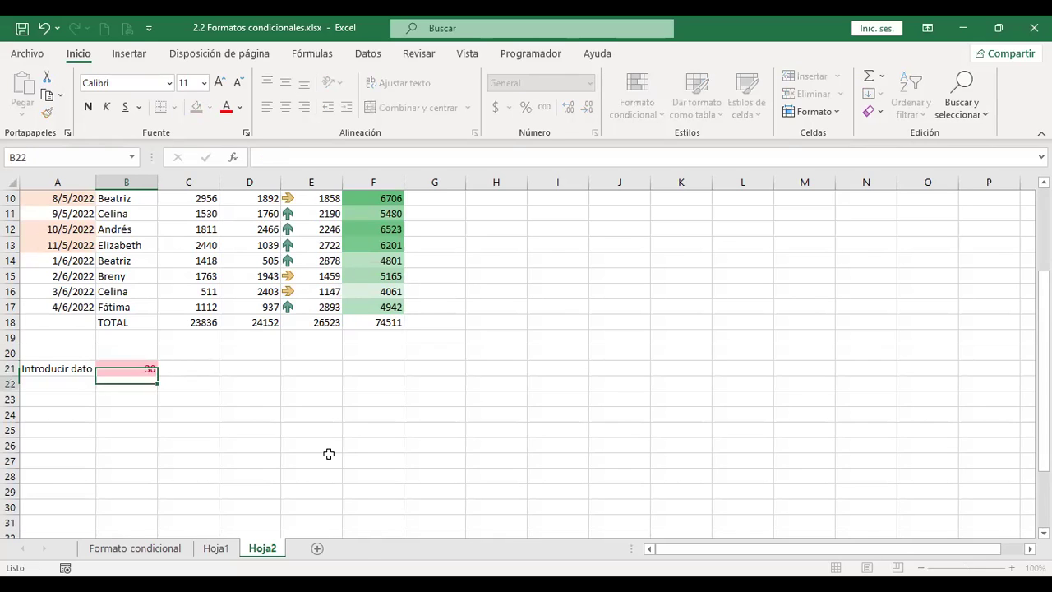
pyautogui.press('Up')
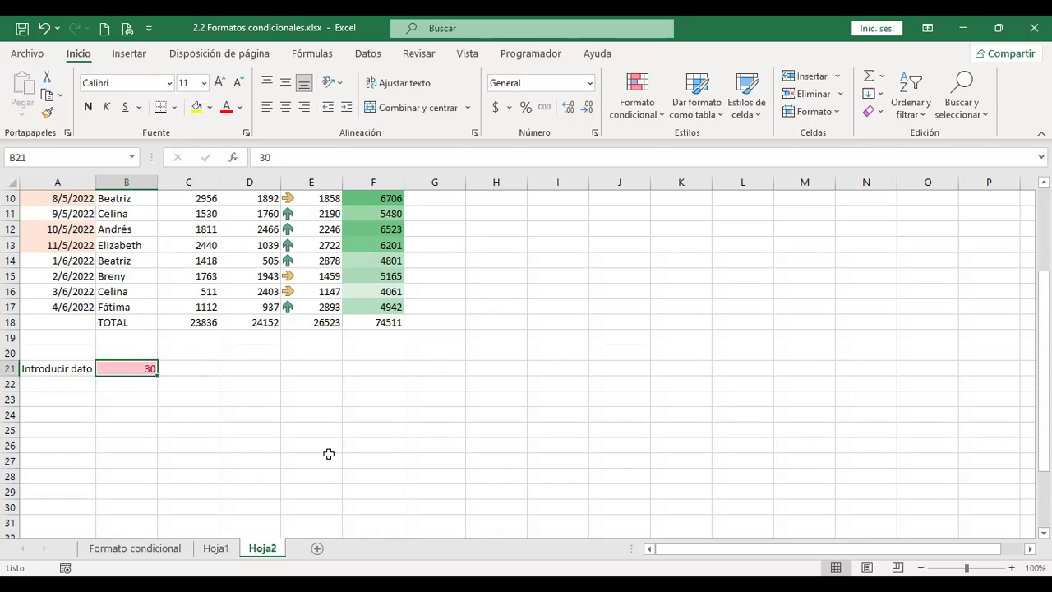
# Step: Set the input value in B21 to 98 and select the empty cell H3 beside the sales table
pyautogui.write('98')
pyautogui.press('Return')
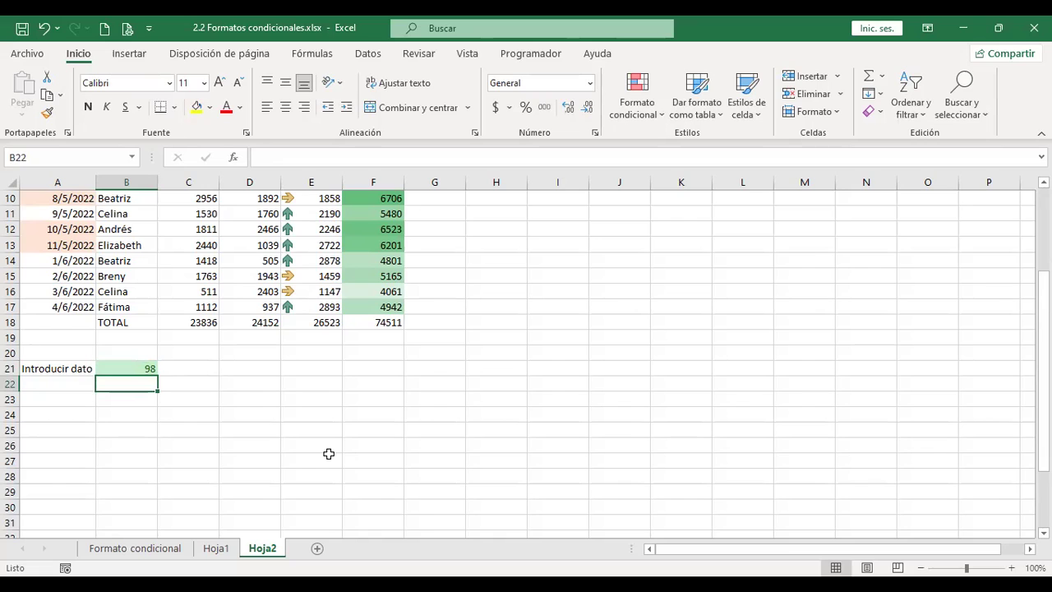
pyautogui.press('Up')
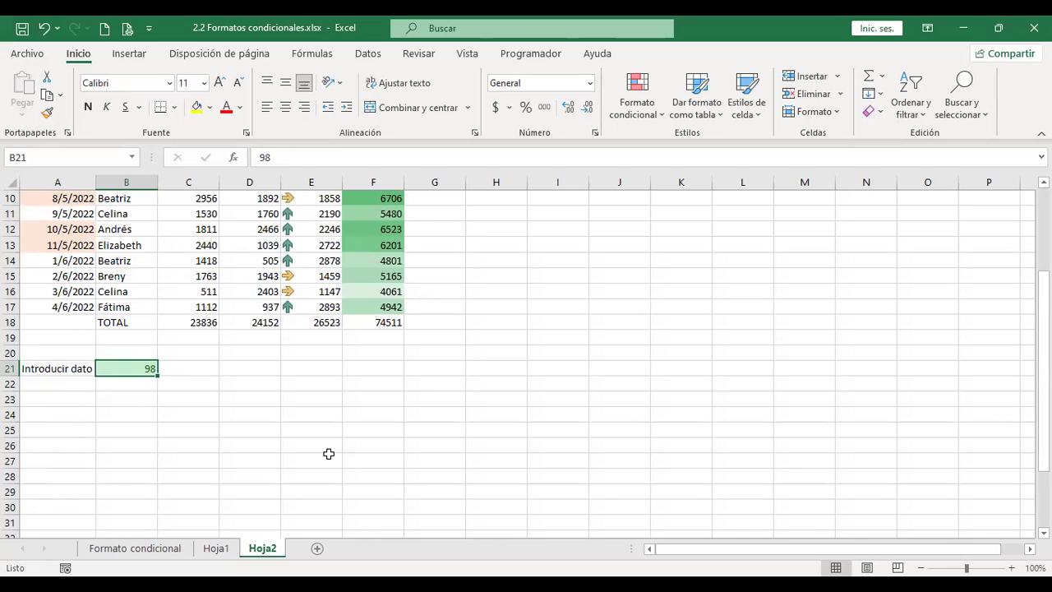
pyautogui.scroll(3, 434, 376)
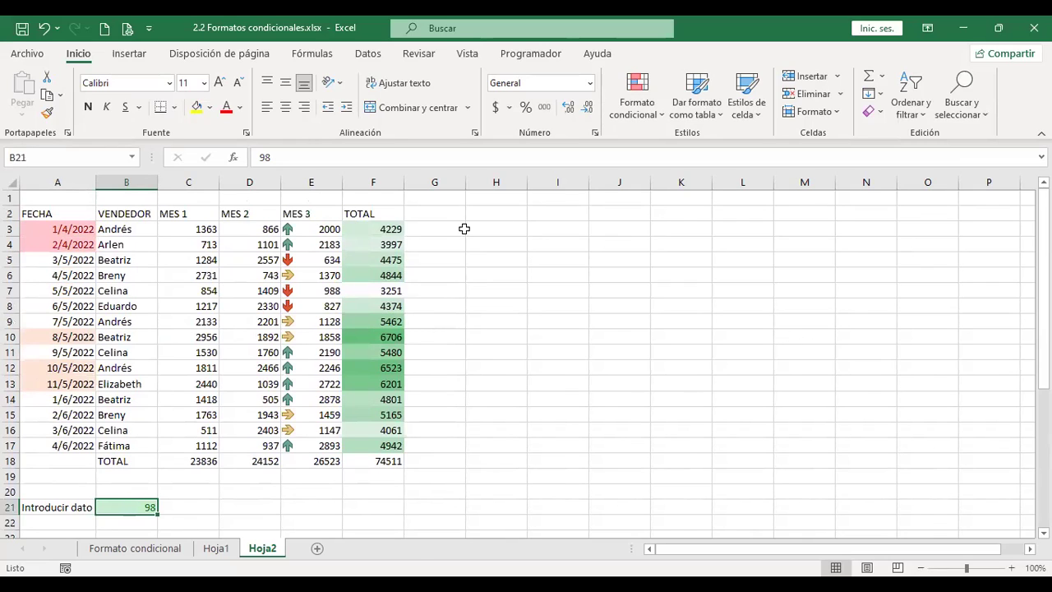
pyautogui.click(496, 228)
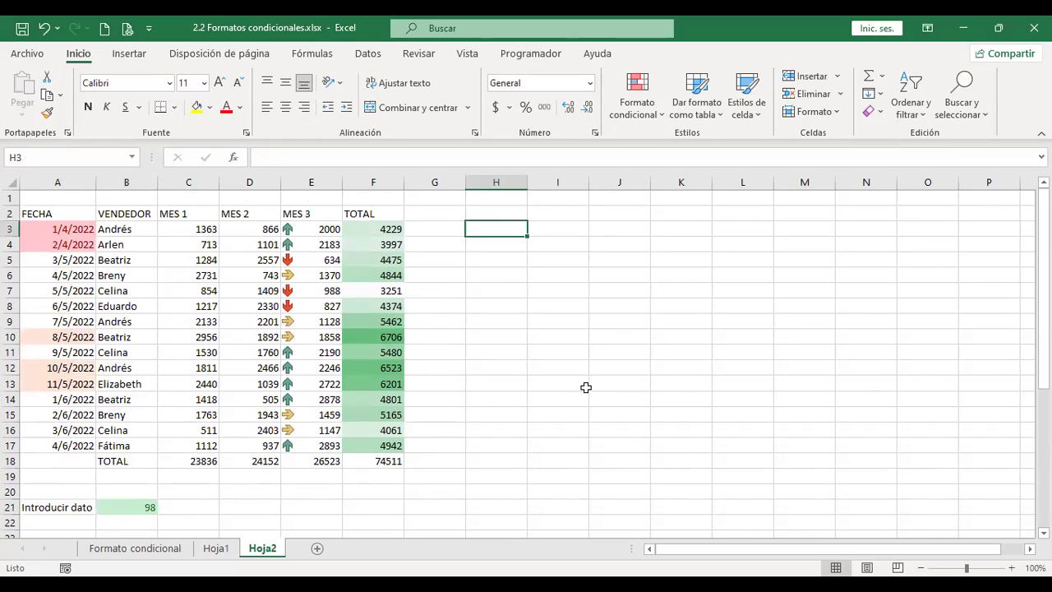